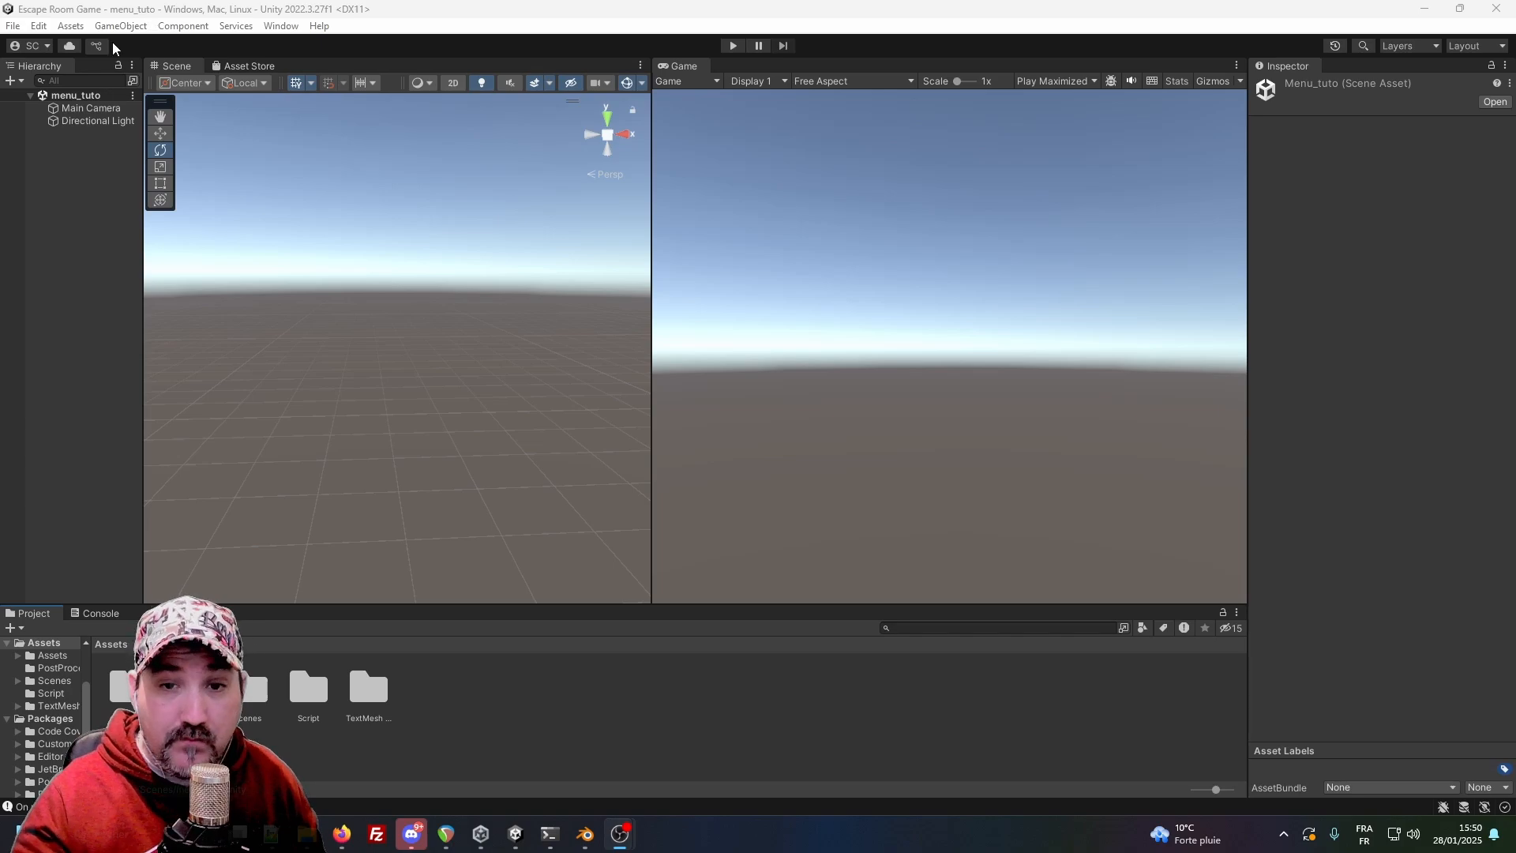
click(184, 28)
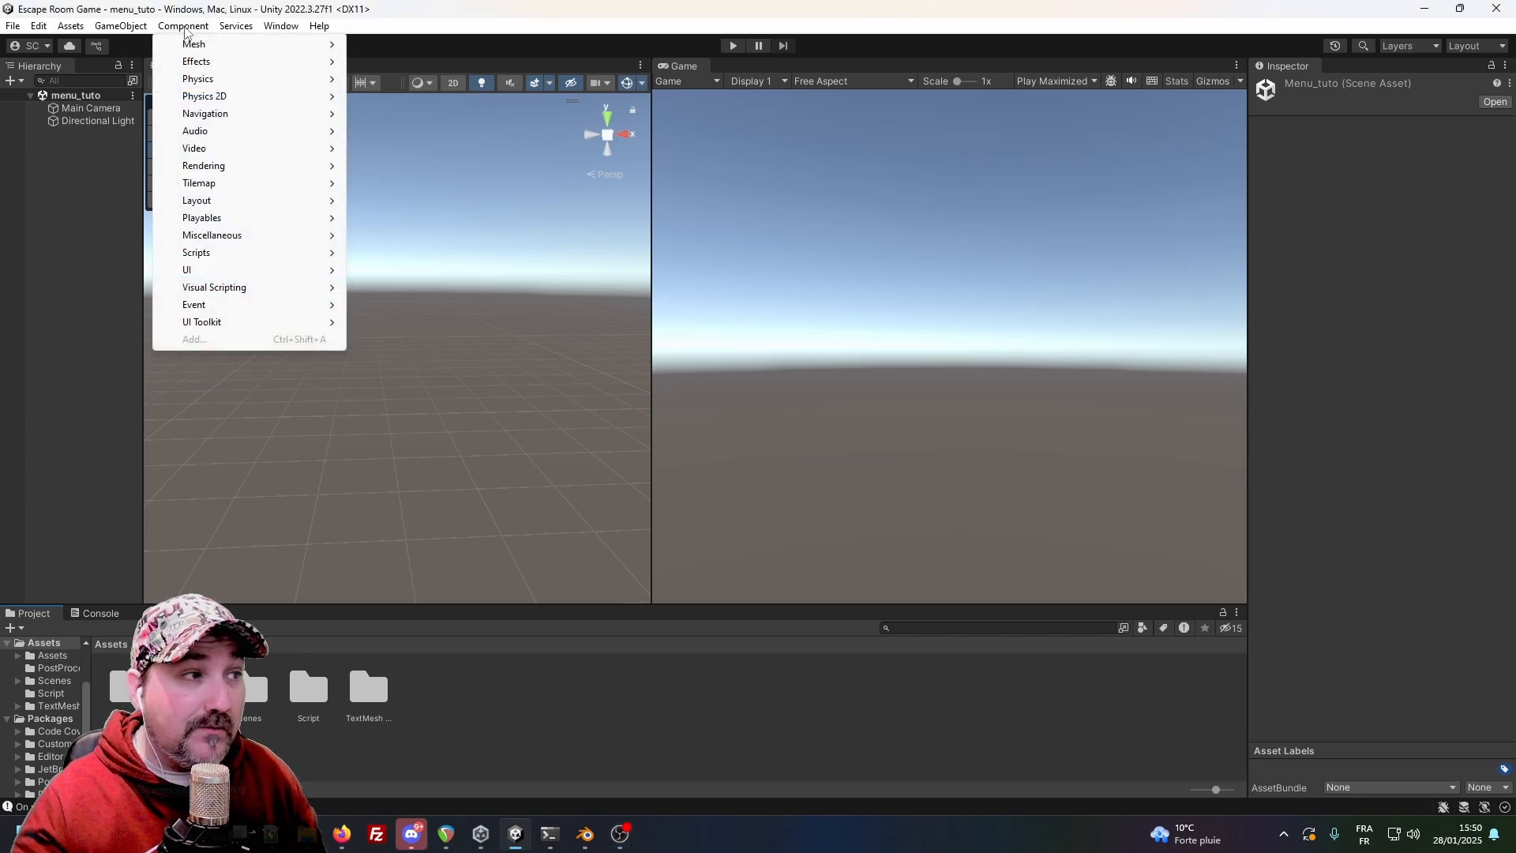
mouse_move(137, 30)
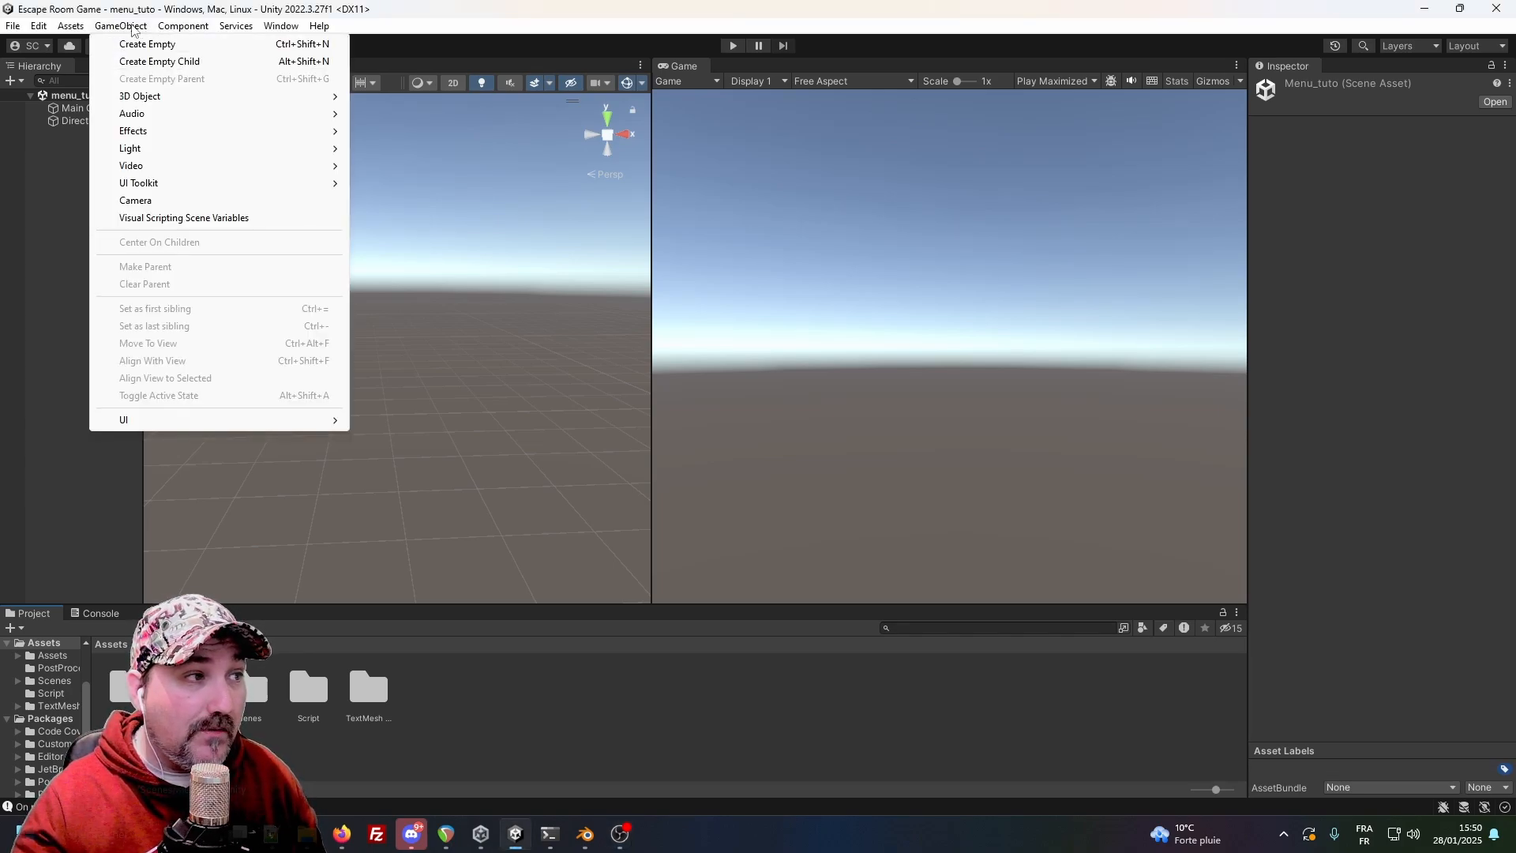
click(463, 717)
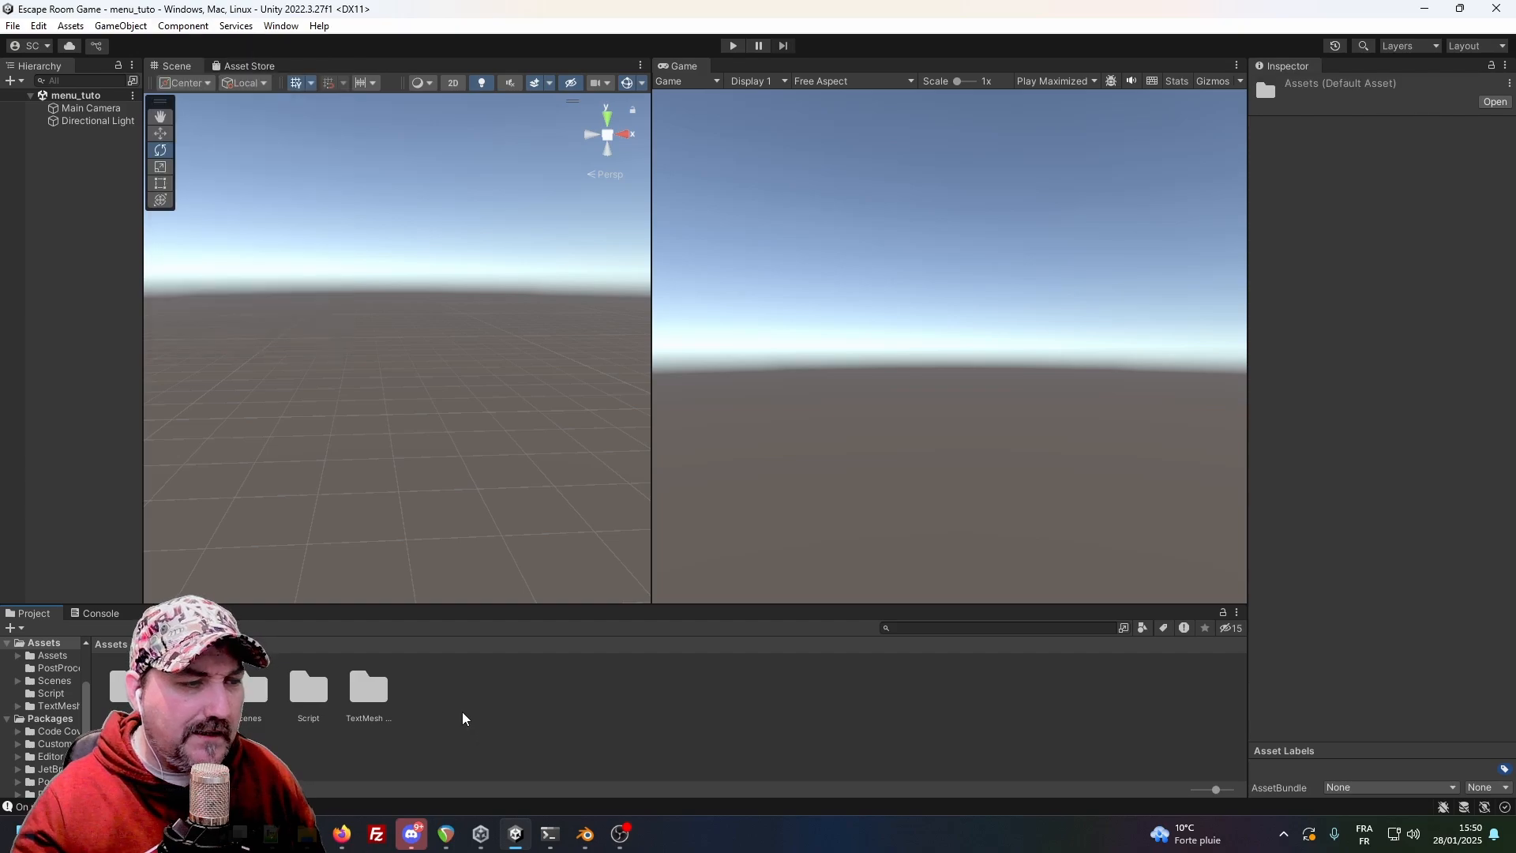
right_click(463, 716)
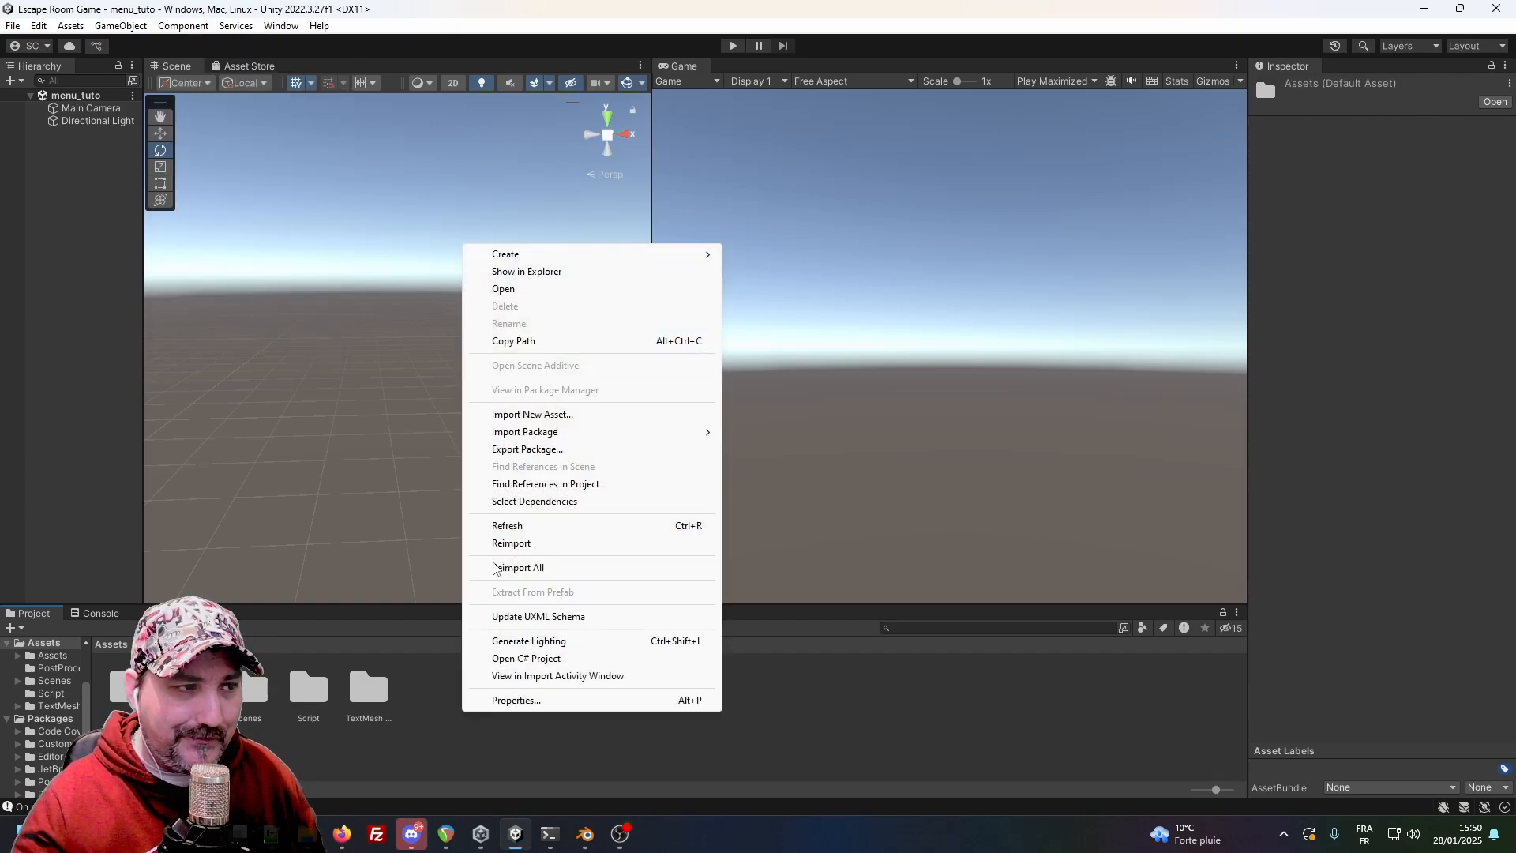
mouse_move(600, 256)
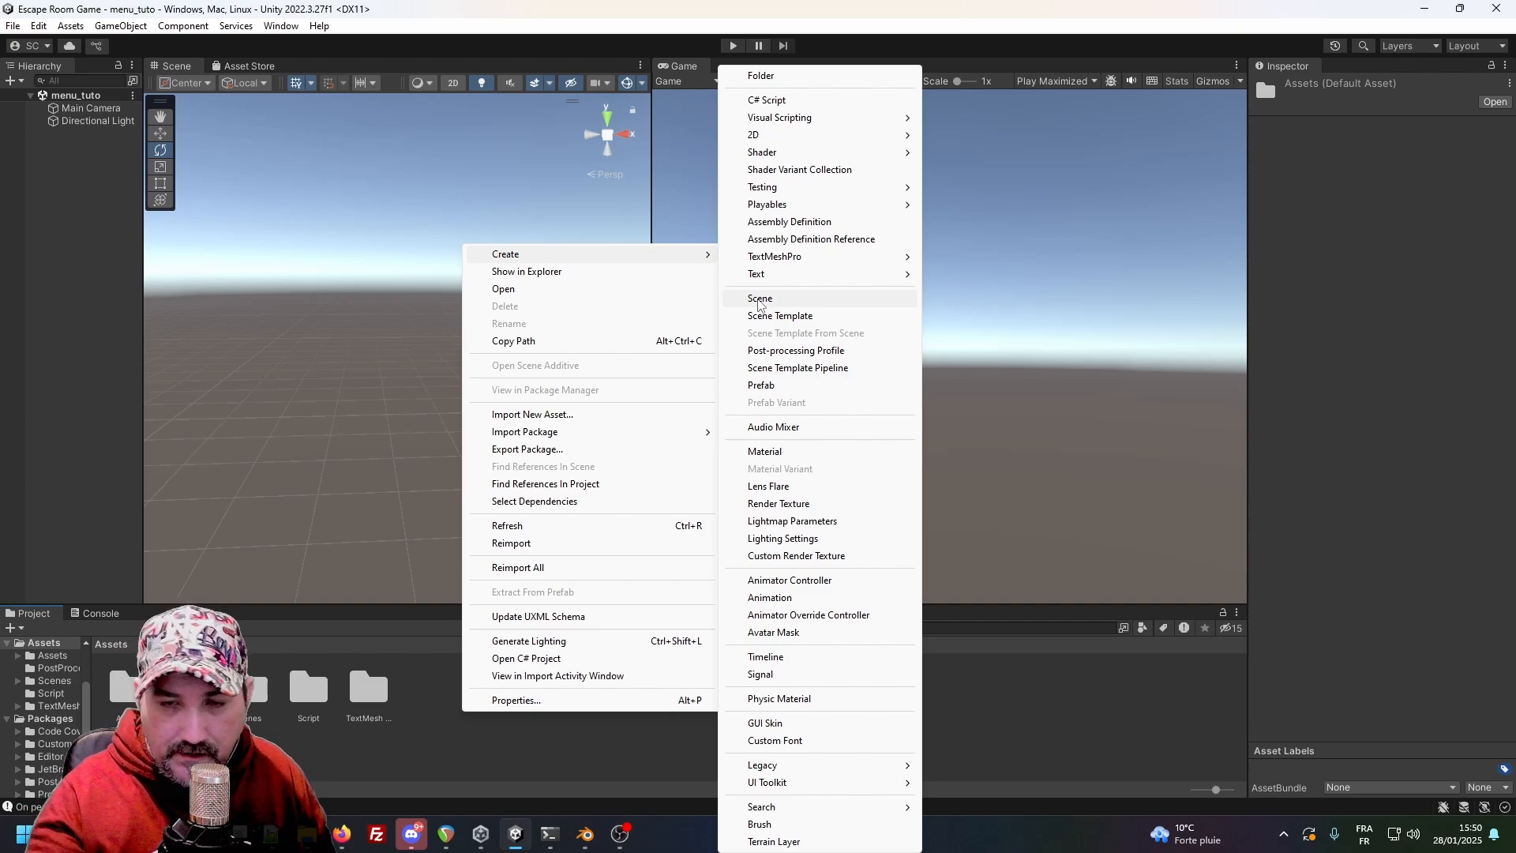
click(1079, 734)
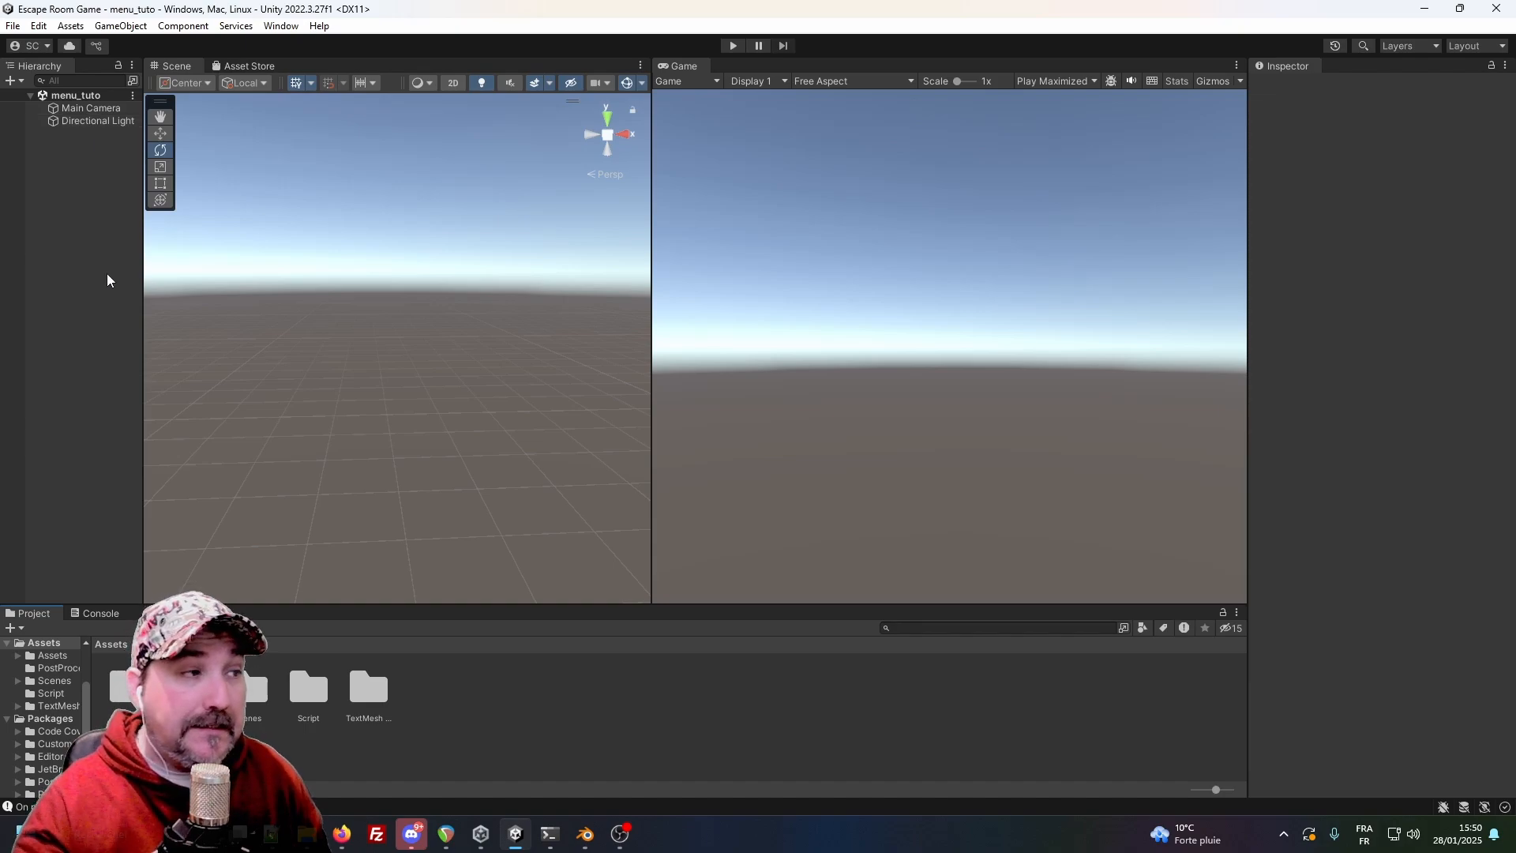
Set the Main Camera's Clear Flags to Solid Color with a black (000000) background.
drag(649, 425, 629, 426)
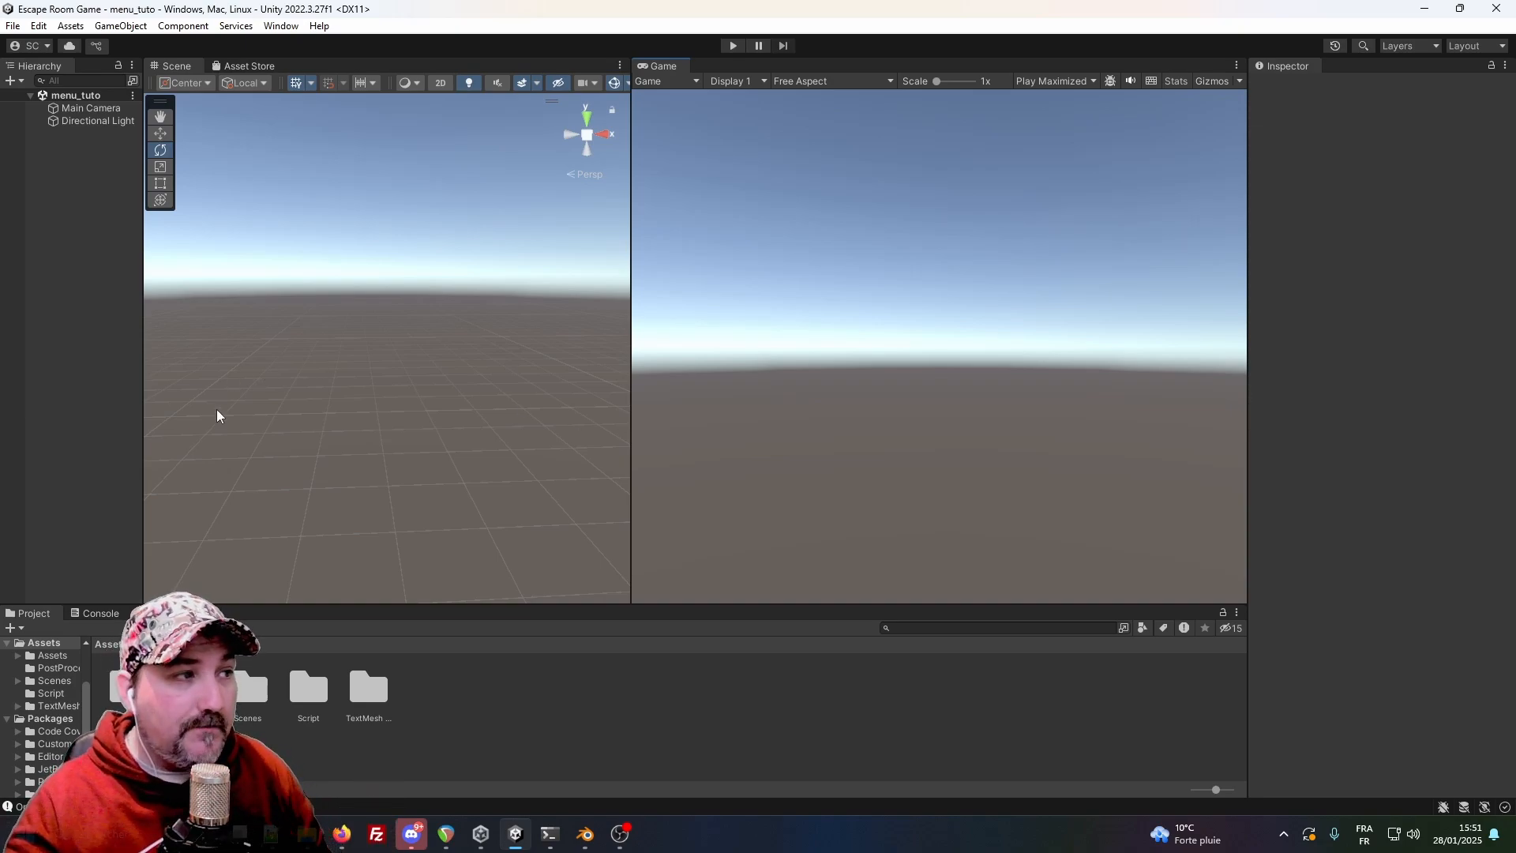
click(94, 108)
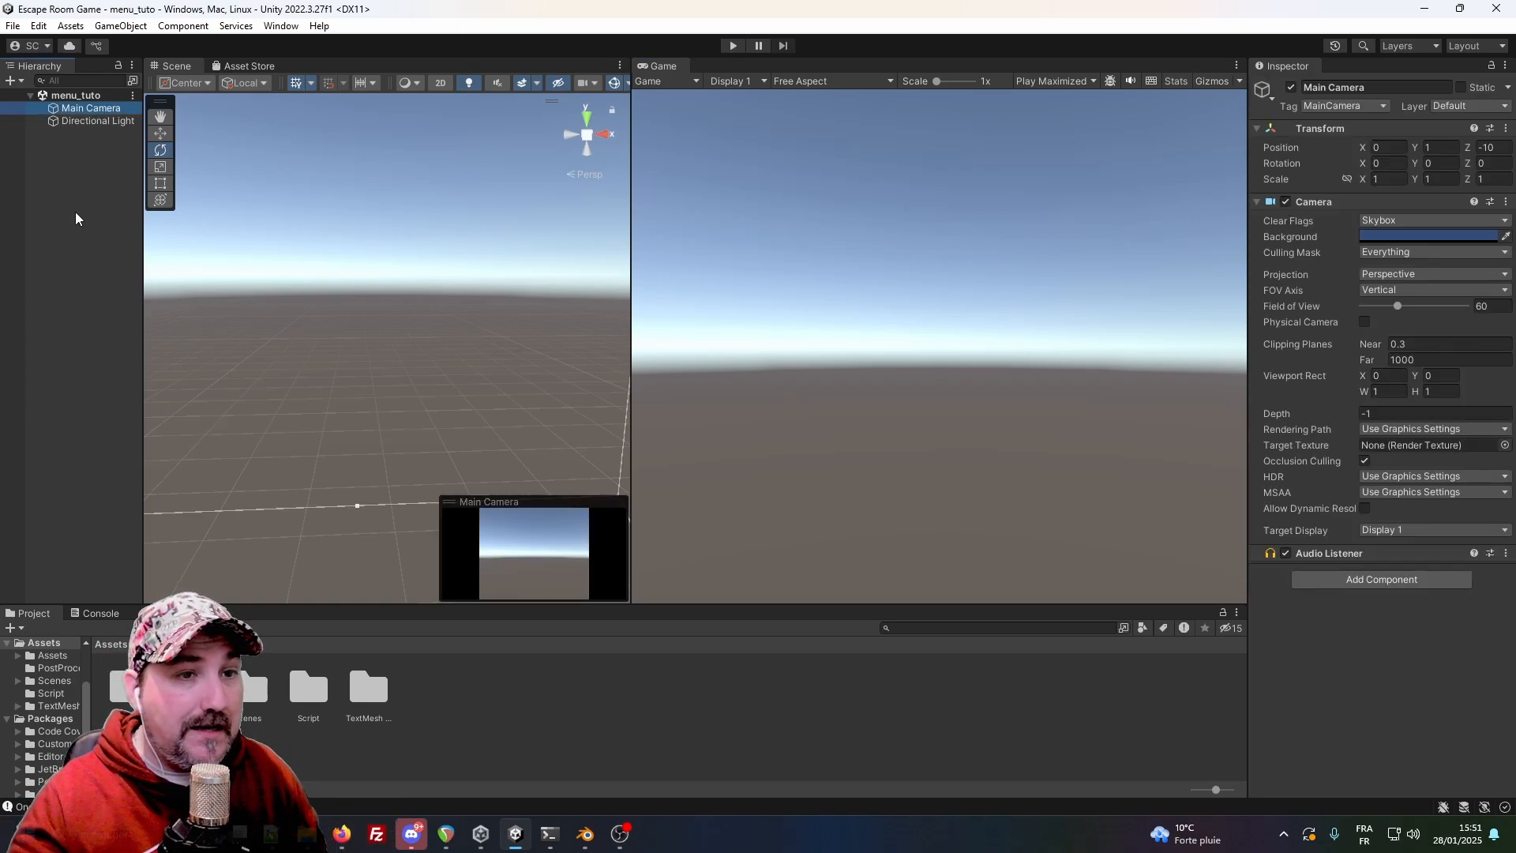
click(1422, 225)
click(1410, 256)
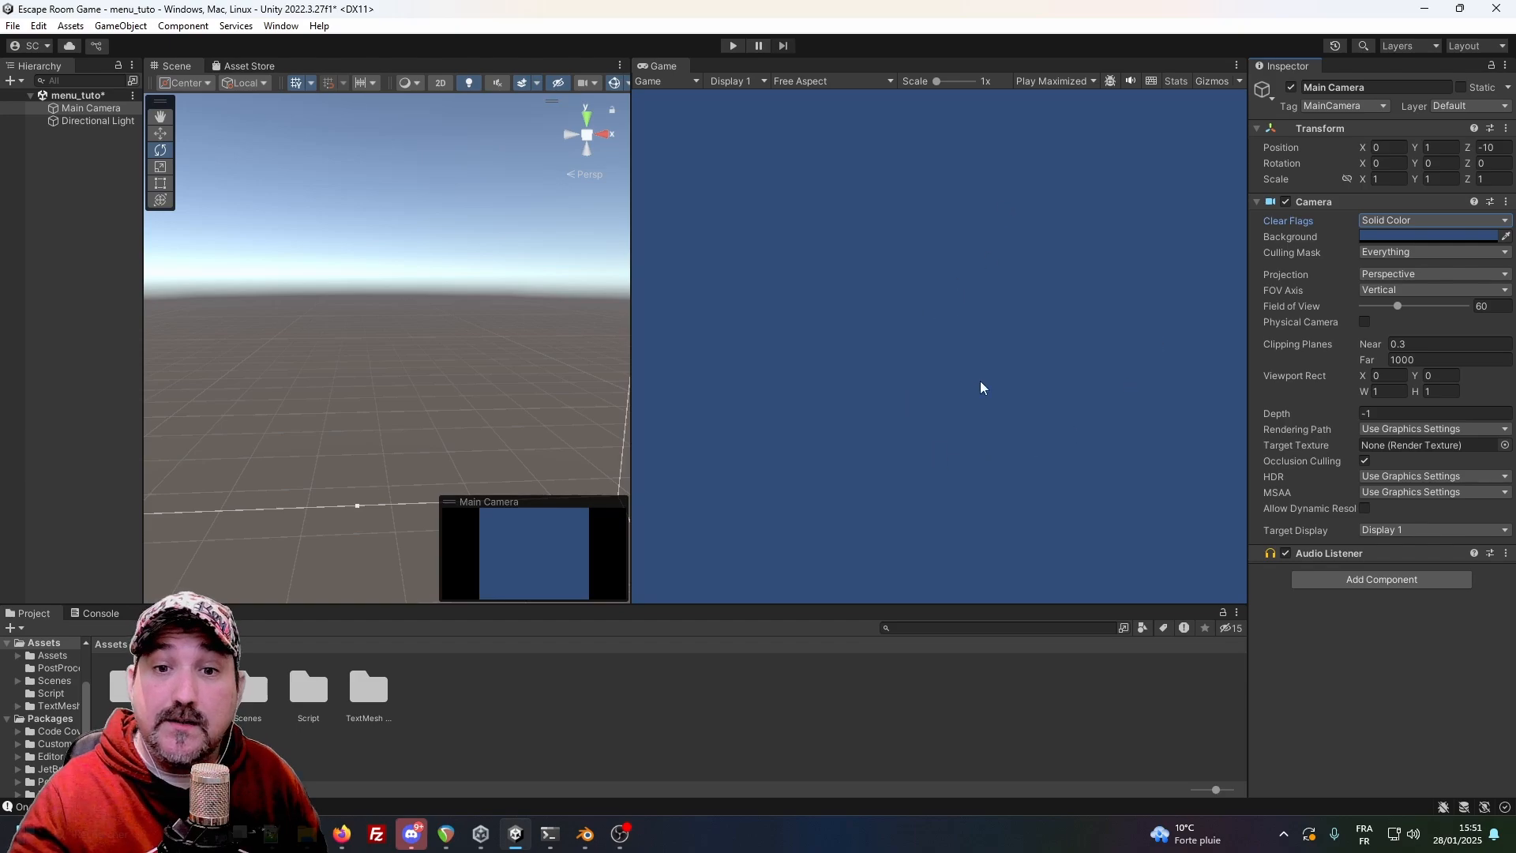
click(1401, 235)
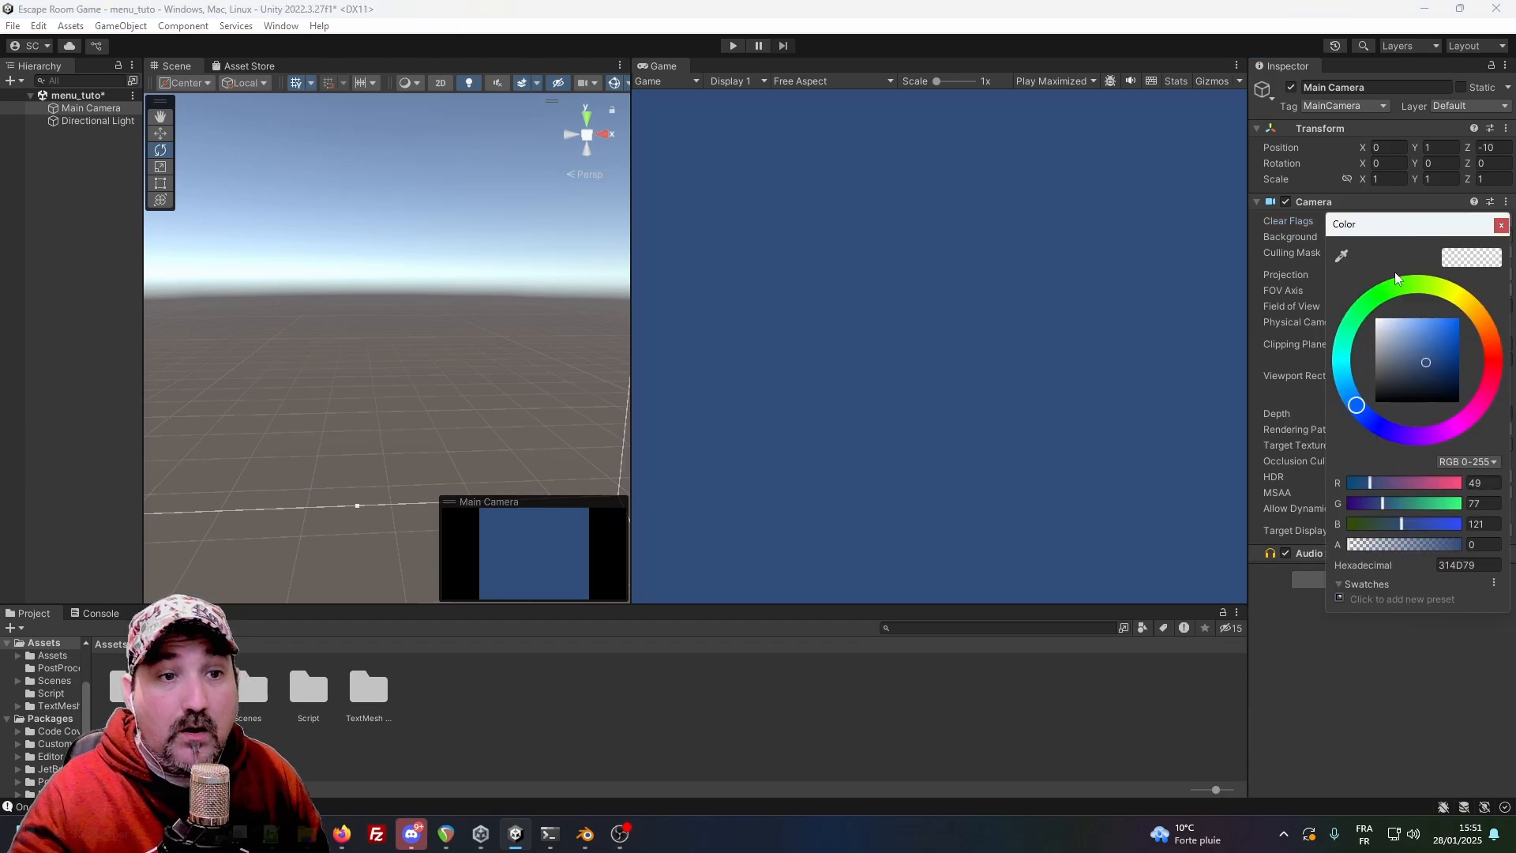
drag(1386, 341, 1363, 420)
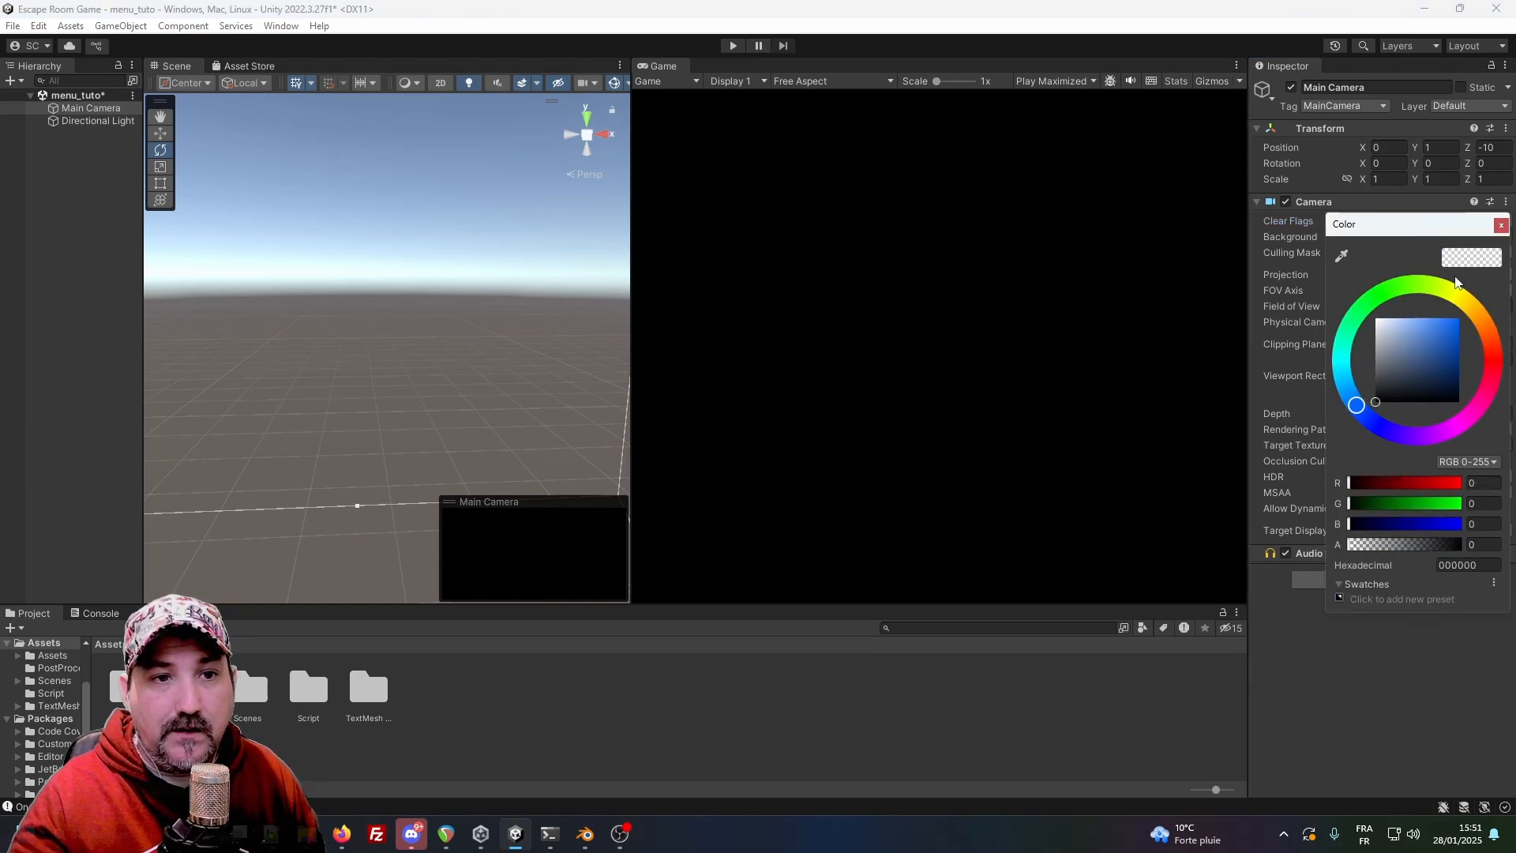
click(1500, 225)
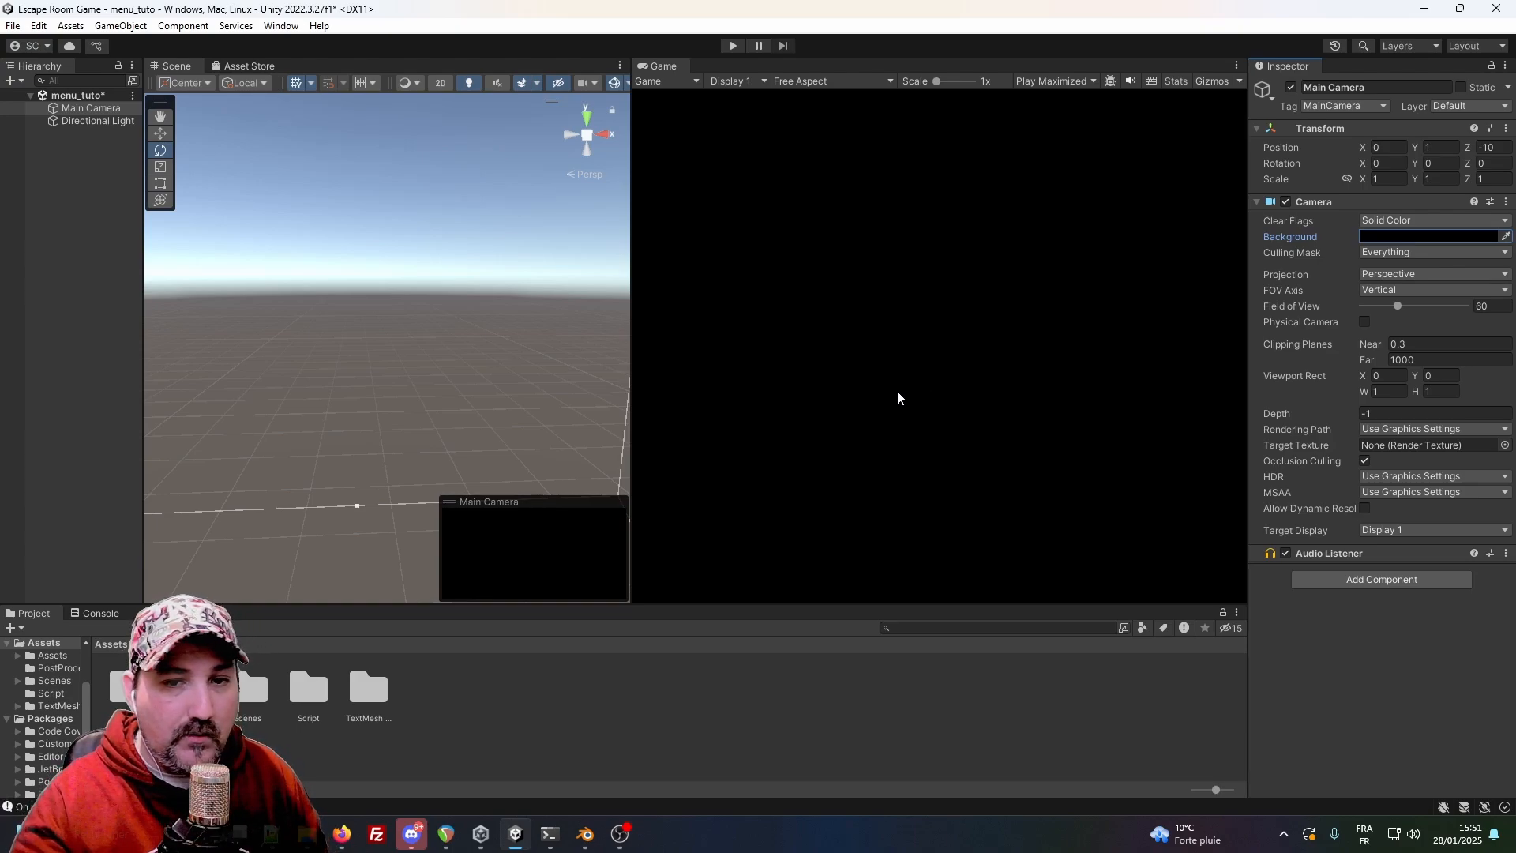
Add a legacy UI Button to the menu_tuto scene, outside any existing object.
drag(631, 397, 629, 398)
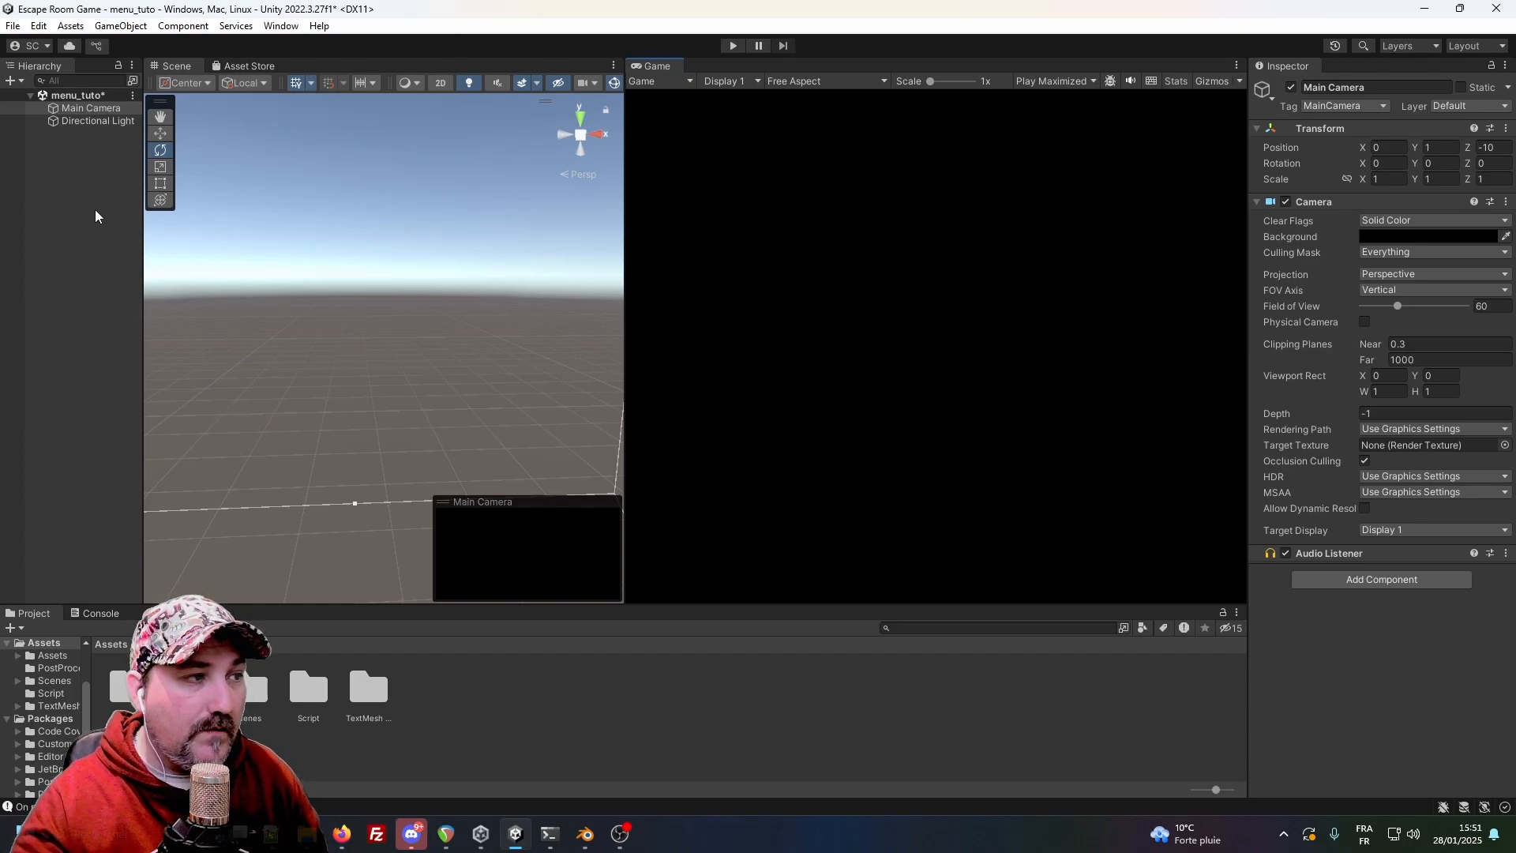
click(88, 166)
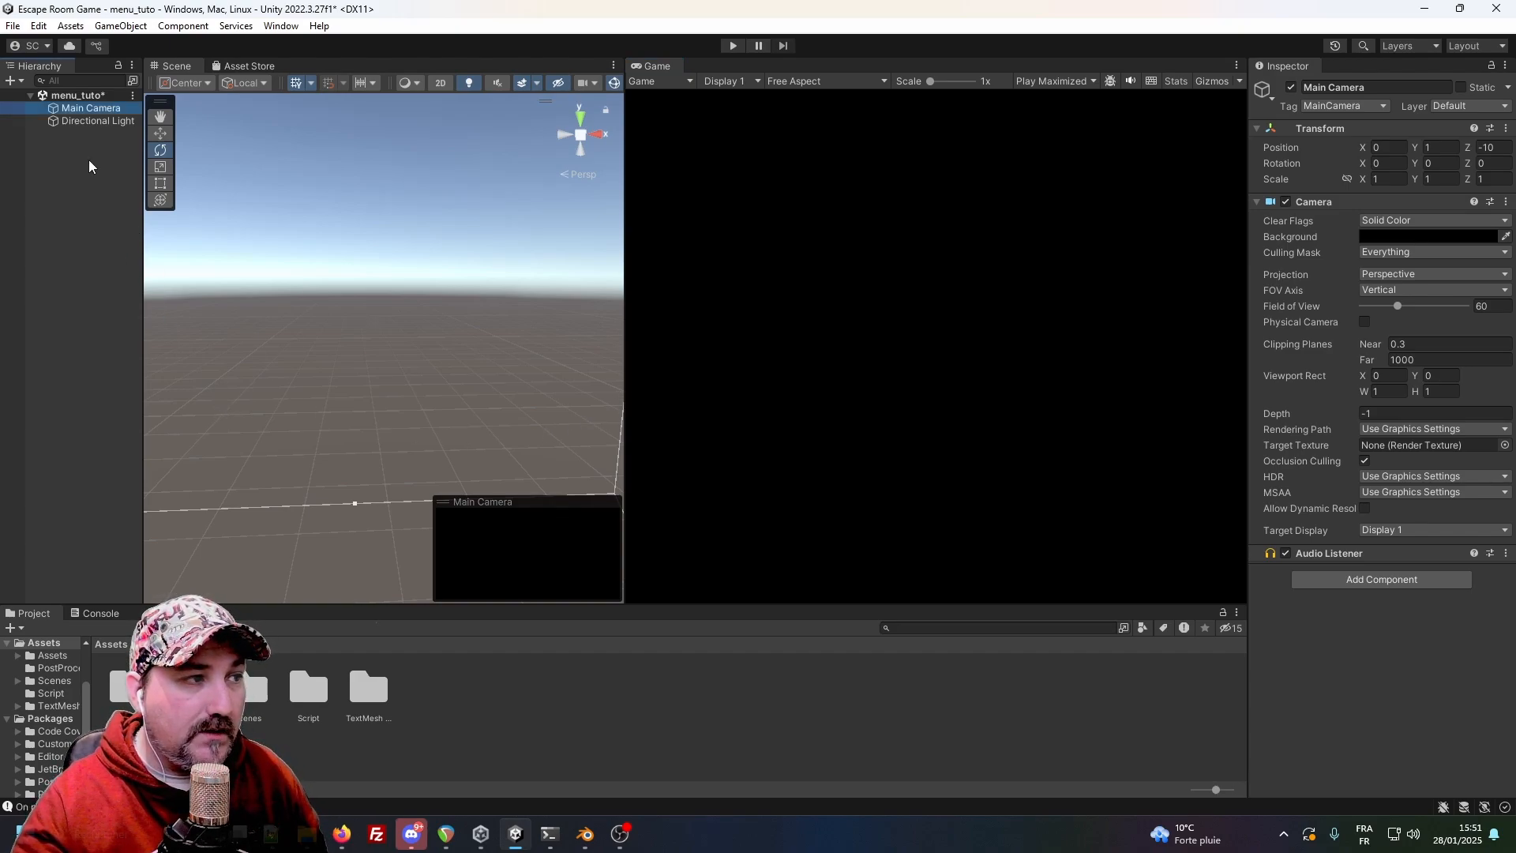
right_click(90, 161)
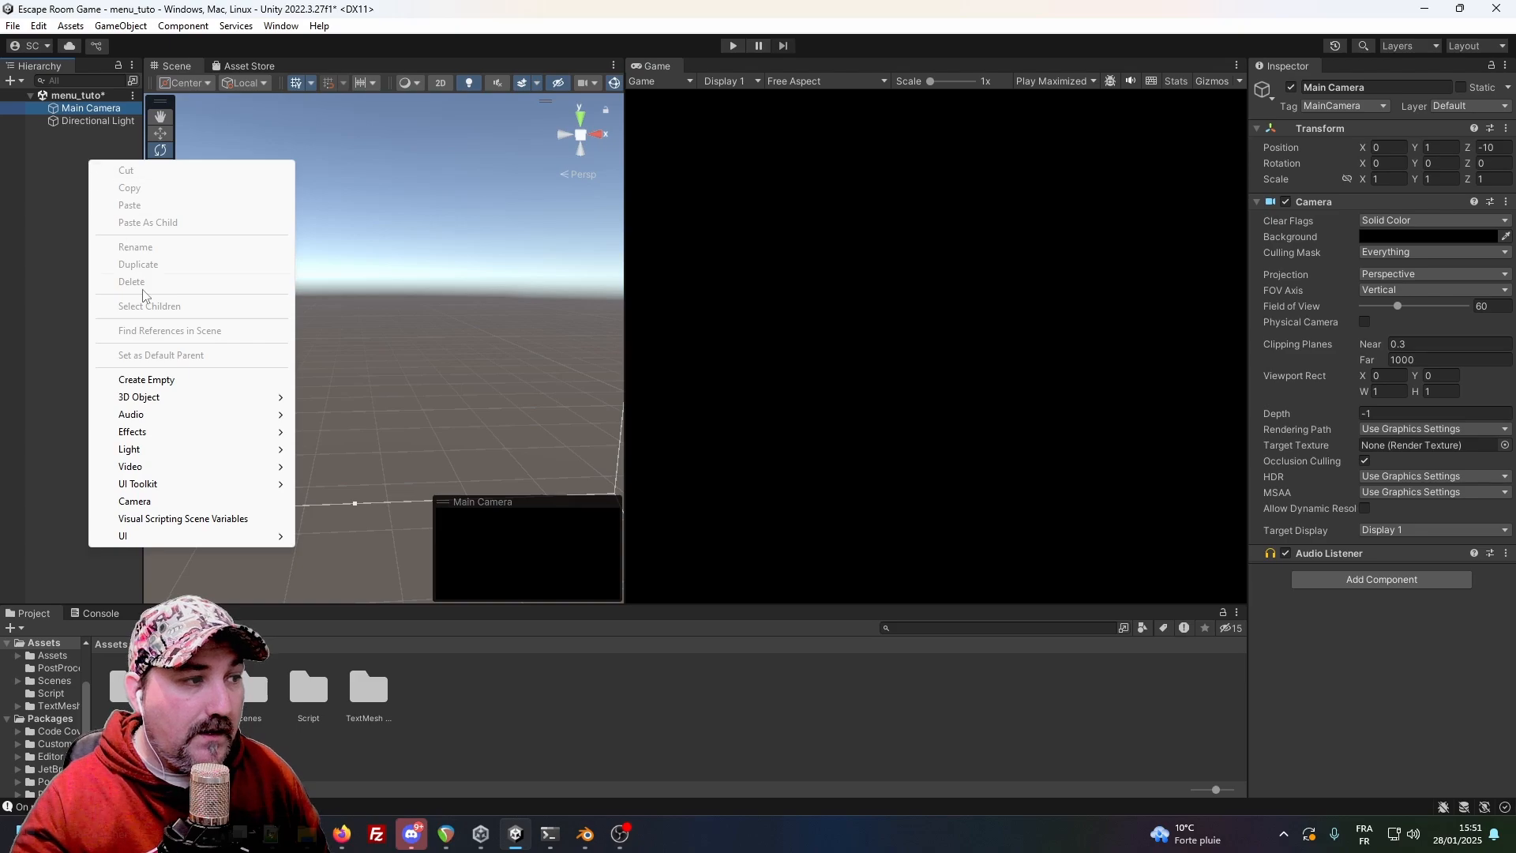
mouse_move(202, 543)
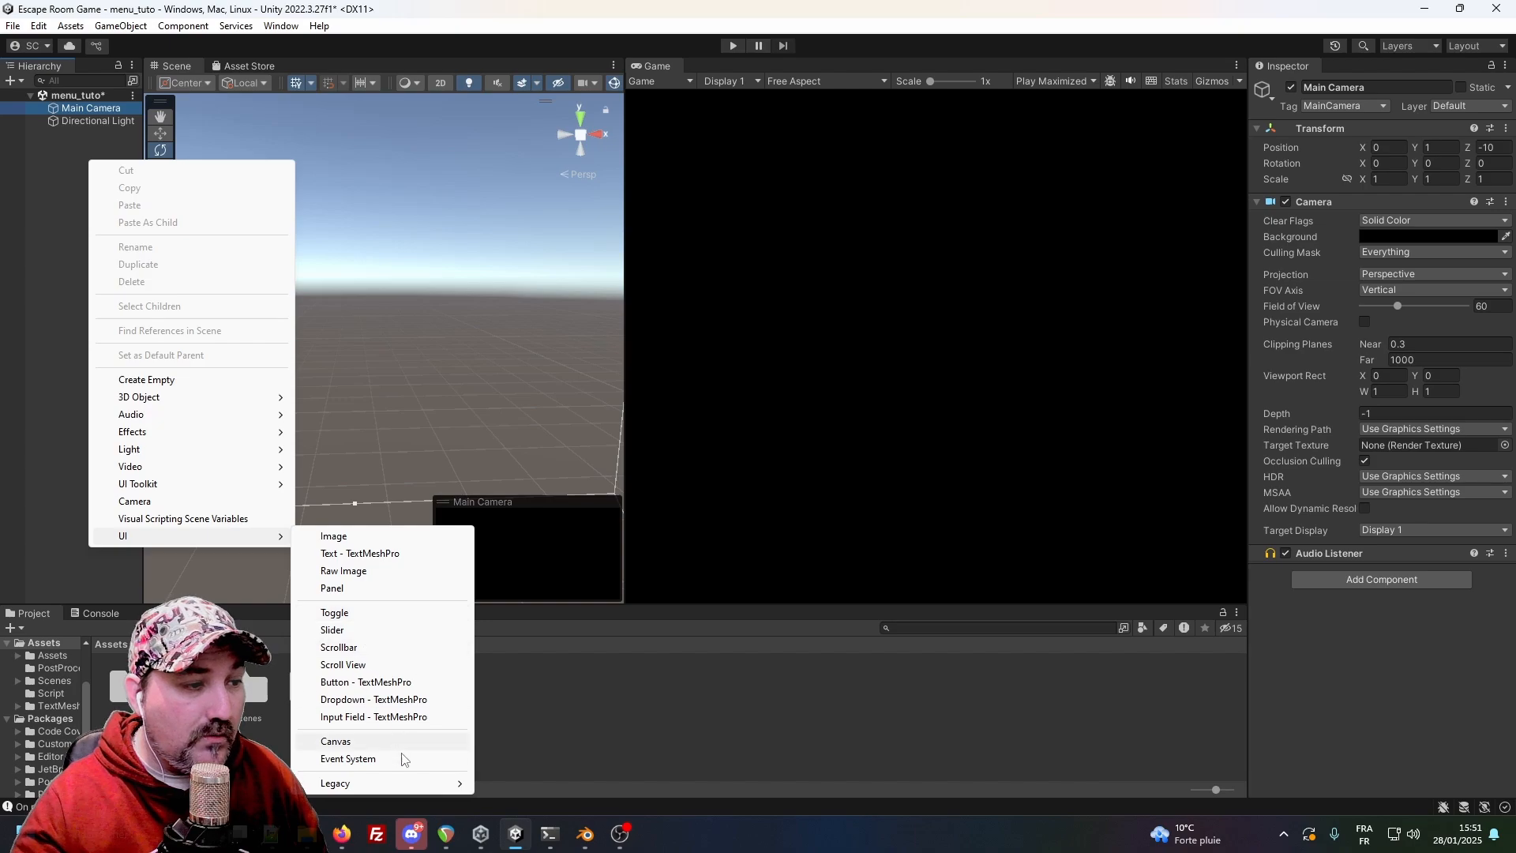
mouse_move(403, 784)
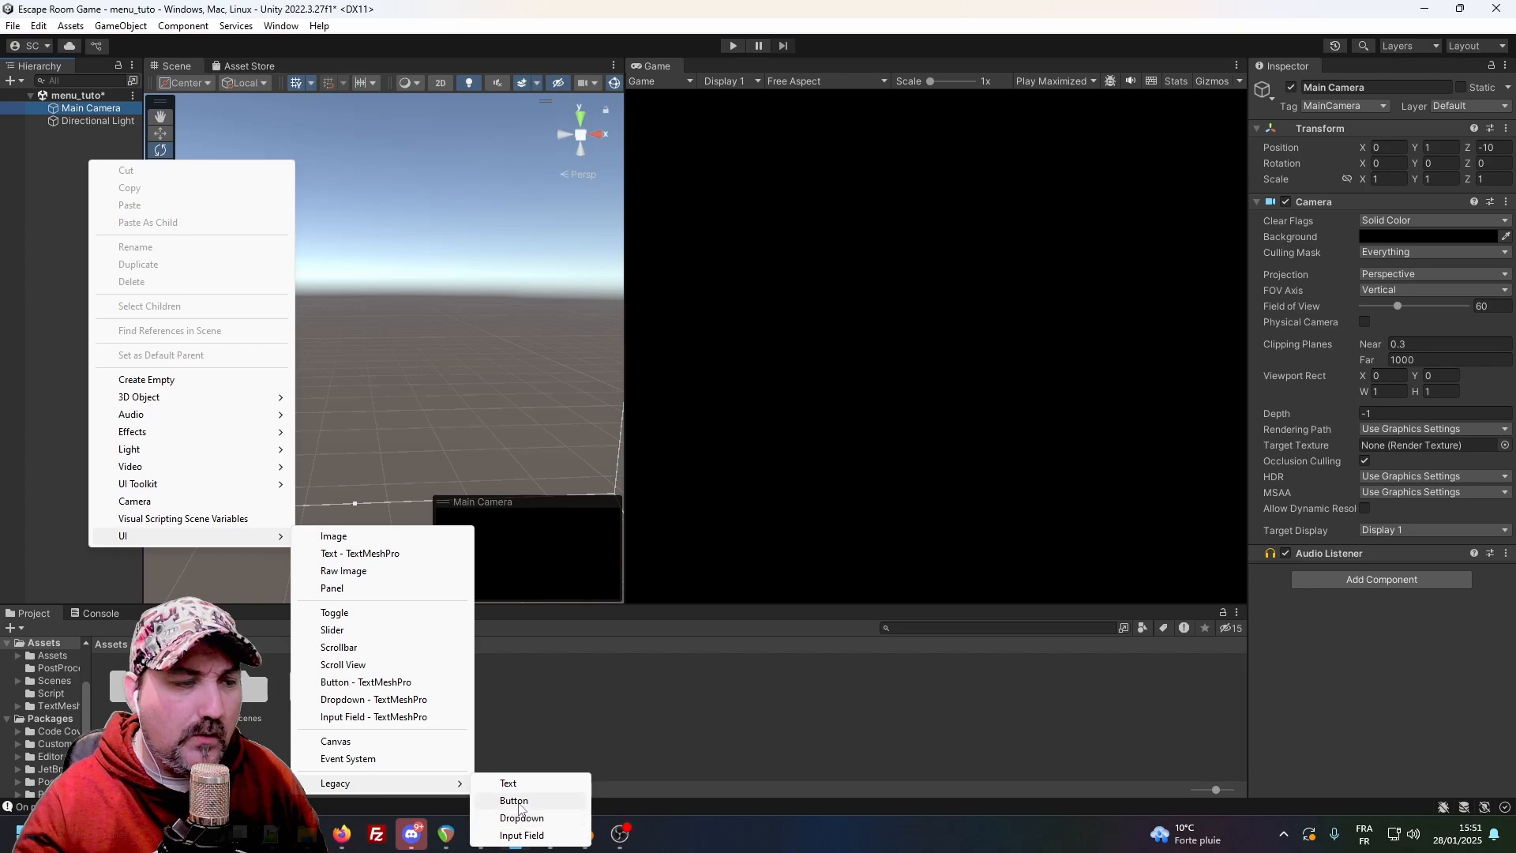
click(514, 801)
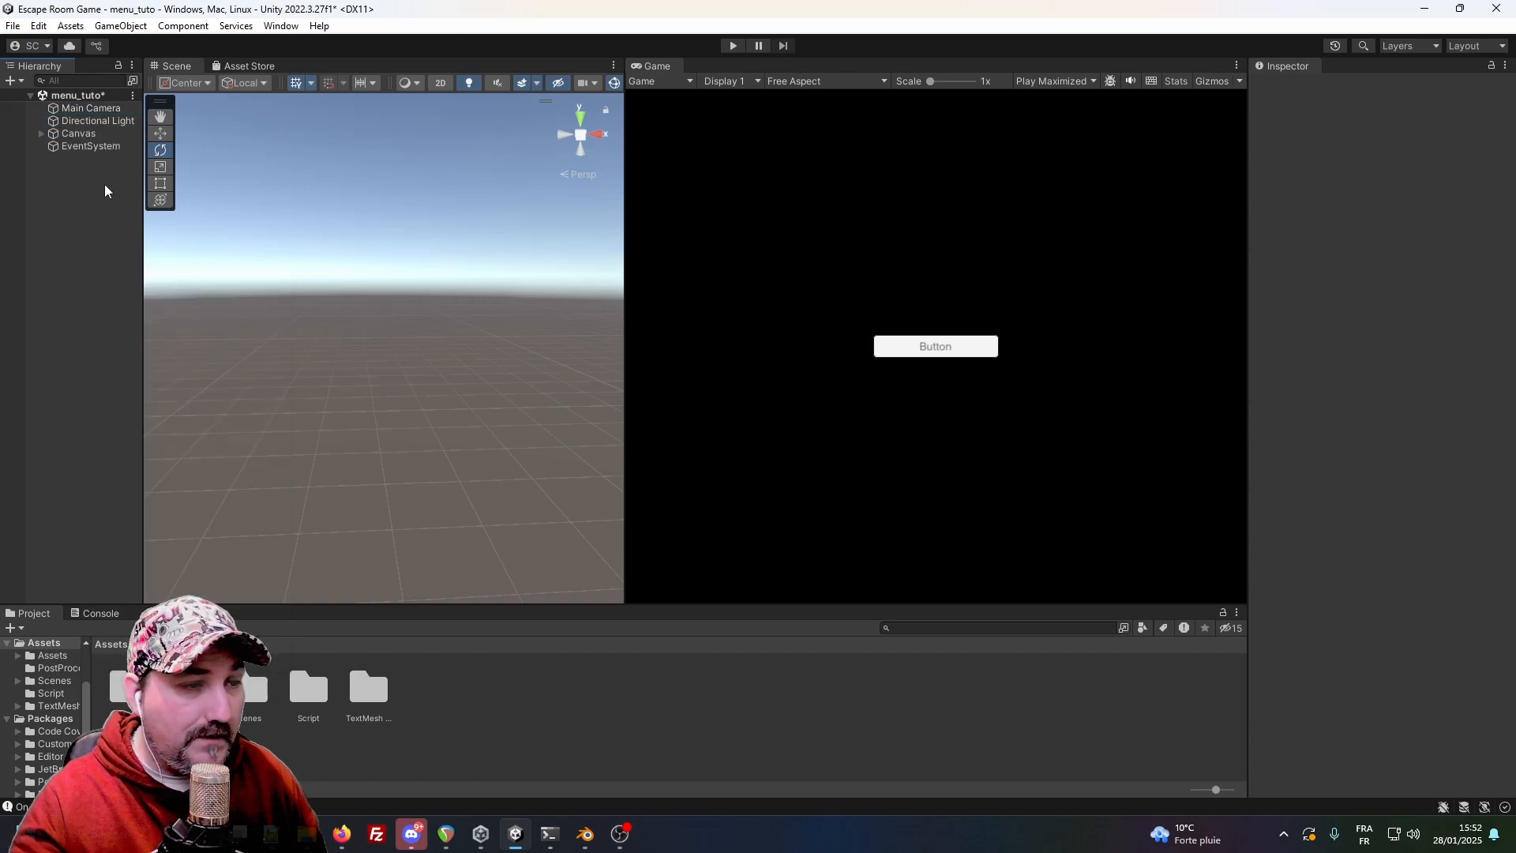
Frame the Canvas in the Scene view, face it from the Back view and zoom in on its button.
click(65, 134)
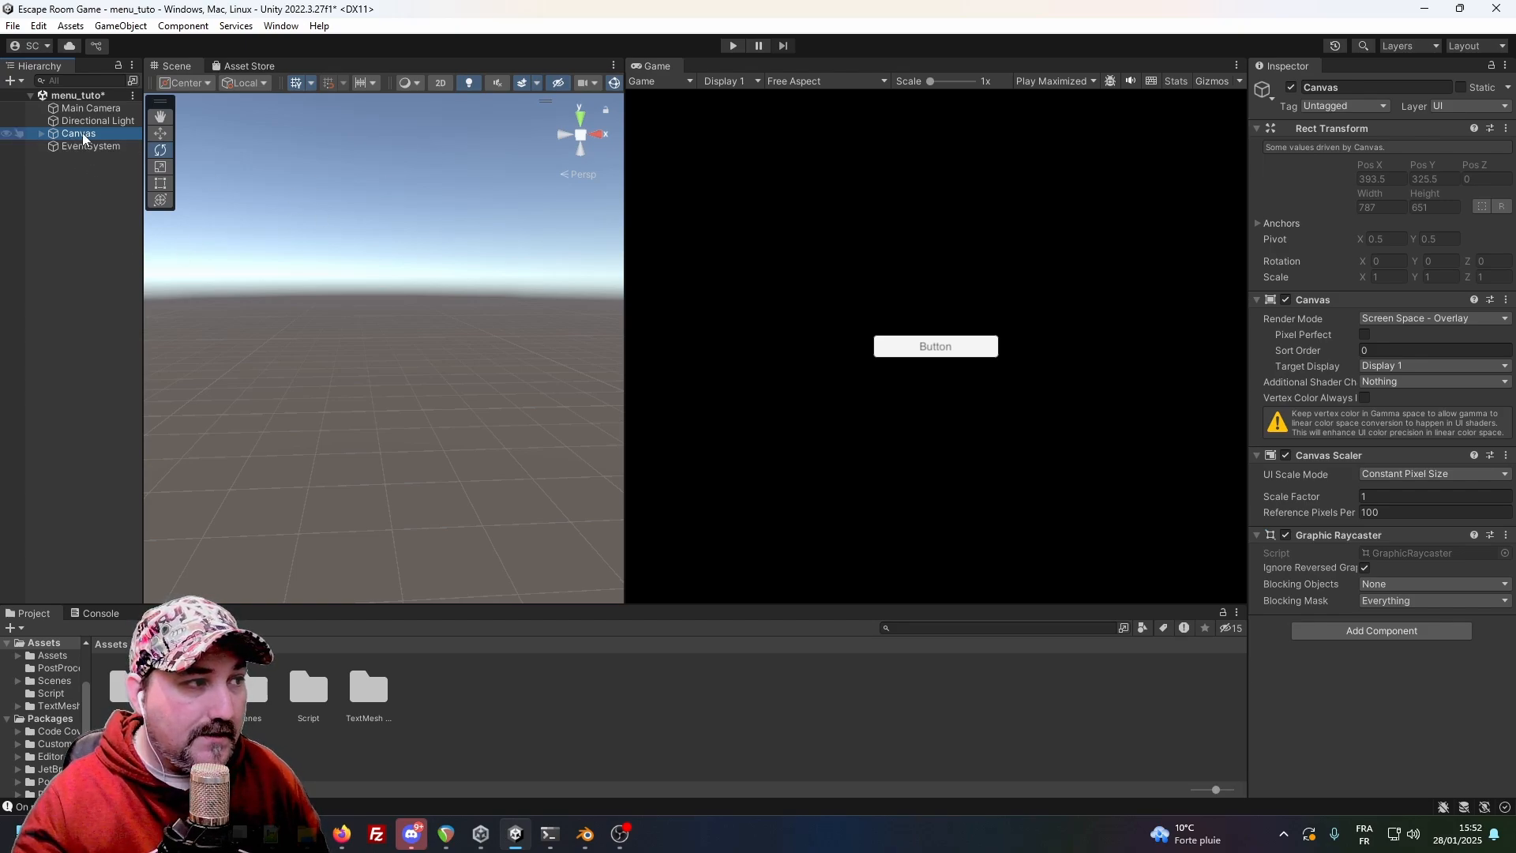
click(82, 133)
key(Return)
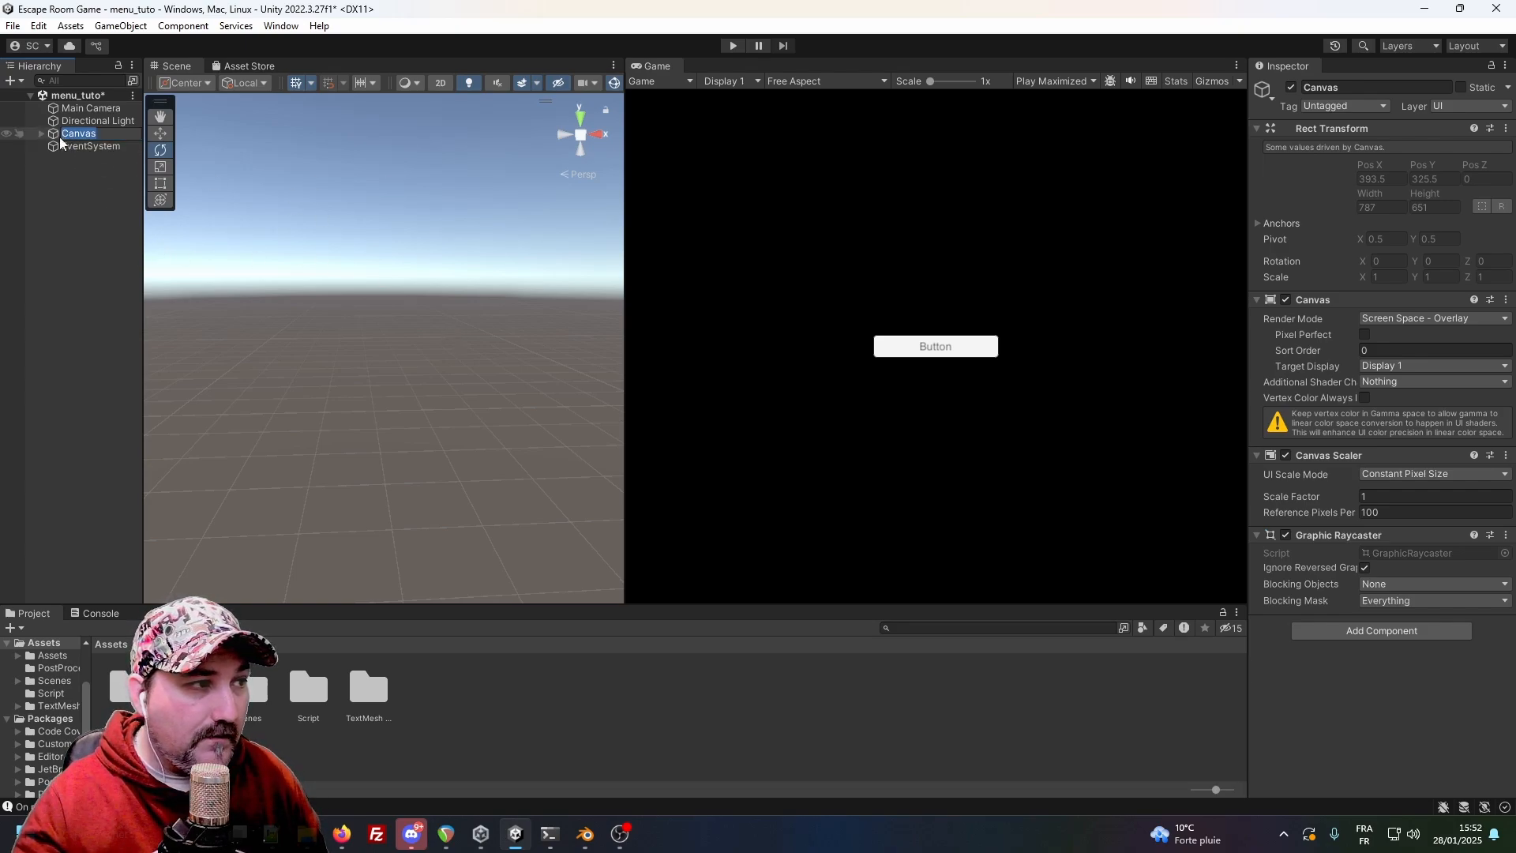
double_click(57, 135)
click(567, 134)
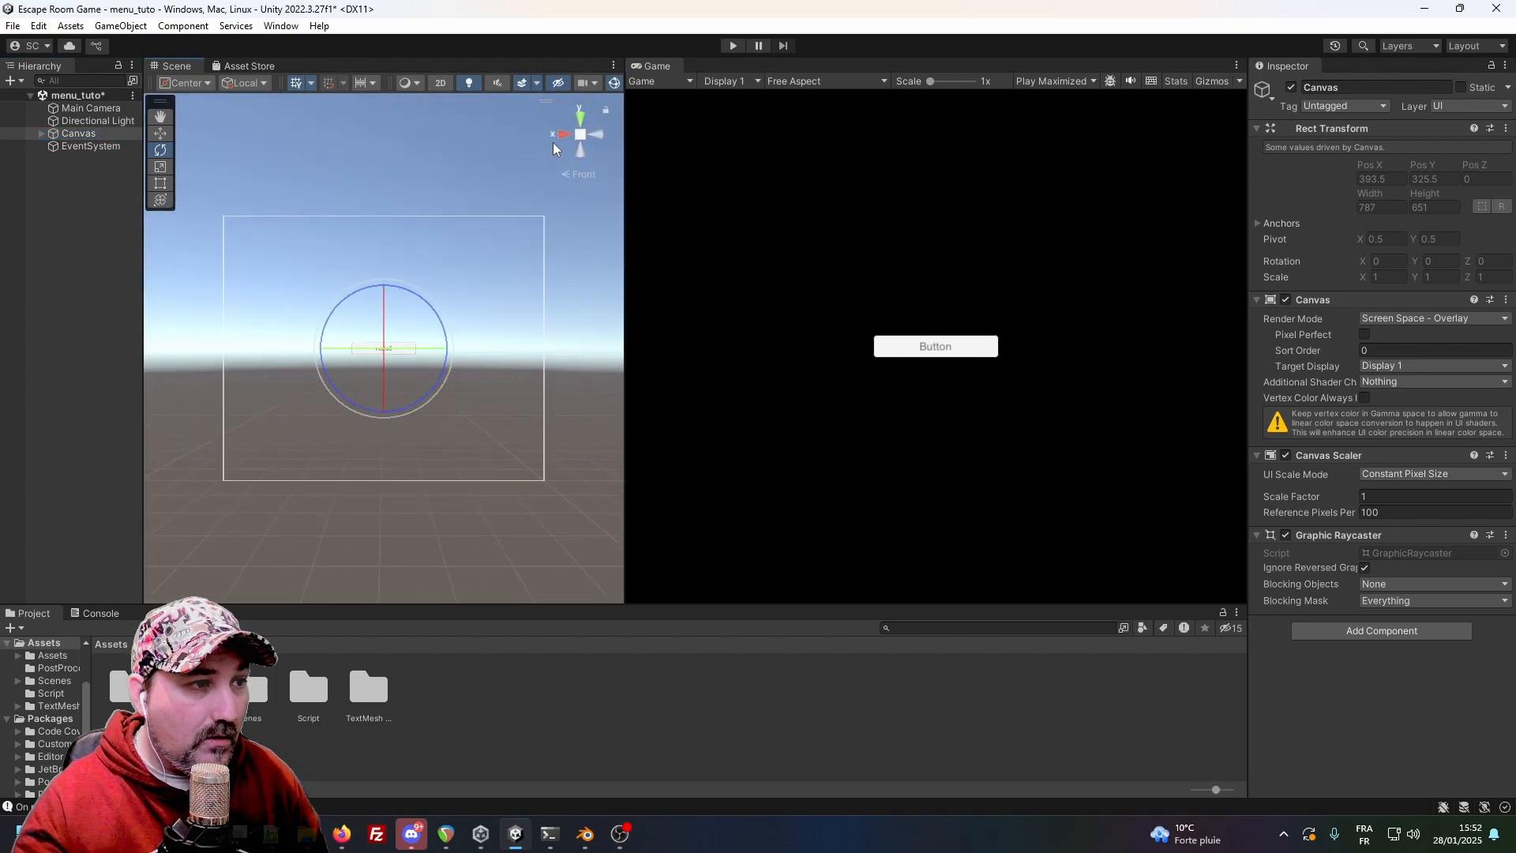
click(560, 136)
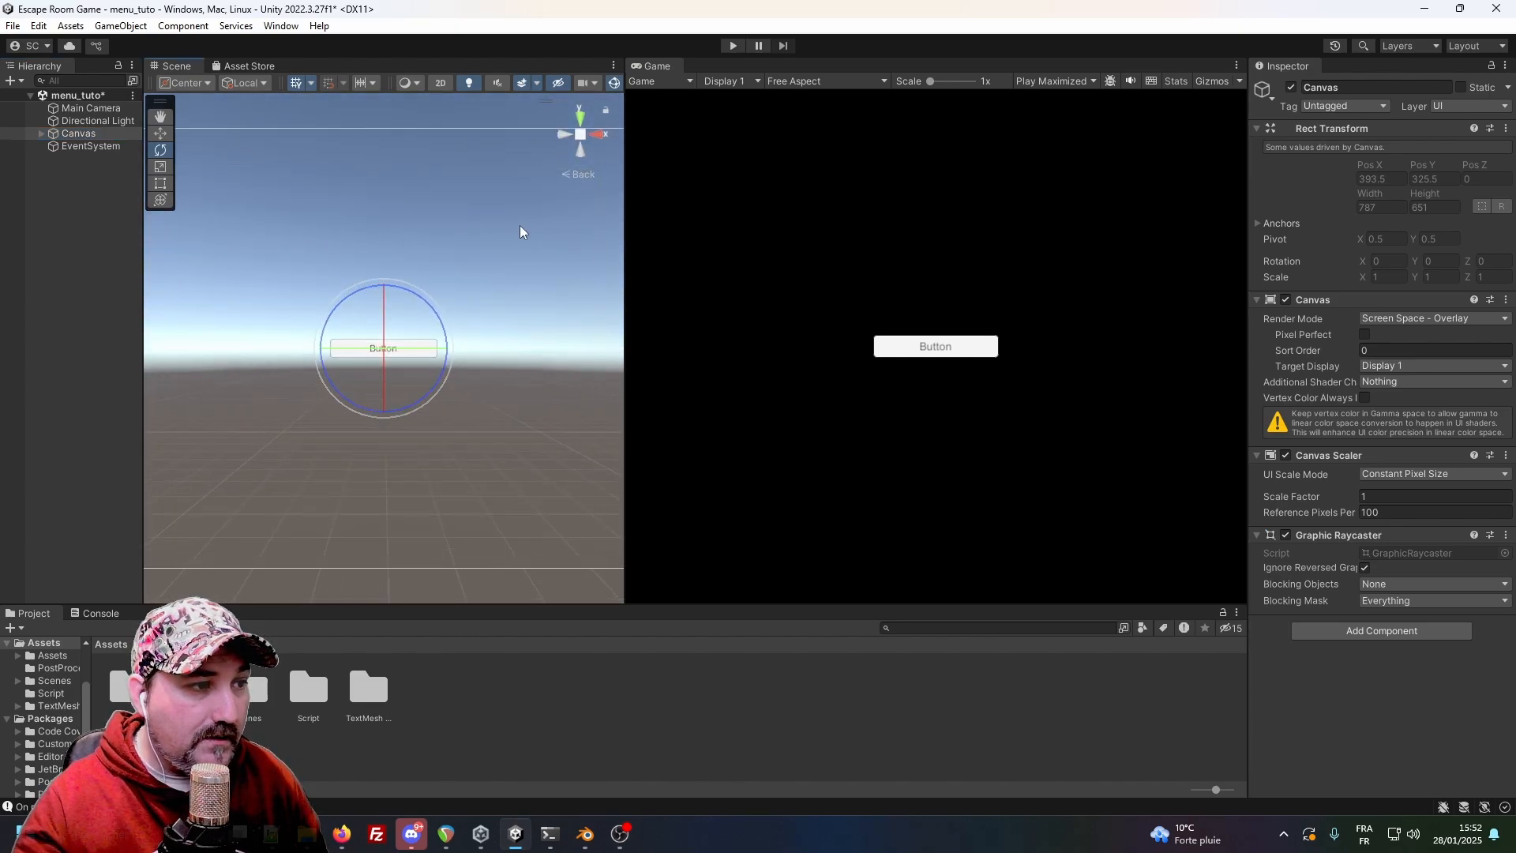
scroll(519, 232, up, 3)
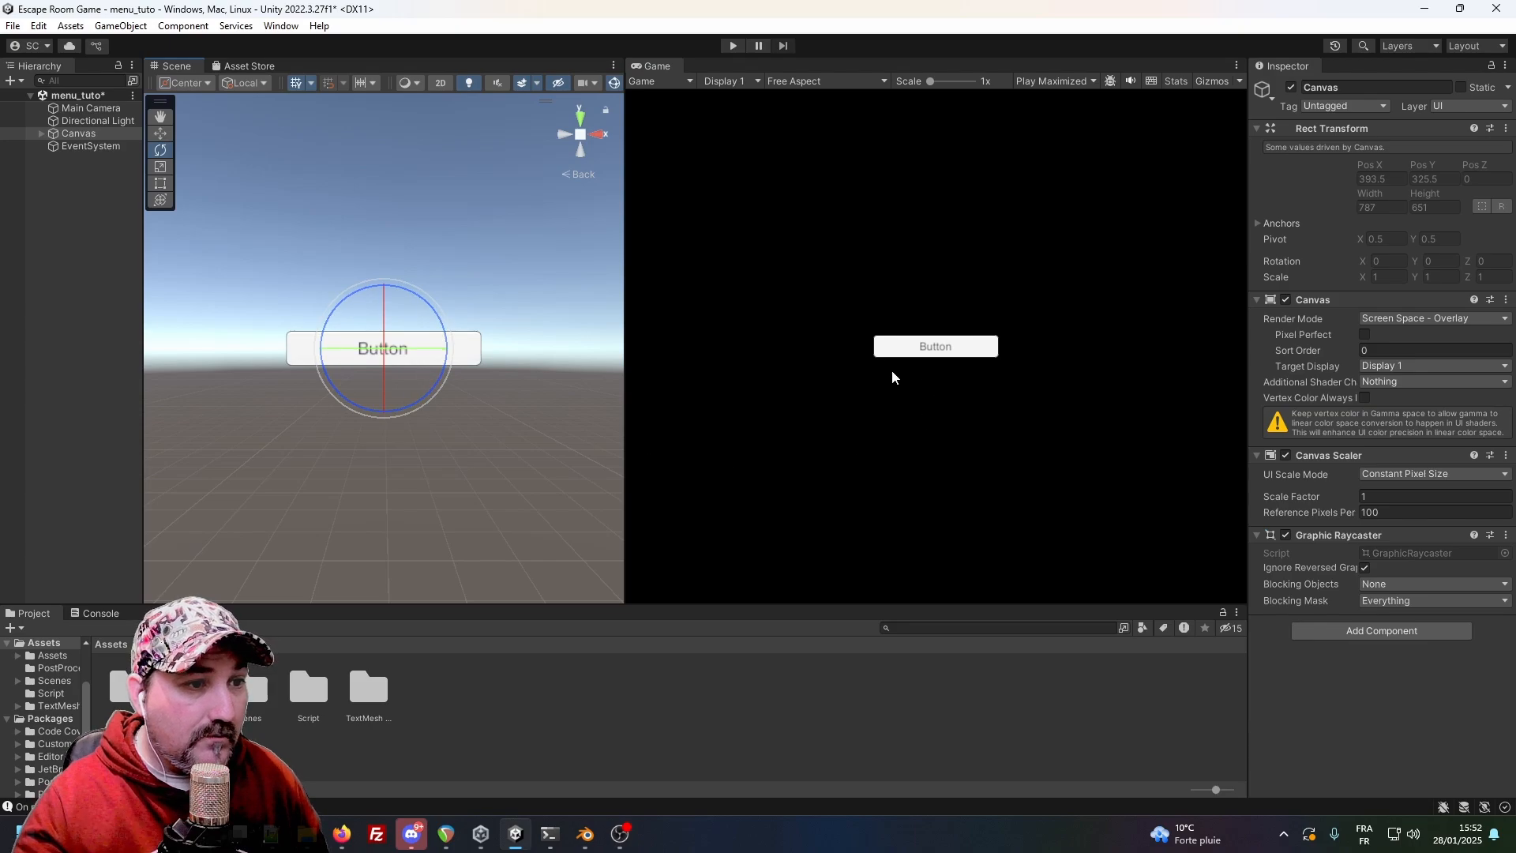
Select the legacy button inside the Canvas and shift it slightly down with the Move tool, to a Pos Y of about -0.6.
click(40, 135)
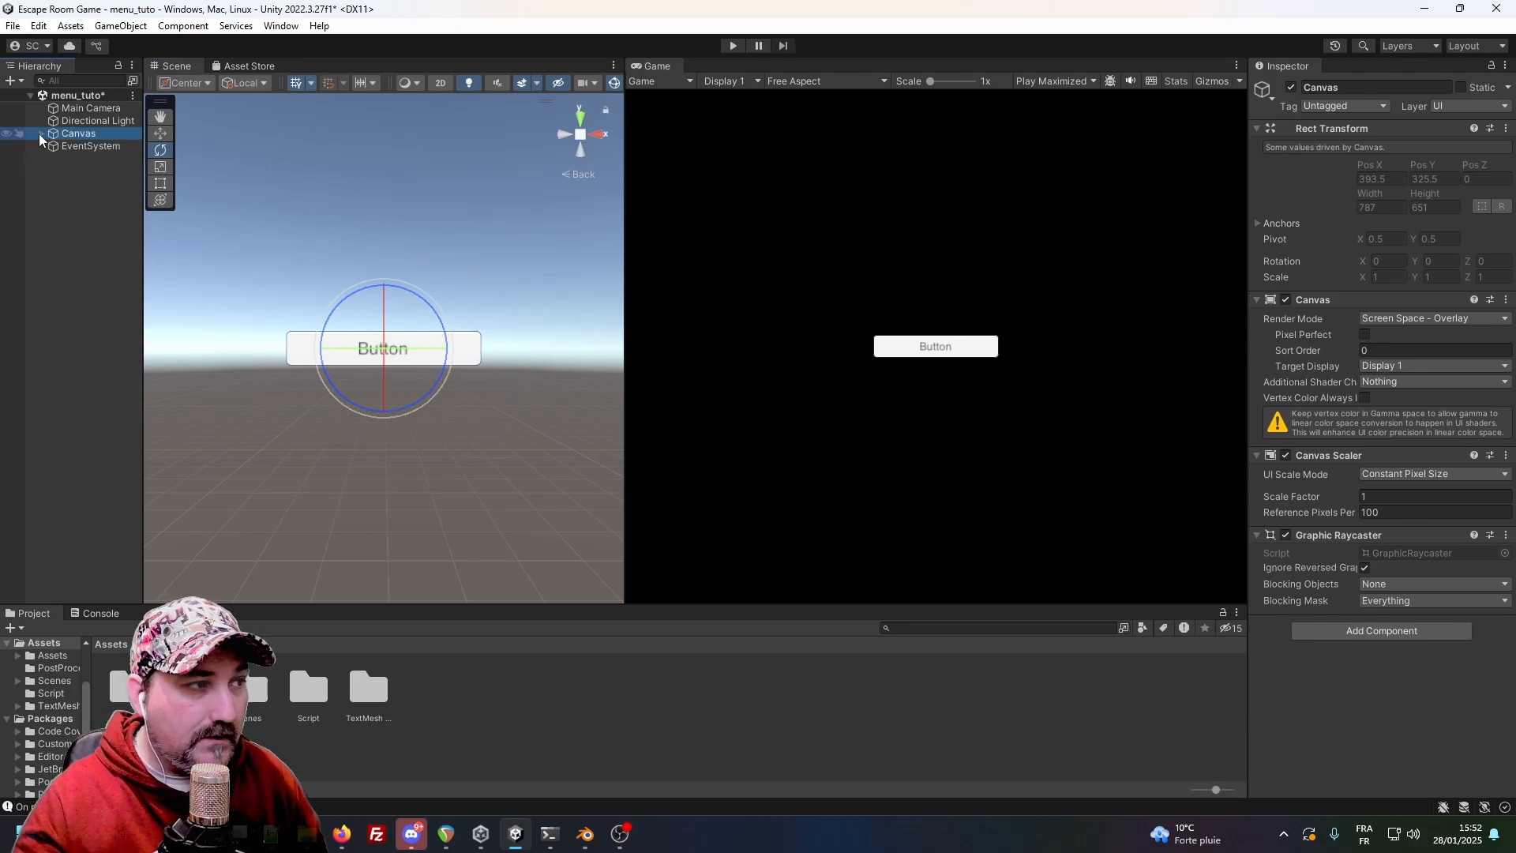
click(69, 146)
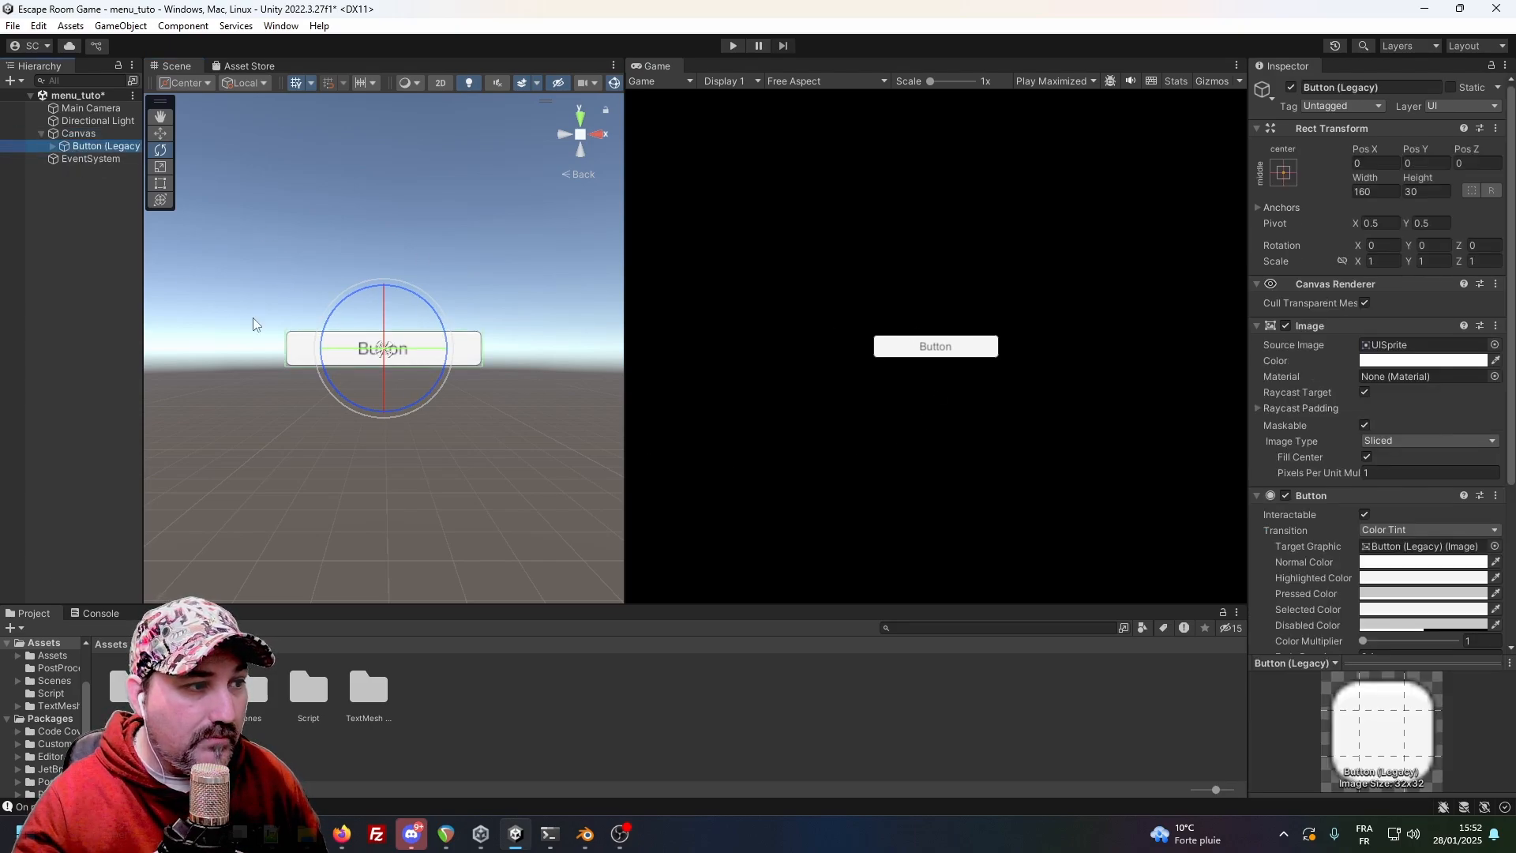
click(163, 133)
mouse_move(385, 289)
mouse_down()
mouse_move(386, 206)
mouse_move(384, 381)
mouse_move(390, 272)
mouse_move(395, 295)
mouse_up()
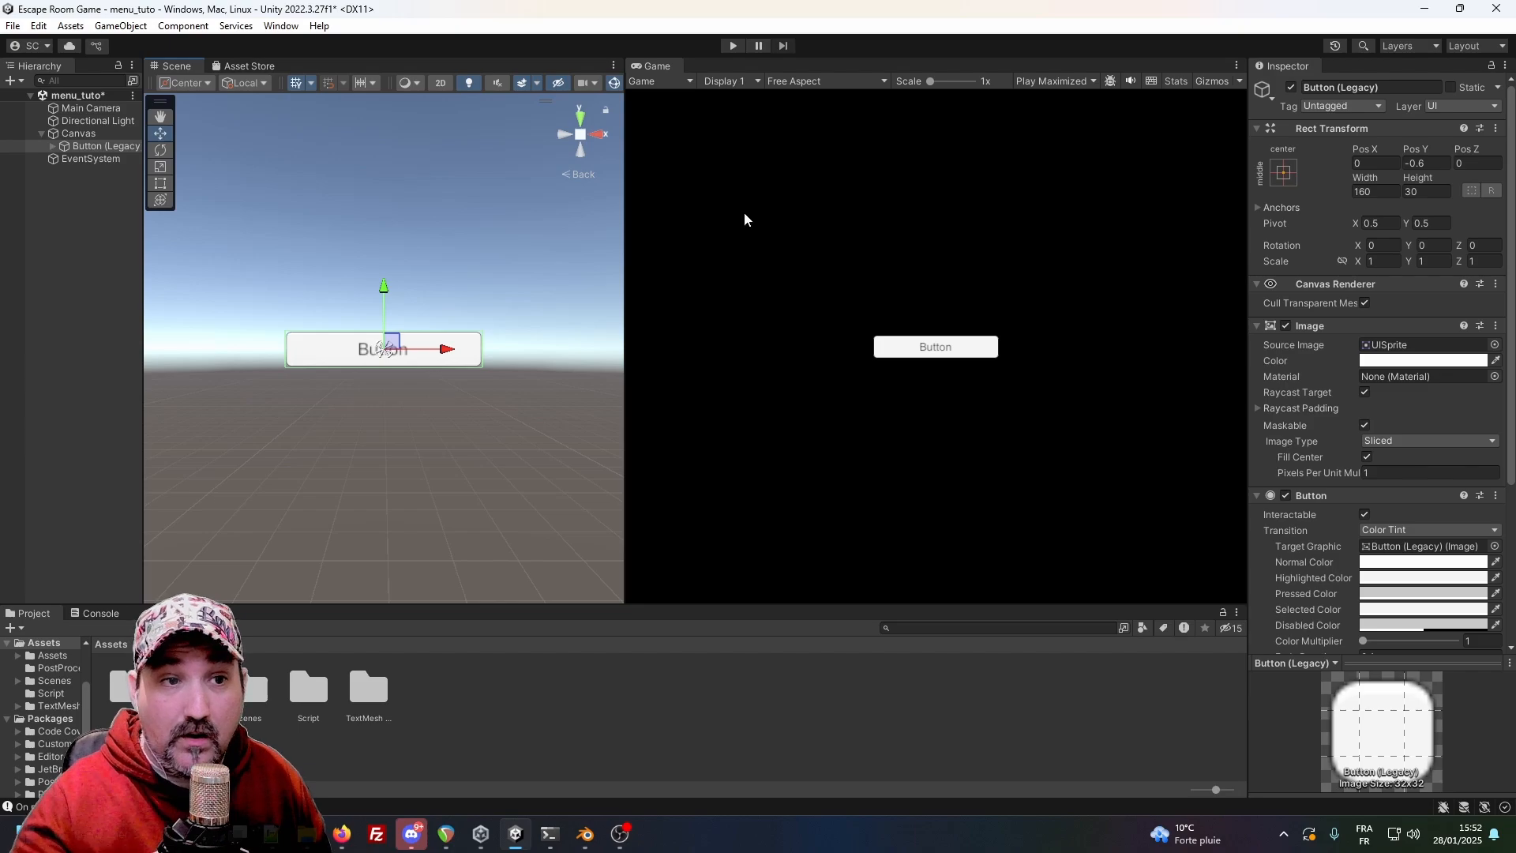
Set the legacy button's Pos Y to 0 in its Rect Transform.
click(1284, 173)
click(1317, 170)
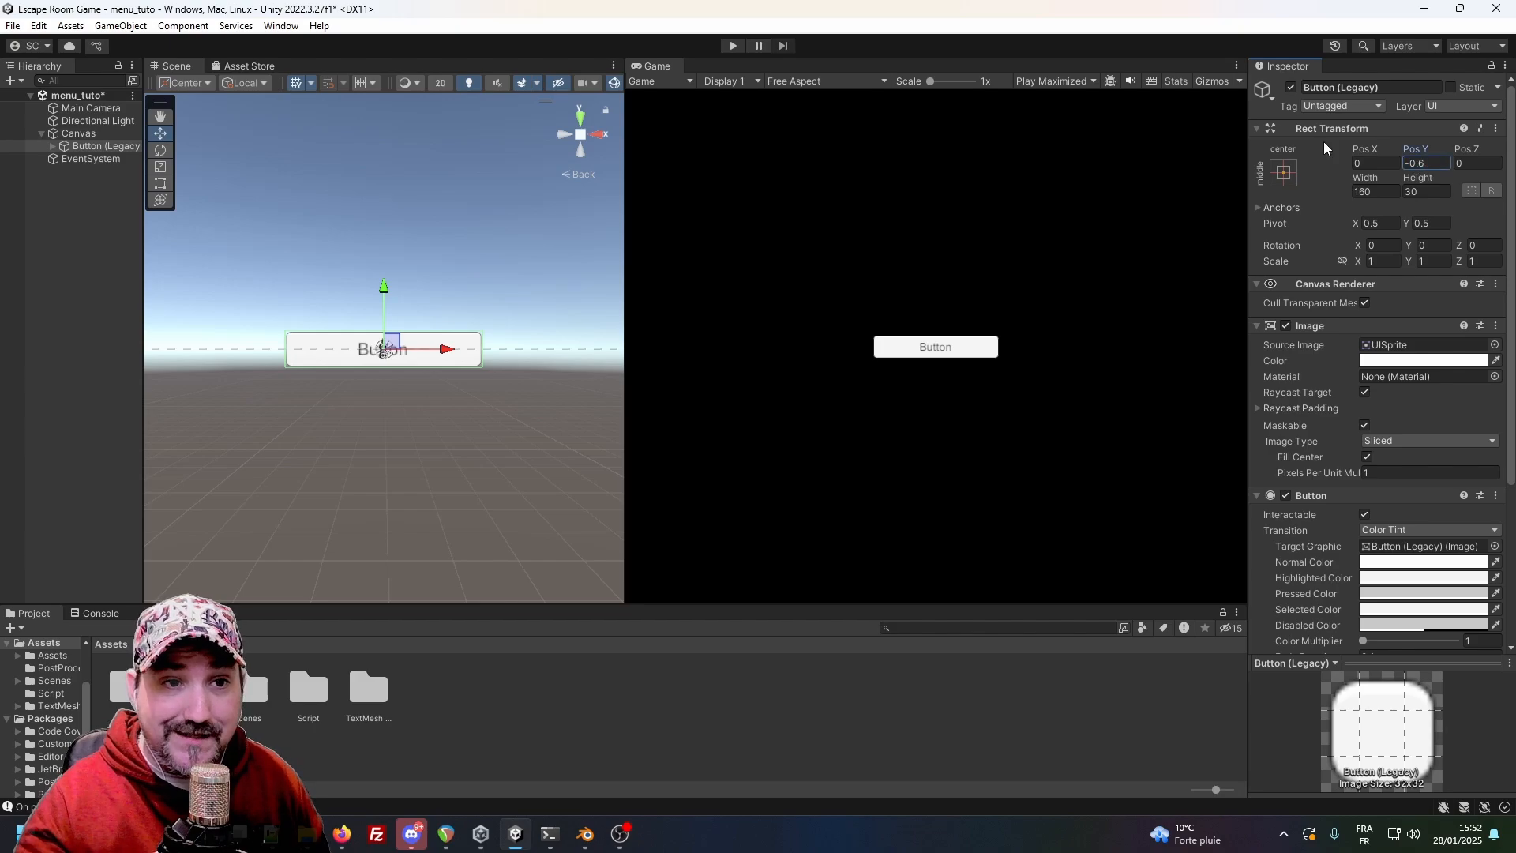
drag(1445, 162, 1375, 156)
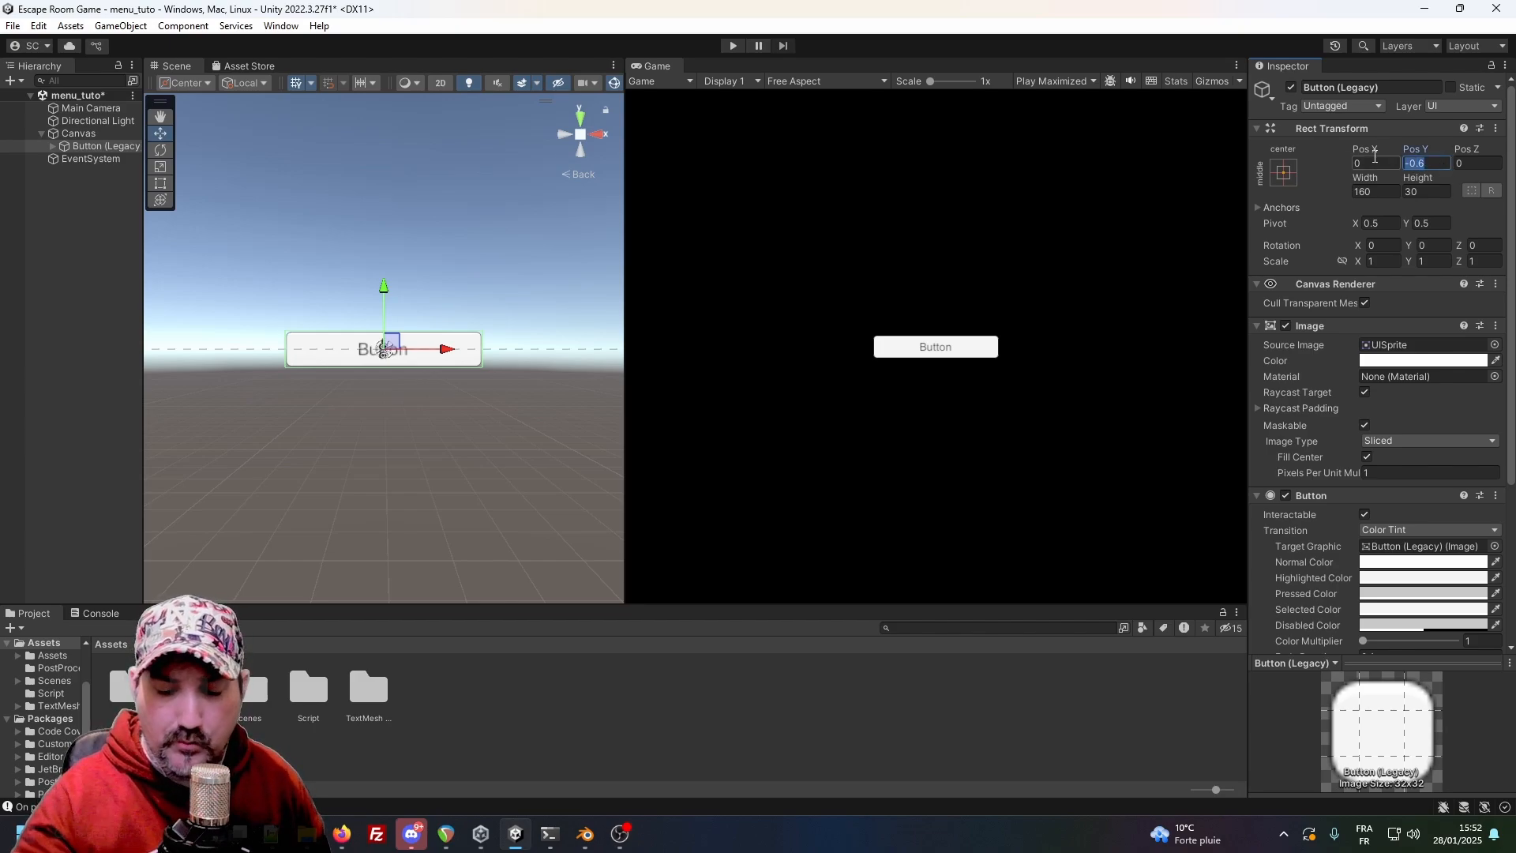
text(0)
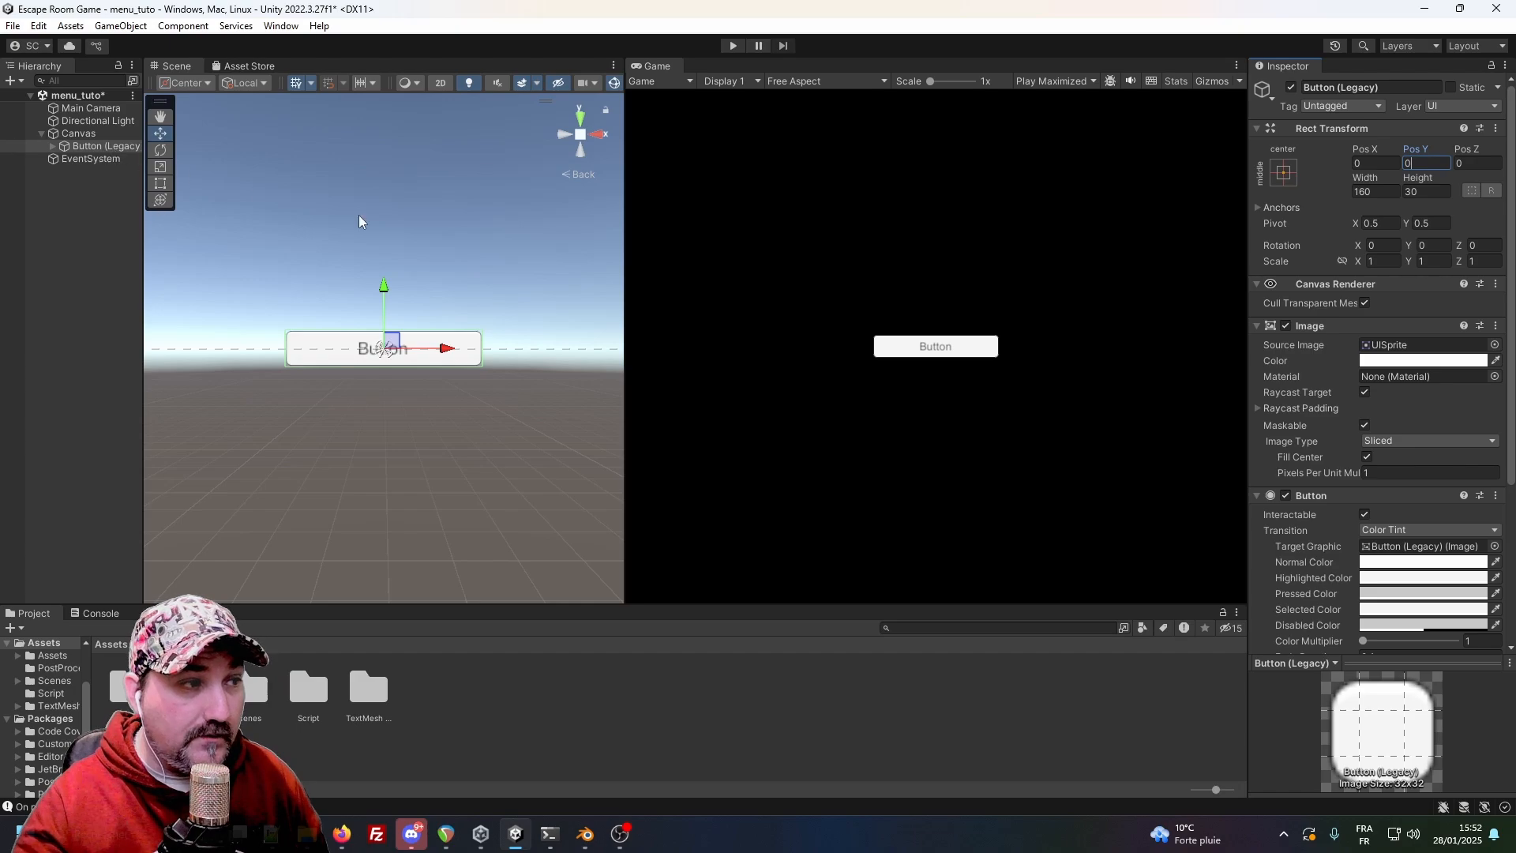
Change the label of the button's child Text object to "Quitter" and reselect the parent button.
scroll(1406, 419, down, 5)
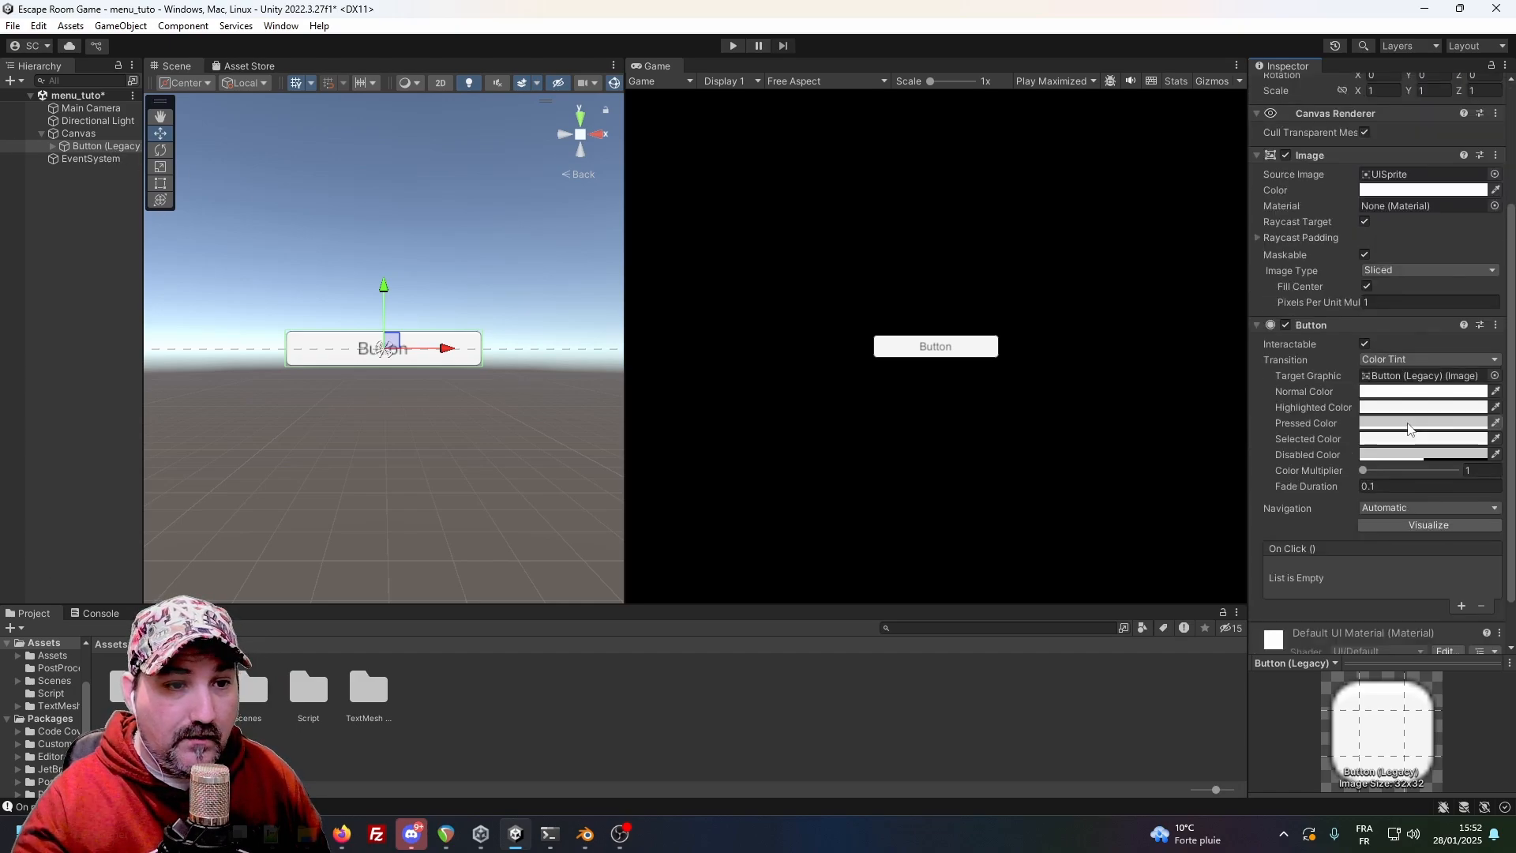
scroll(1379, 545, up, 5)
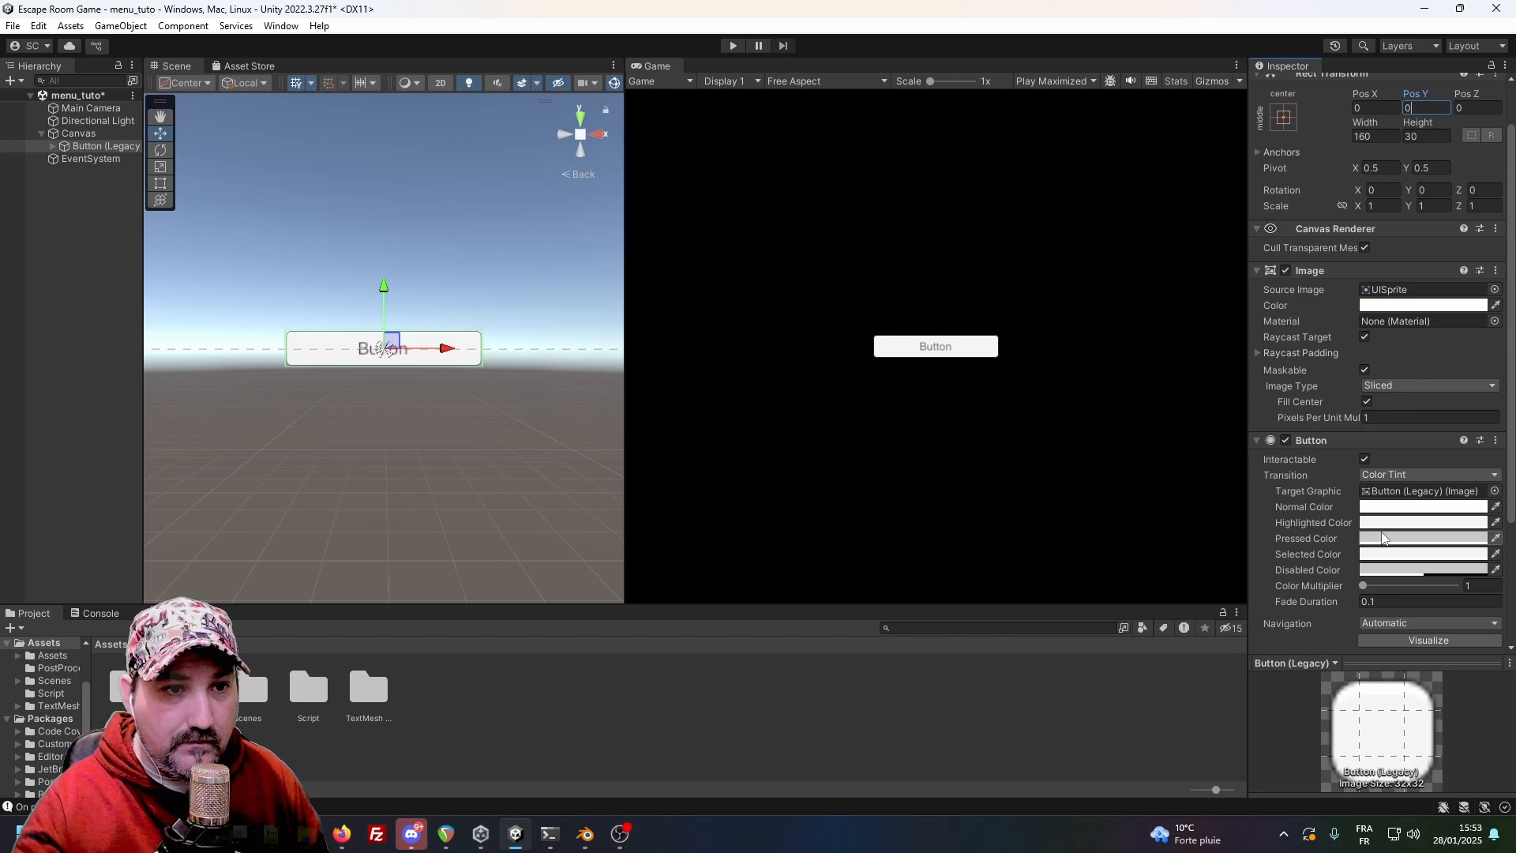
click(52, 147)
click(83, 158)
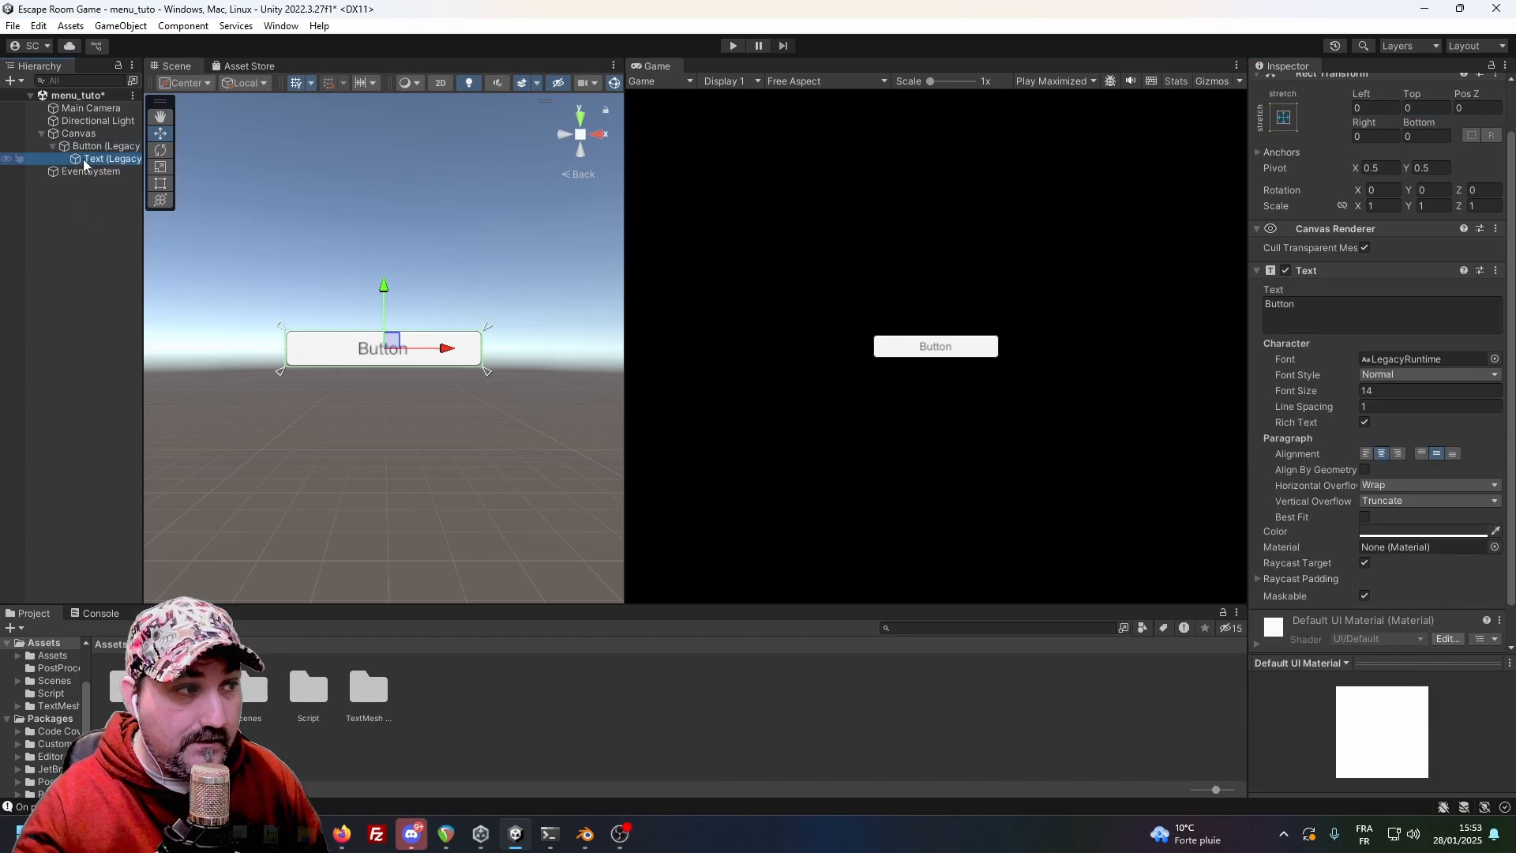
click(1310, 308)
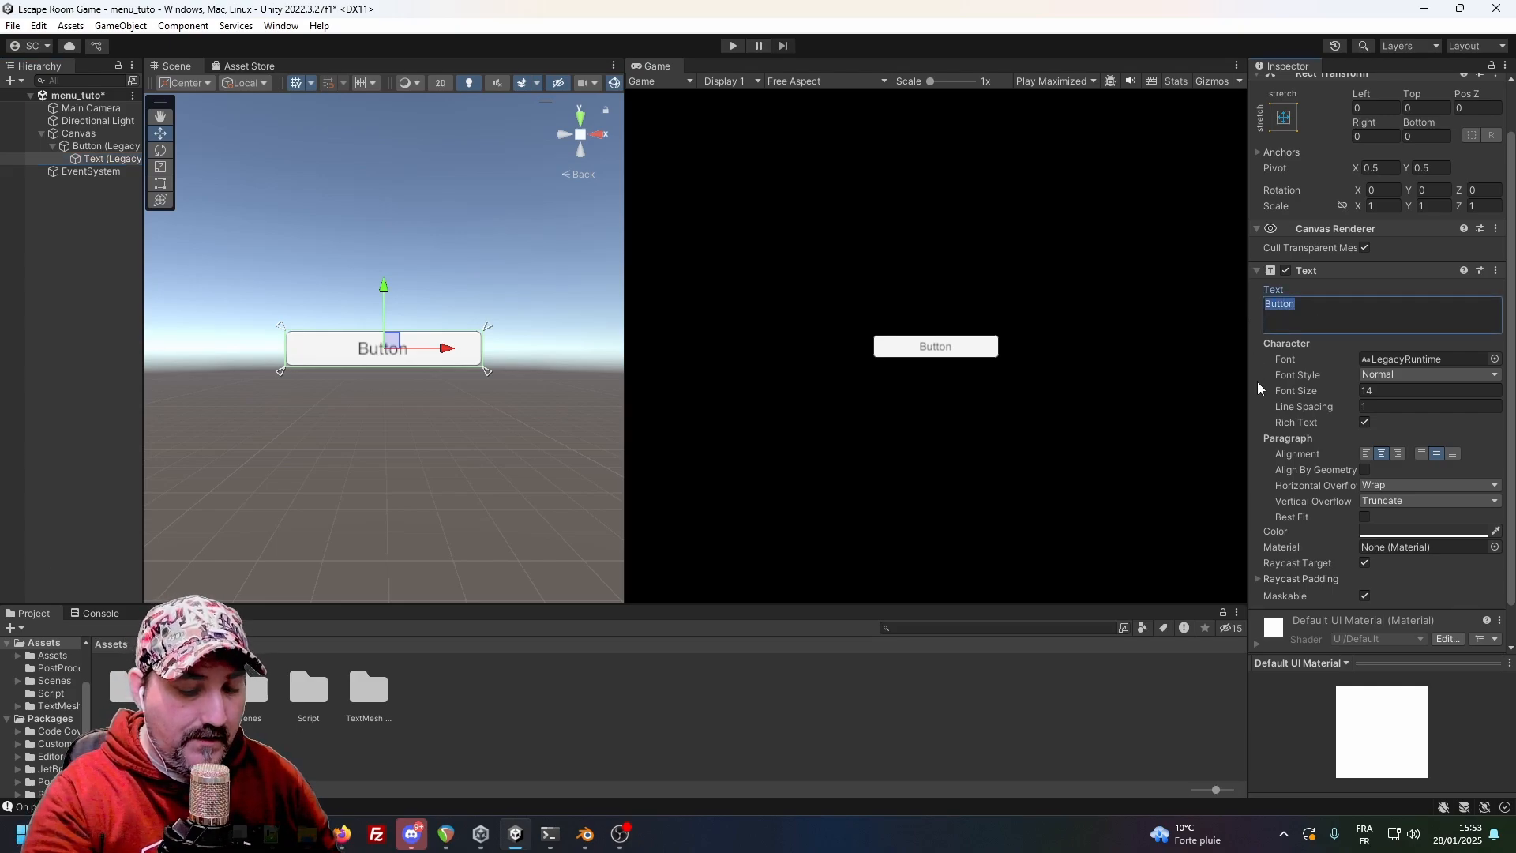
text(Quitter)
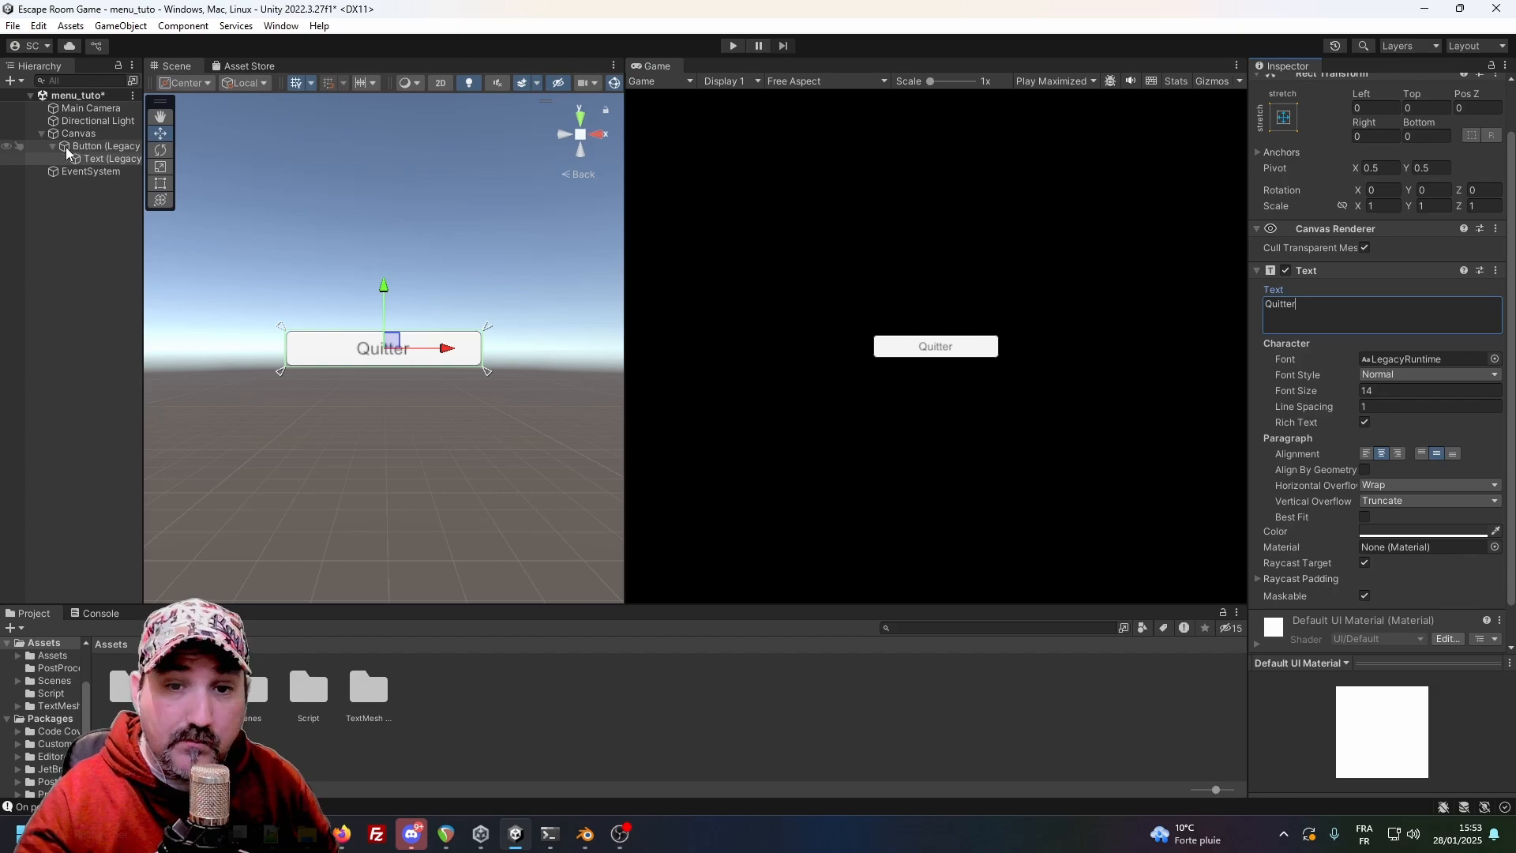
click(46, 145)
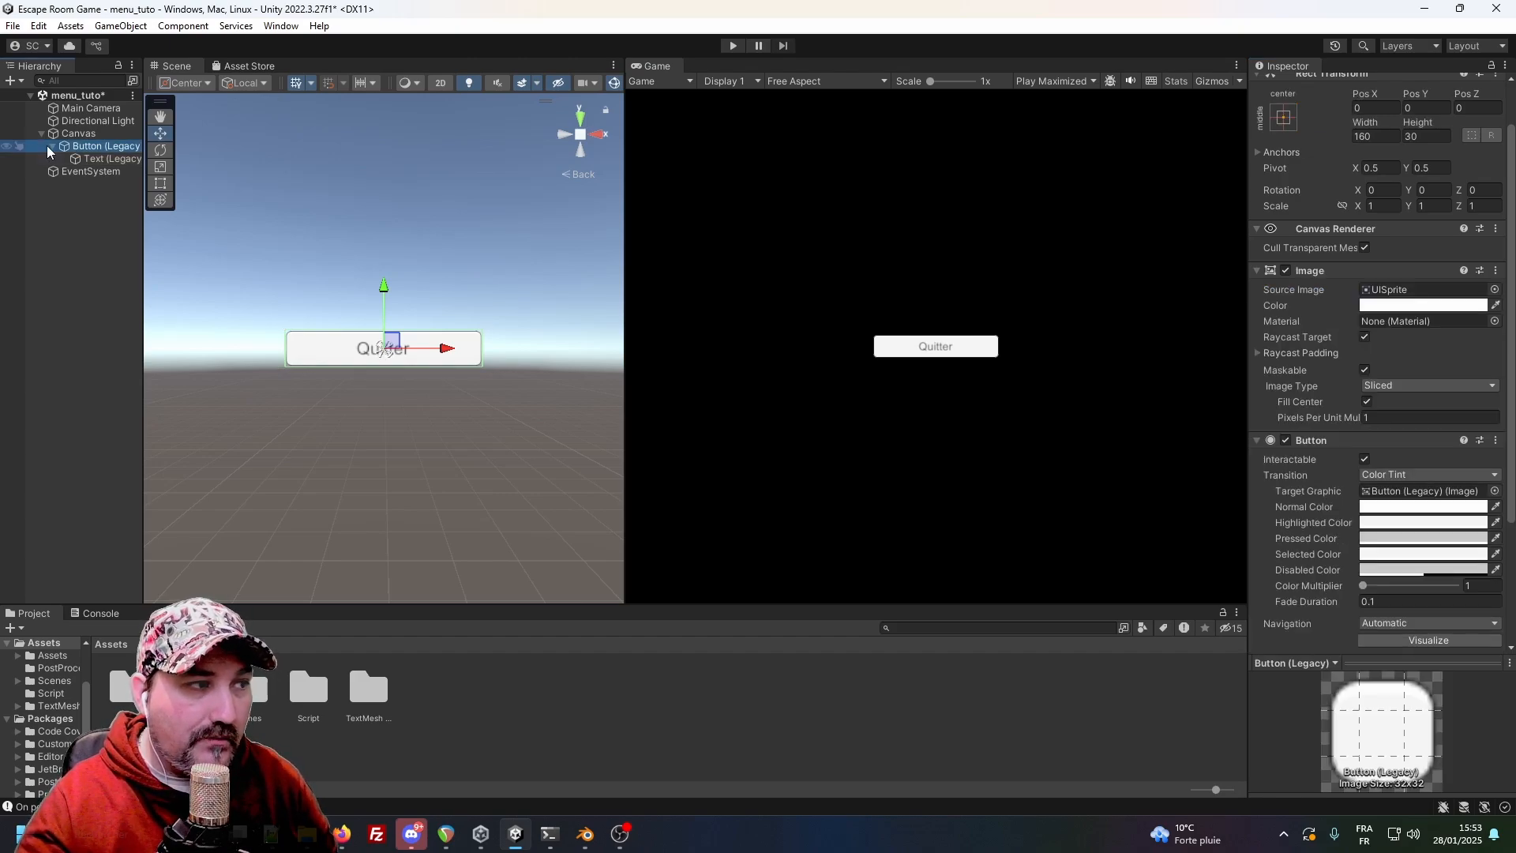
Add a second legacy UI button as a child of the Canvas.
click(54, 145)
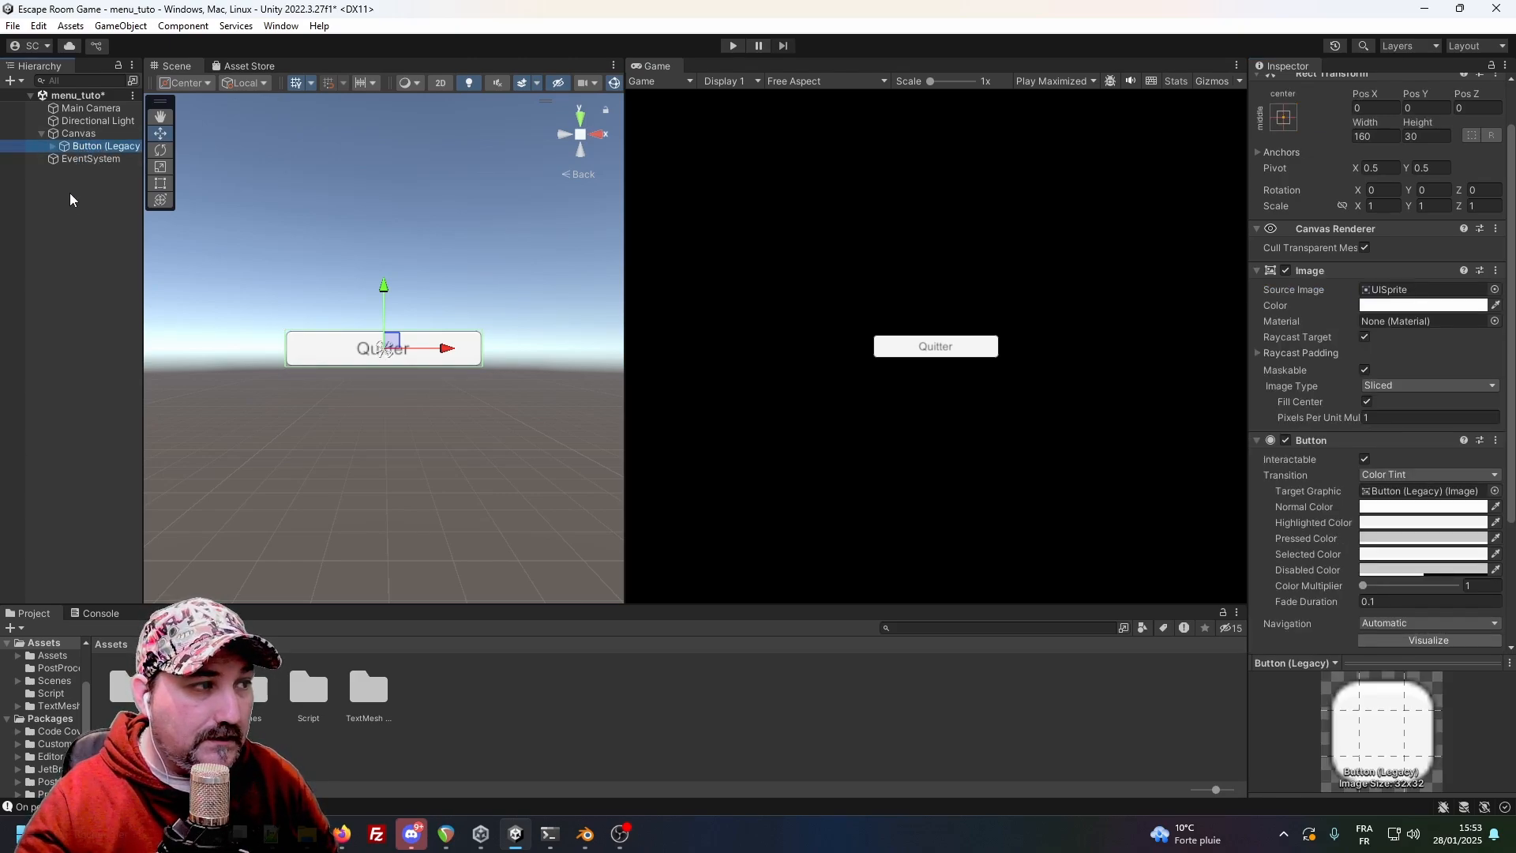
right_click(76, 134)
mouse_move(269, 621)
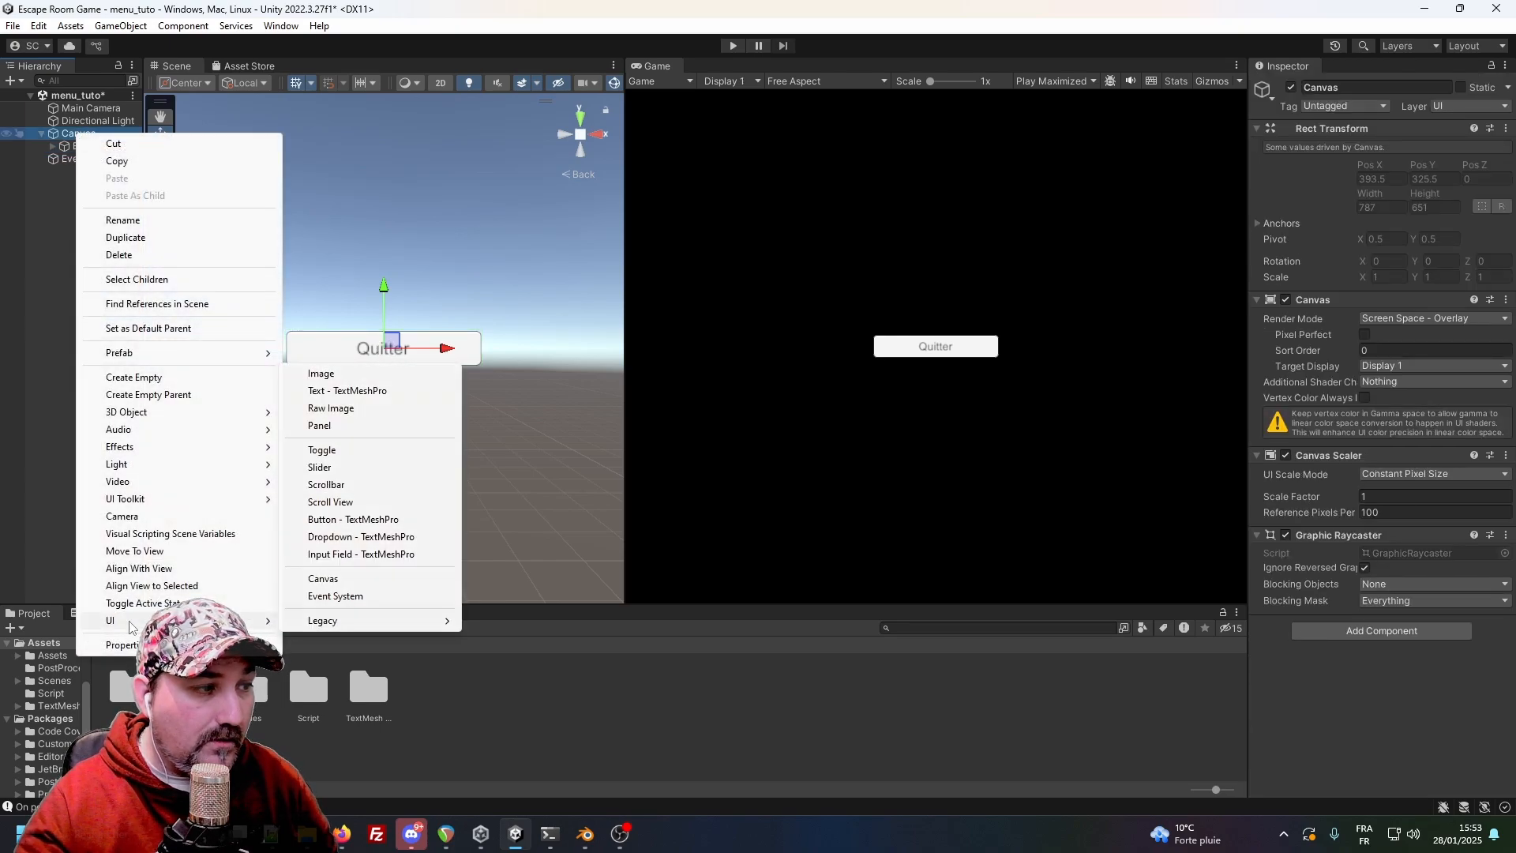
mouse_move(371, 621)
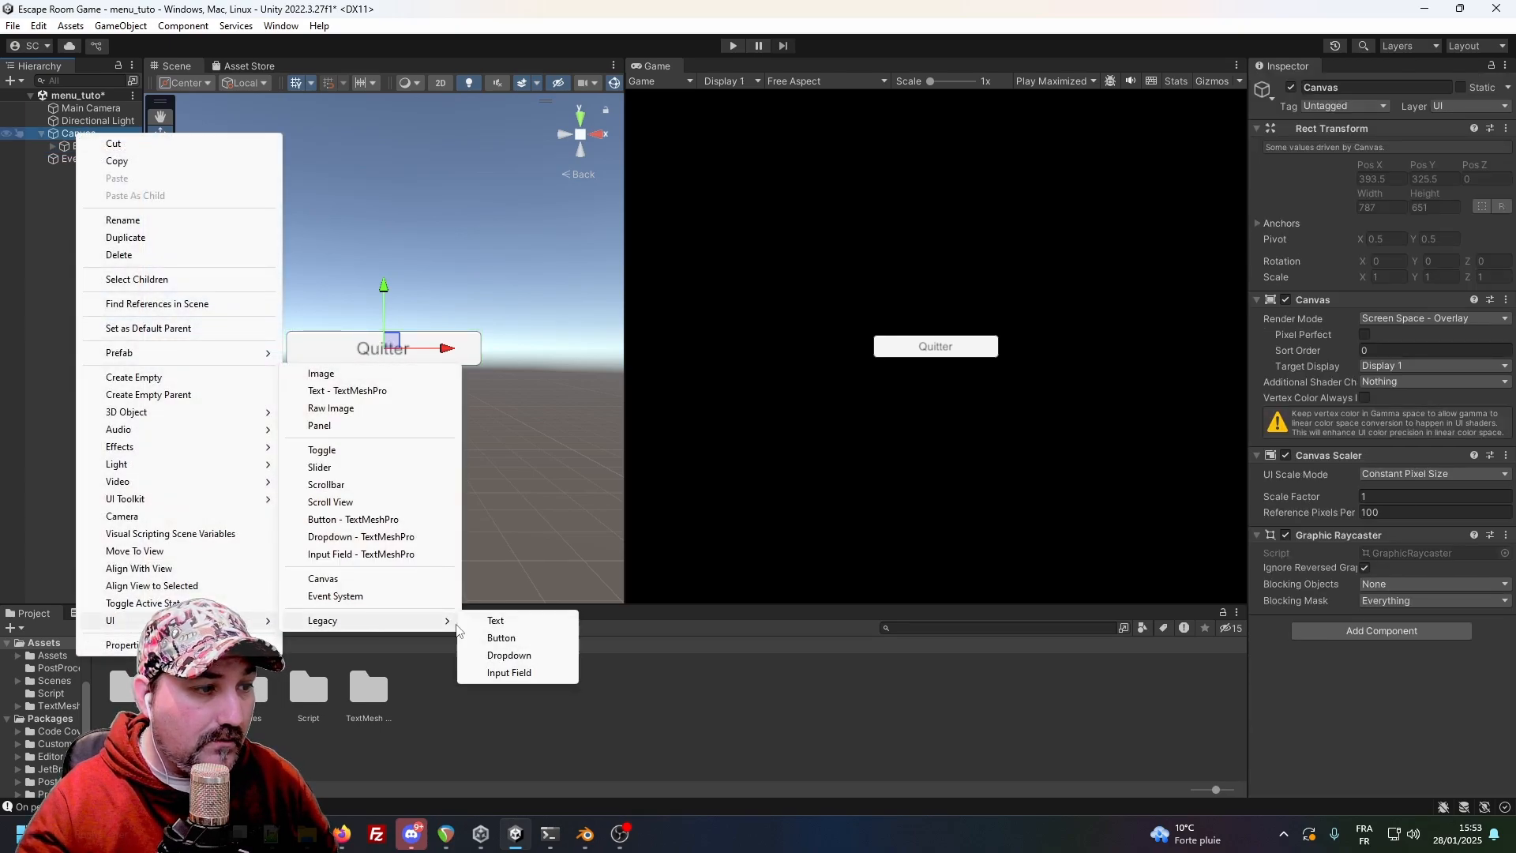
click(500, 638)
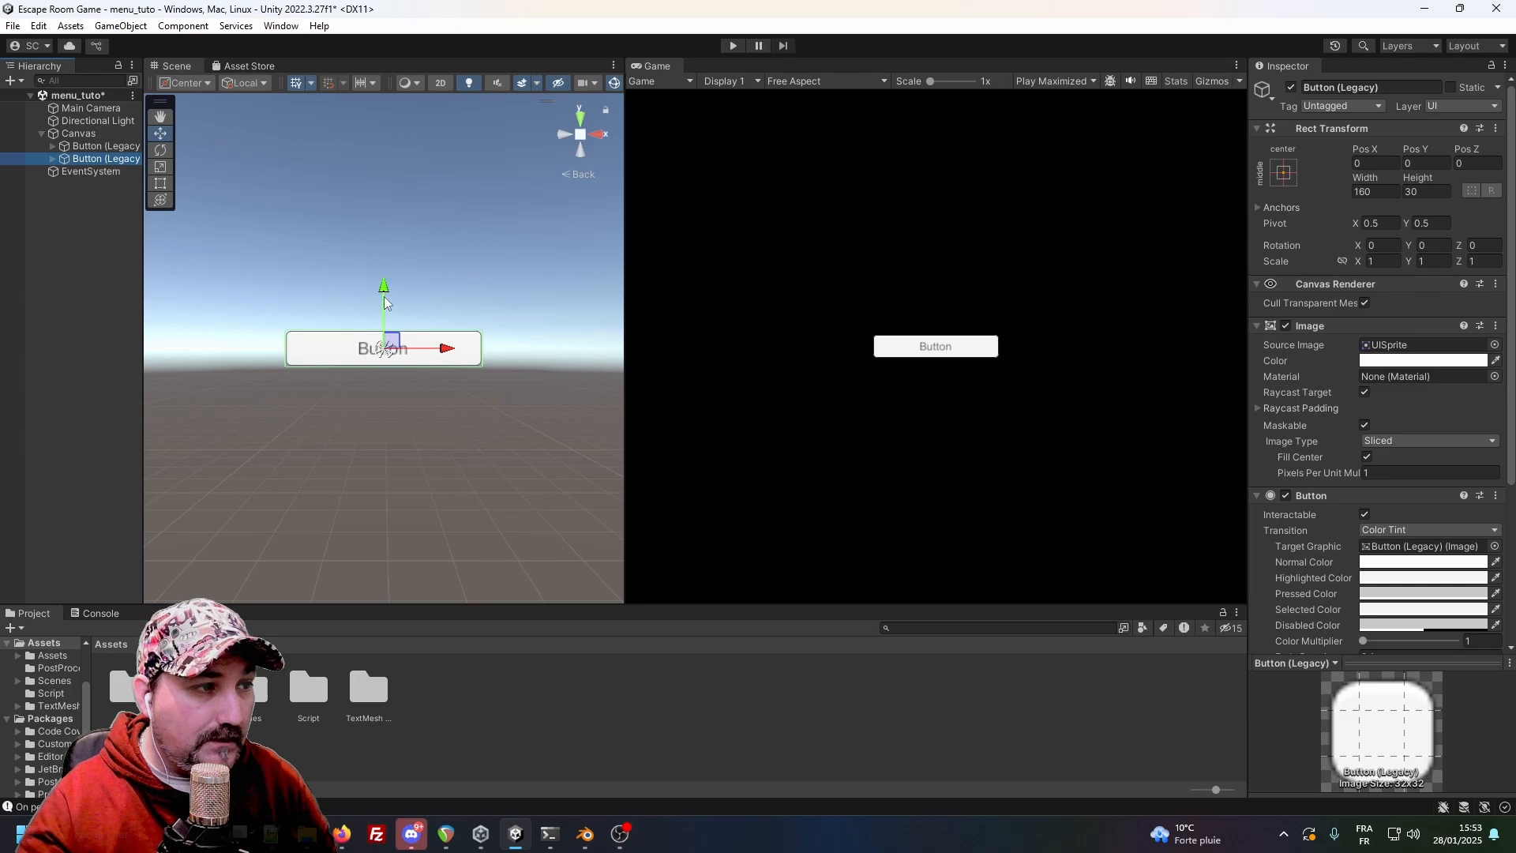
Stack the buttons vertically, moving the new button to a Pos Y of about -26.9 and the "Quitter" button to about -72.3.
drag(384, 295, 386, 375)
click(419, 360)
click(384, 322)
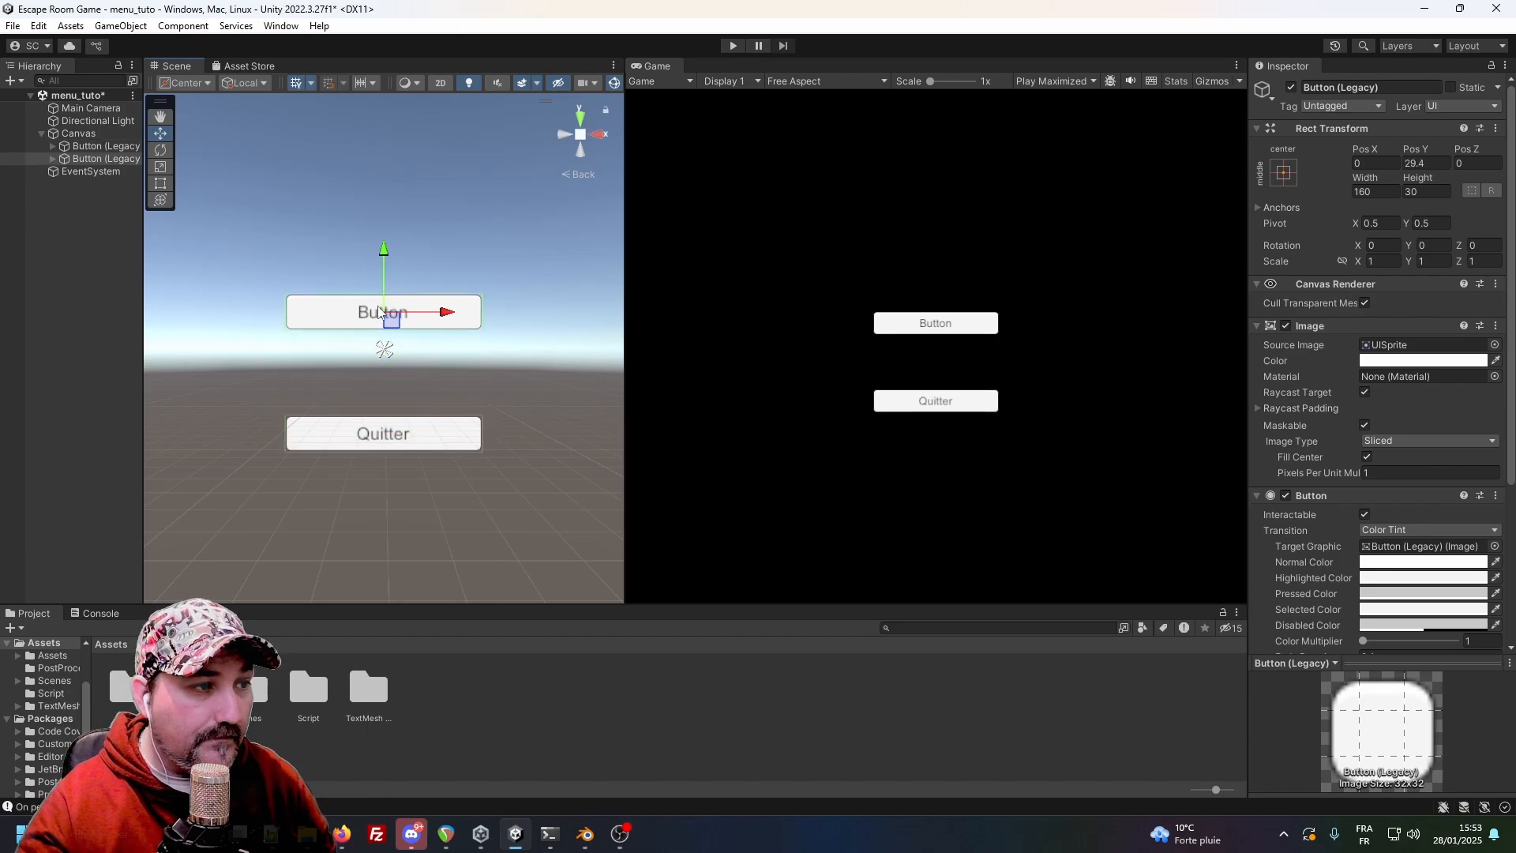
drag(385, 255, 387, 319)
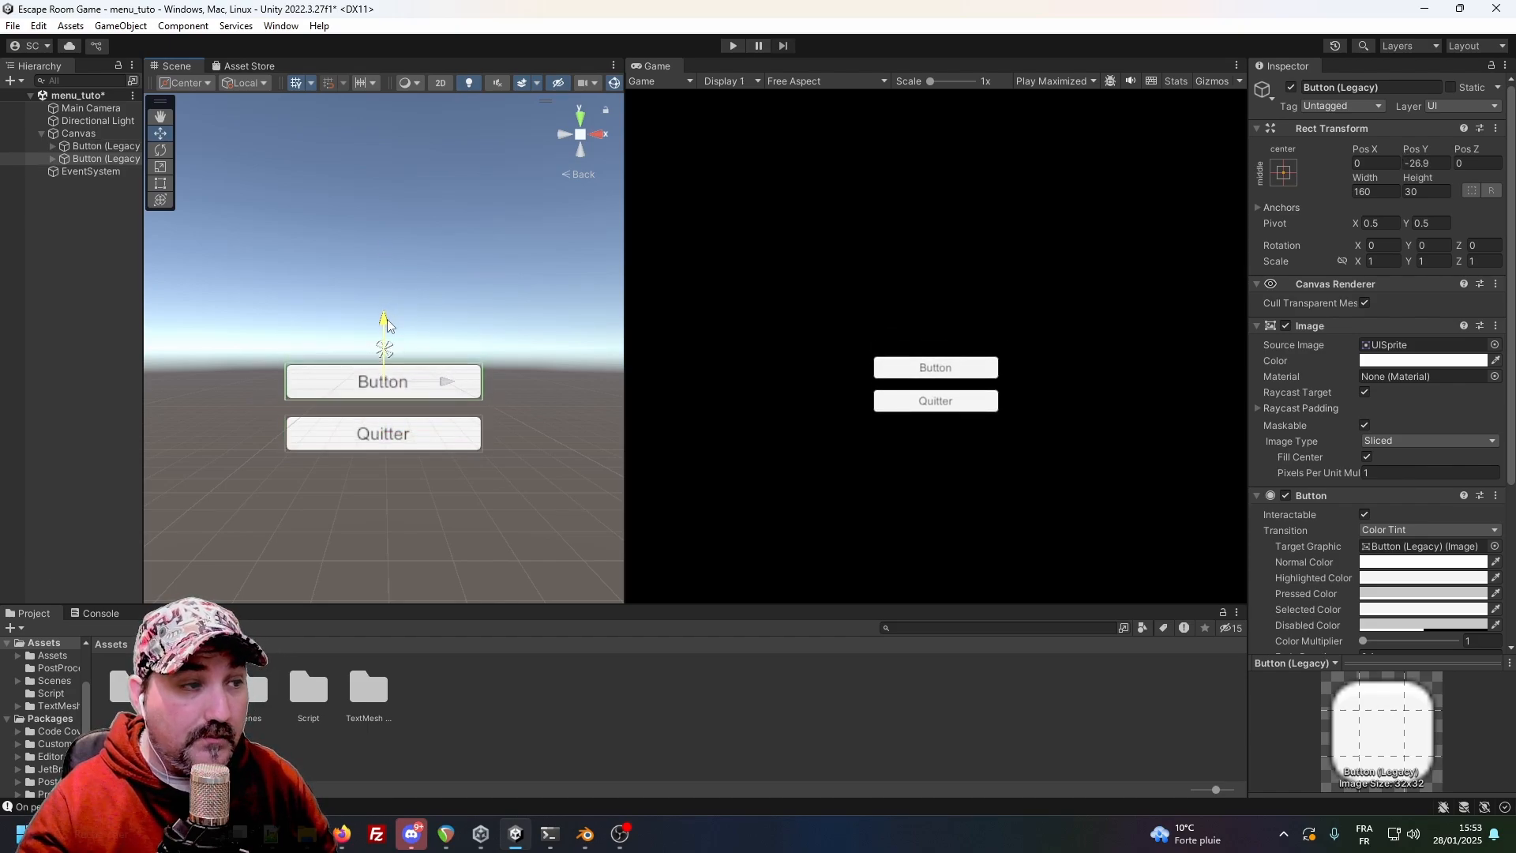
click(404, 446)
drag(386, 376, 390, 376)
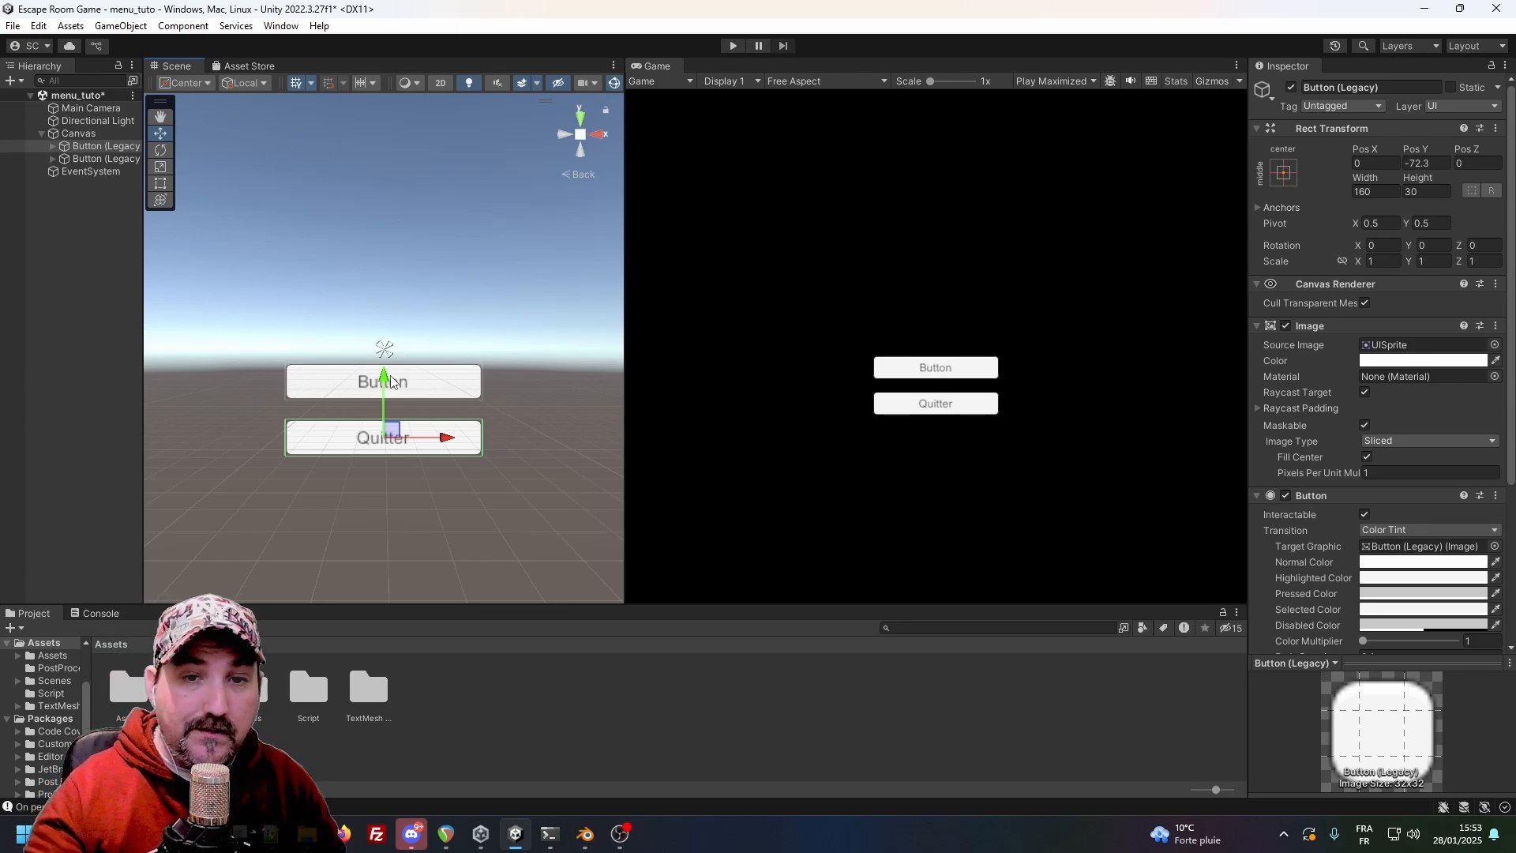
Change the label of the upper button's child Text object to "Jouer".
click(367, 385)
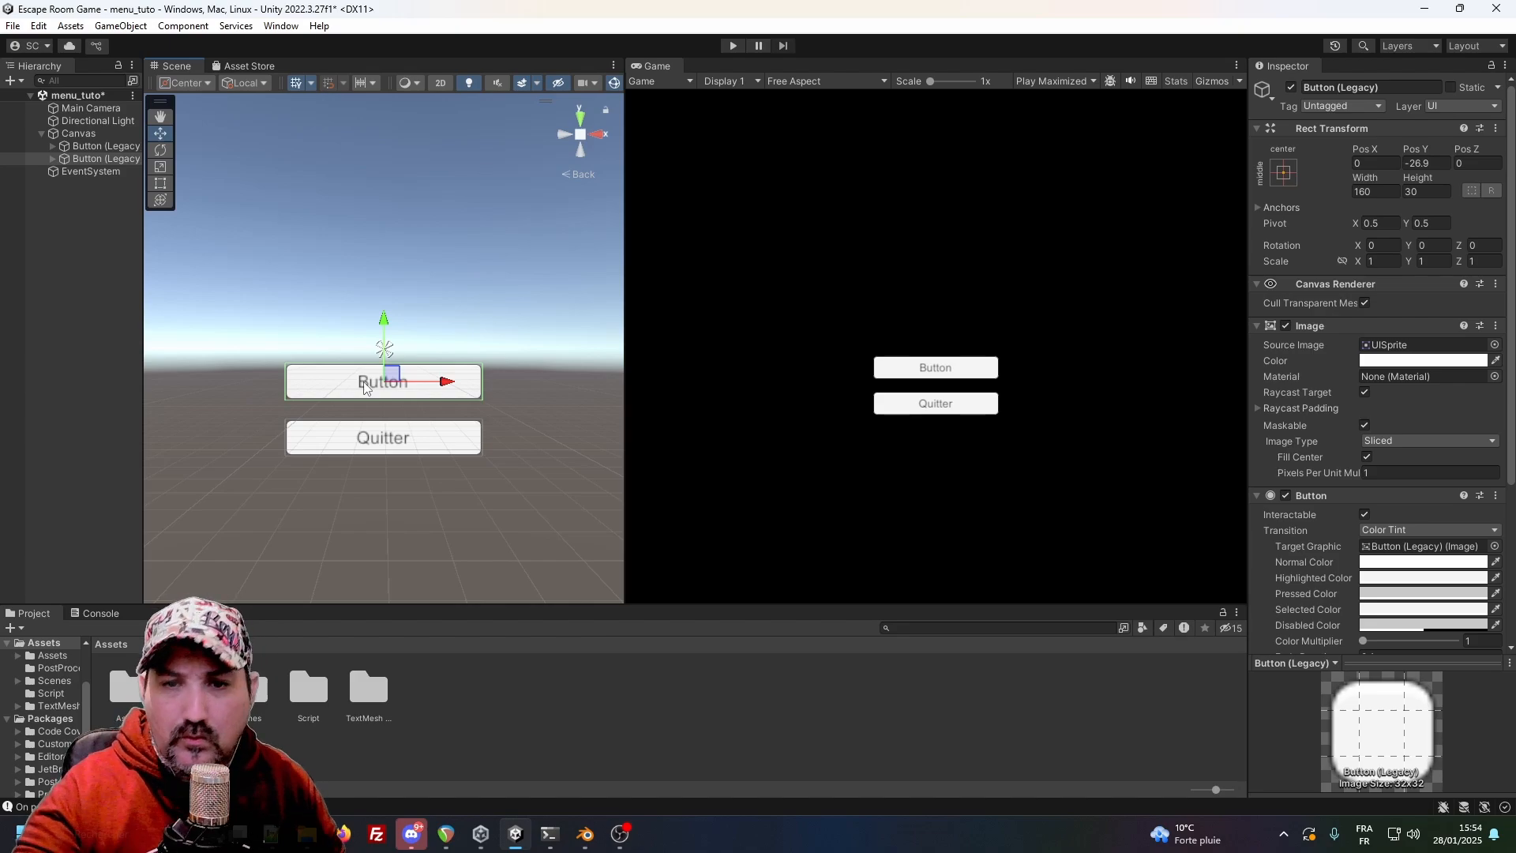
click(52, 159)
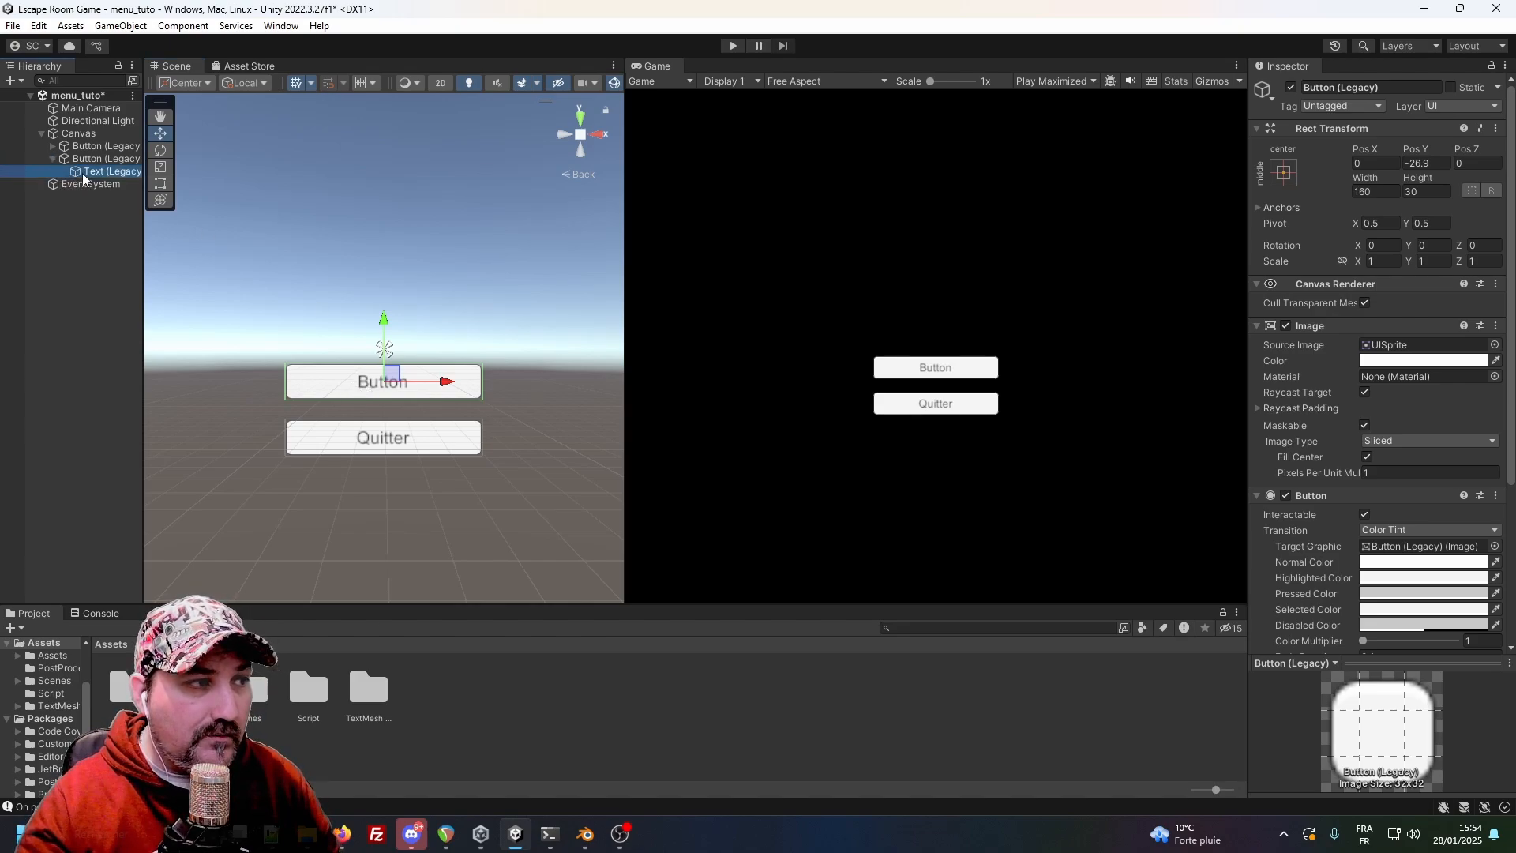
click(82, 173)
click(1279, 362)
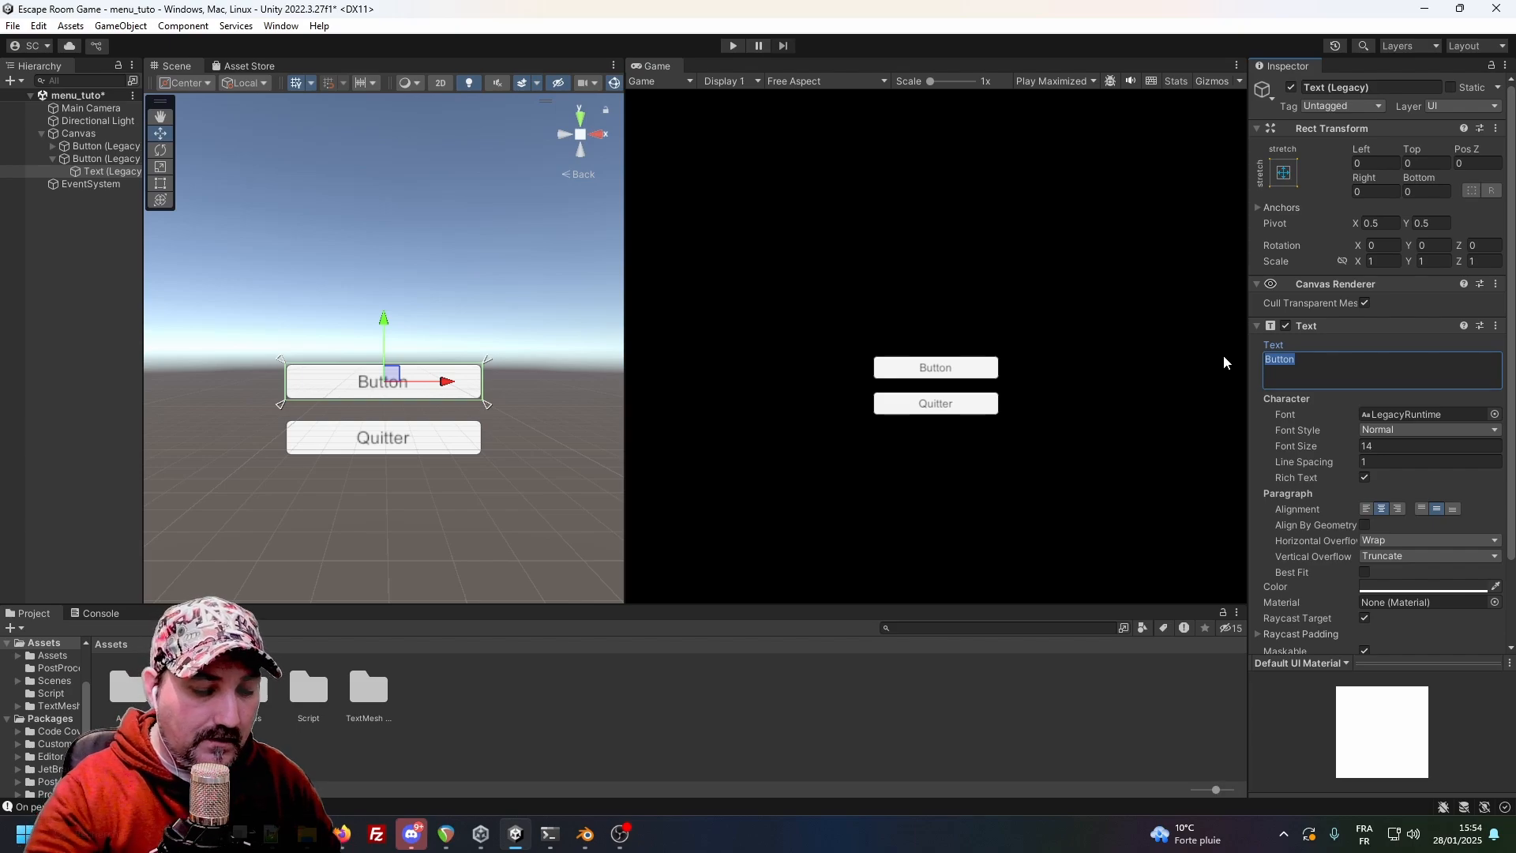
text(J)
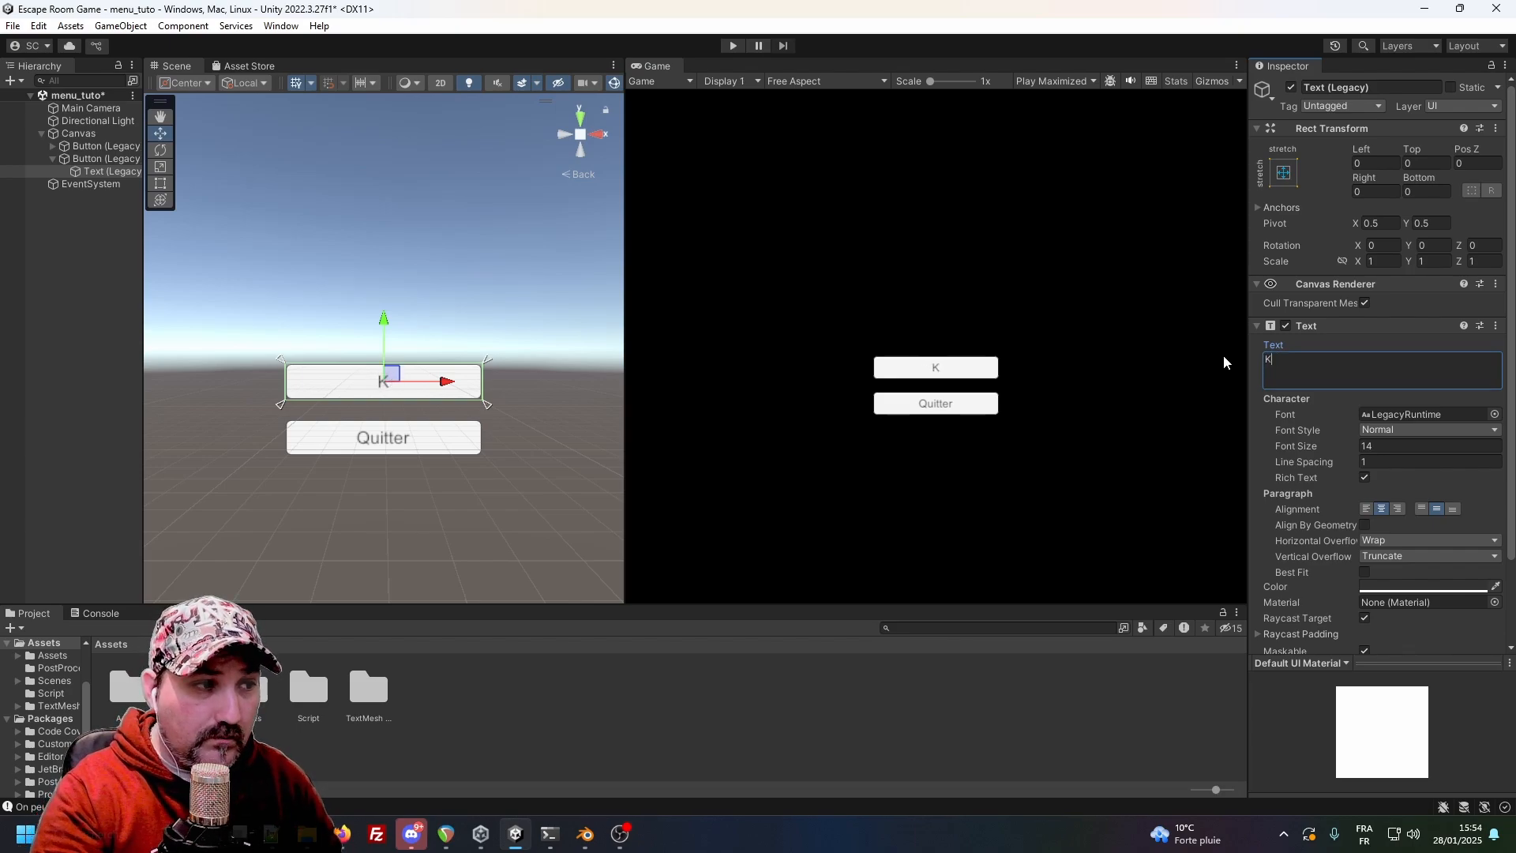
text(ouer)
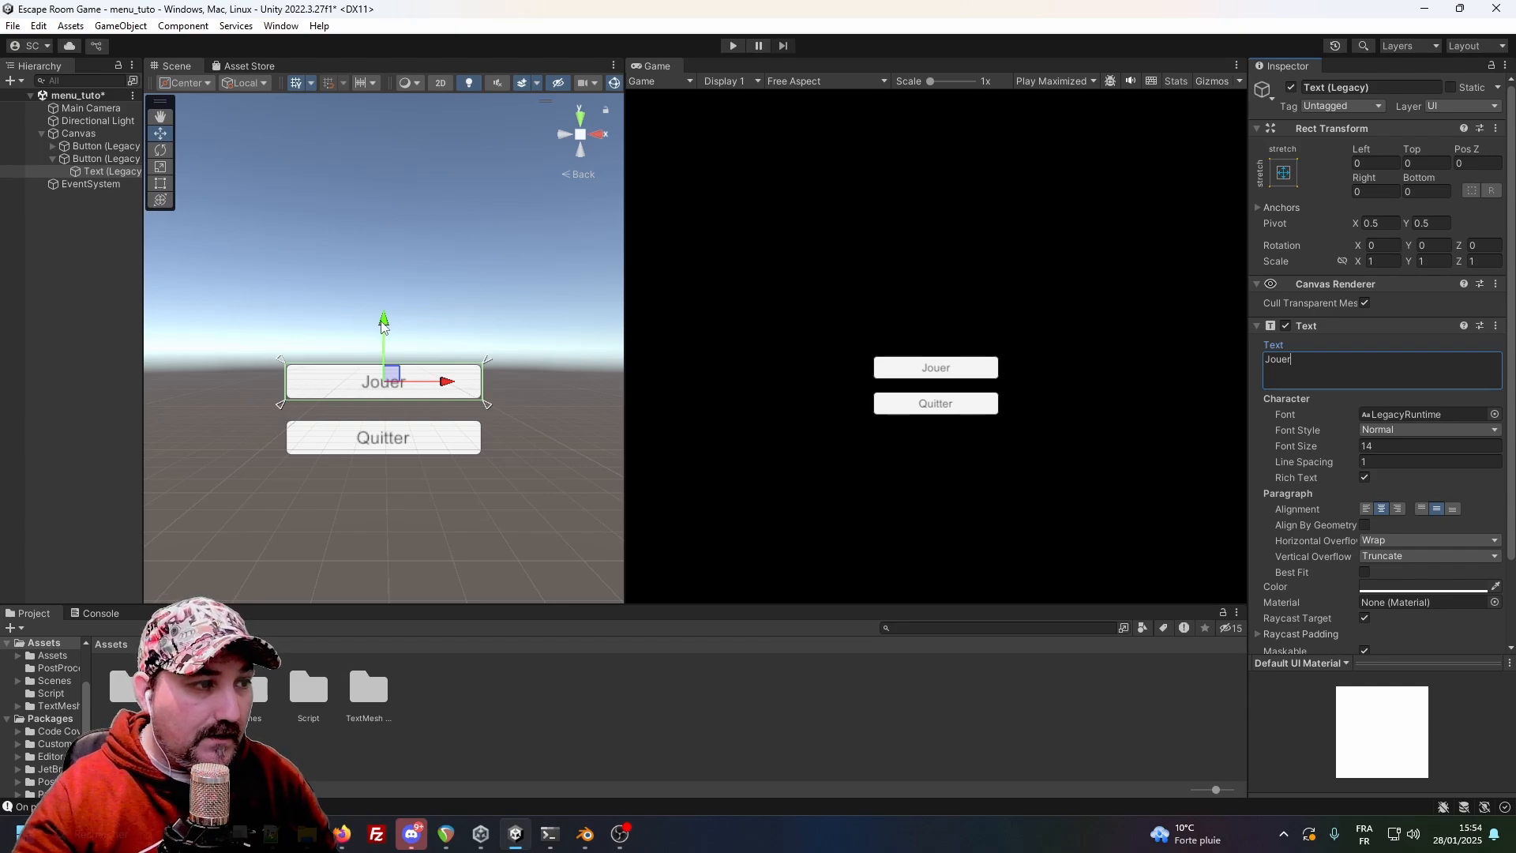
Nudge the "Jouer" text slightly down and enable Best Fit on it with a Max Size of 40.
drag(383, 320, 385, 324)
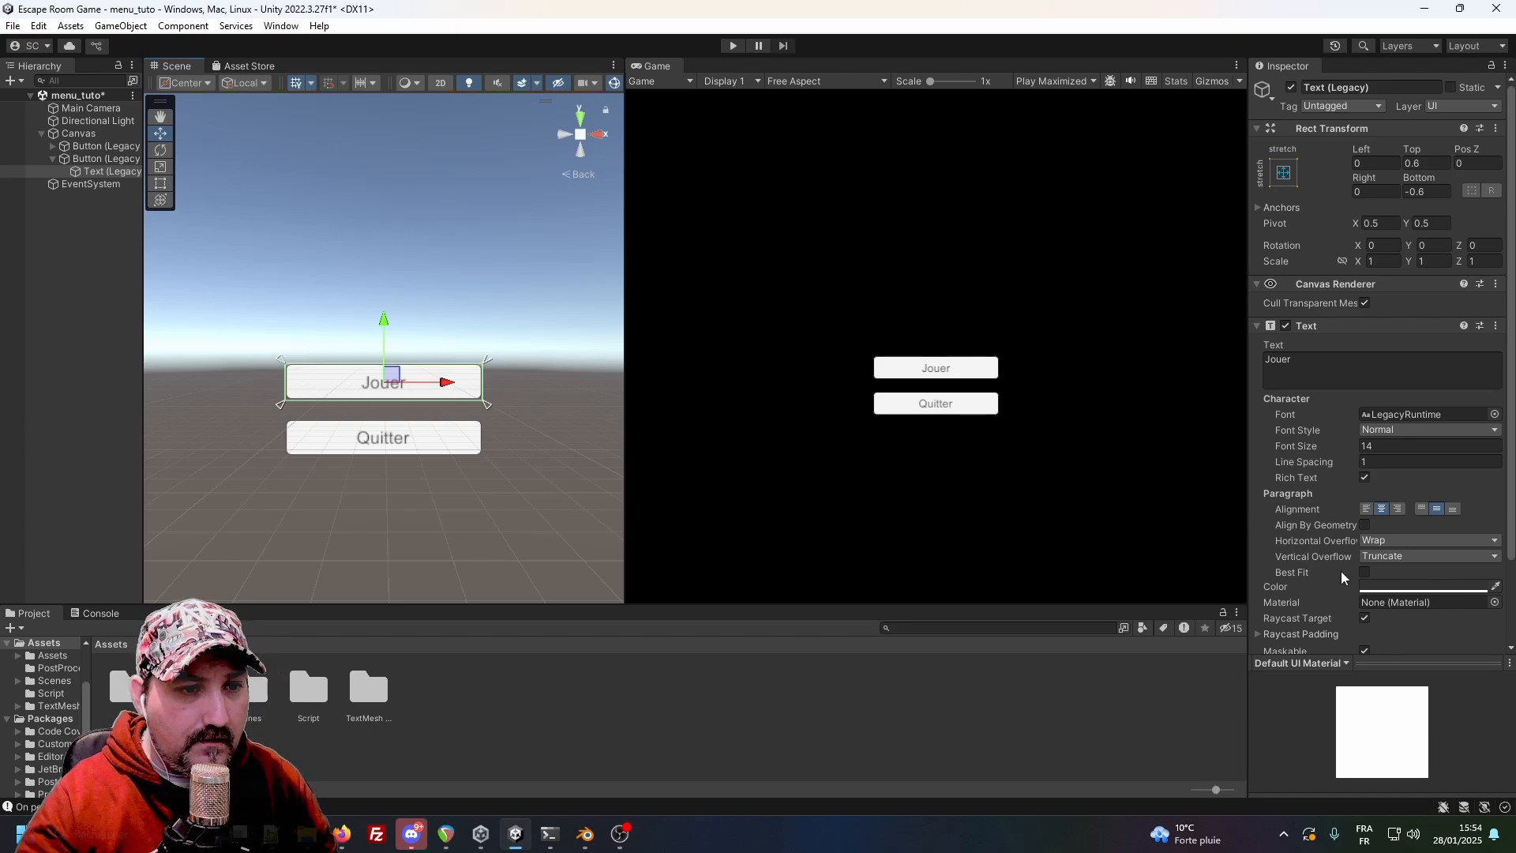
click(1365, 571)
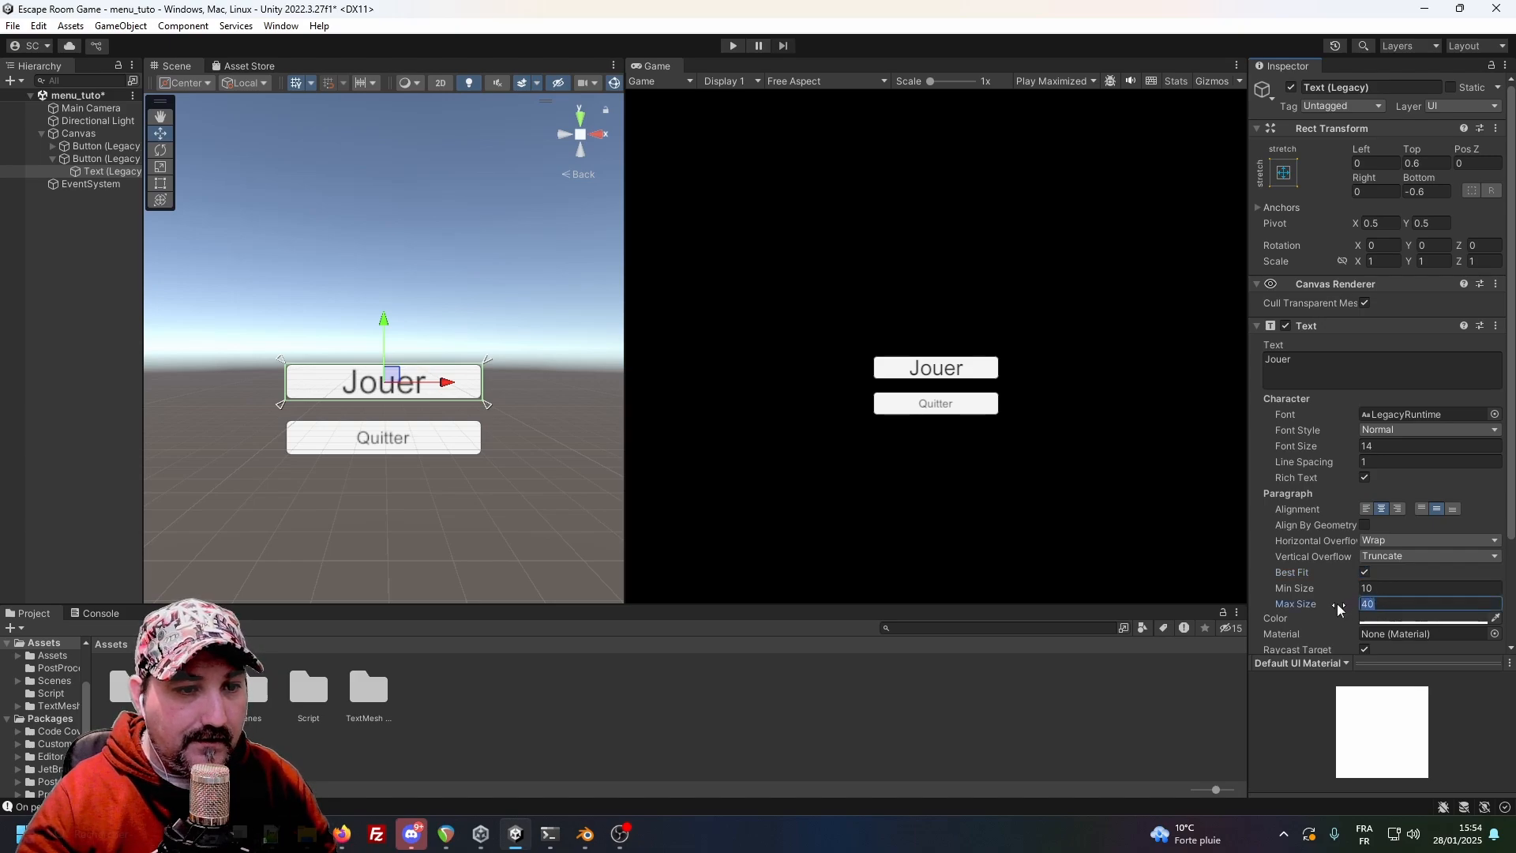
text(35)
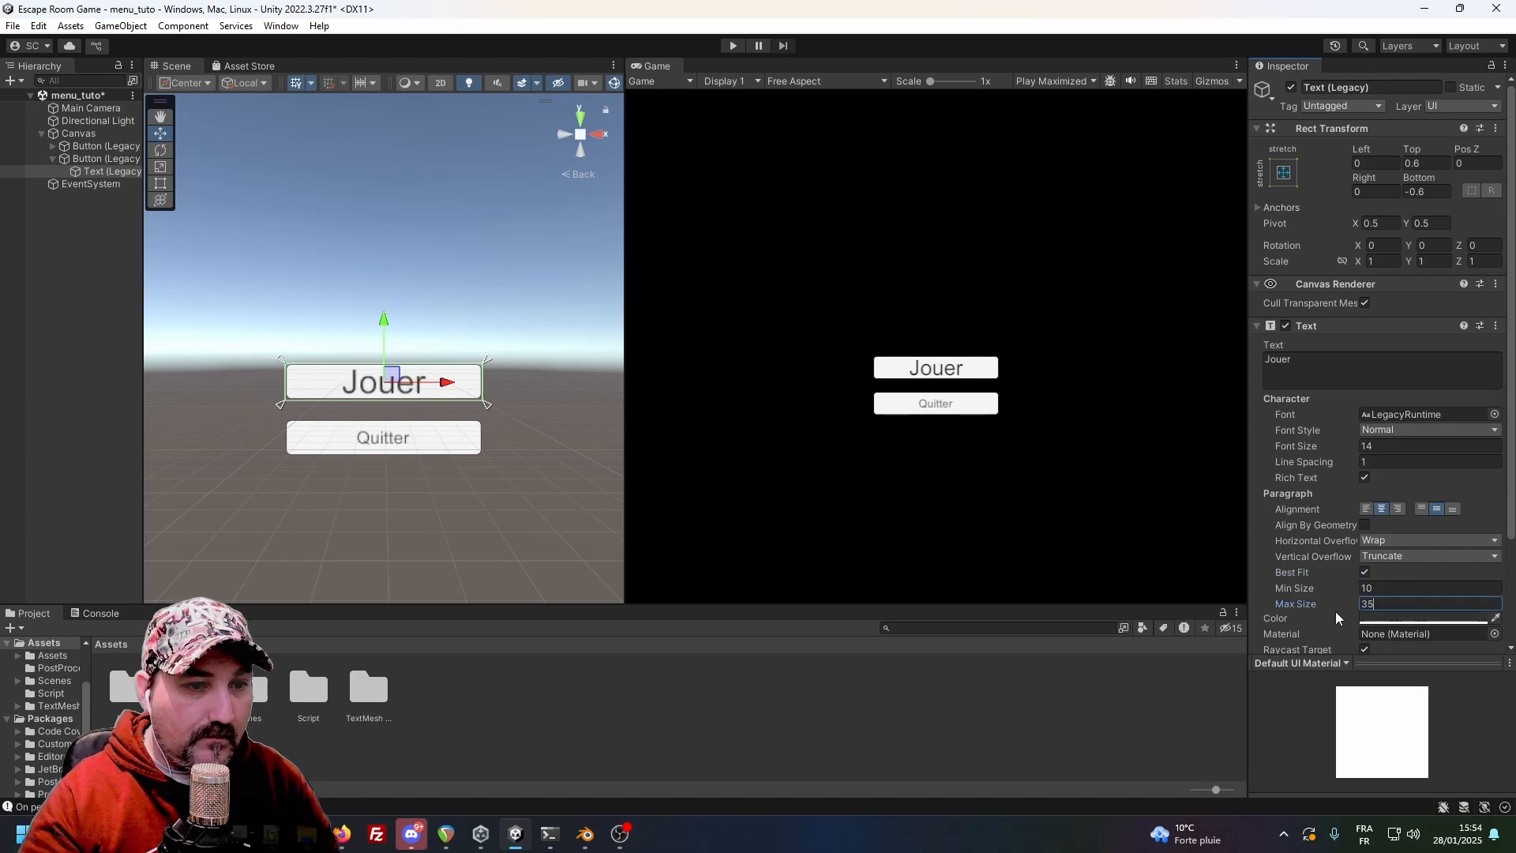
key(BackSpace)
text(0)
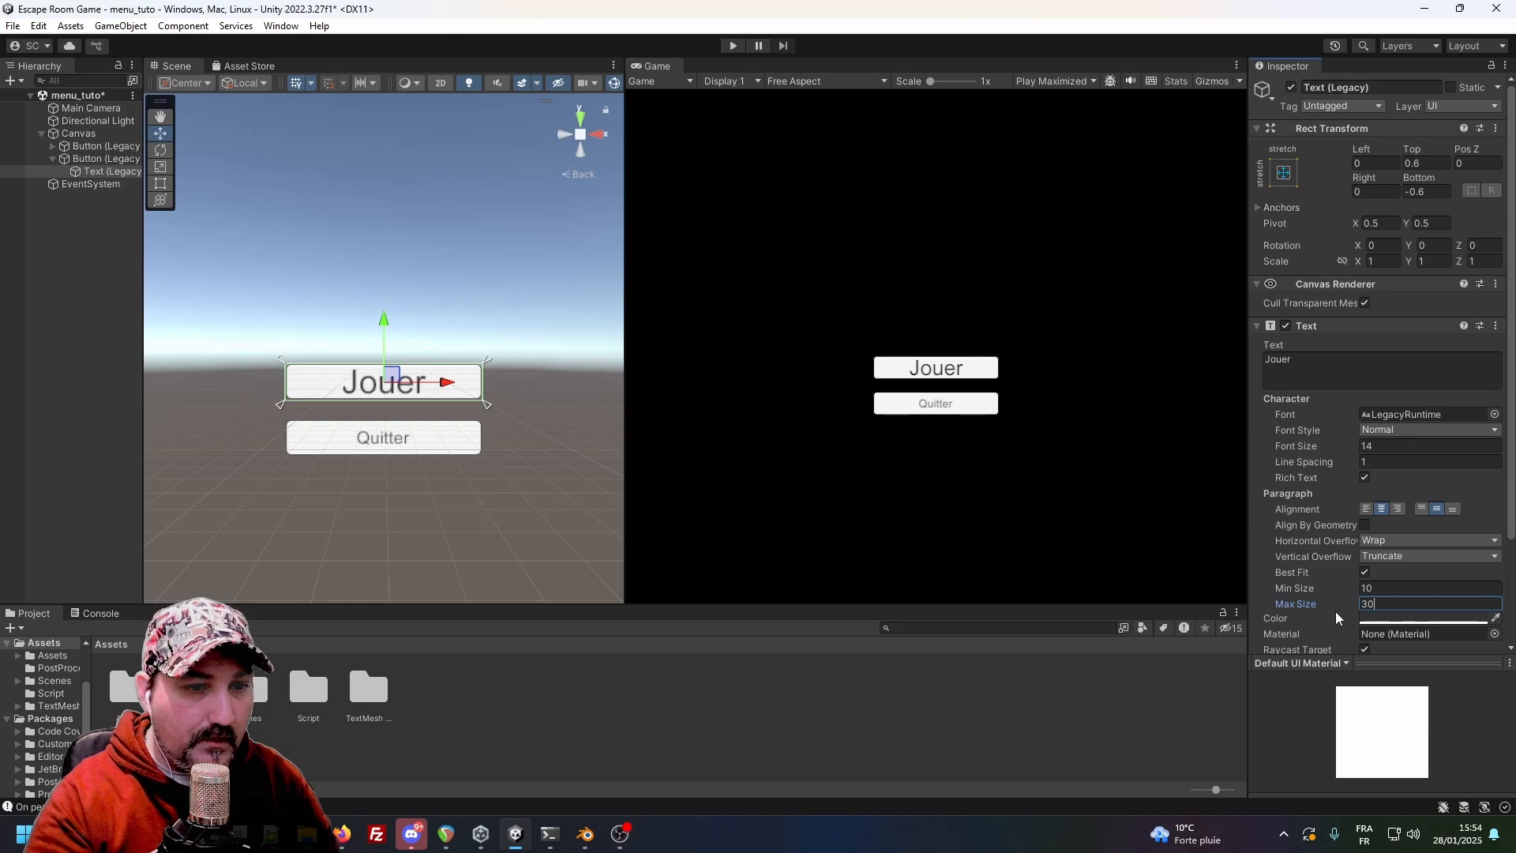
key(BackSpace)
key(BackSpace)
text(40)
scroll(1389, 563, down, 3)
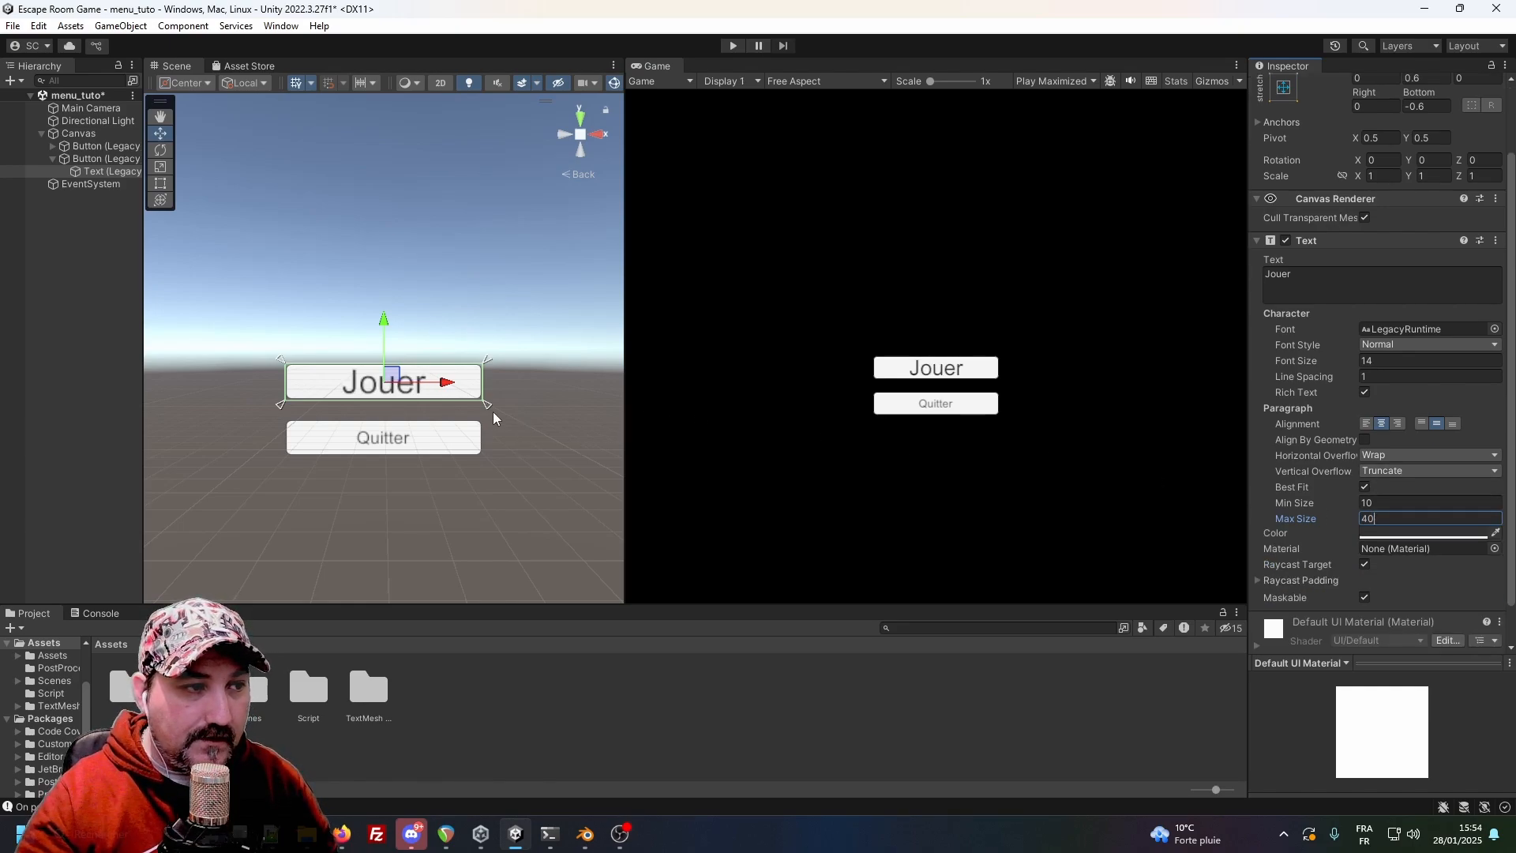
Scale the "Jouer" text down uniformly to about 0.7 with the Scale tool.
click(159, 168)
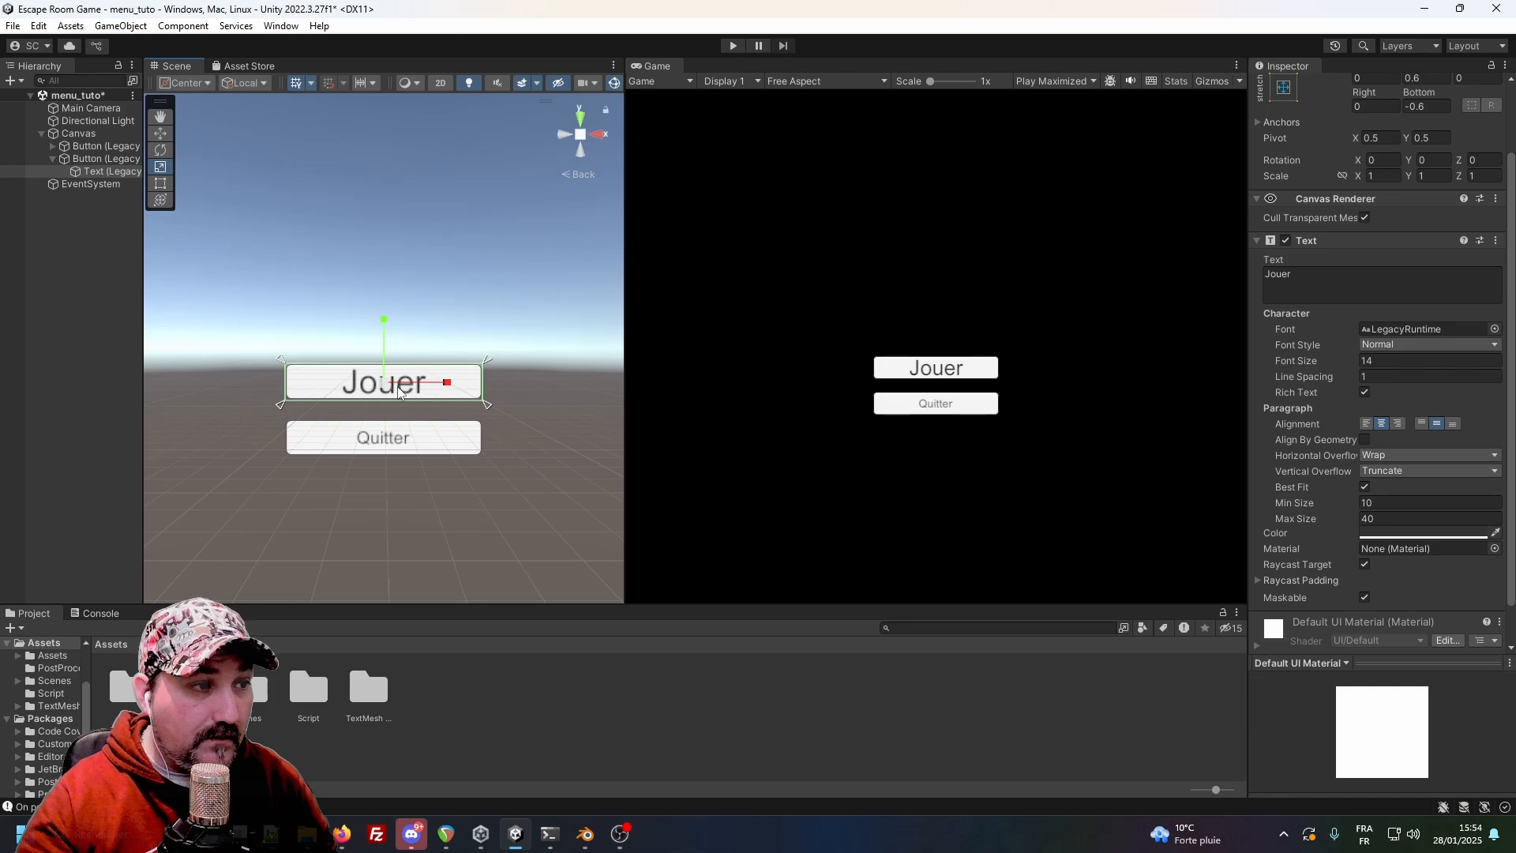
mouse_move(385, 383)
mouse_down()
mouse_move(404, 381)
mouse_move(378, 403)
mouse_up()
Scale the "Jouer" button up uniformly to about 1.12 and raise it to a Pos Y of about -22.4.
click(101, 160)
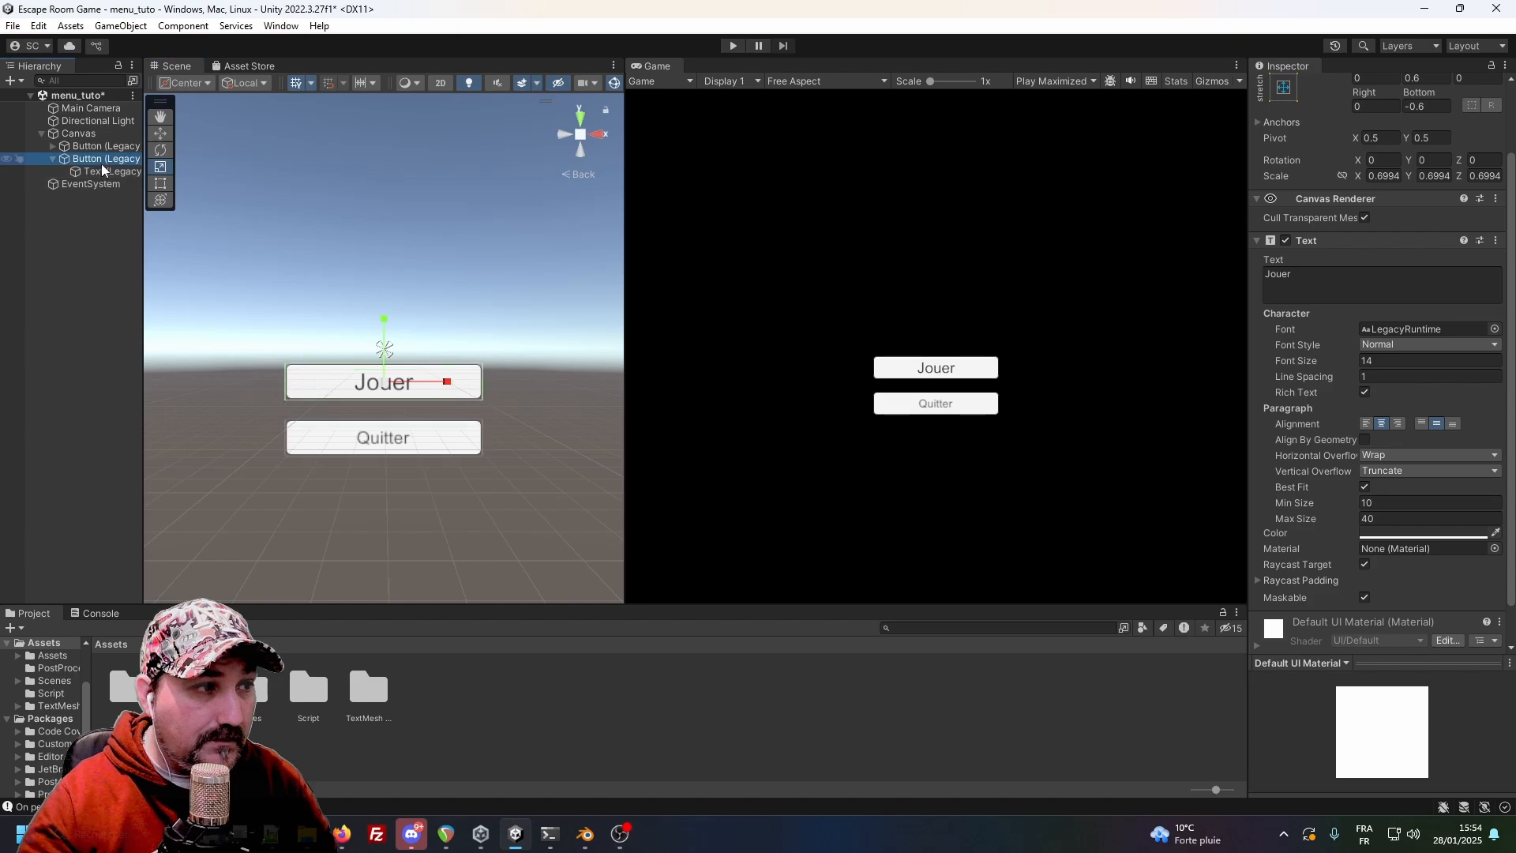
mouse_move(386, 384)
mouse_down()
mouse_move(419, 370)
mouse_move(397, 379)
mouse_up()
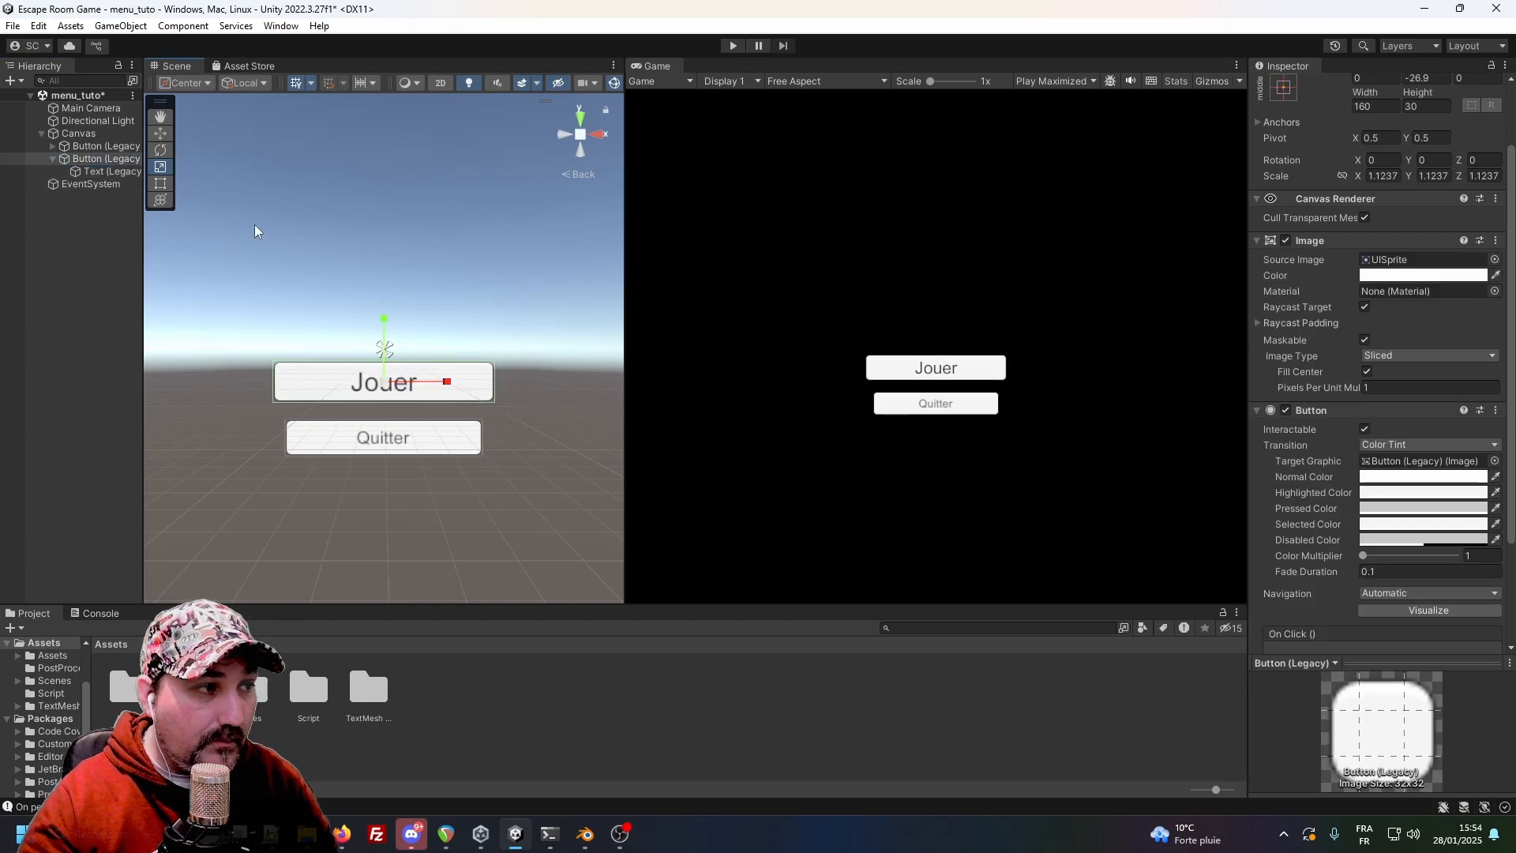
mouse_move(384, 319)
mouse_down()
mouse_move(386, 290)
mouse_move(387, 314)
mouse_up()
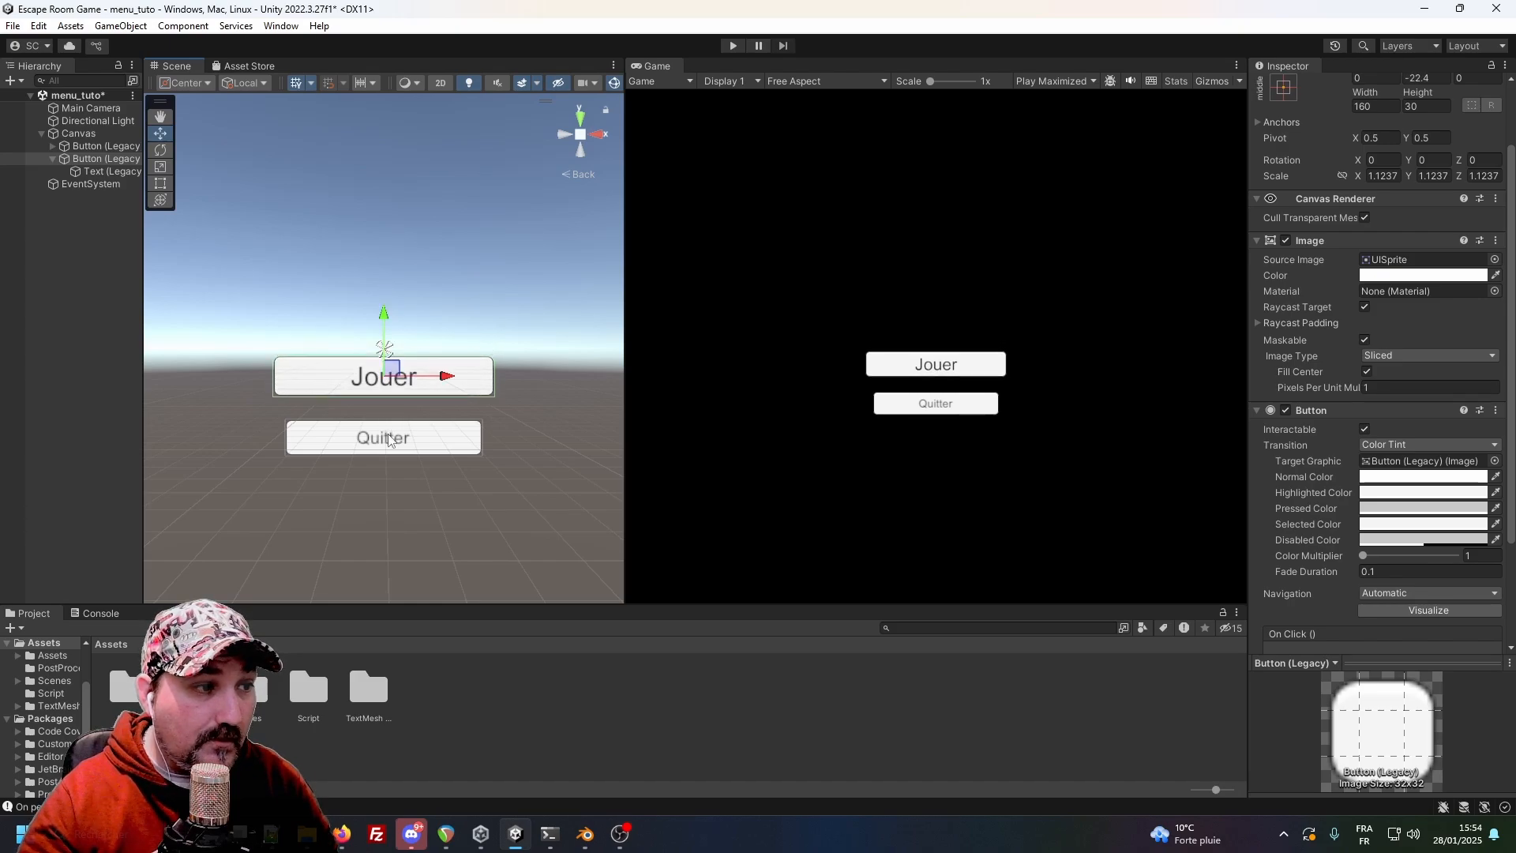
Enable Best Fit on the "Quitter" button's child text and rescale that text uniformly to fit inside the button.
click(390, 439)
click(53, 146)
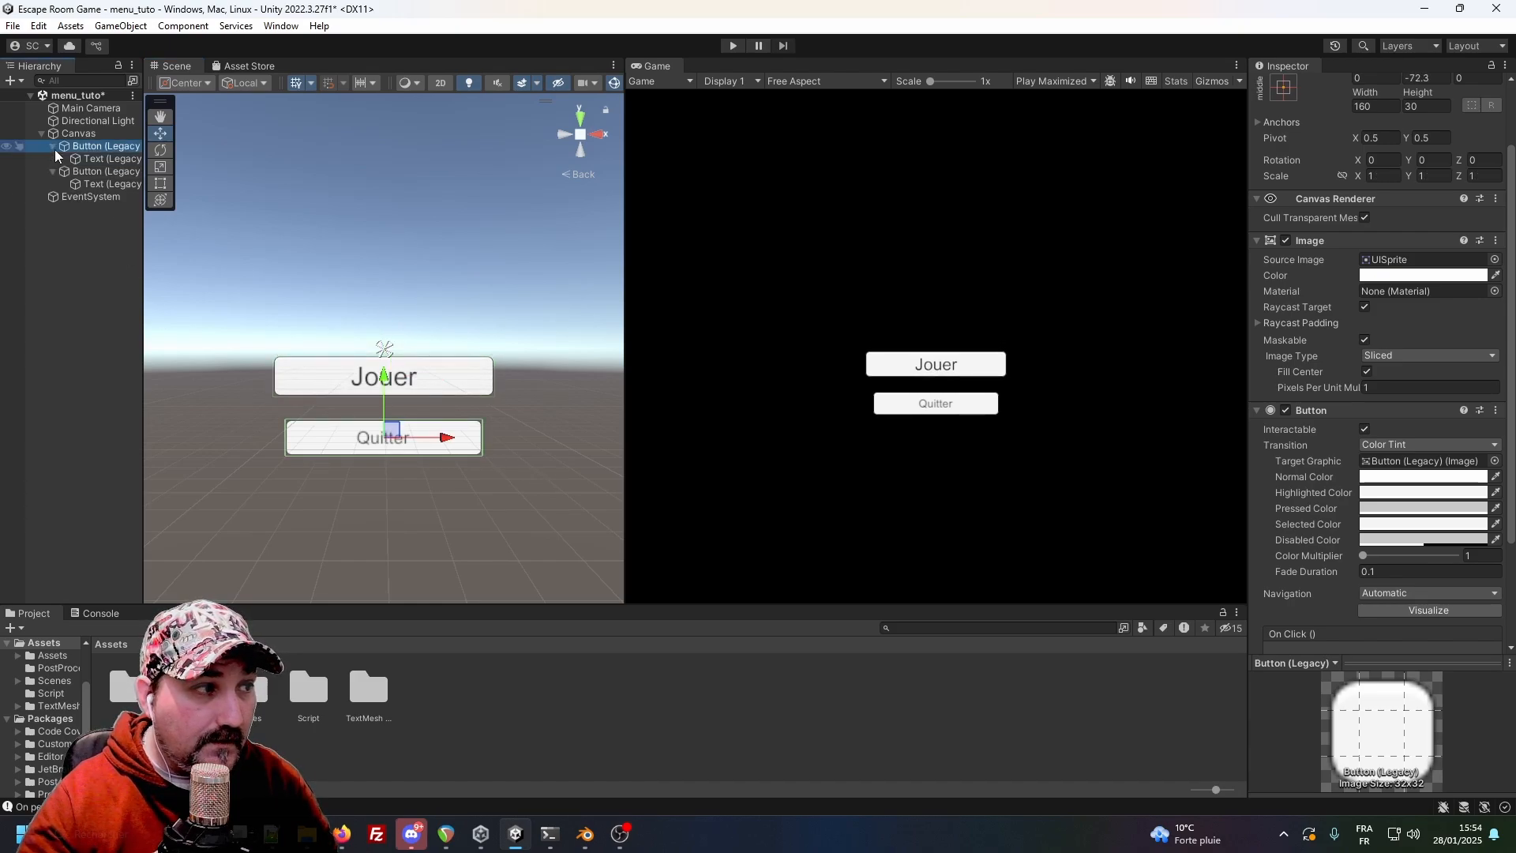
click(78, 159)
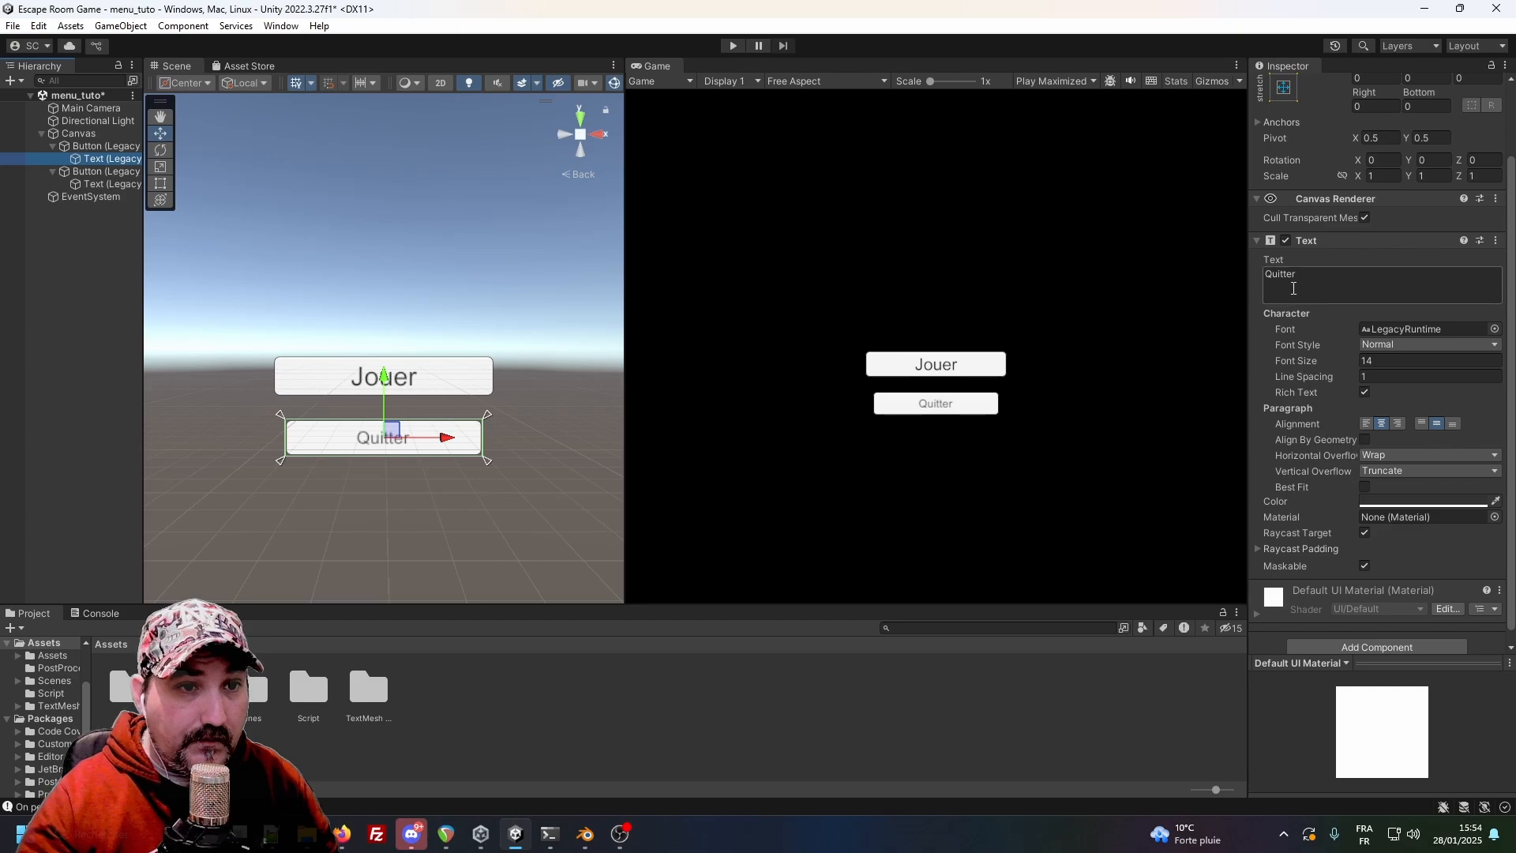
click(161, 167)
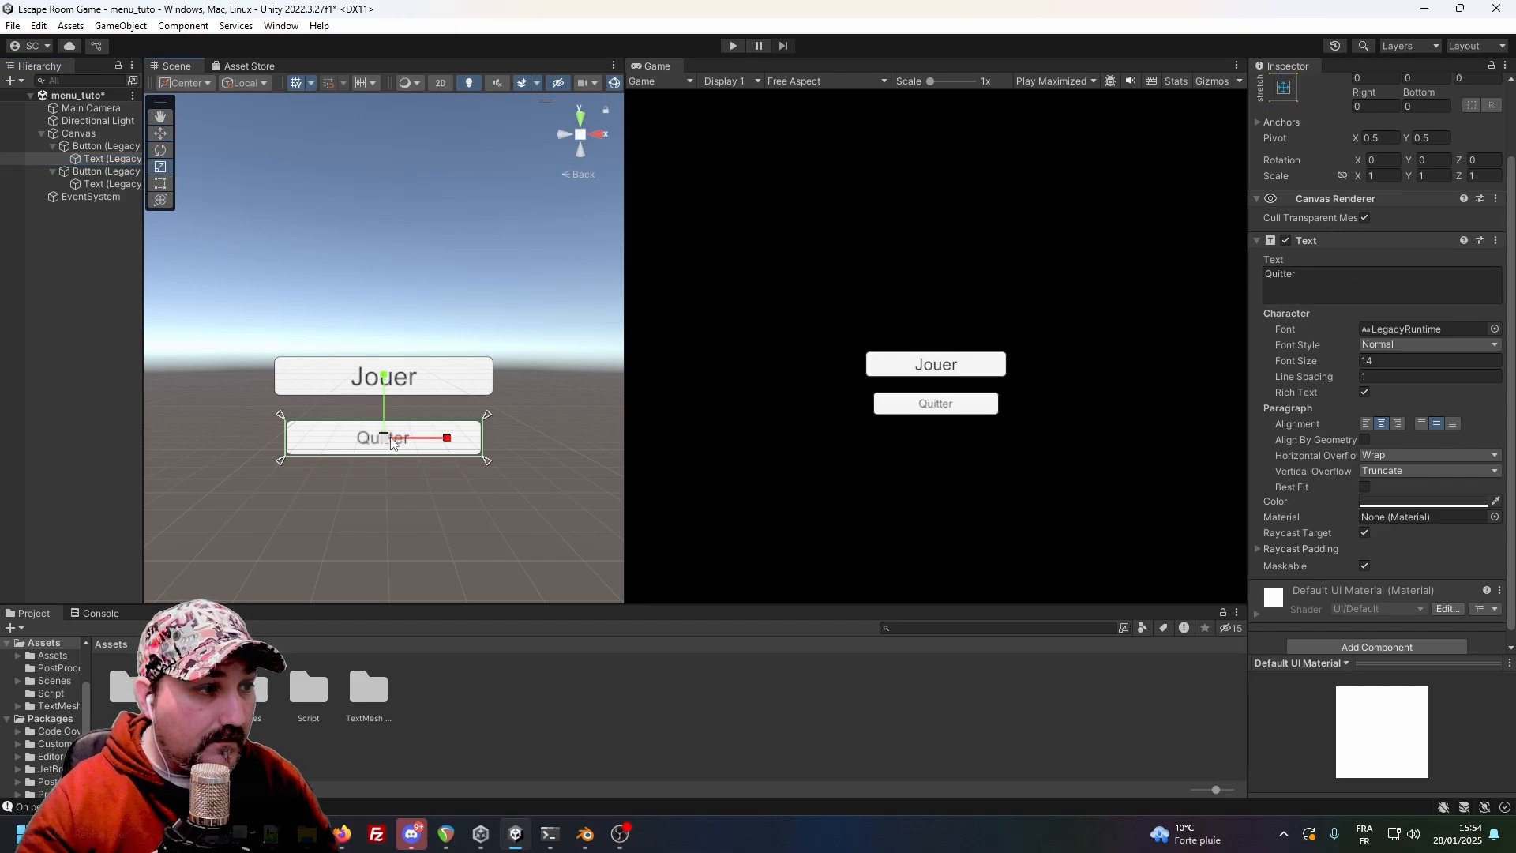
drag(385, 439, 406, 428)
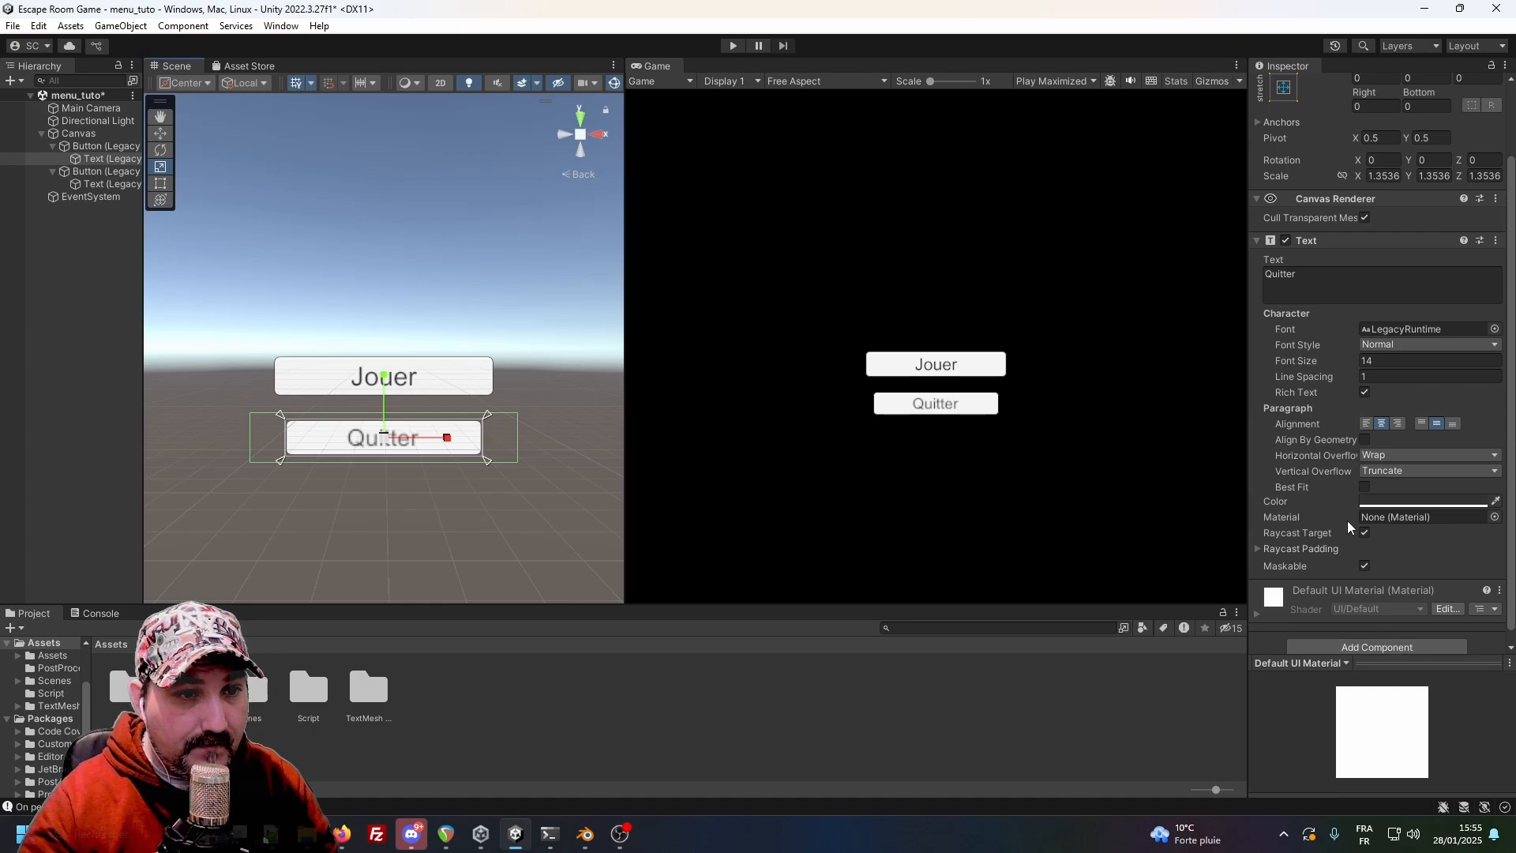
click(1365, 486)
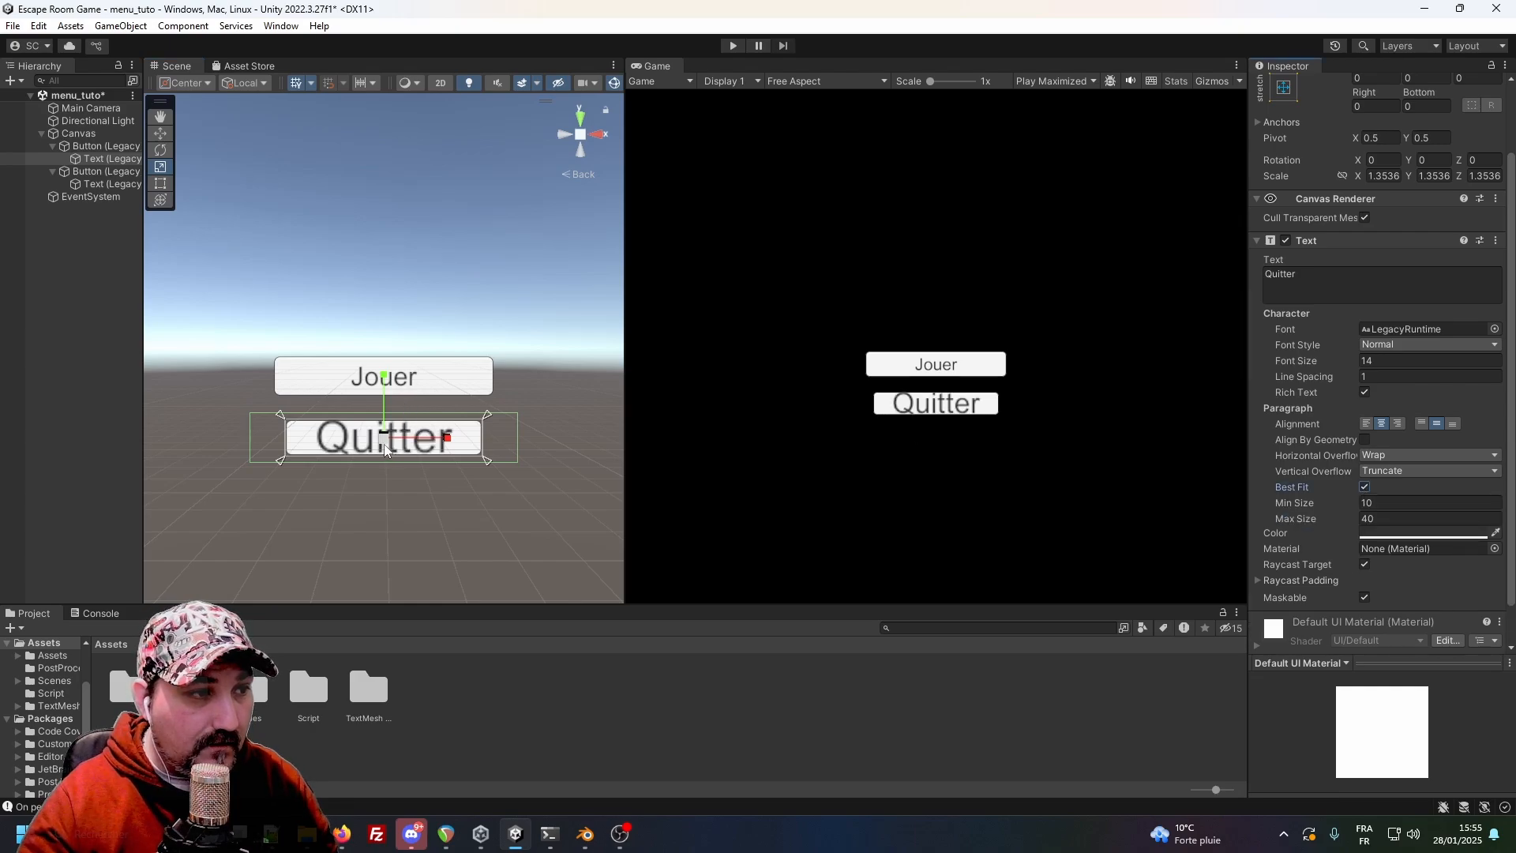
mouse_move(384, 444)
mouse_down()
mouse_move(368, 469)
mouse_move(394, 443)
mouse_up()
Scale the "Quitter" button to about 1.12 and lower both buttons, placing "Jouer" at a Pos Y of about -29.4.
click(79, 149)
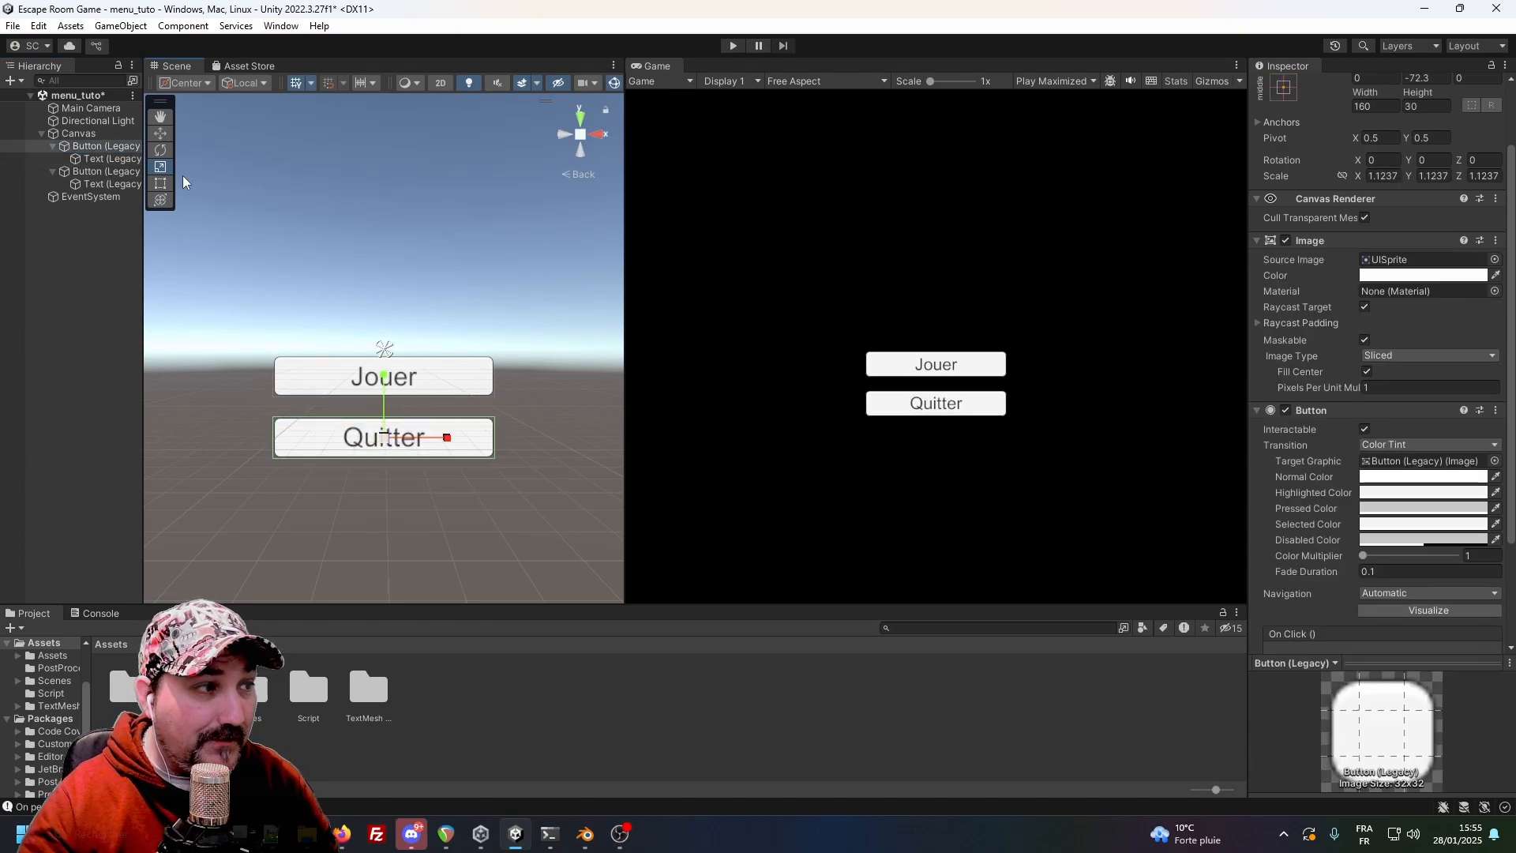
click(160, 133)
mouse_move(385, 380)
mouse_down()
mouse_move(385, 363)
mouse_move(389, 385)
mouse_up()
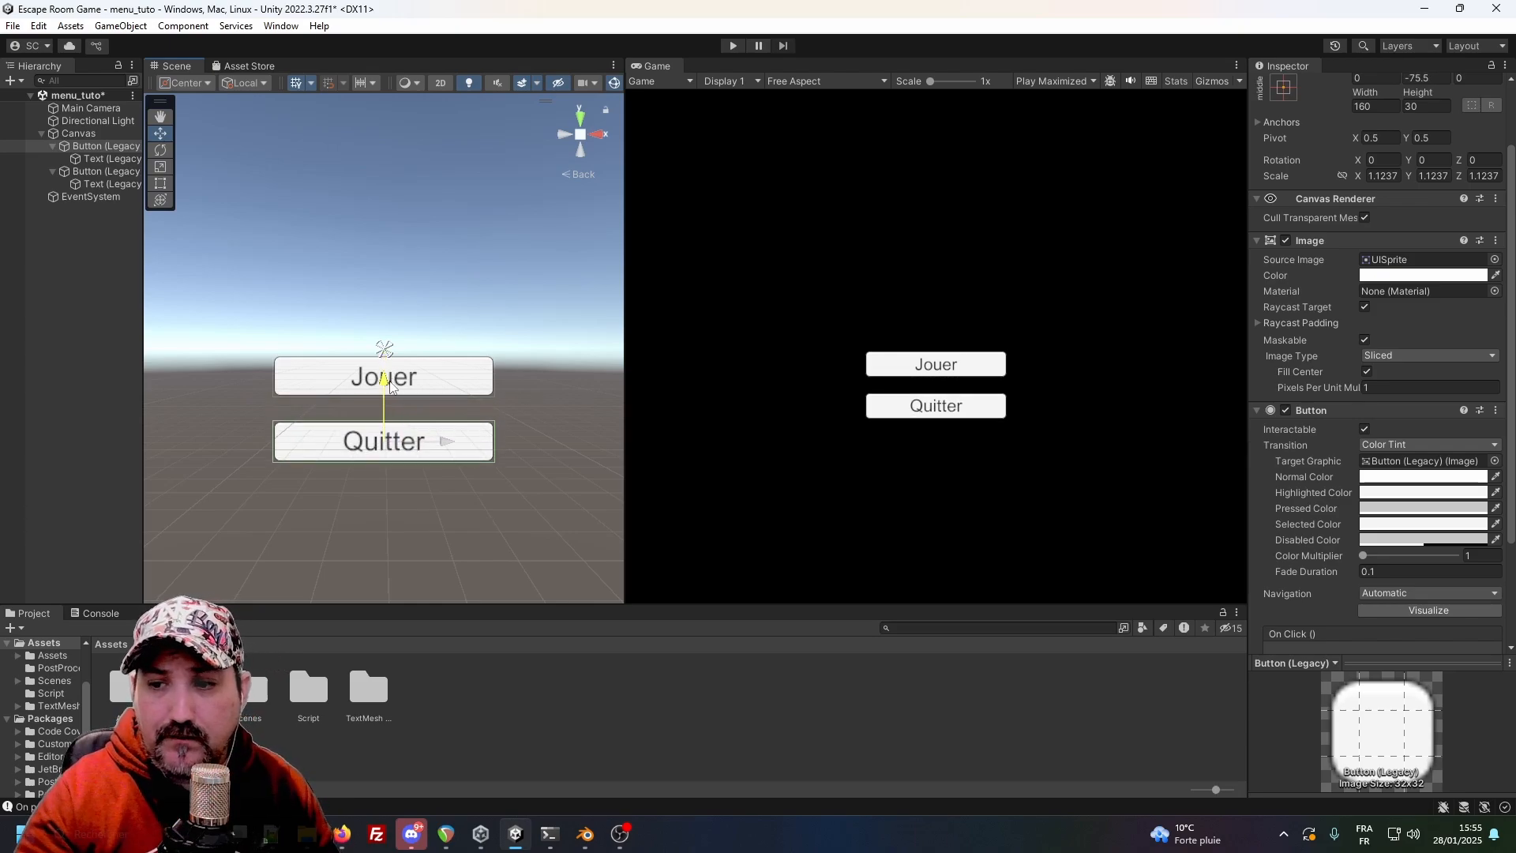
drag(389, 385, 391, 390)
click(335, 382)
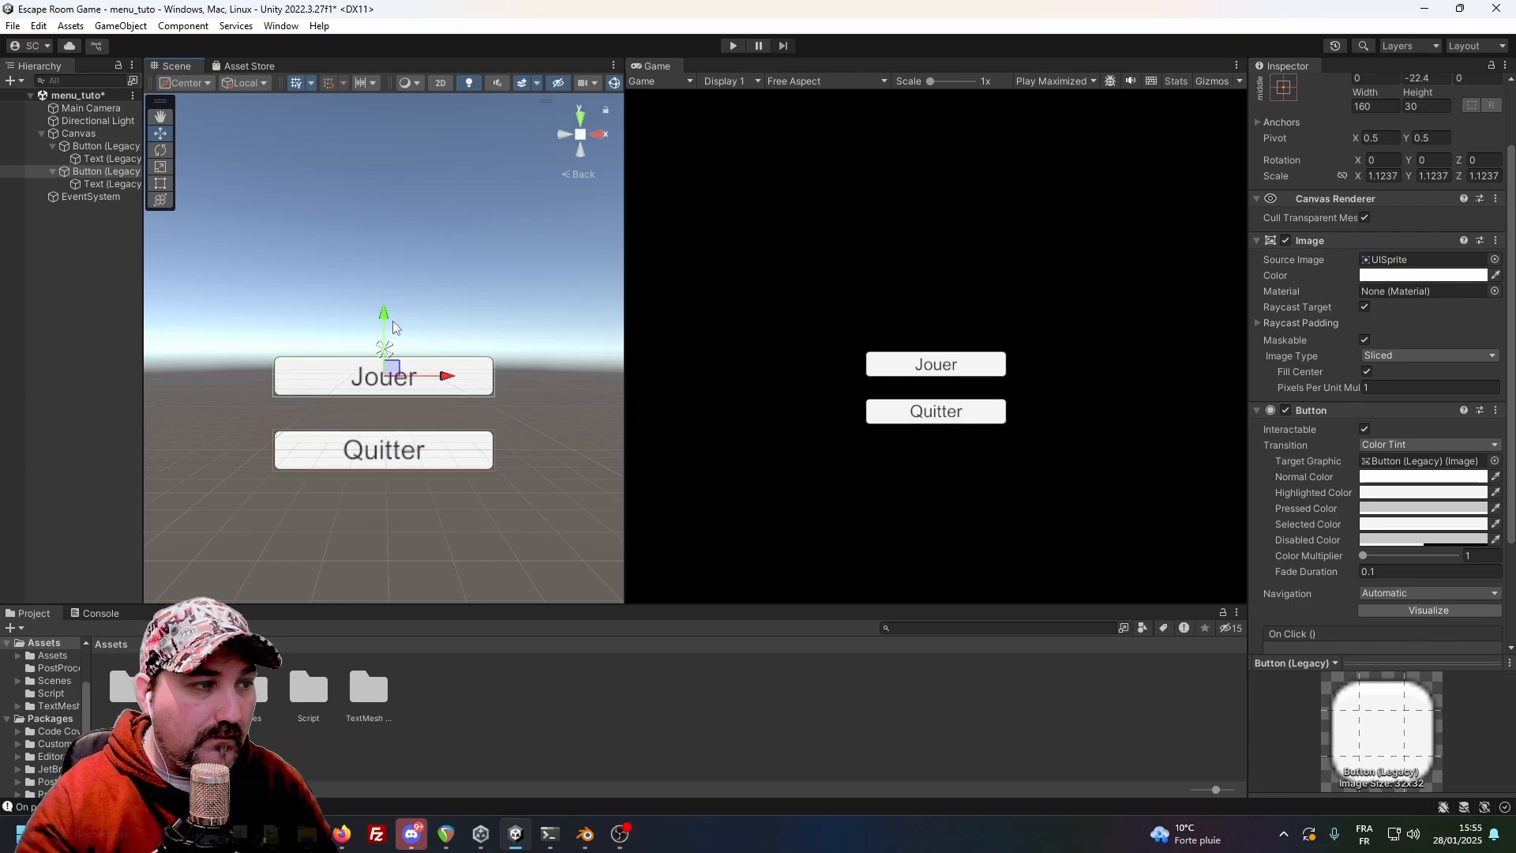
drag(394, 322, 388, 327)
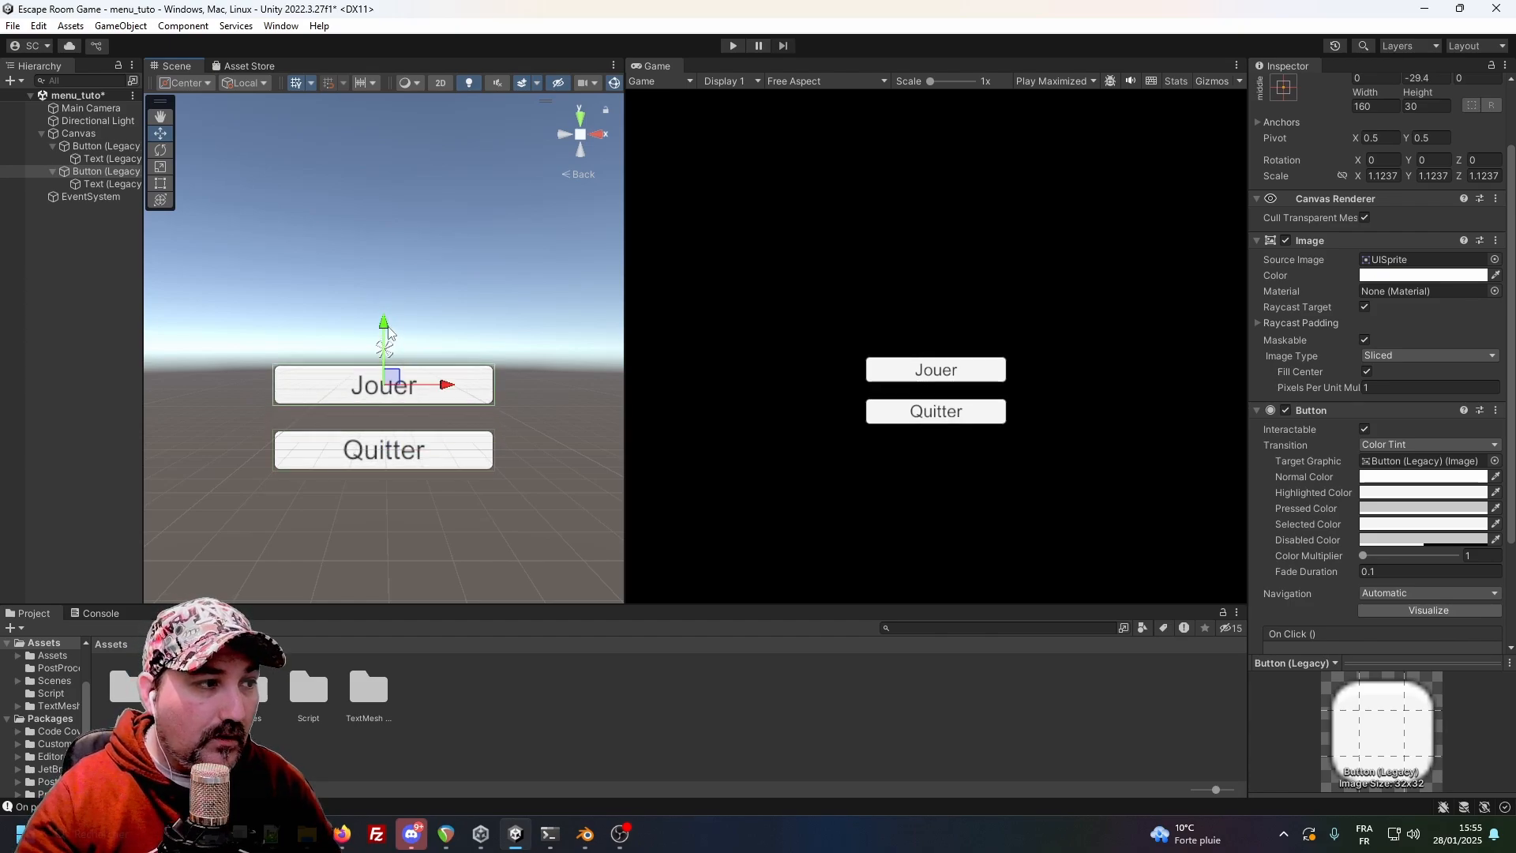
Add a TextMeshPro text to the Canvas and raise it above the buttons to a Pos Y of about 104.9.
click(79, 134)
right_click(86, 134)
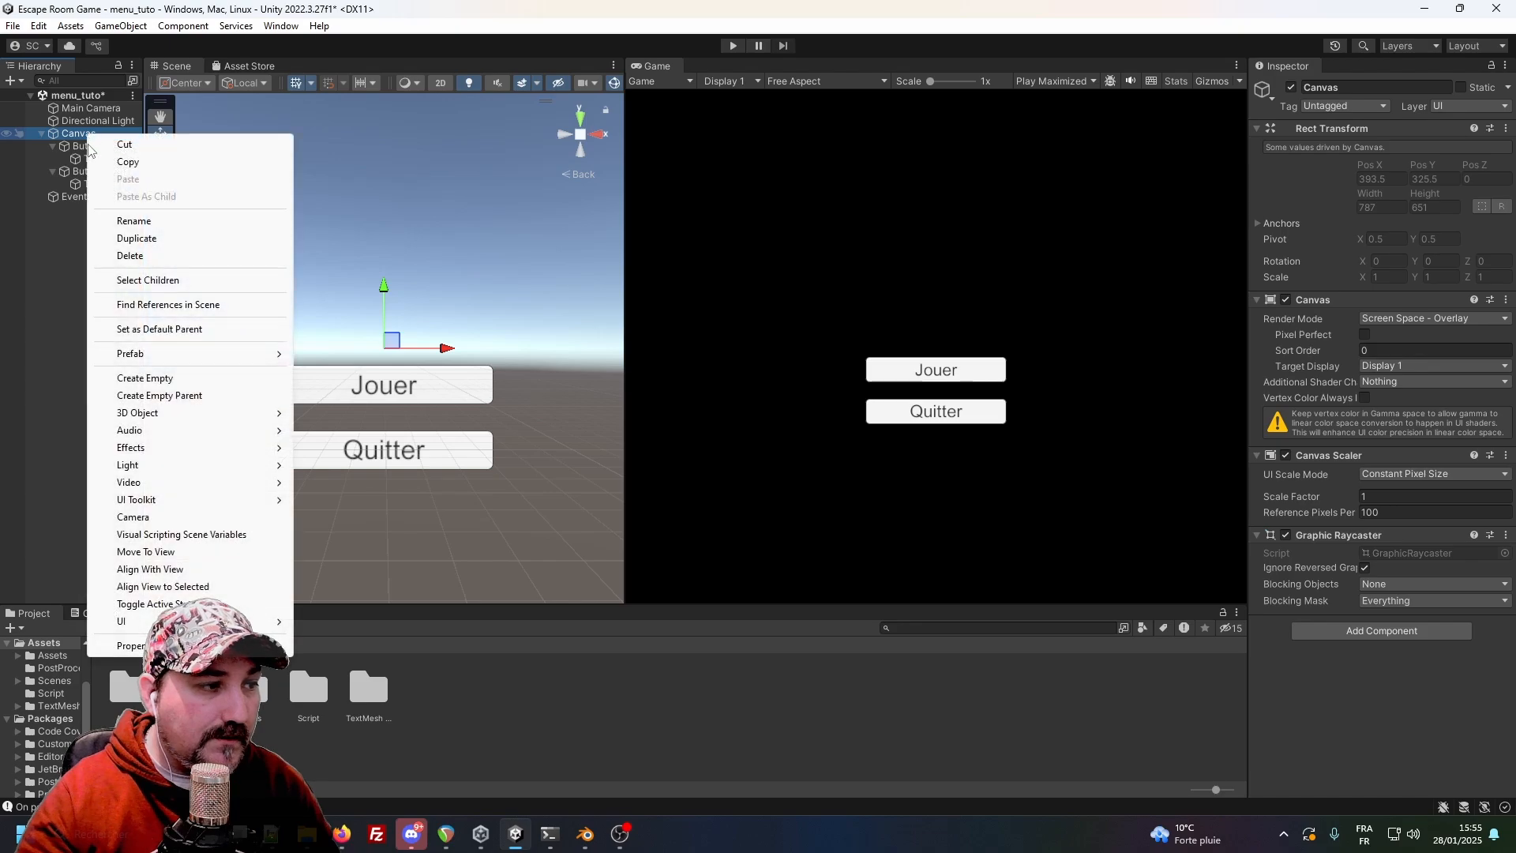
mouse_move(221, 621)
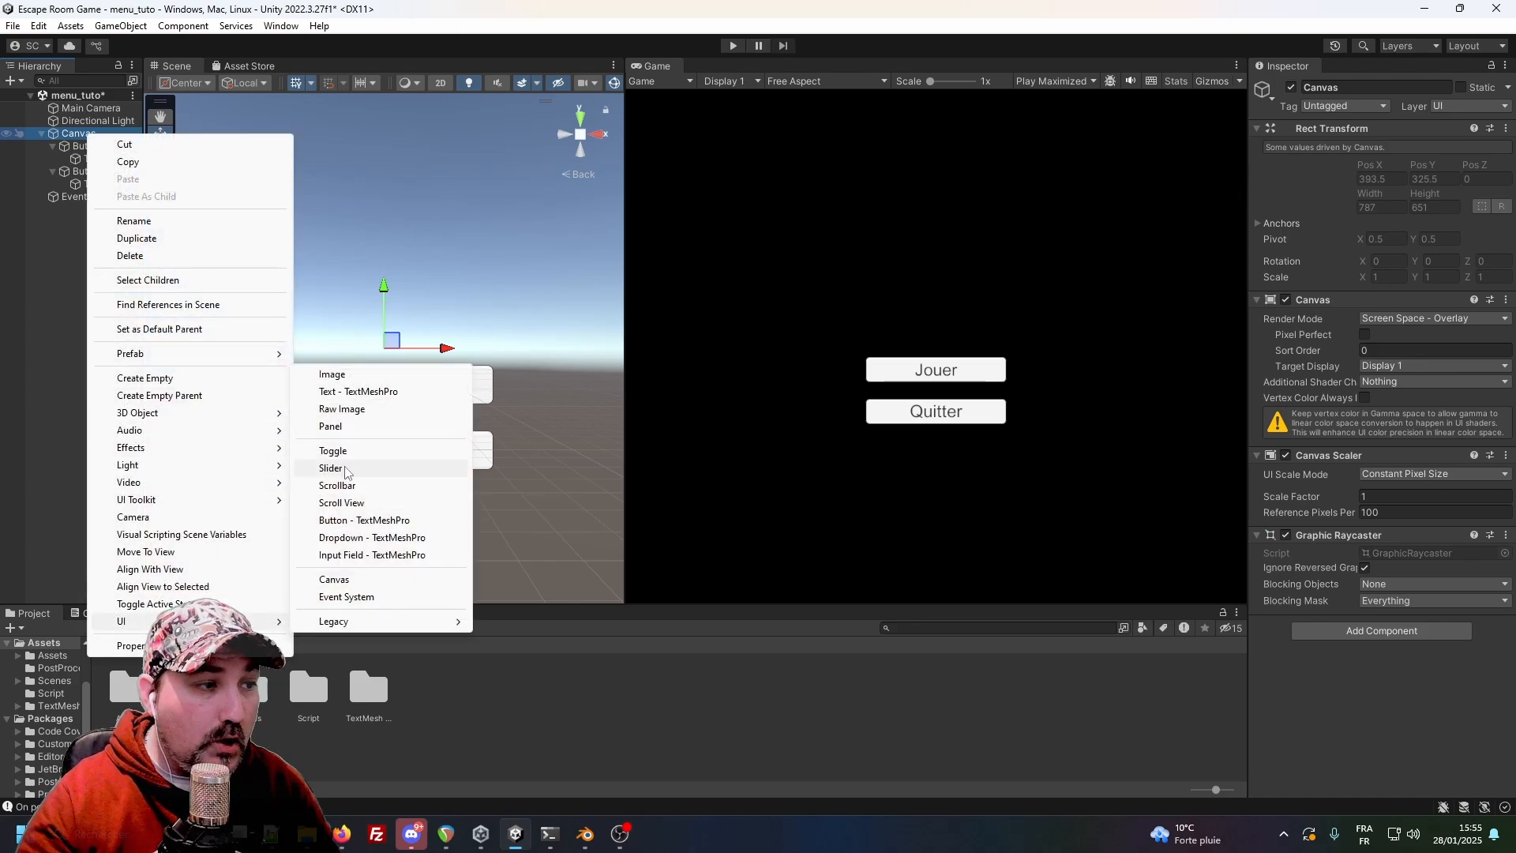
click(359, 392)
drag(386, 286, 402, 163)
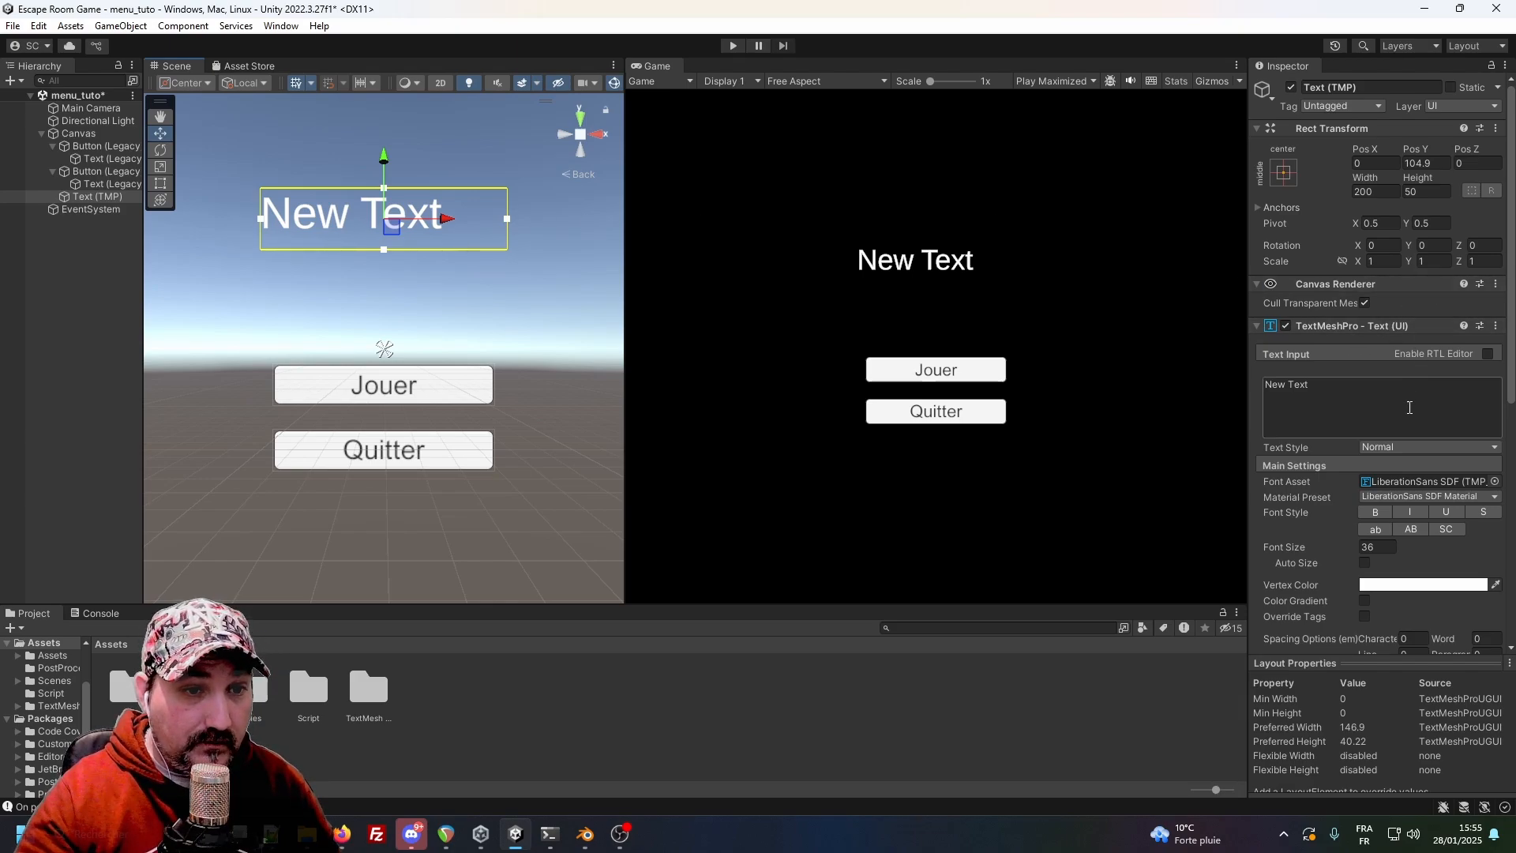
Set the horizontal alignment of the new TextMeshPro text to centre.
scroll(1438, 534, down, 3)
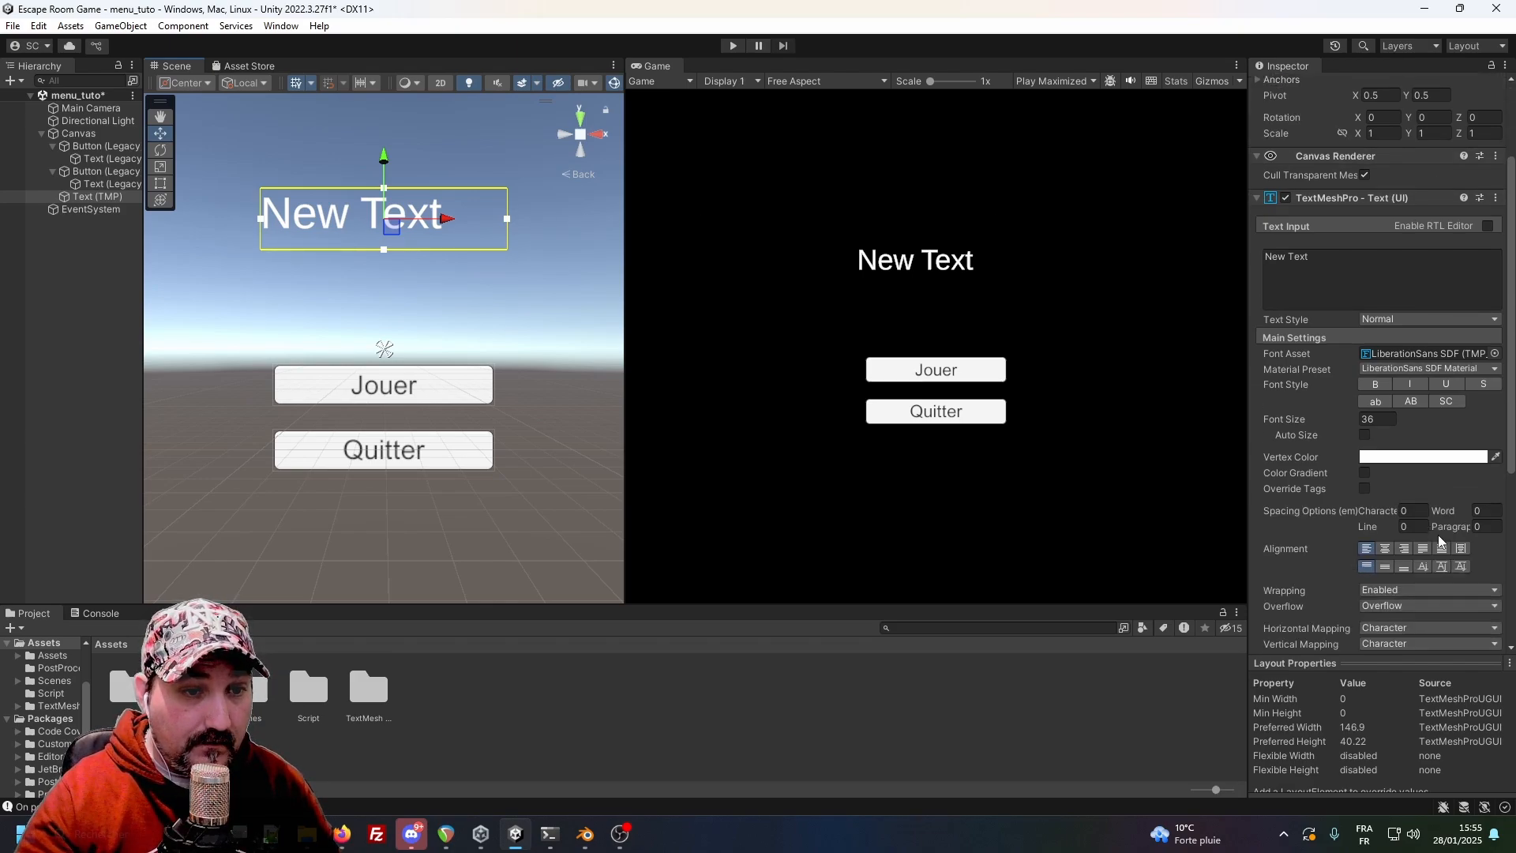
click(1386, 550)
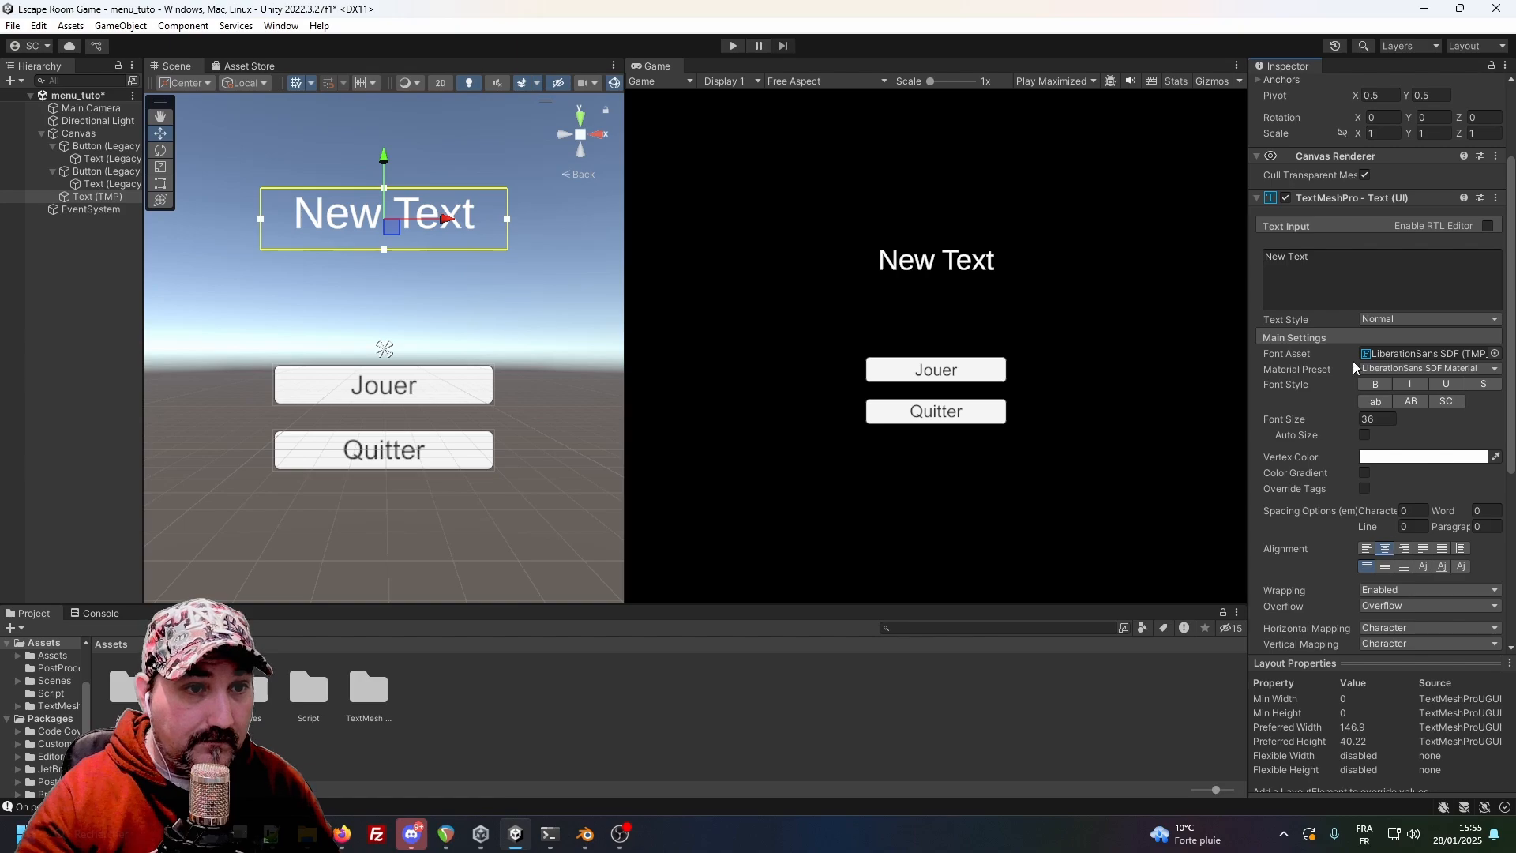
Change the title text to "Mon jeu !" and test the menu in play mode.
click(1327, 263)
text(M)
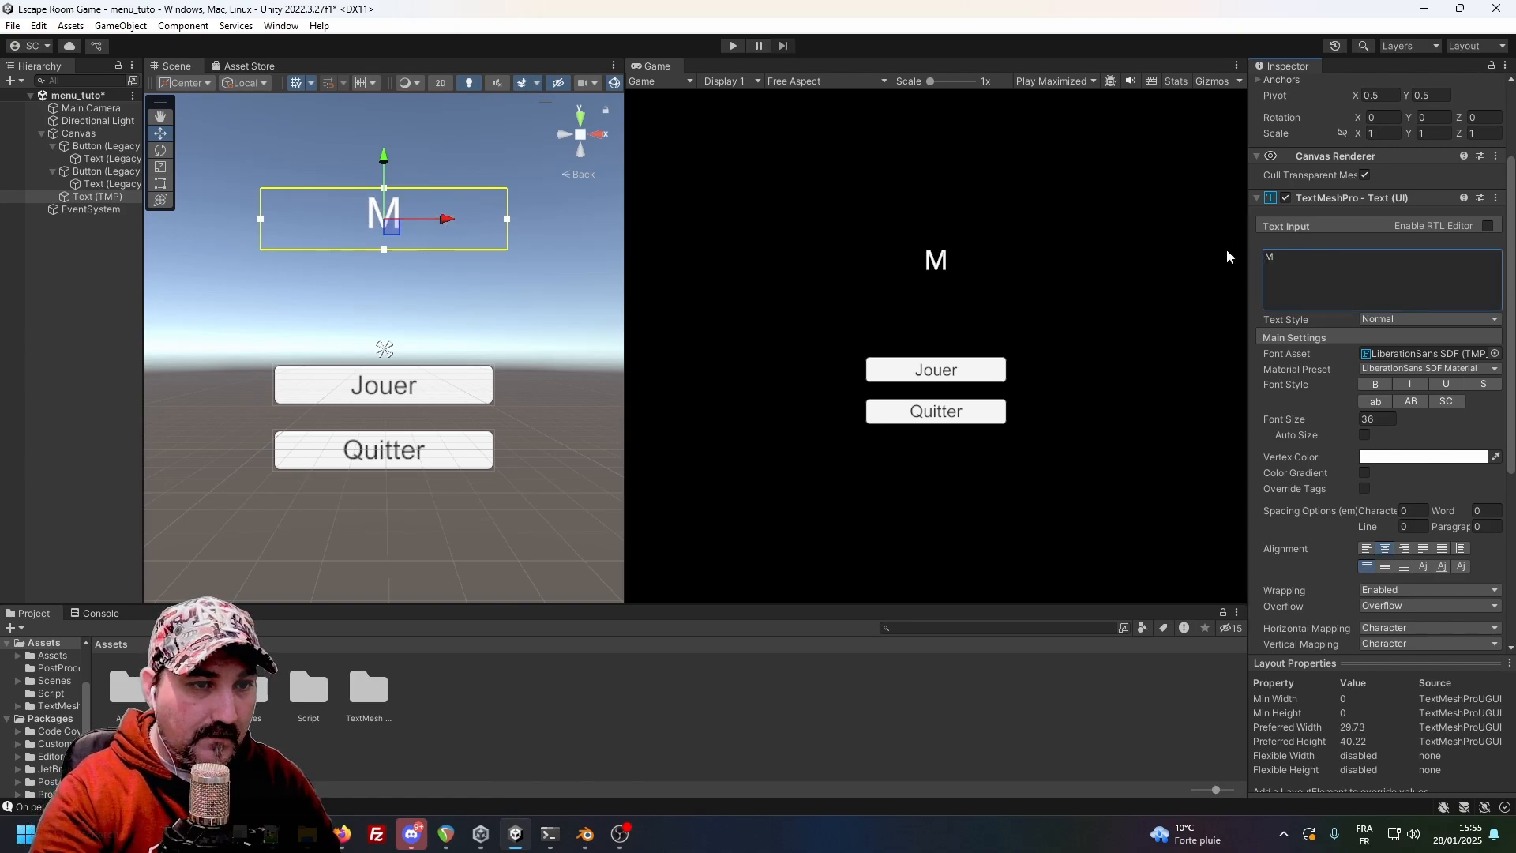
text(on jeu !)
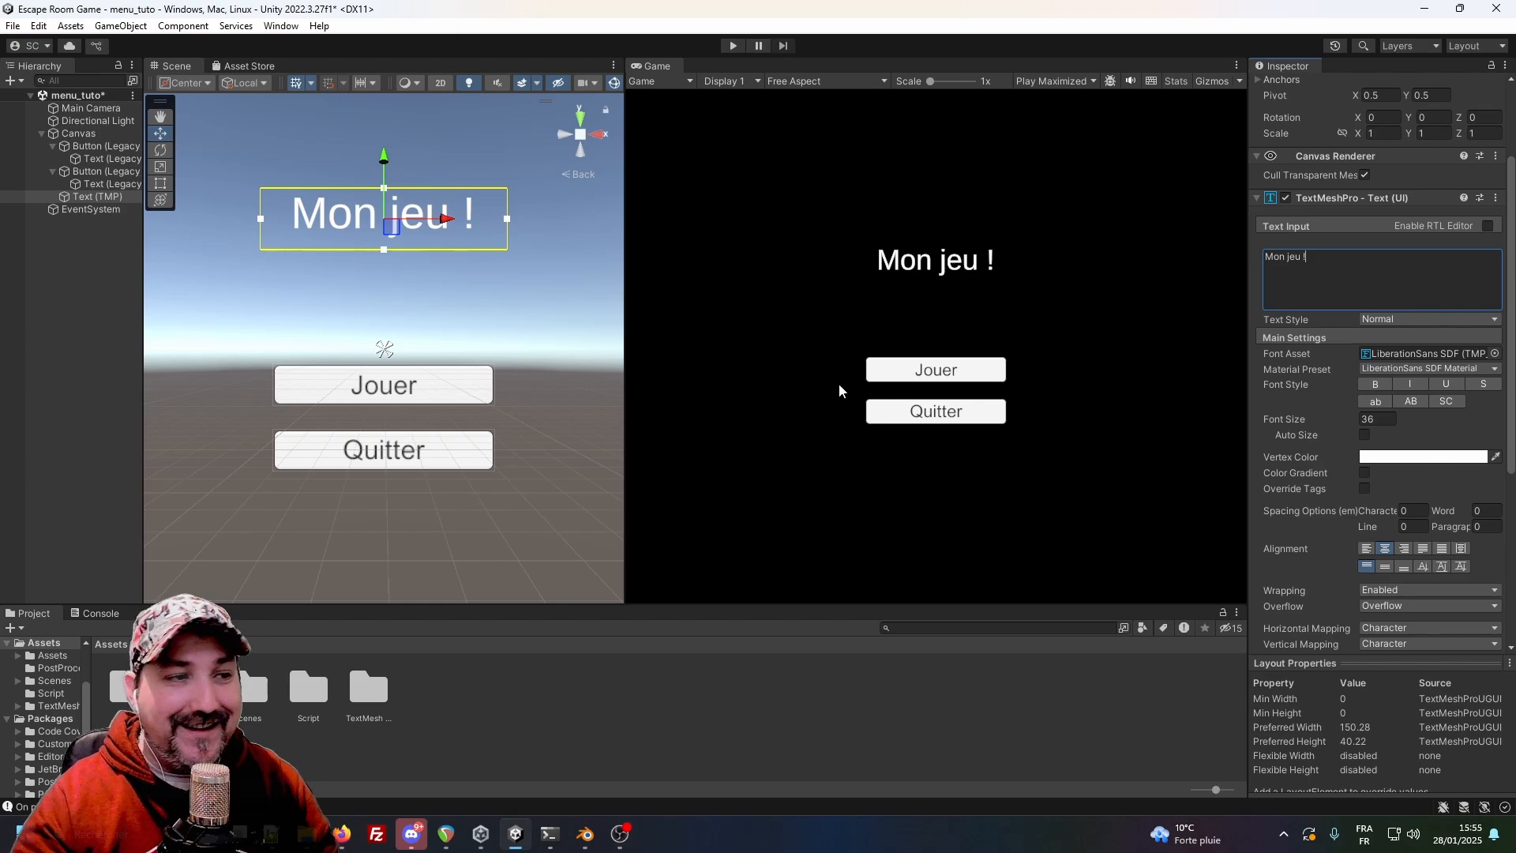
click(728, 47)
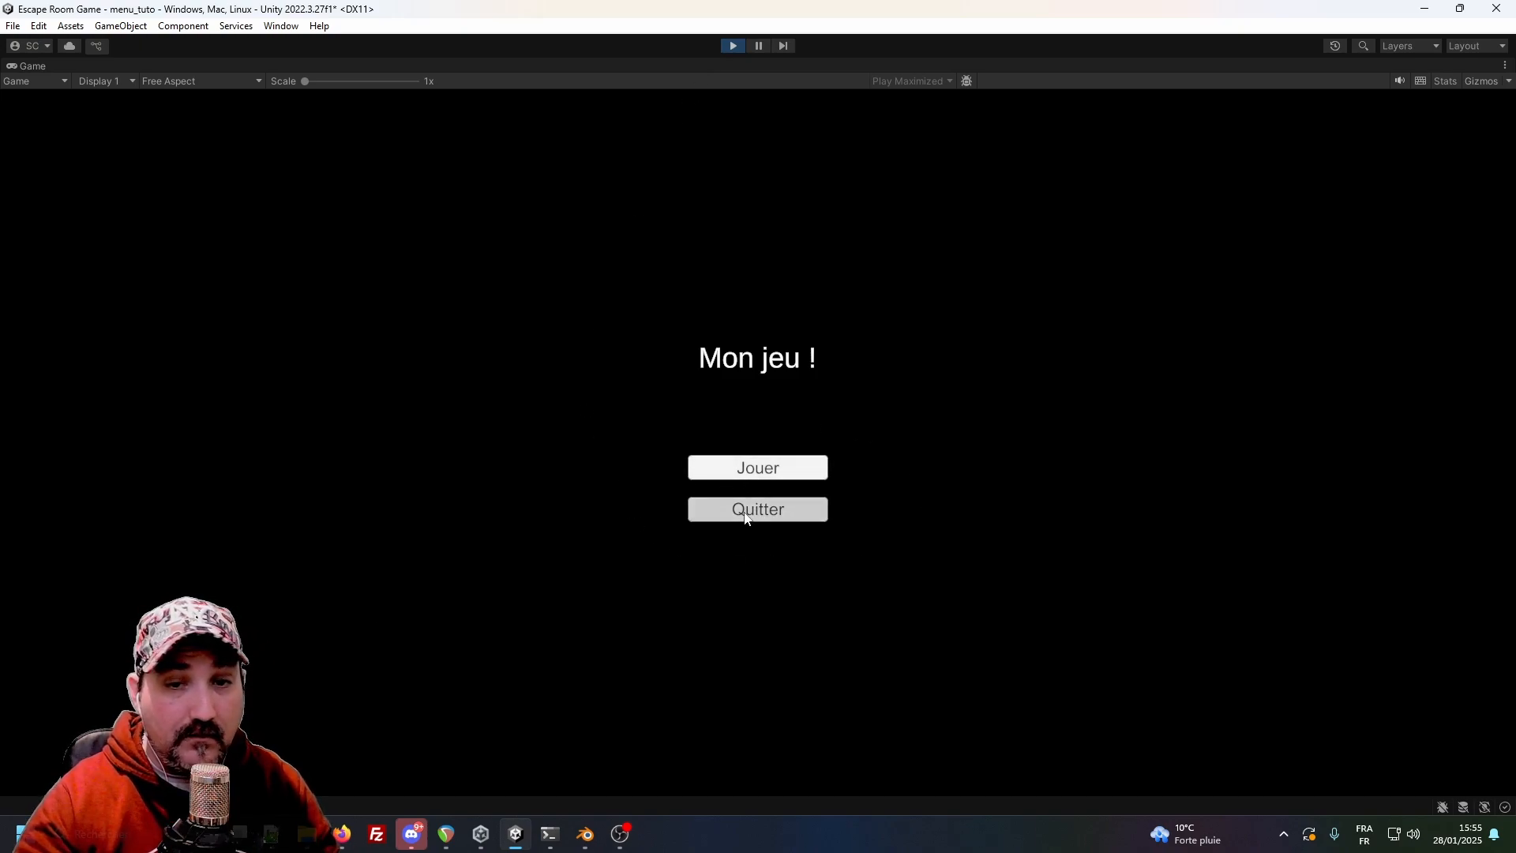
click(733, 45)
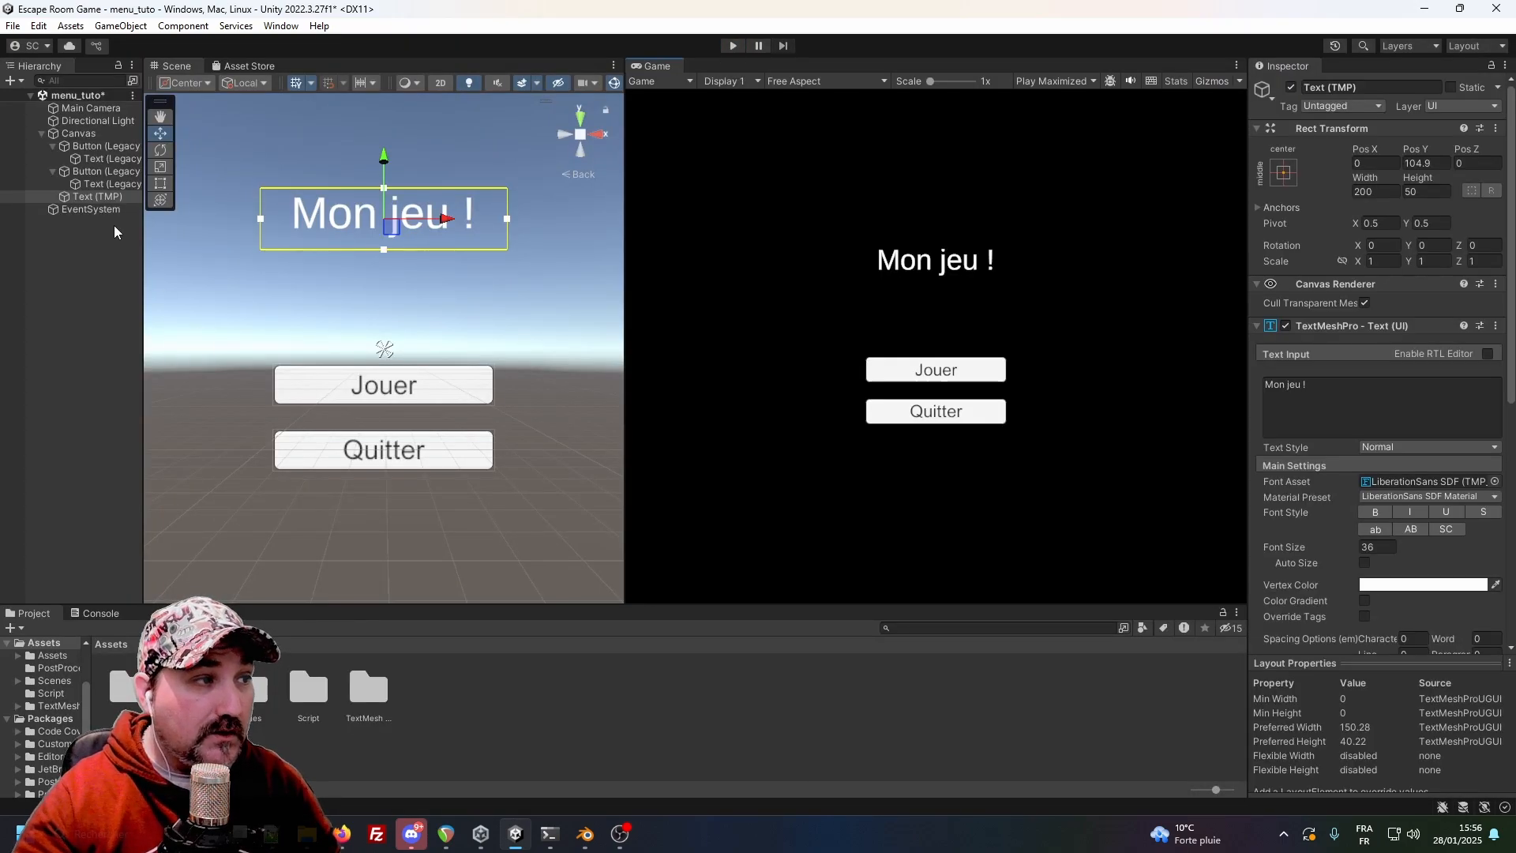
Add a second TextMeshPro text to the Canvas and raise it above the "Jouer" button to a Pos Y of about 35.8.
click(89, 138)
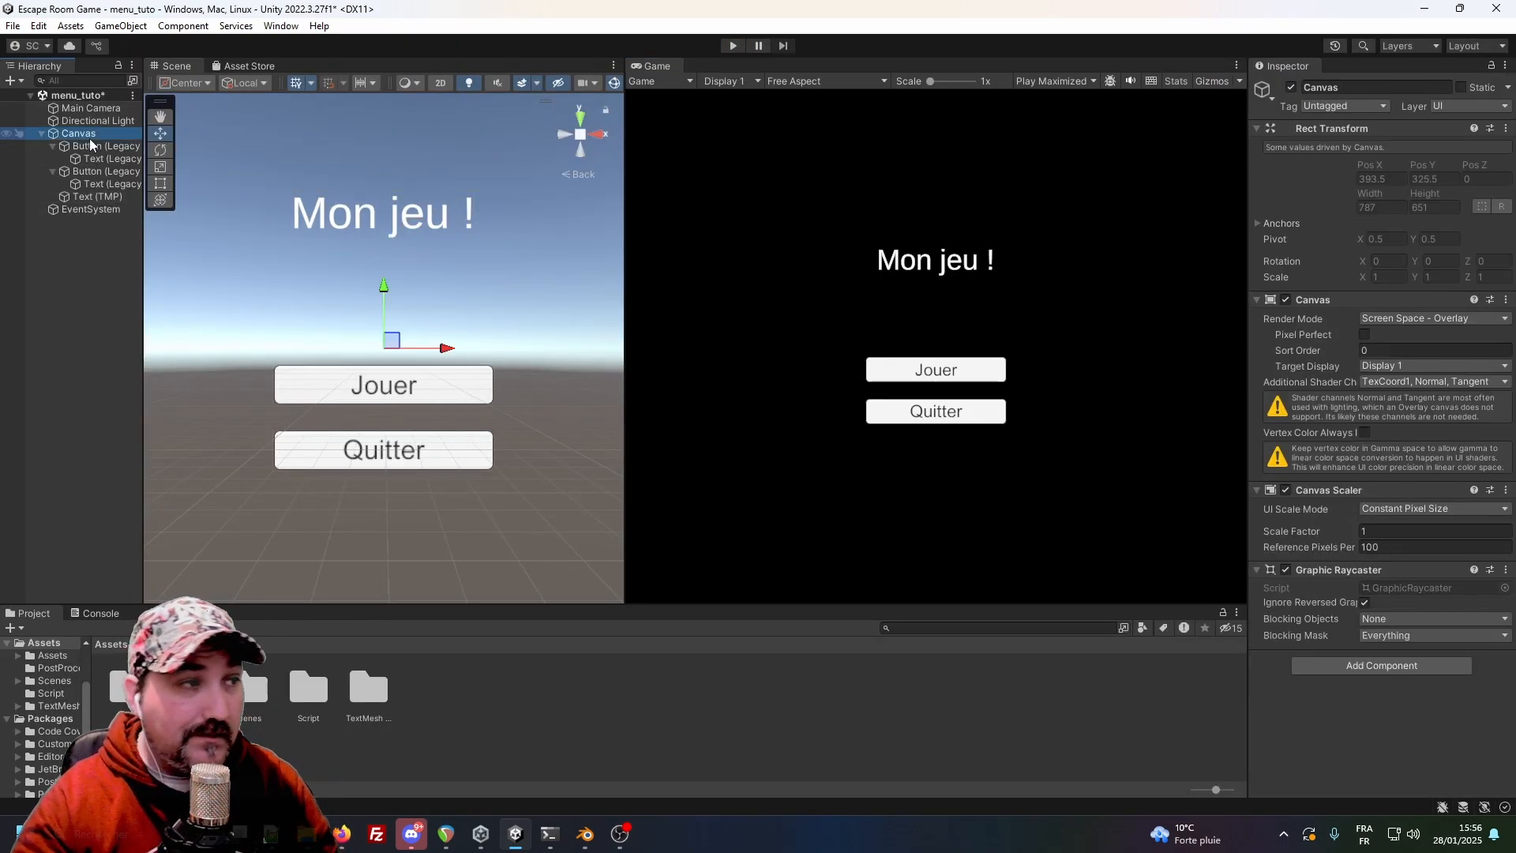
right_click(89, 139)
mouse_move(182, 625)
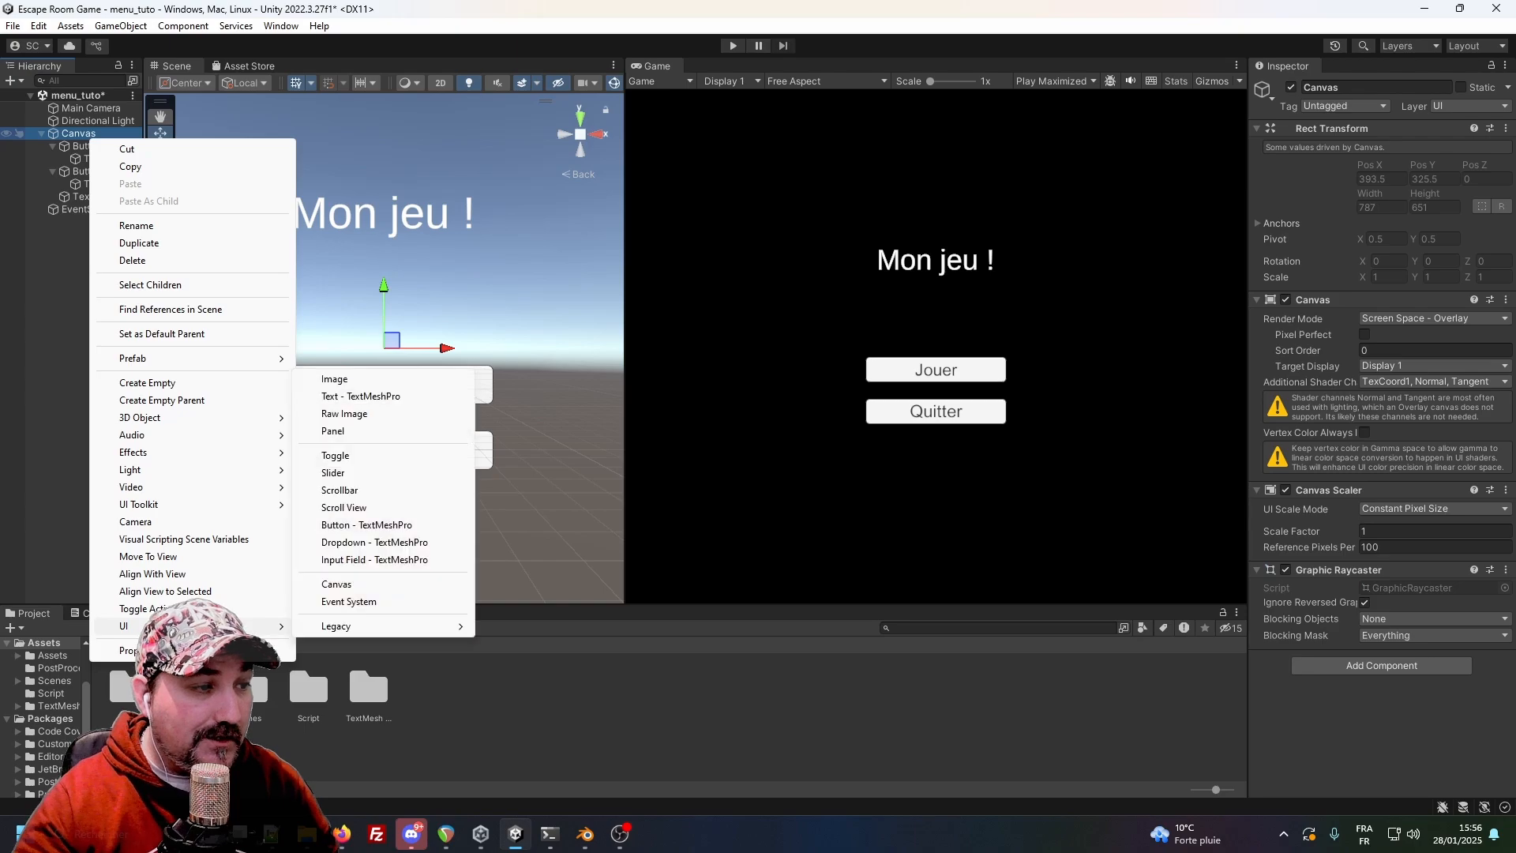
click(362, 397)
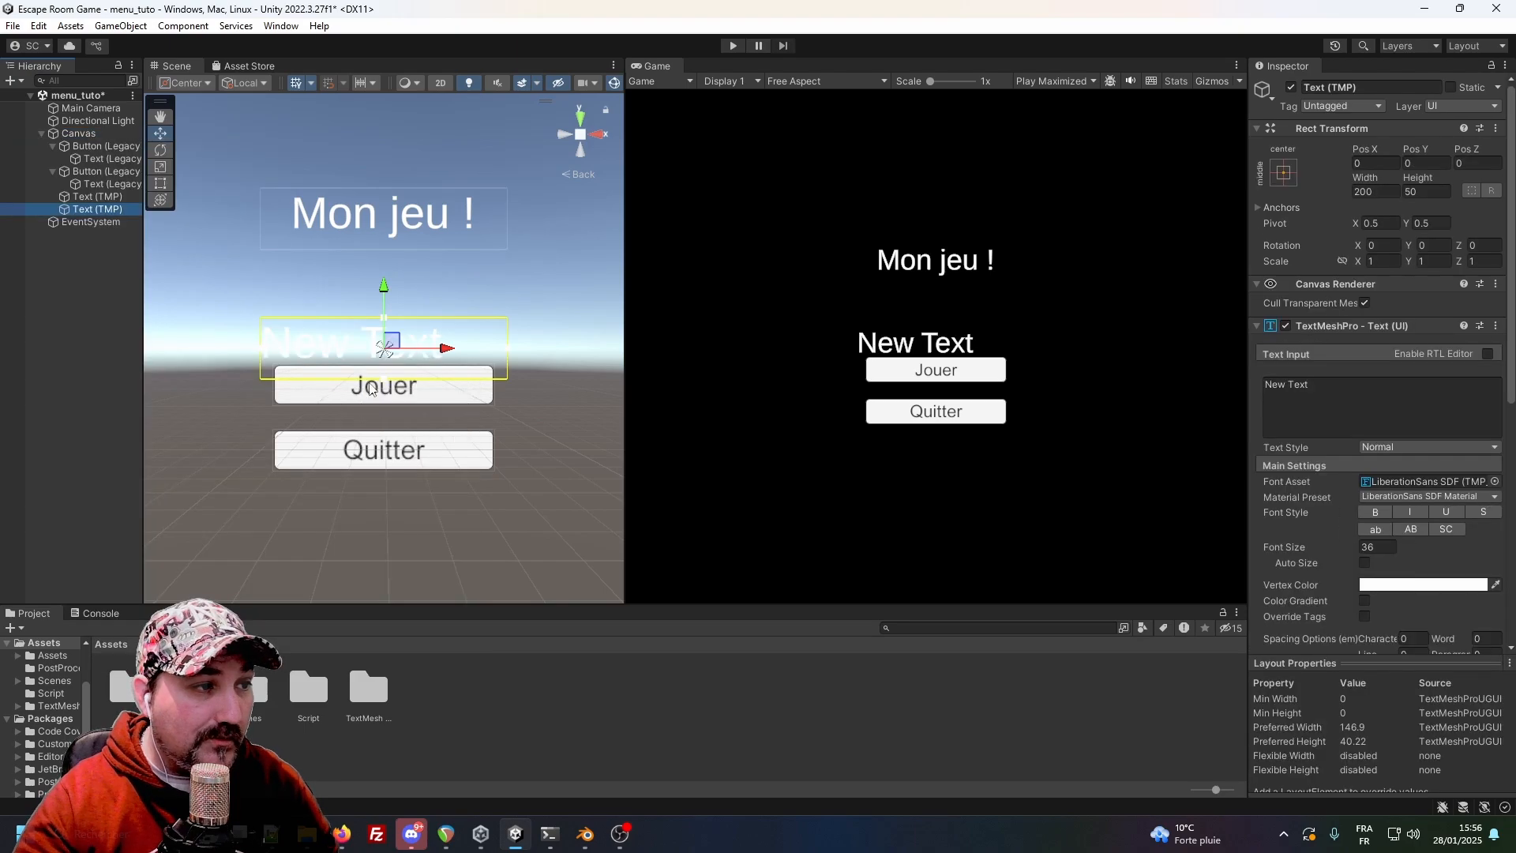
drag(384, 299, 409, 252)
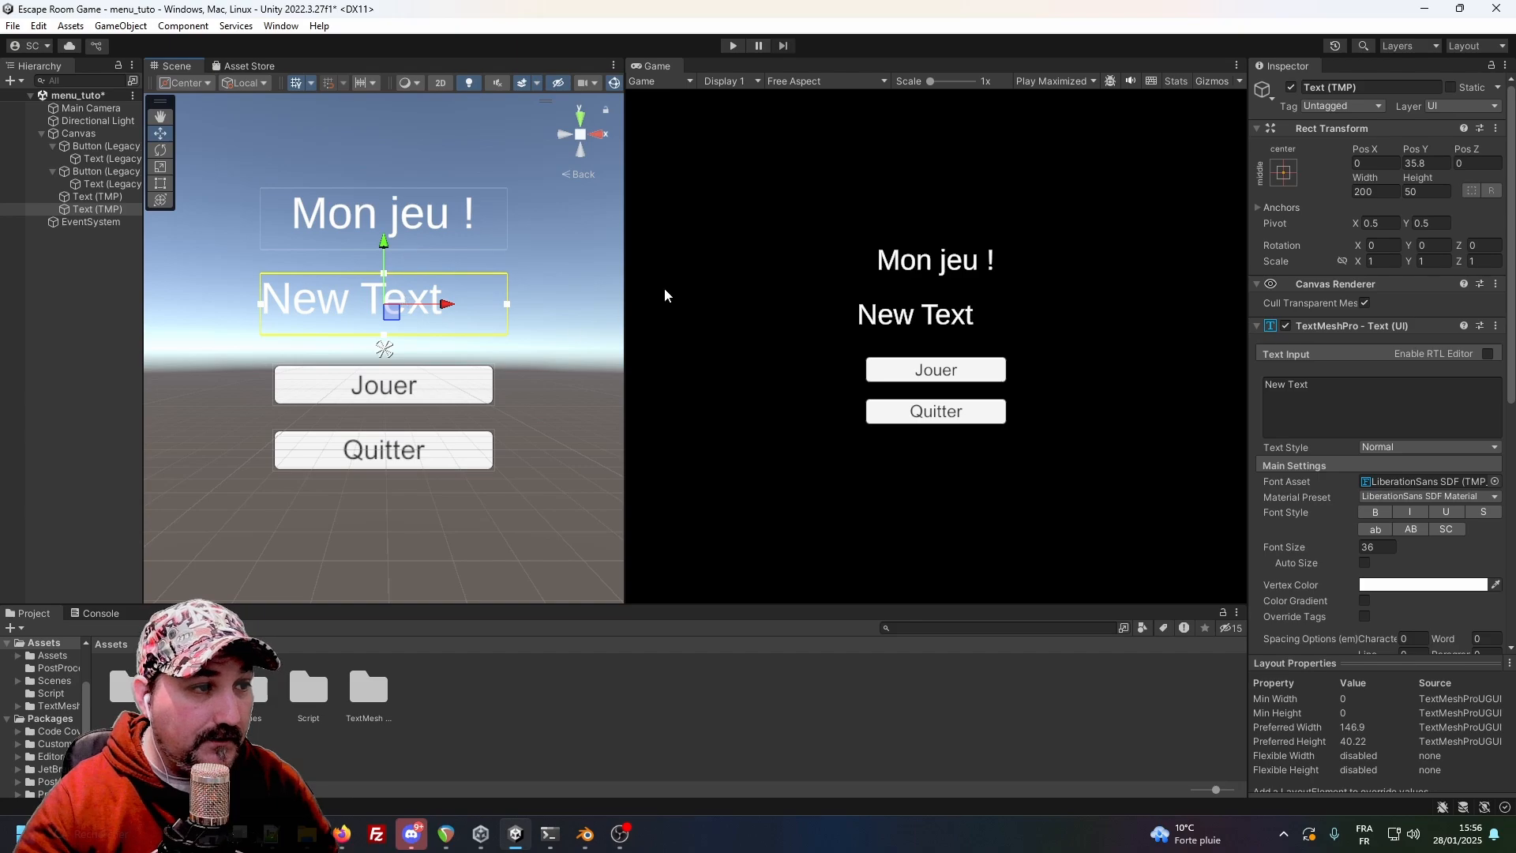
Anchor the second TextMeshPro text to the bottom right of the Canvas and set its Pos X and Pos Y to 0.
click(1283, 173)
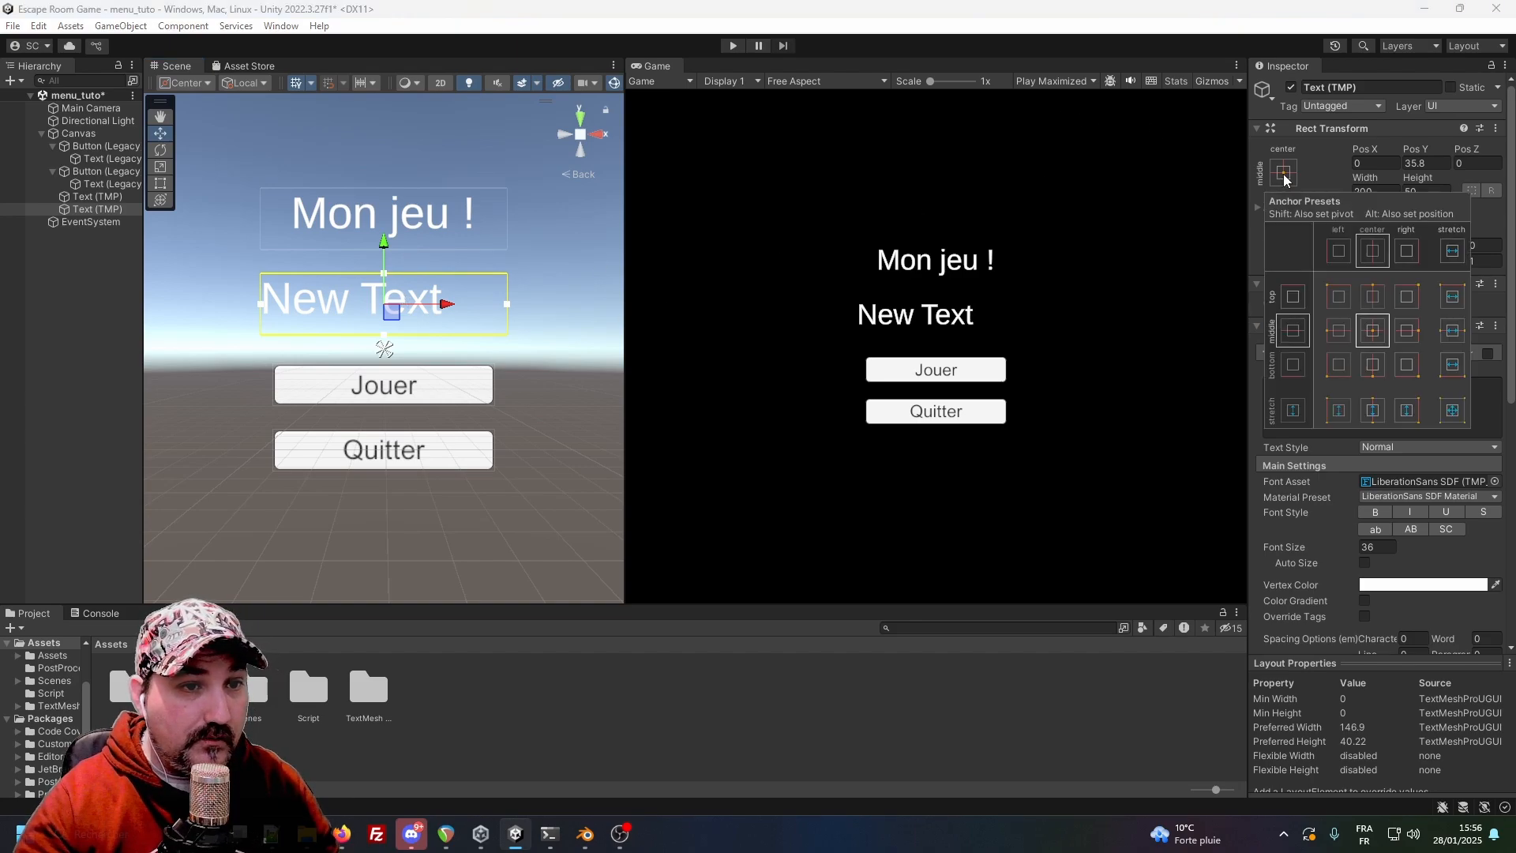
click(1407, 364)
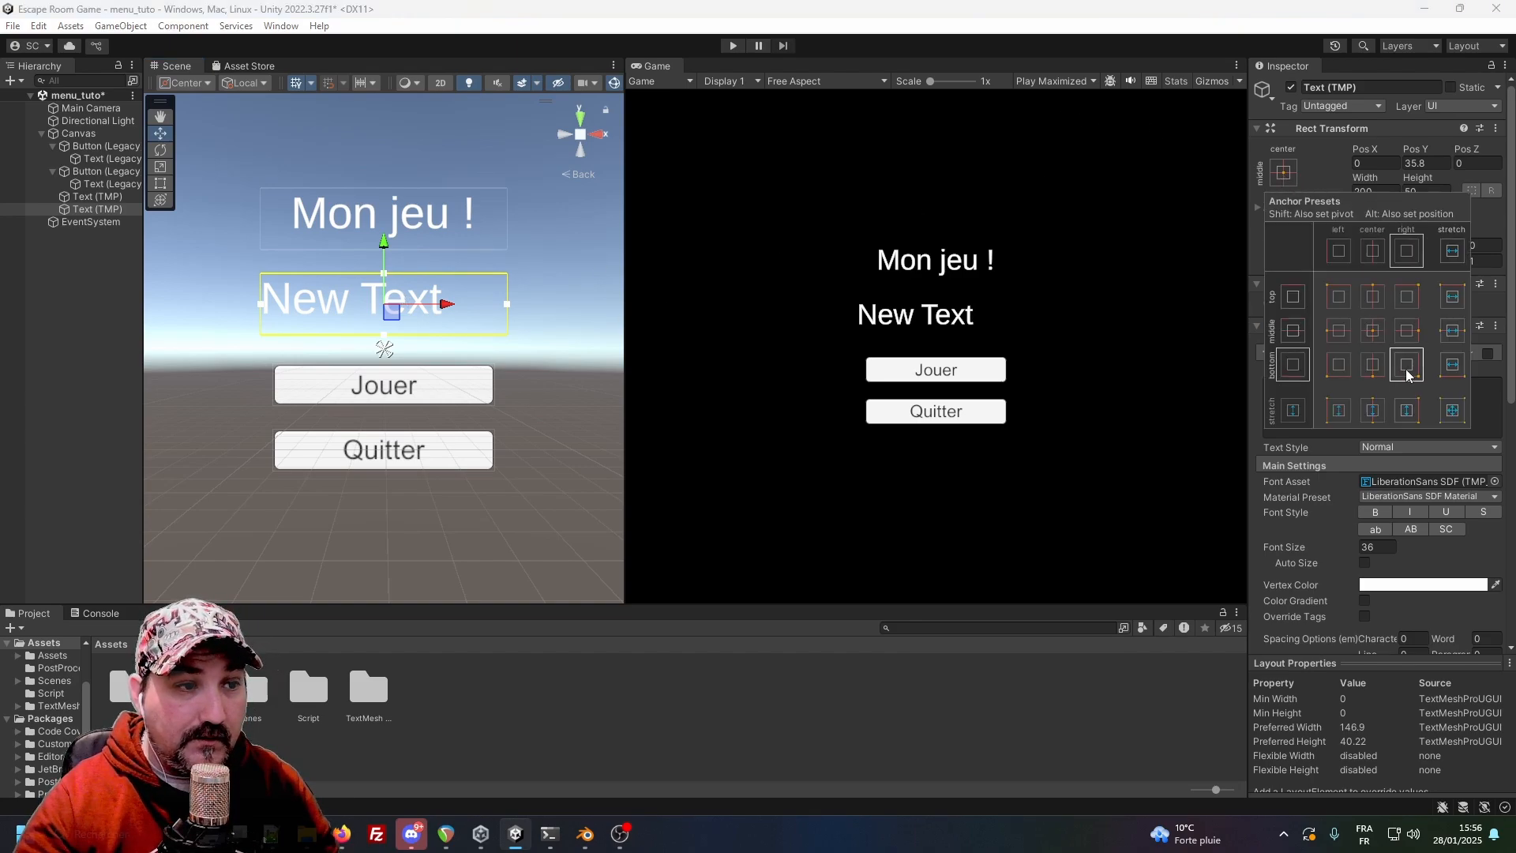
click(1328, 162)
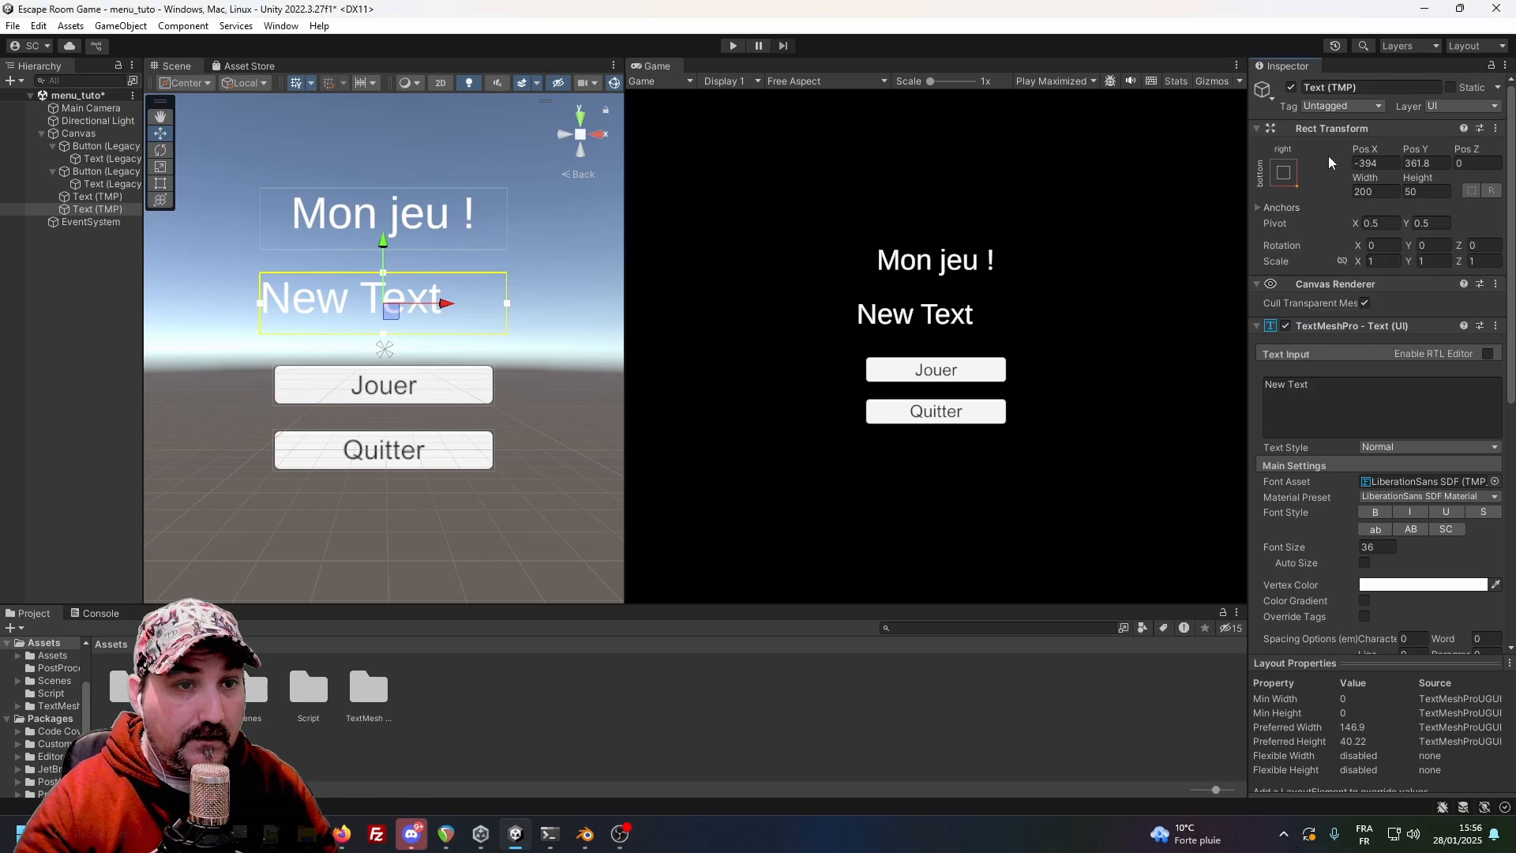
click(1366, 164)
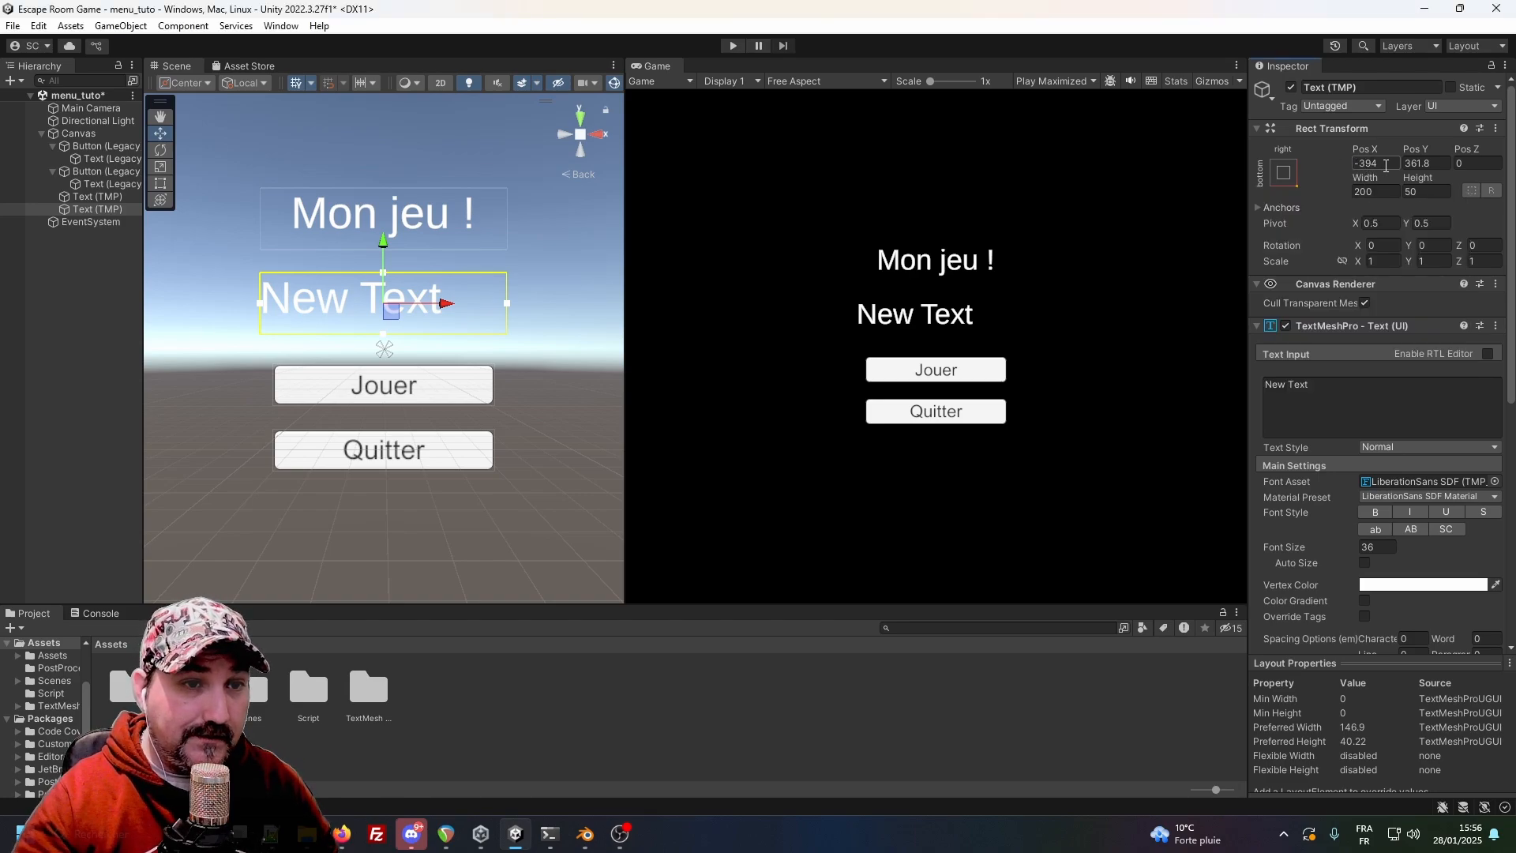
text(0)
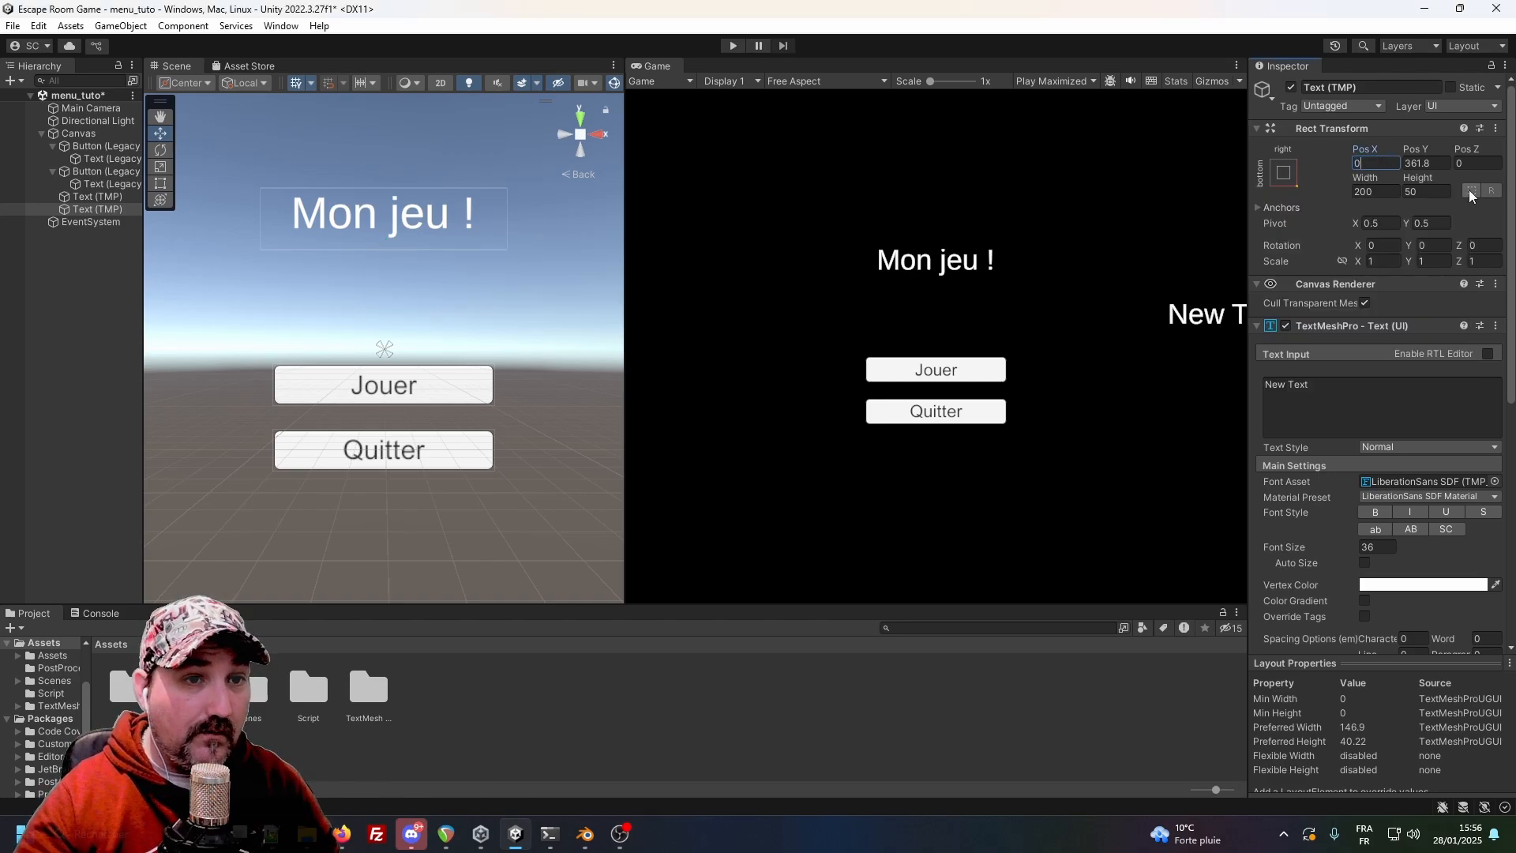
text(0)
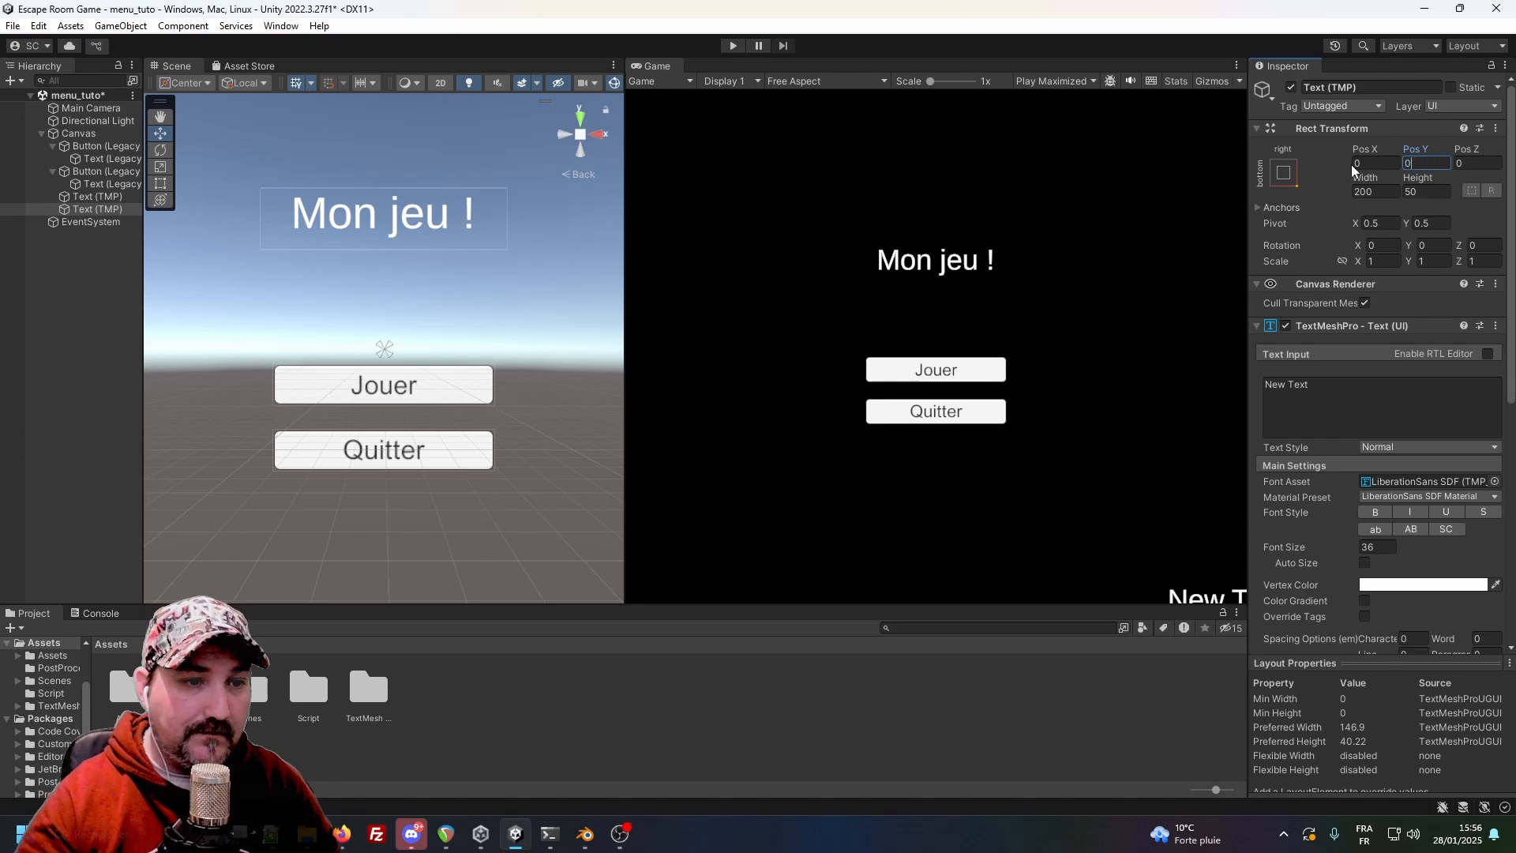
Make the corner text read "version 1.0" at font size 18 and preview the menu in play mode.
click(1295, 391)
text(vers)
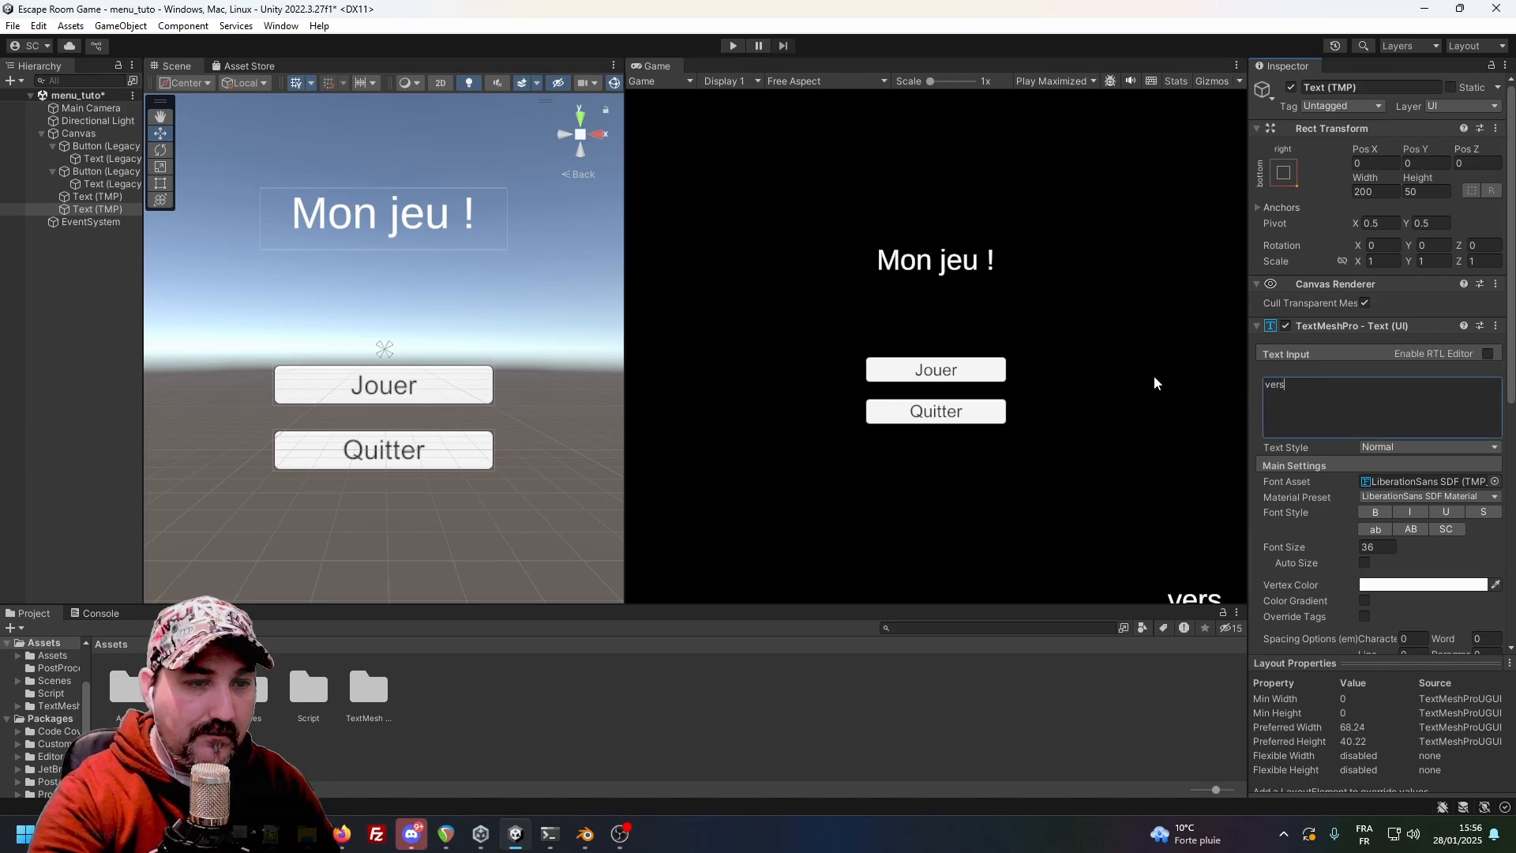
text(ion 1.0)
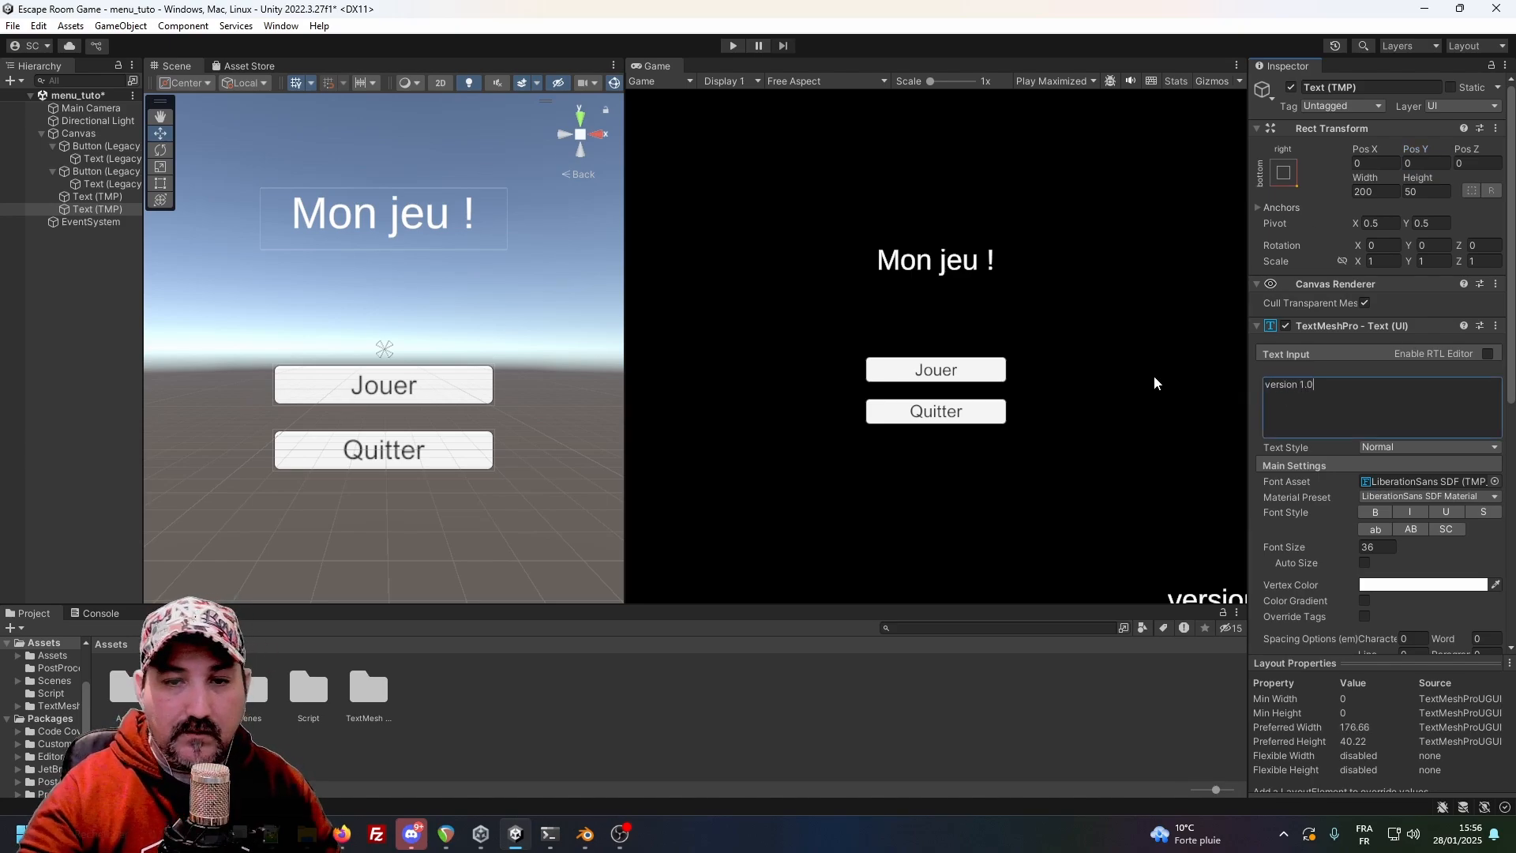
click(1377, 547)
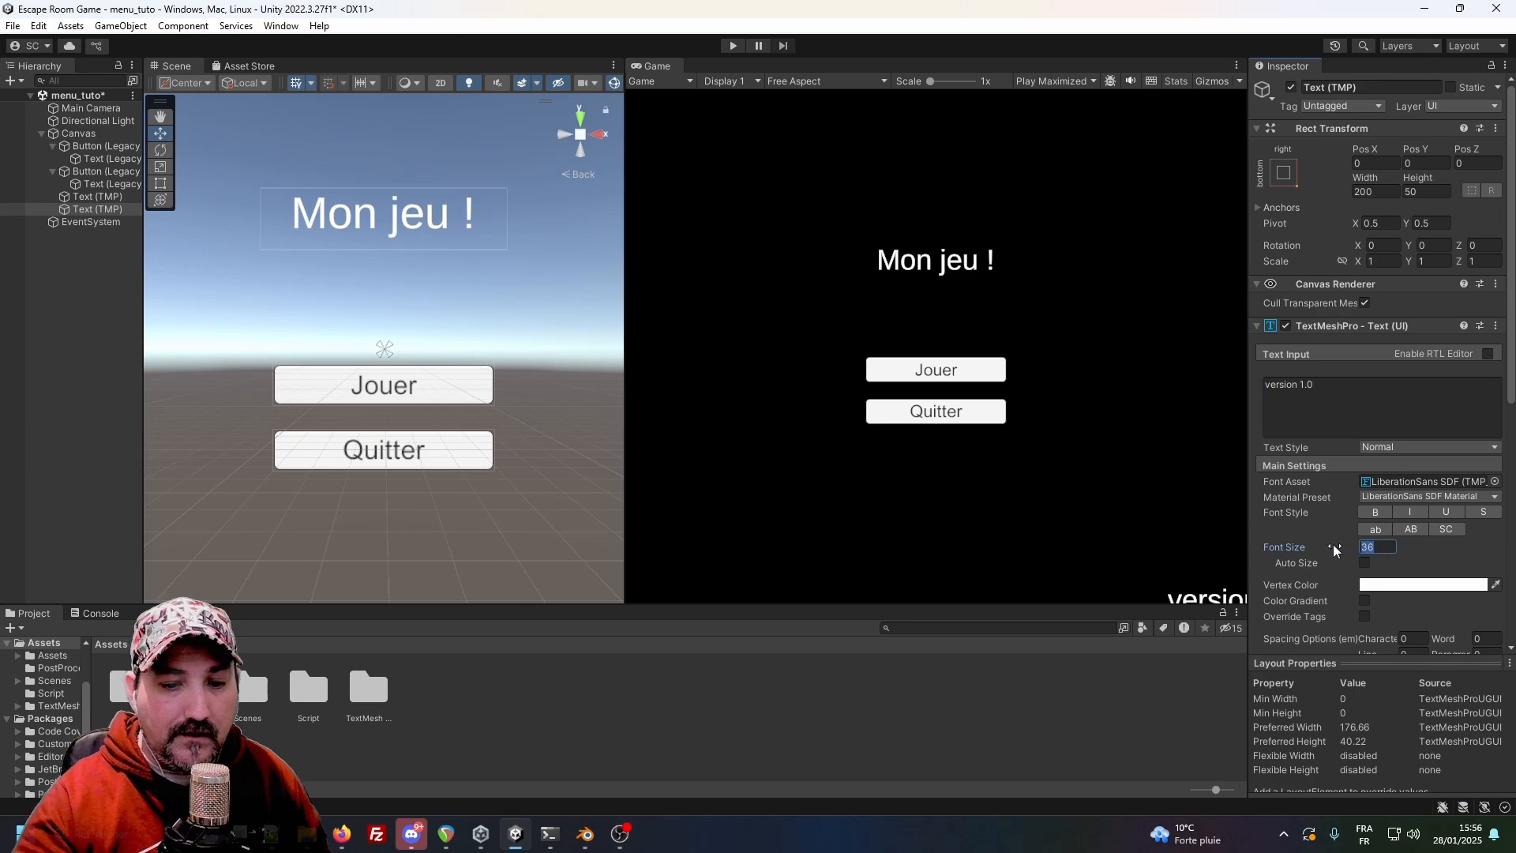
text(10)
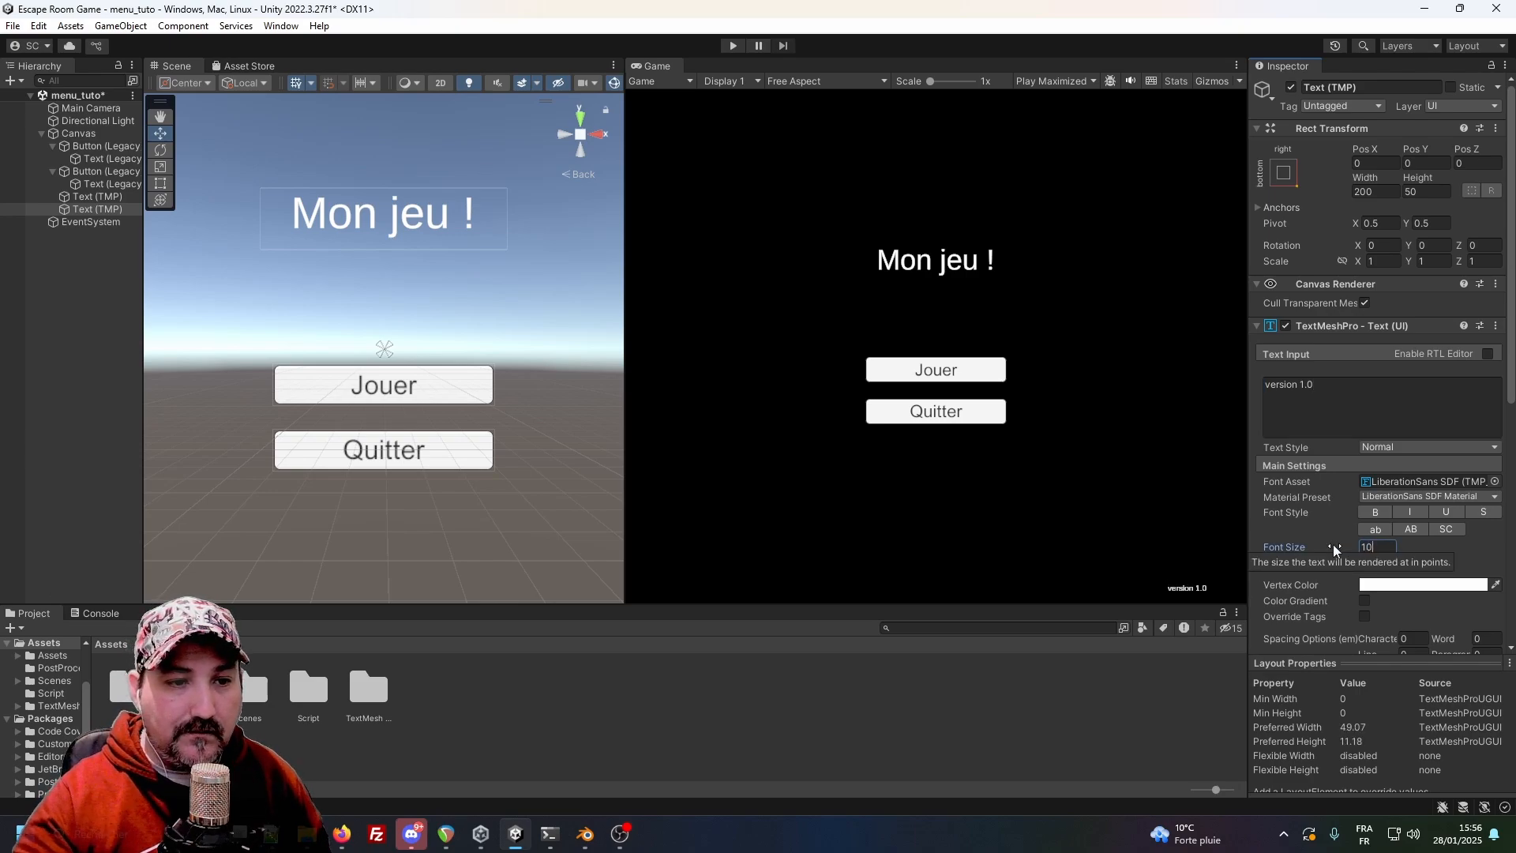
key(BackSpace)
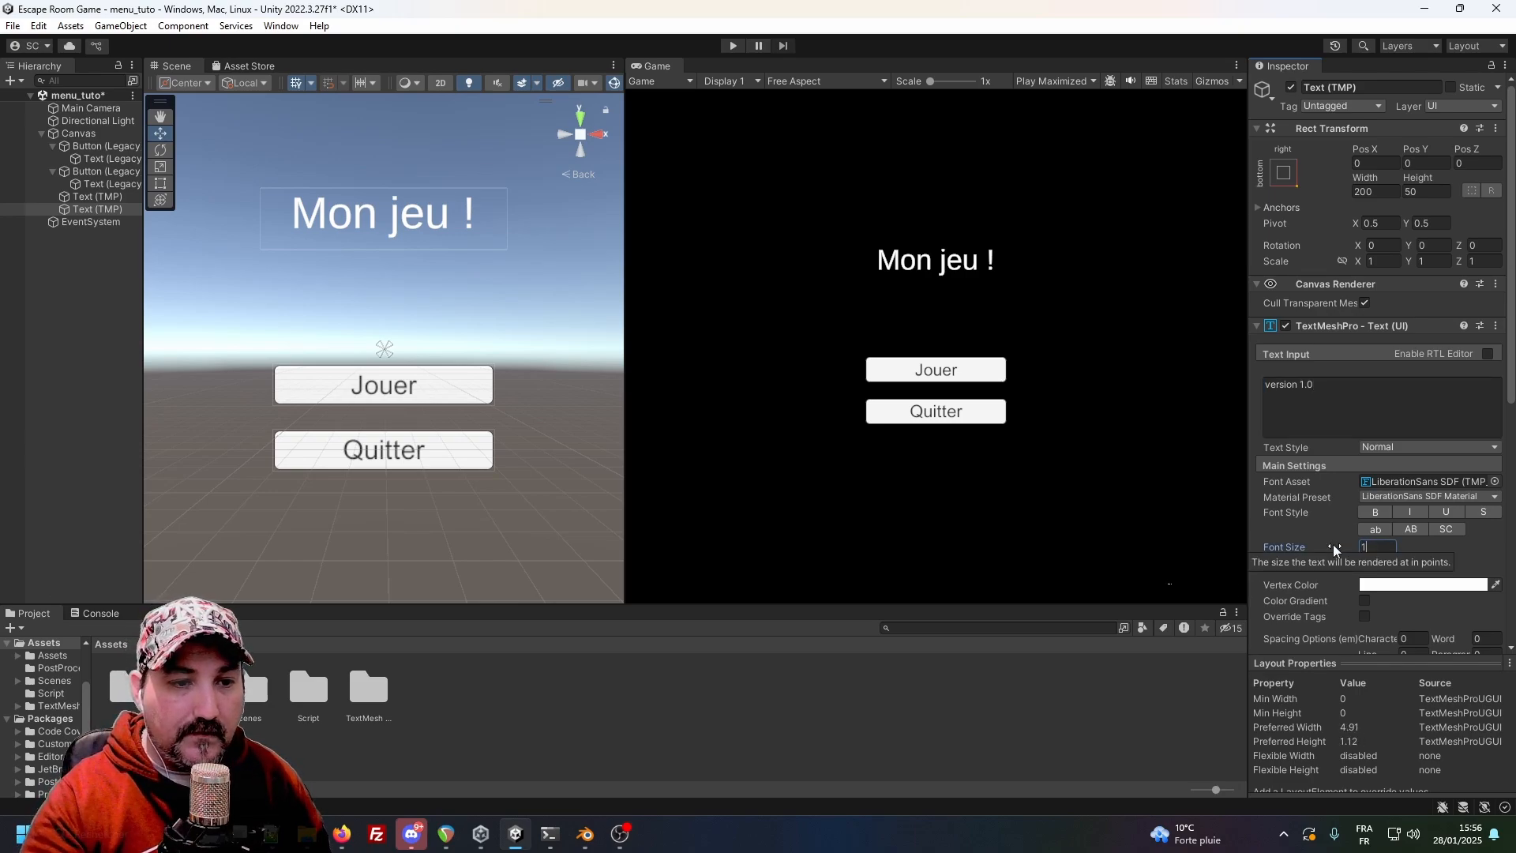
text(8)
click(730, 49)
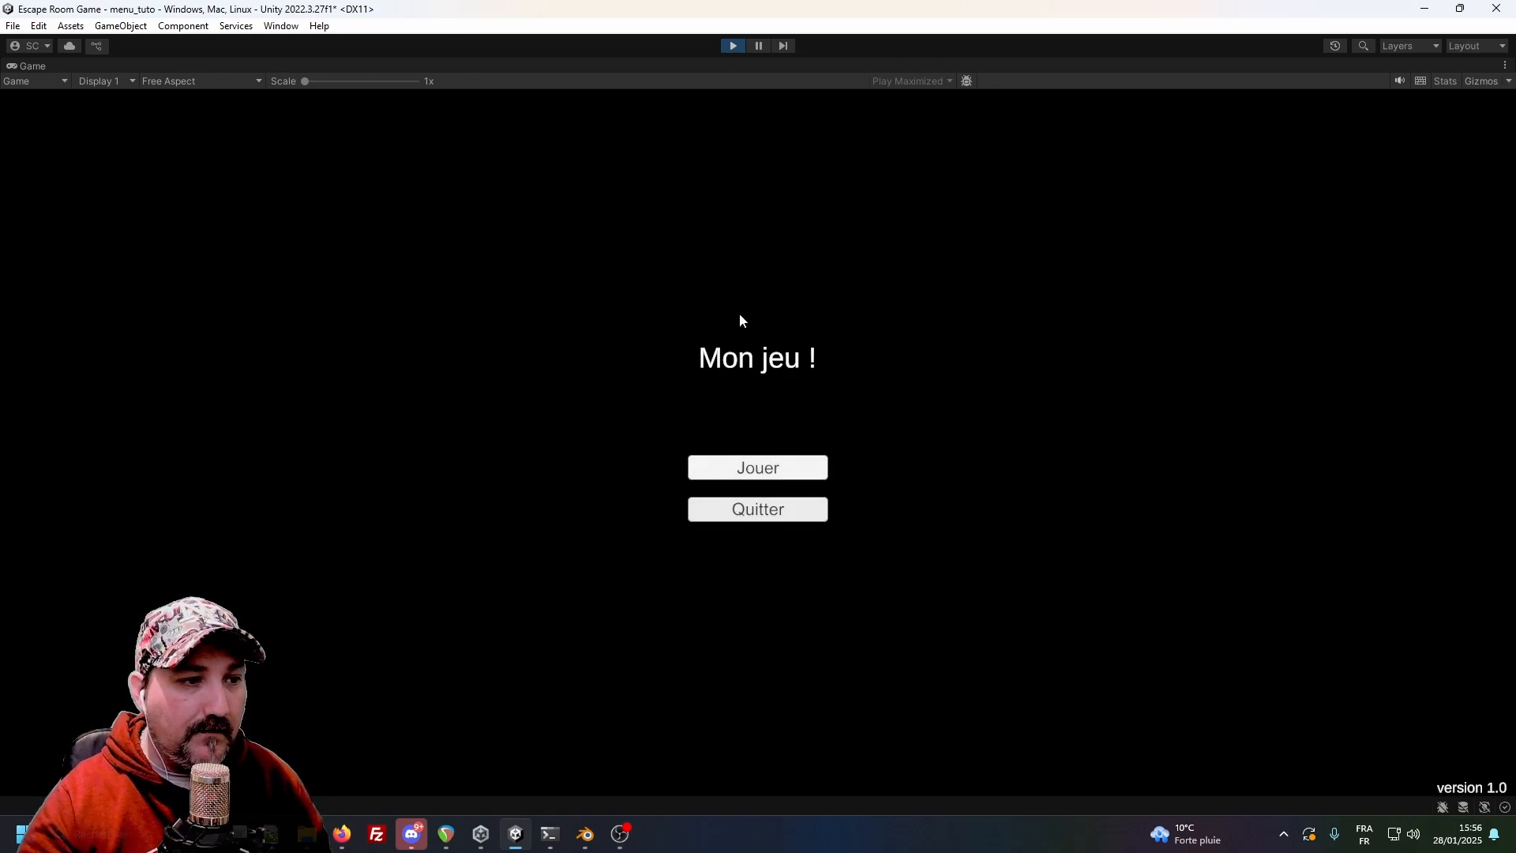
click(732, 49)
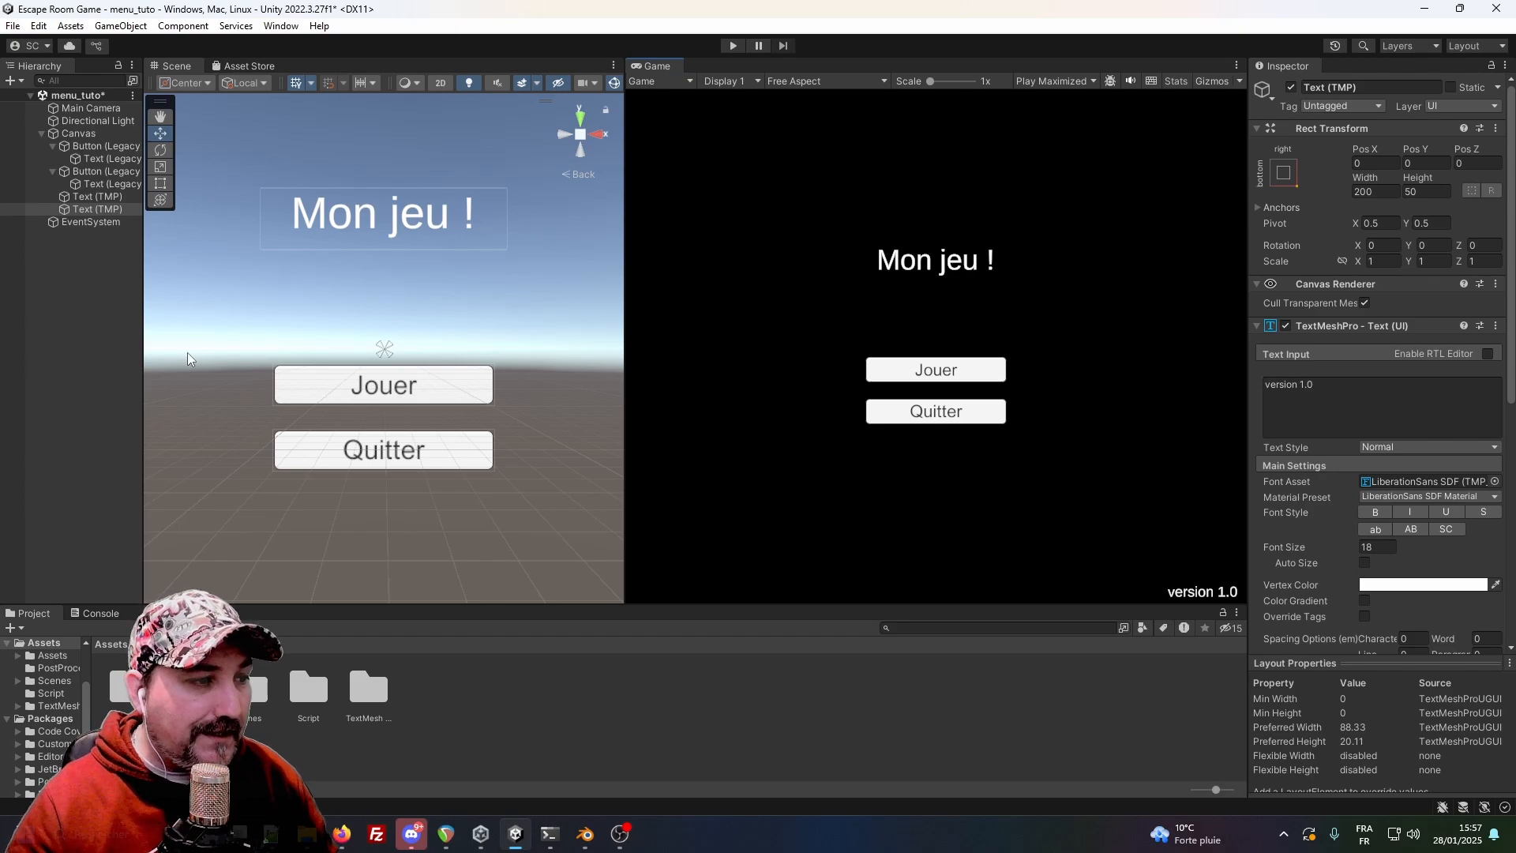
Create a C# script named MenuTuto in the Assets folder.
right_click(485, 719)
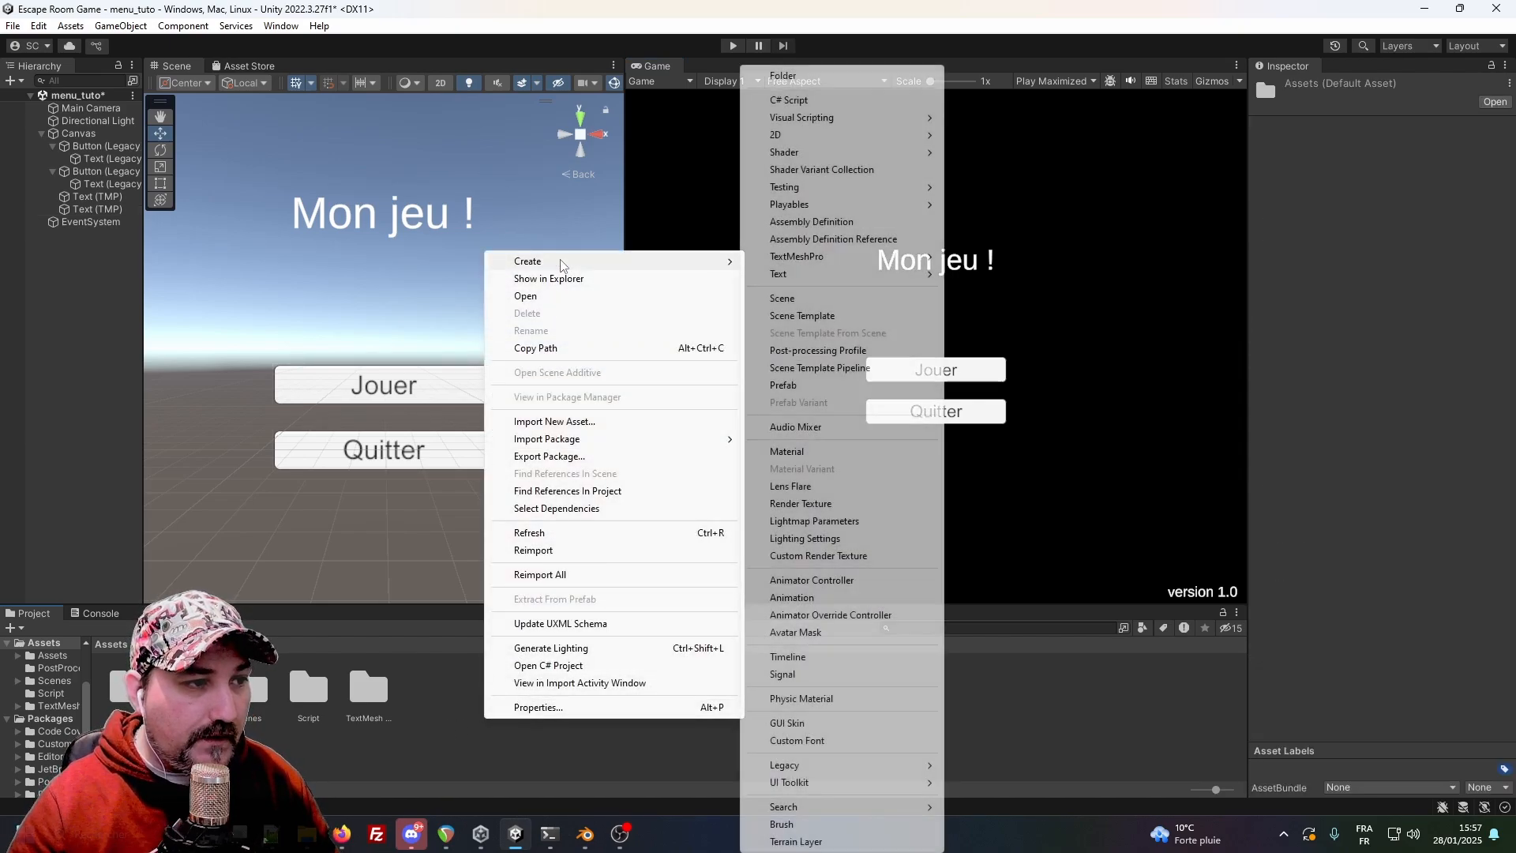
mouse_move(710, 261)
click(804, 102)
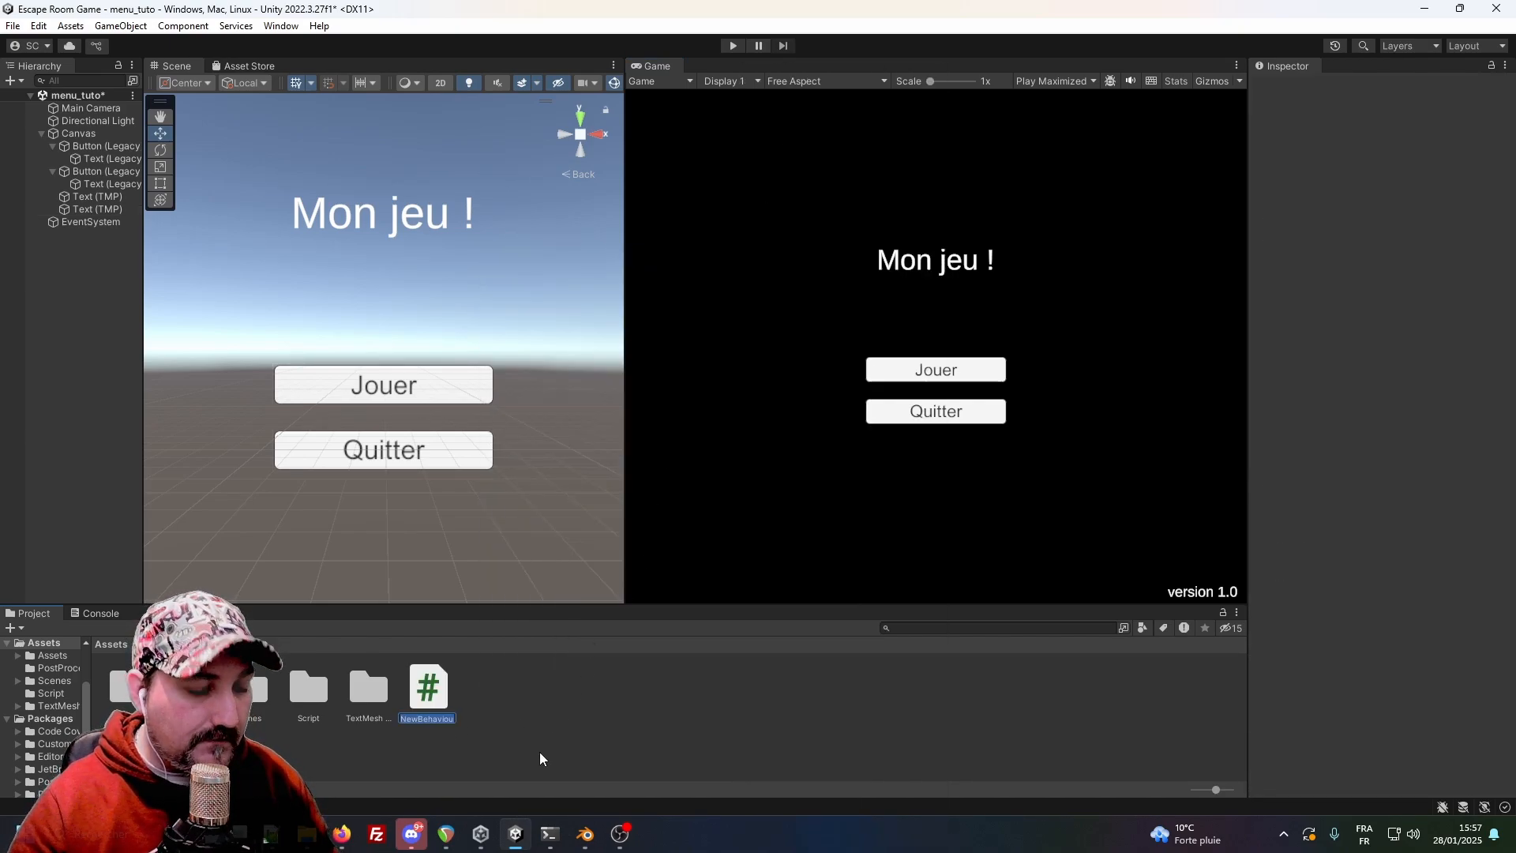
text(MenuTuto)
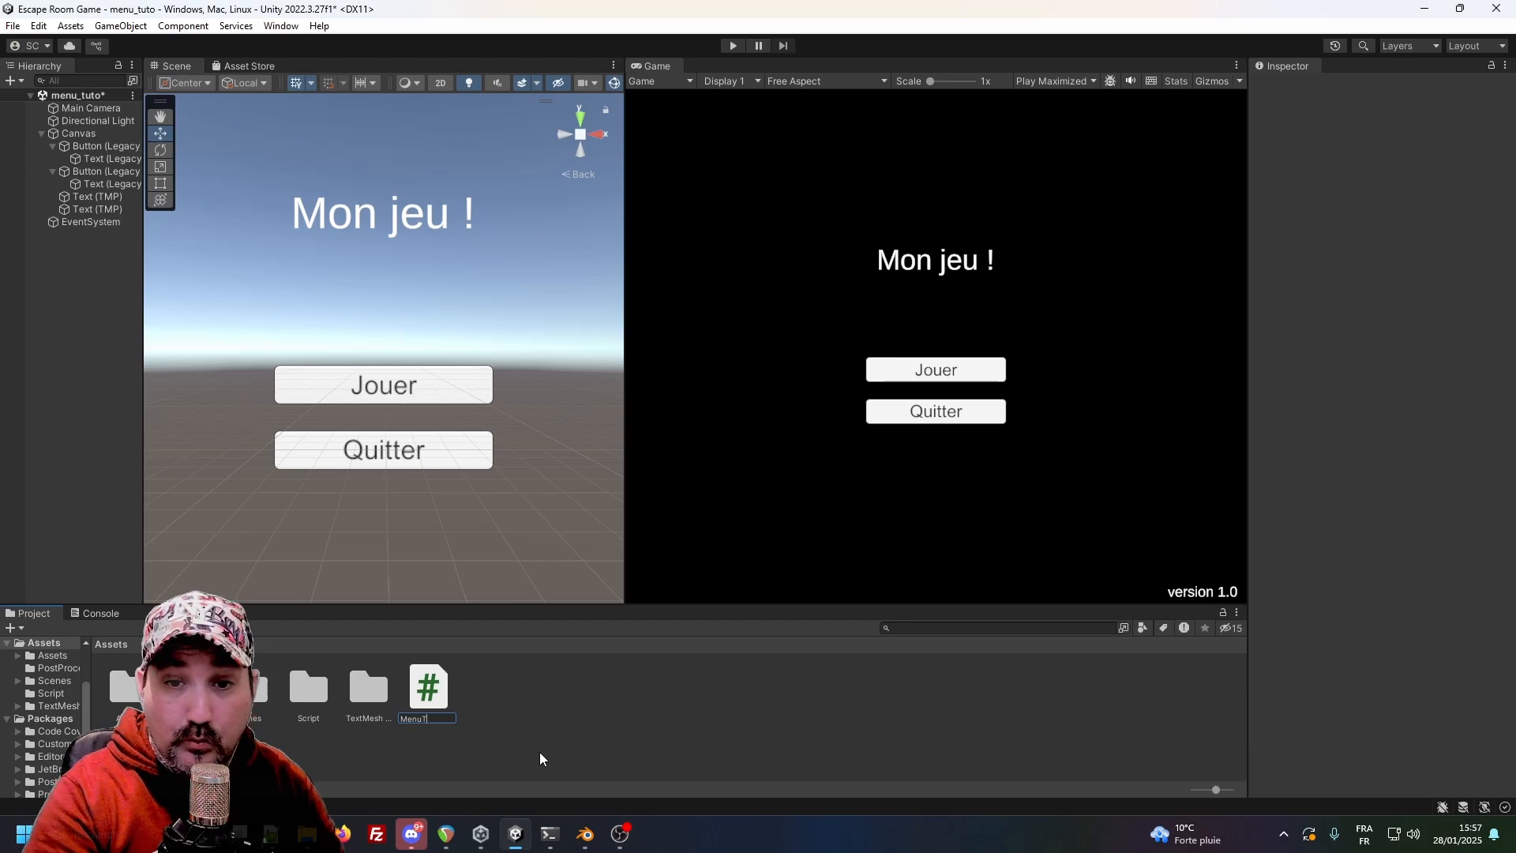
key(Return)
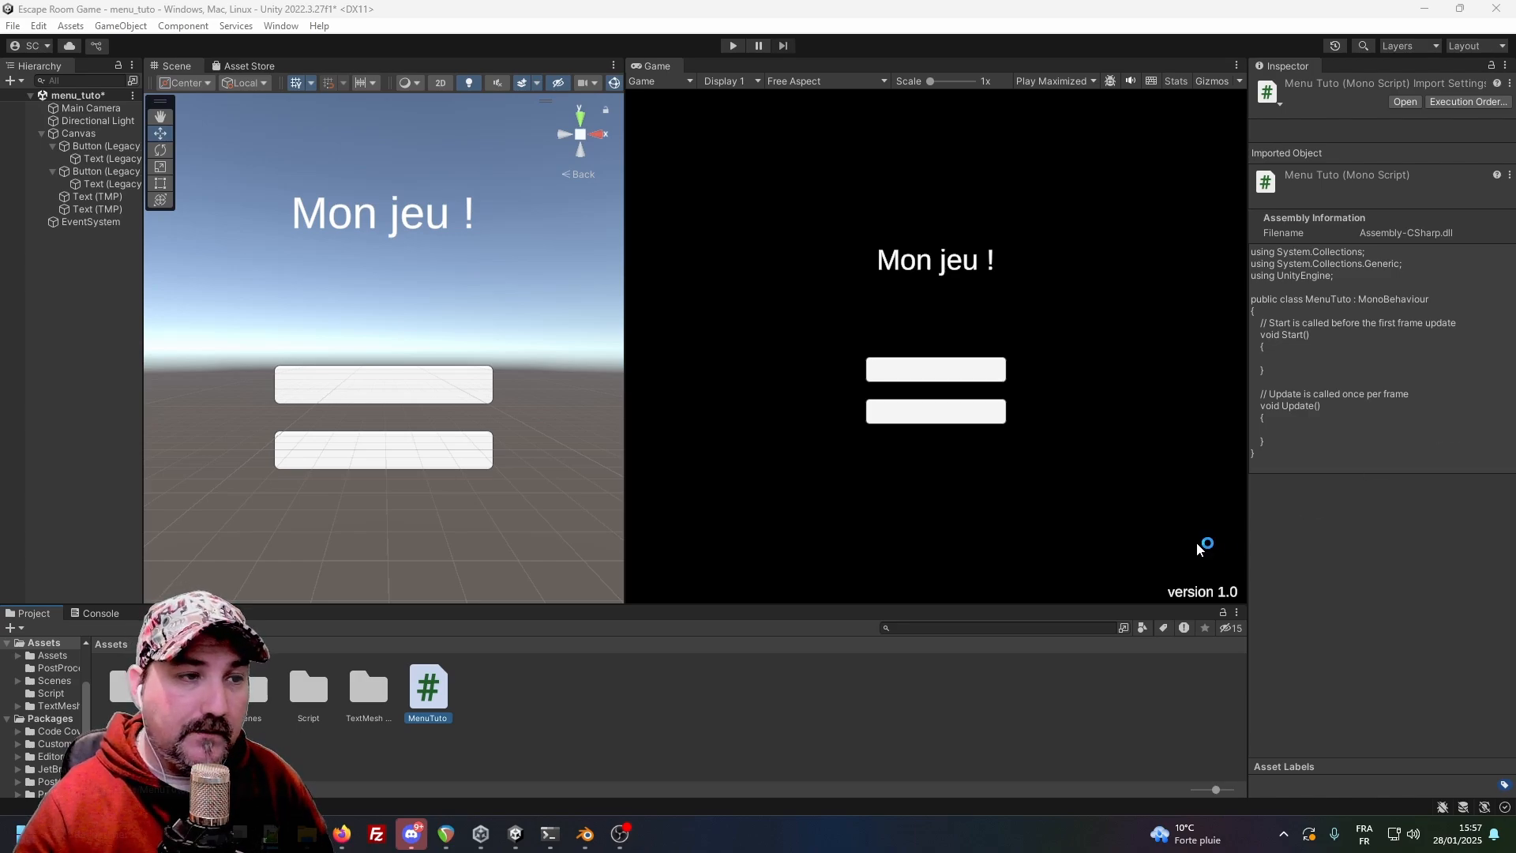
Open the MenuTuto script in Notepad++ and check which syntax language is set for it.
drag(1348, 557, 87, 125)
click(1394, 120)
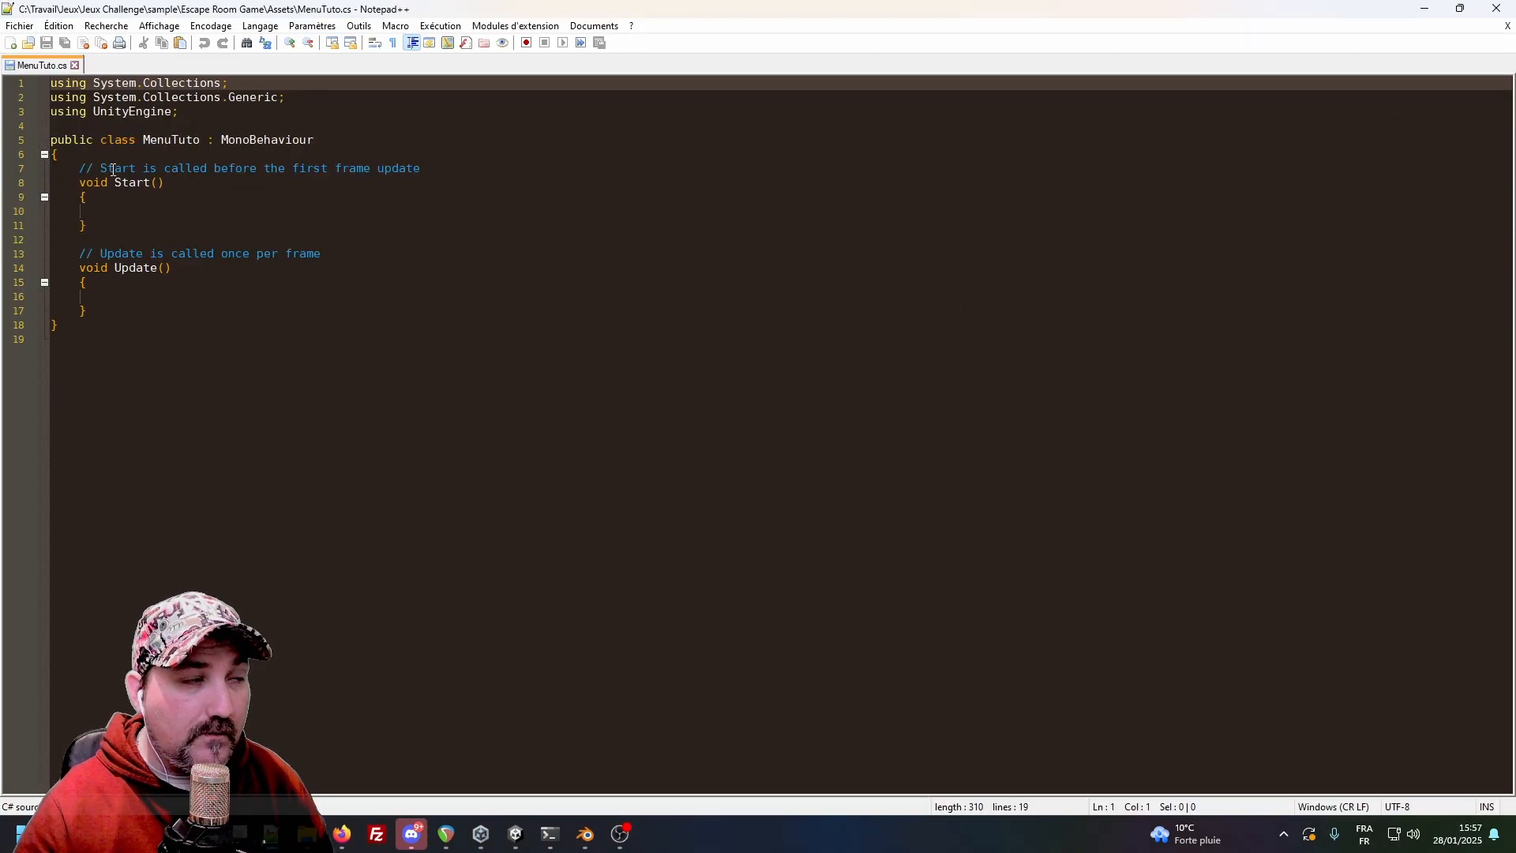
click(151, 26)
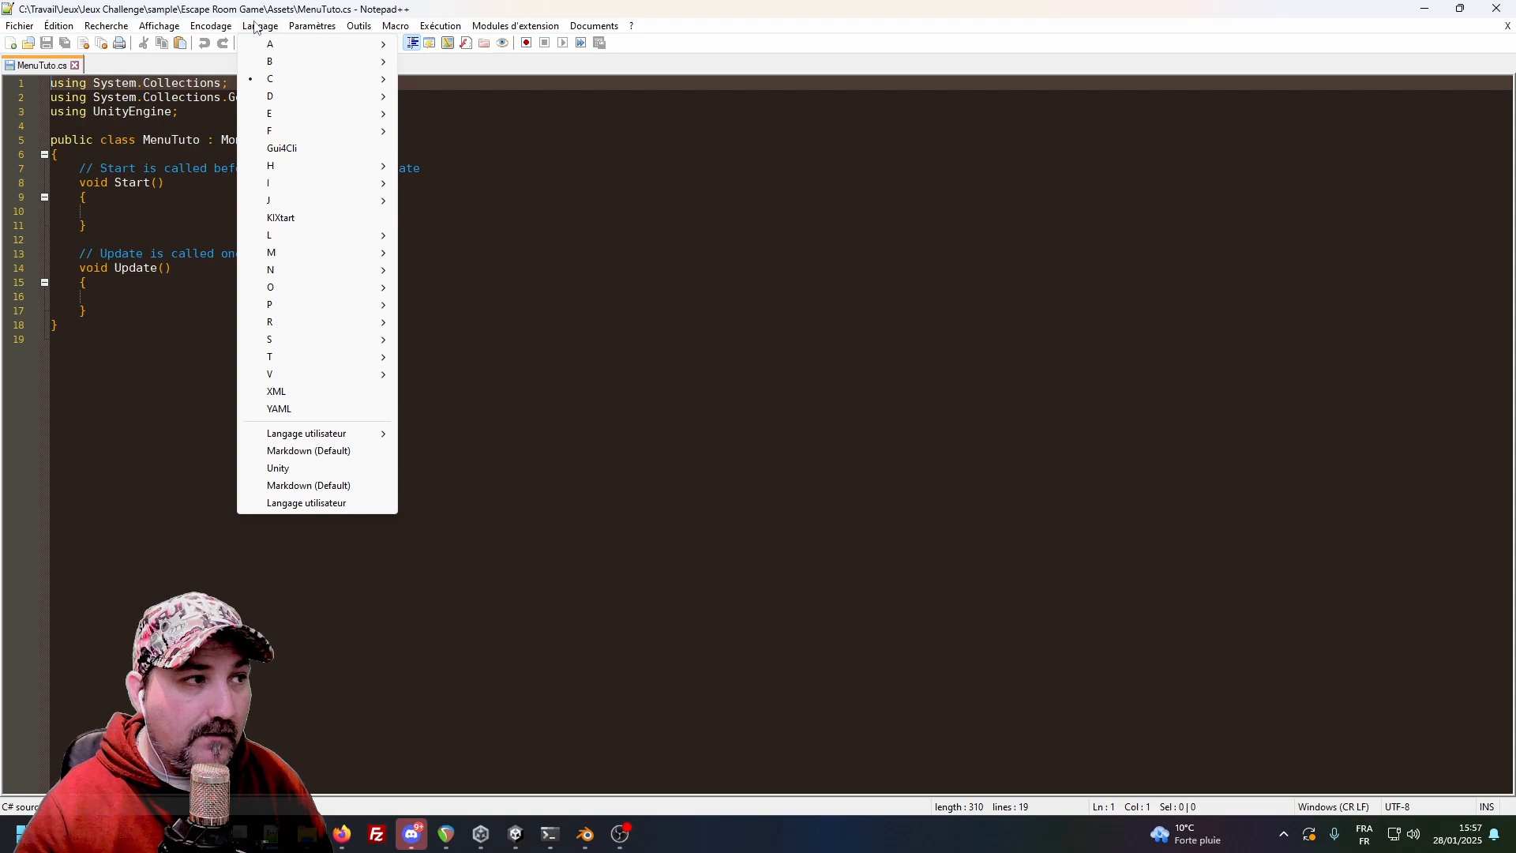
mouse_move(272, 79)
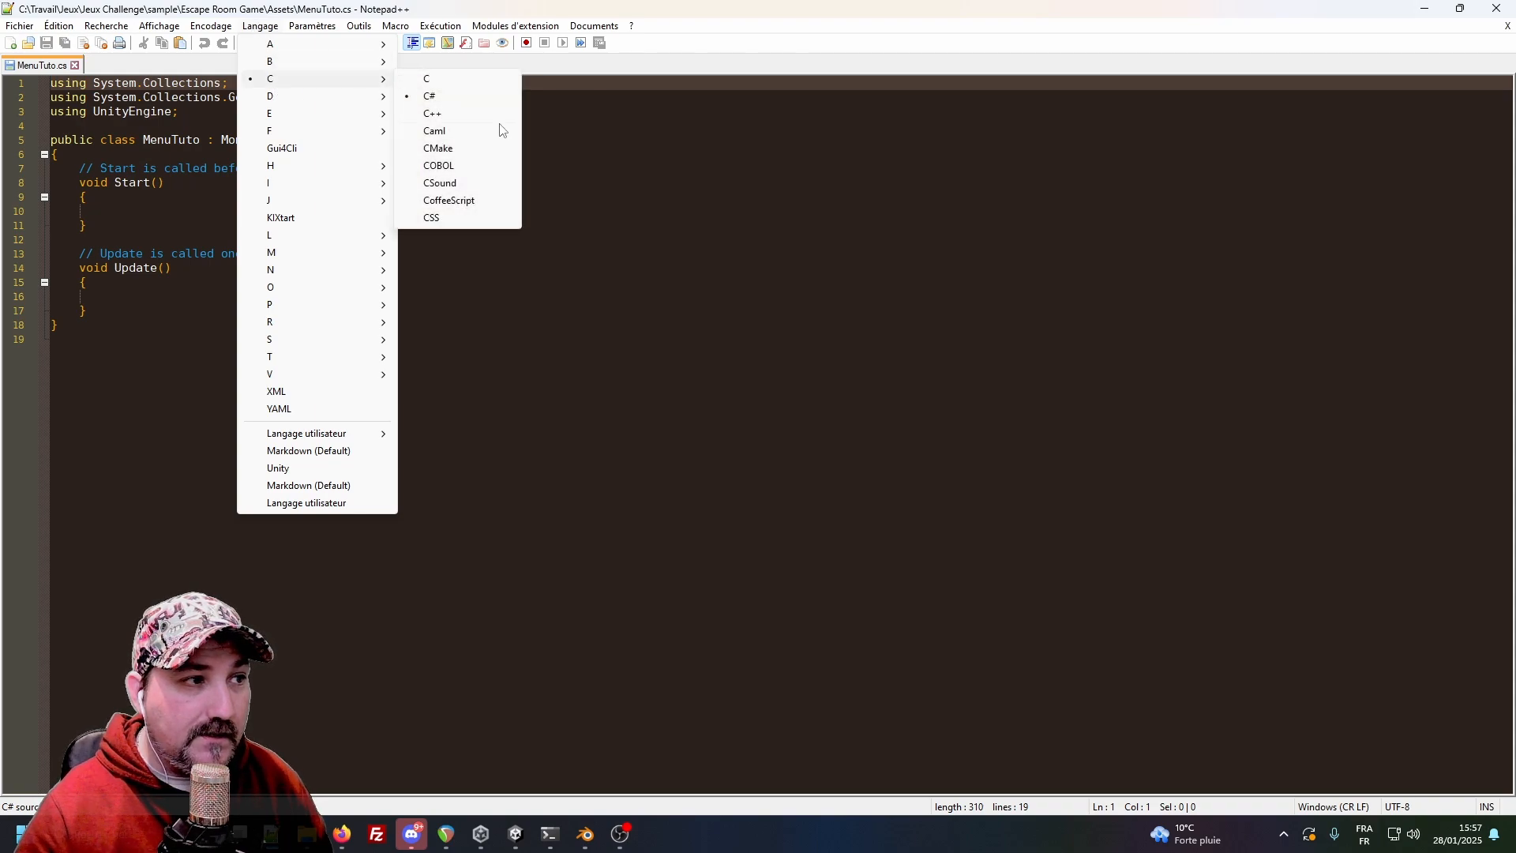
click(169, 182)
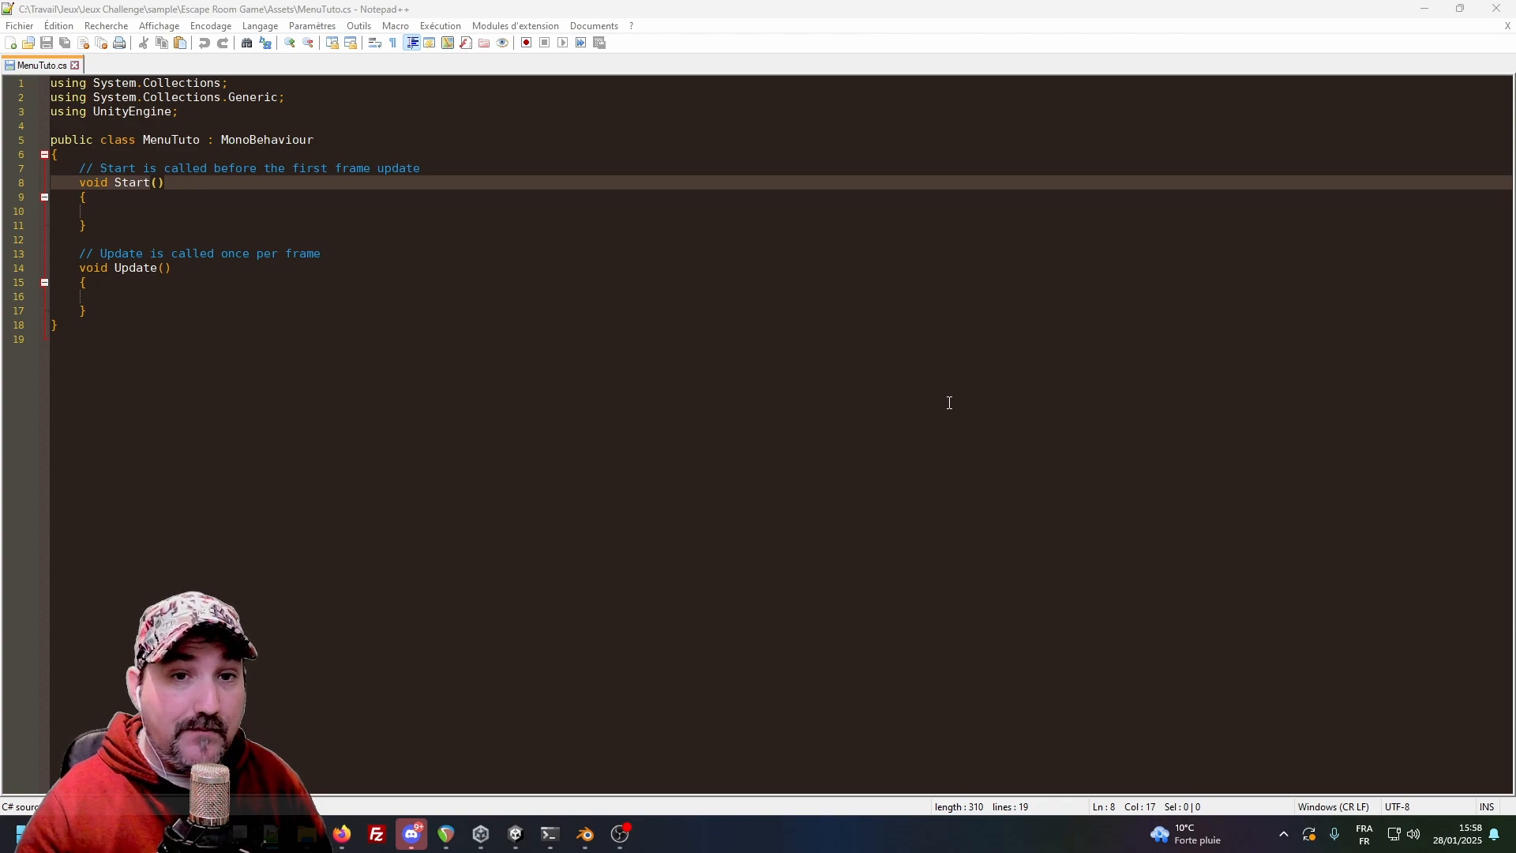
Declare a public Button variable named playButton at the start of the MenuTuto class, above the Start method.
click(81, 160)
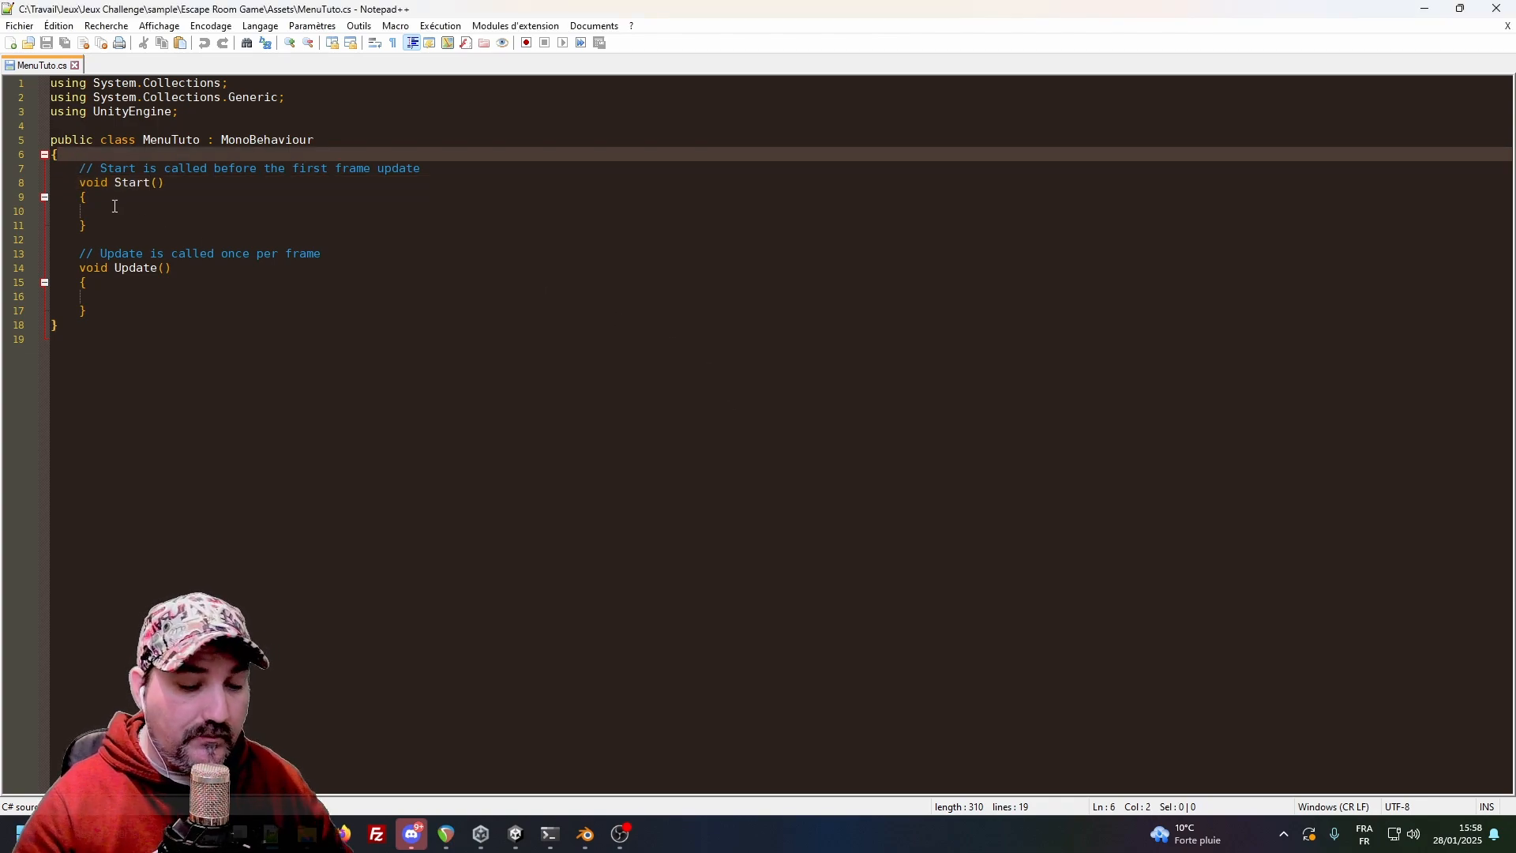
key(Return)
key(Return)
key(Up)
key(Tab)
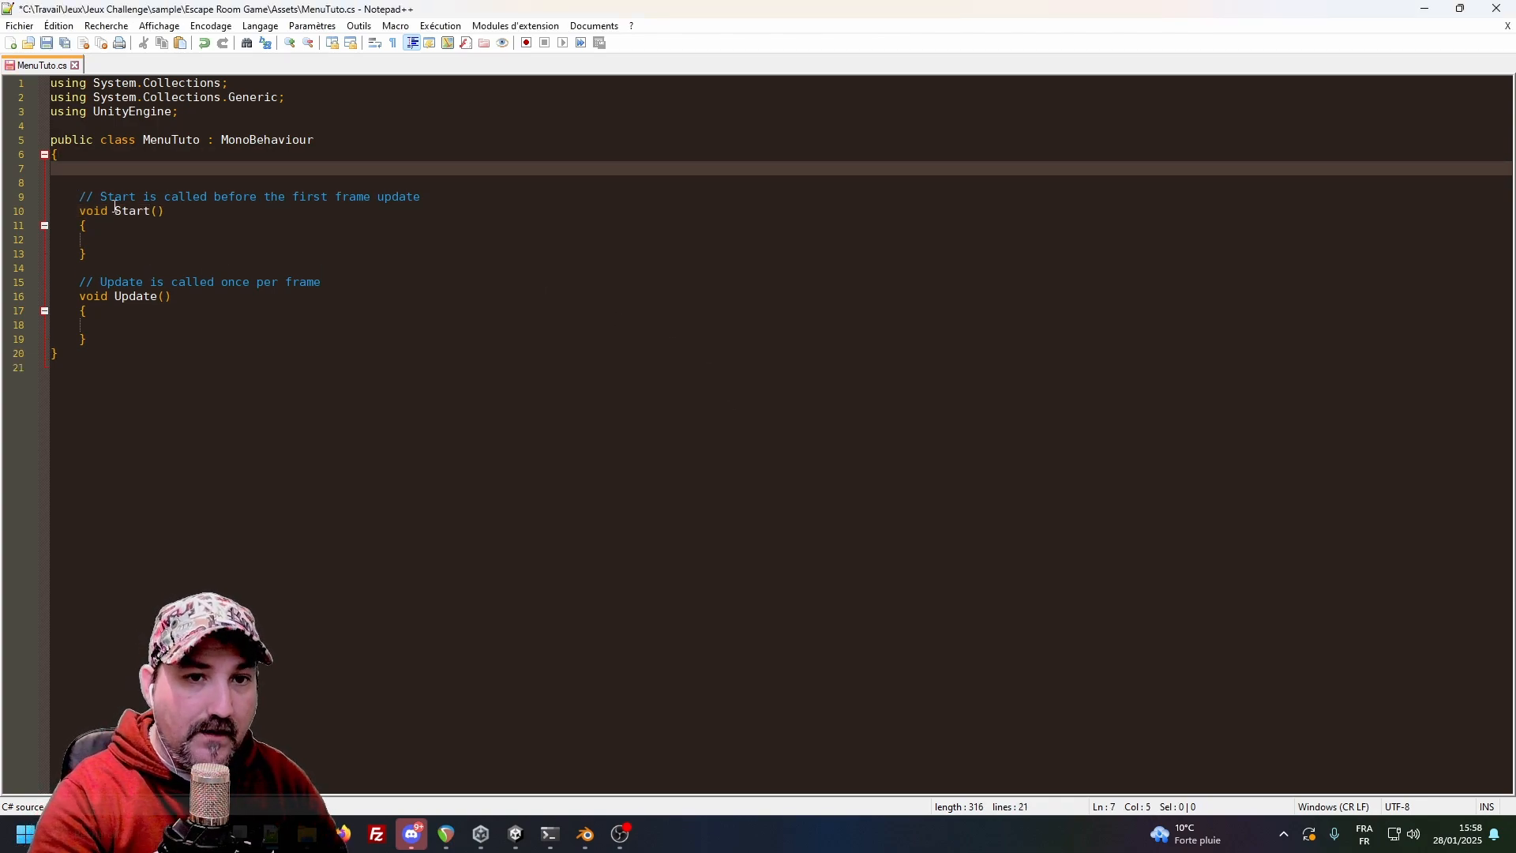
text(public)
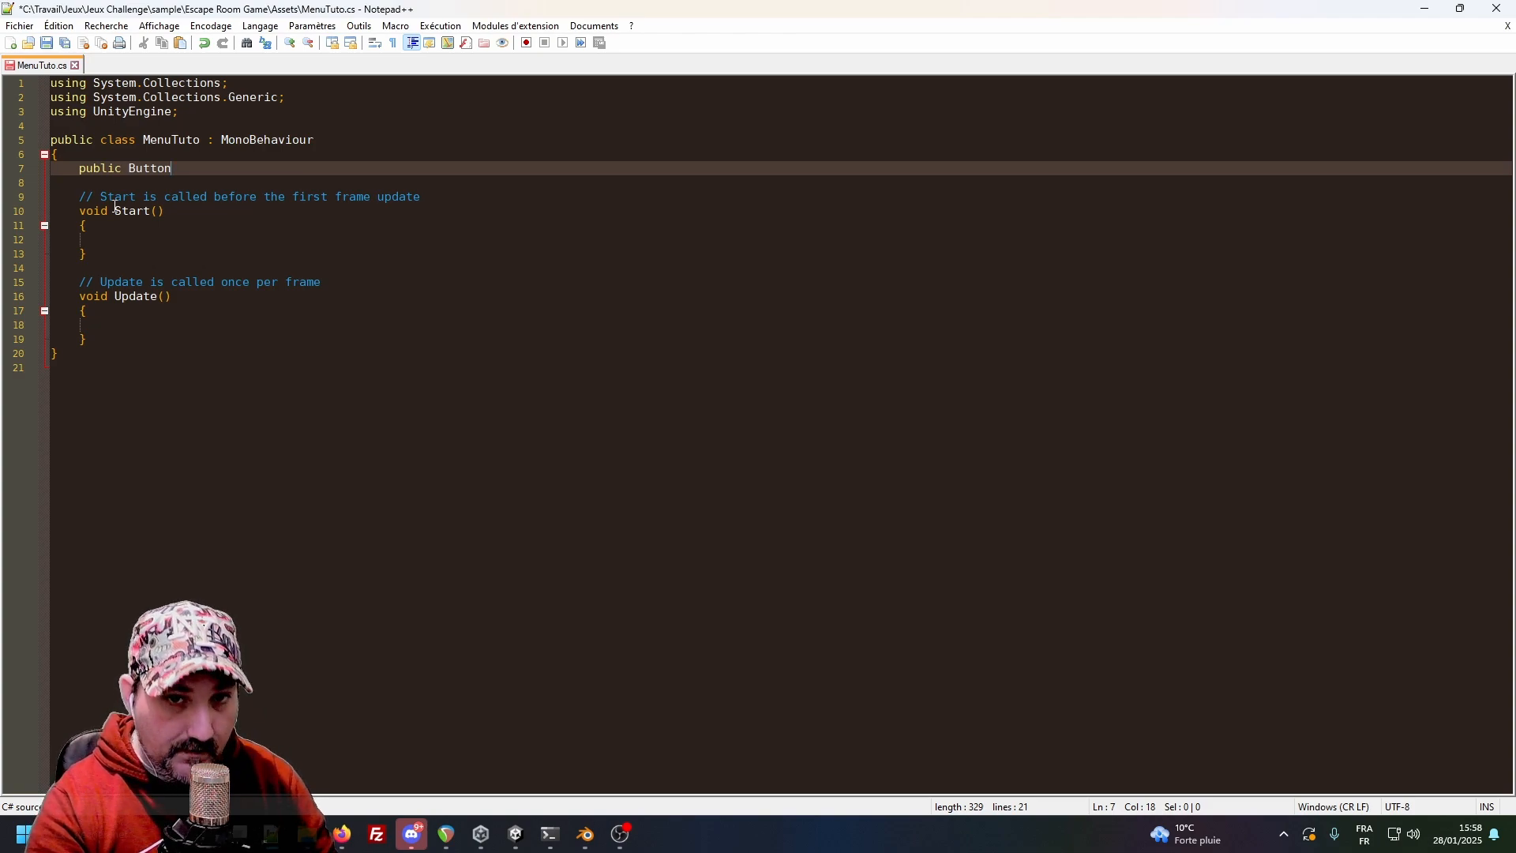
text(Button)
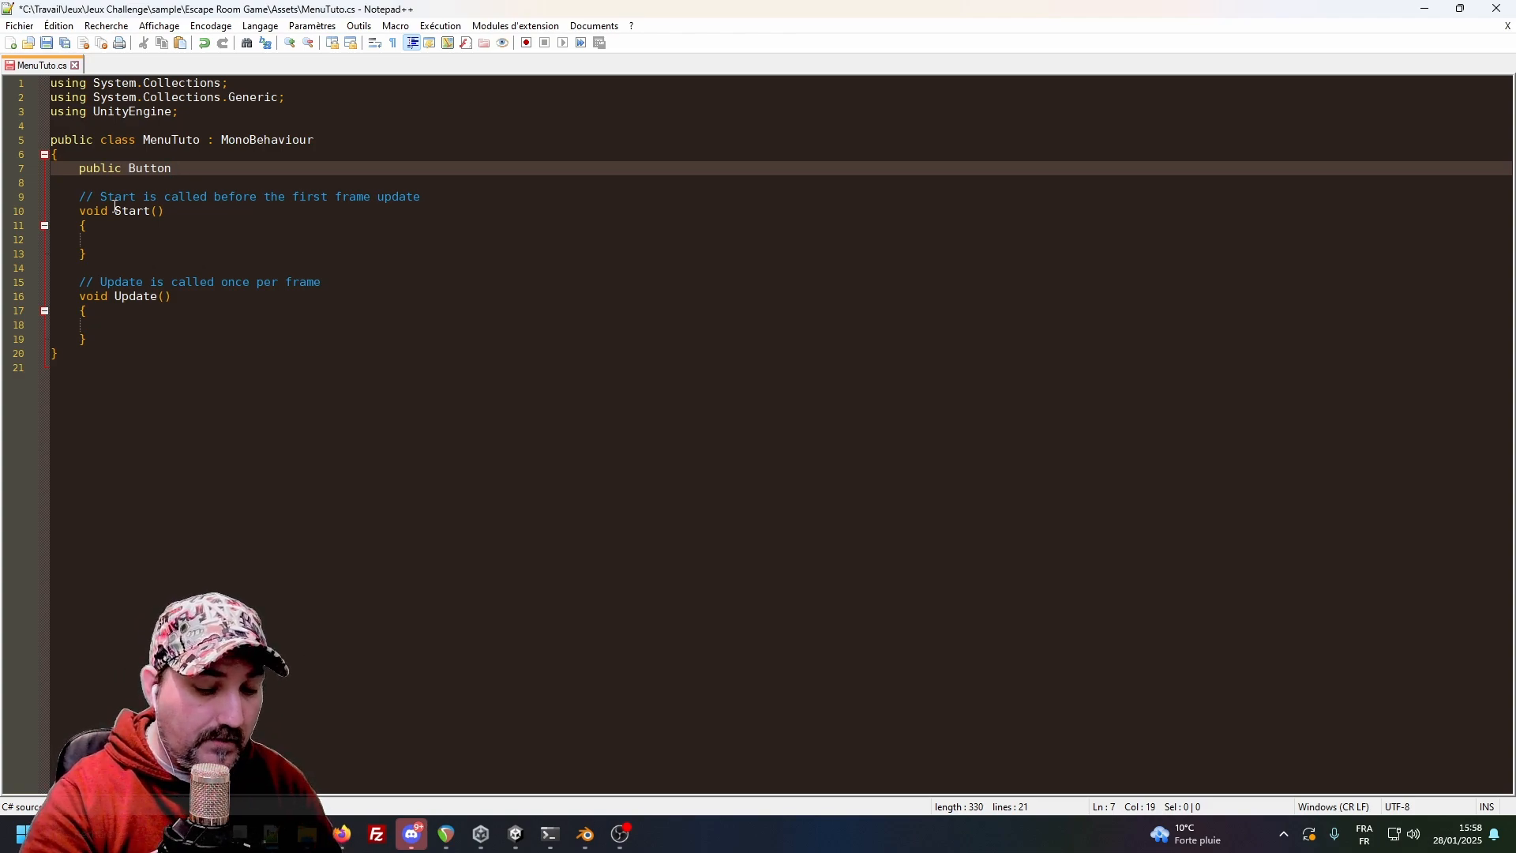
text( playButton;)
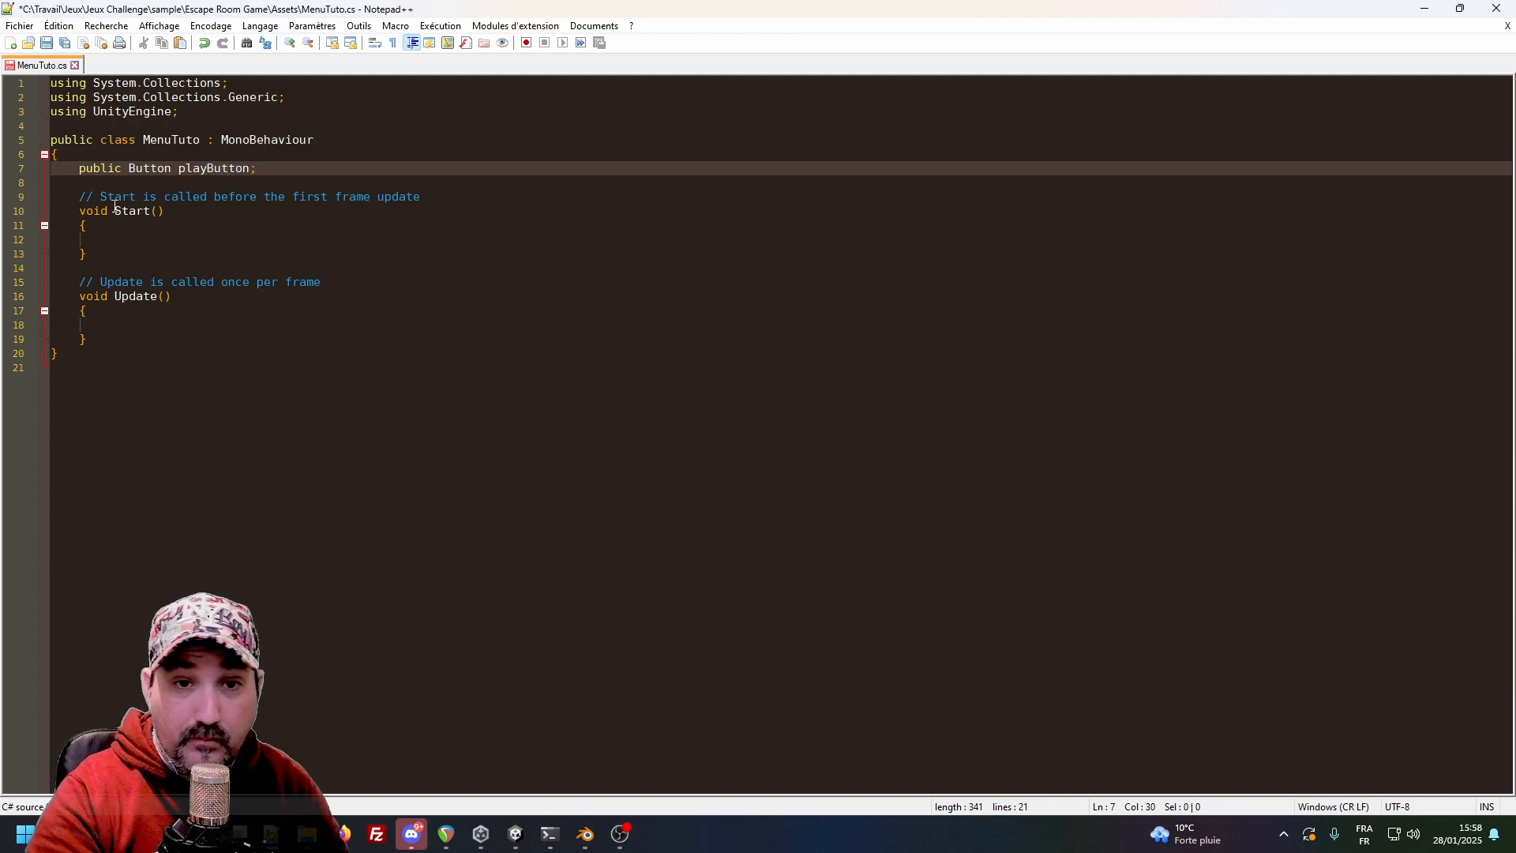
key(Return)
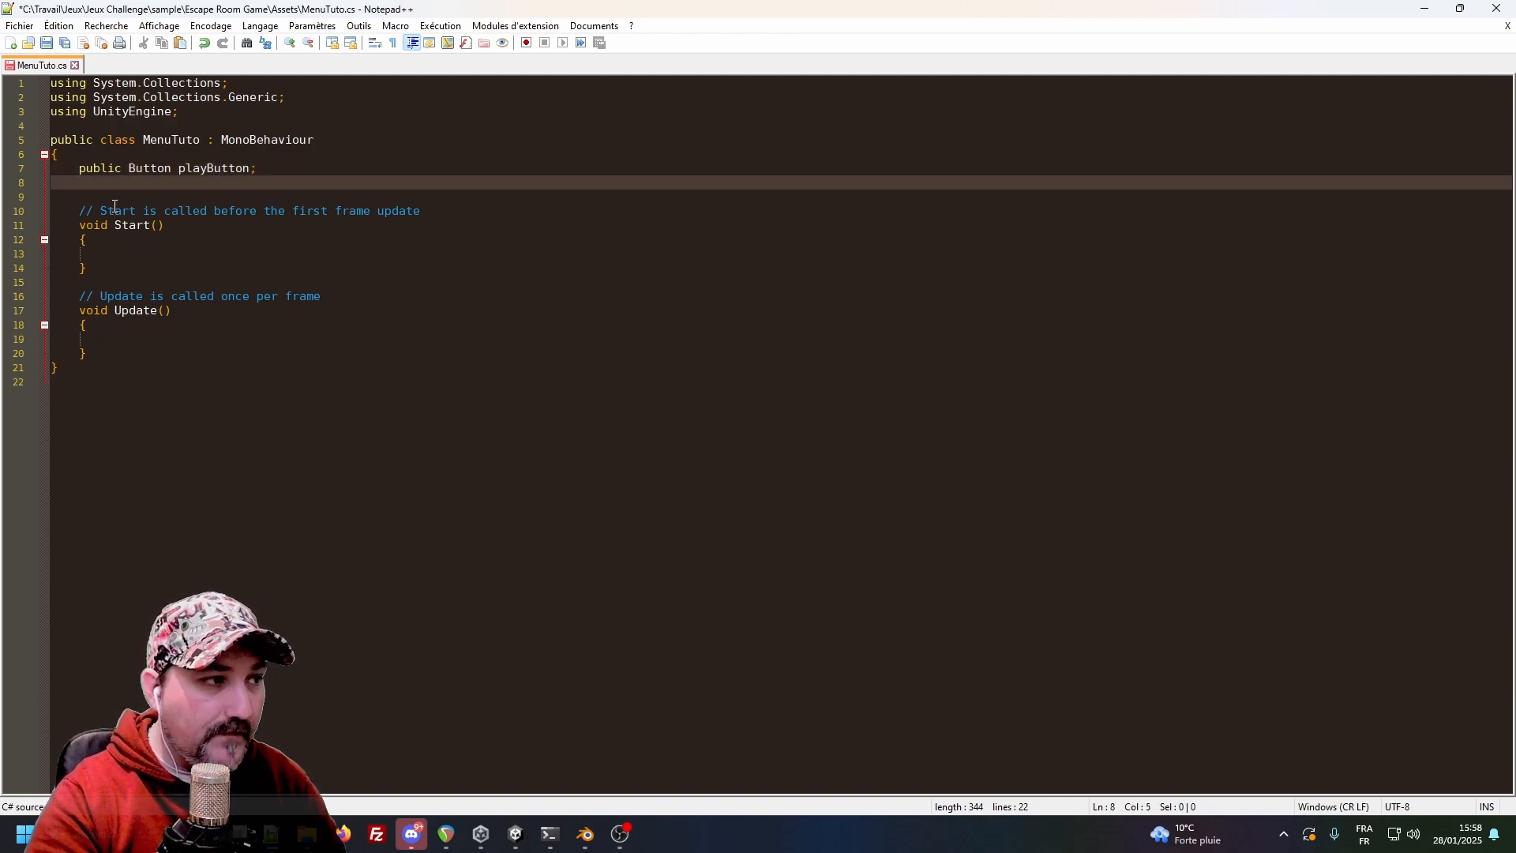
Declare a public Button variable named quitButton below playButton, save the script and switch to Unity.
text(public But)
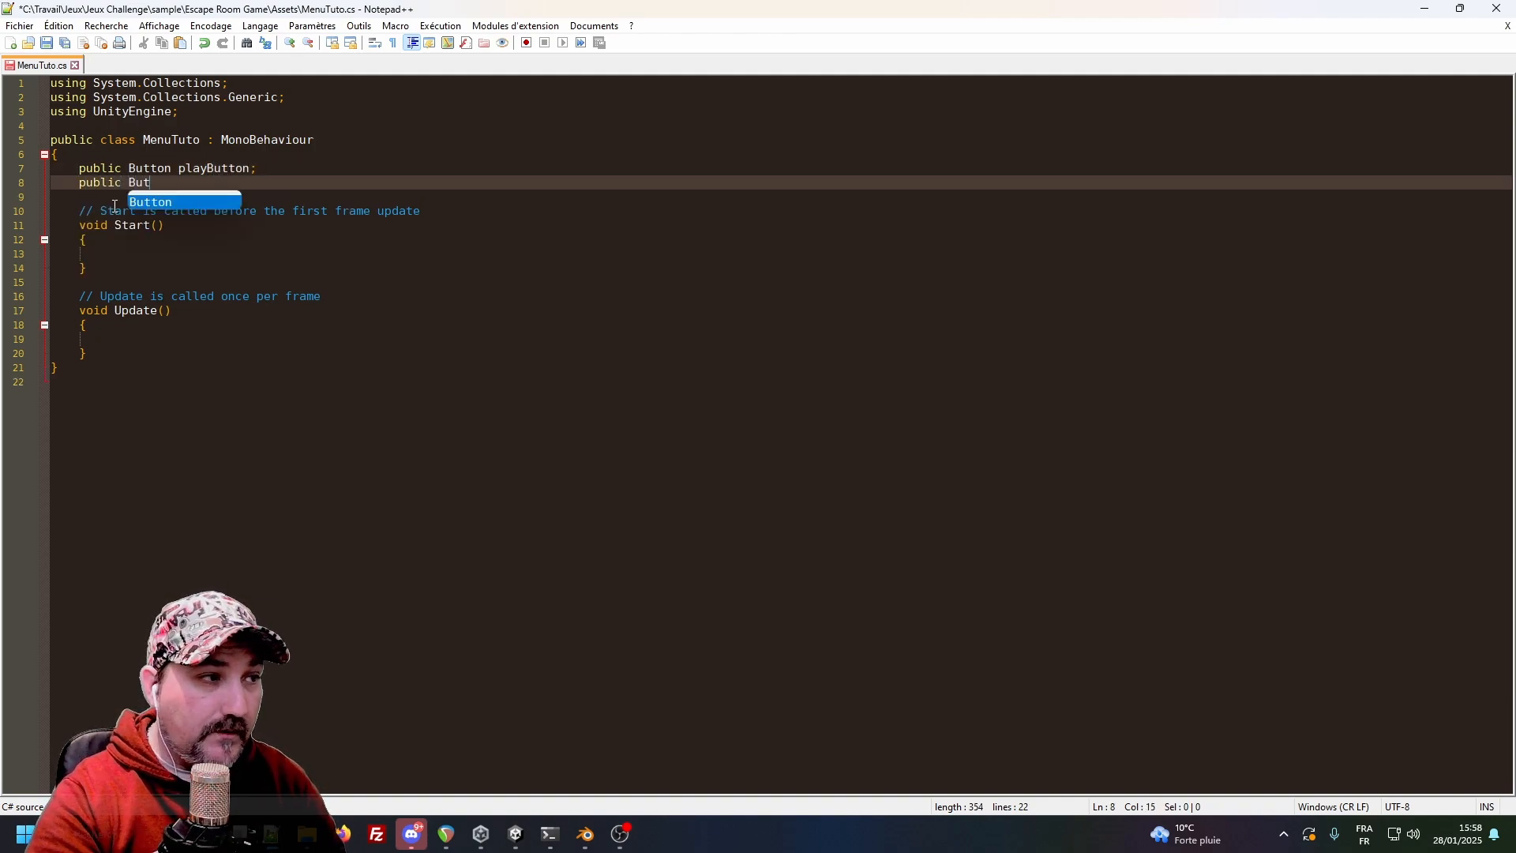
text(ton quitButton)
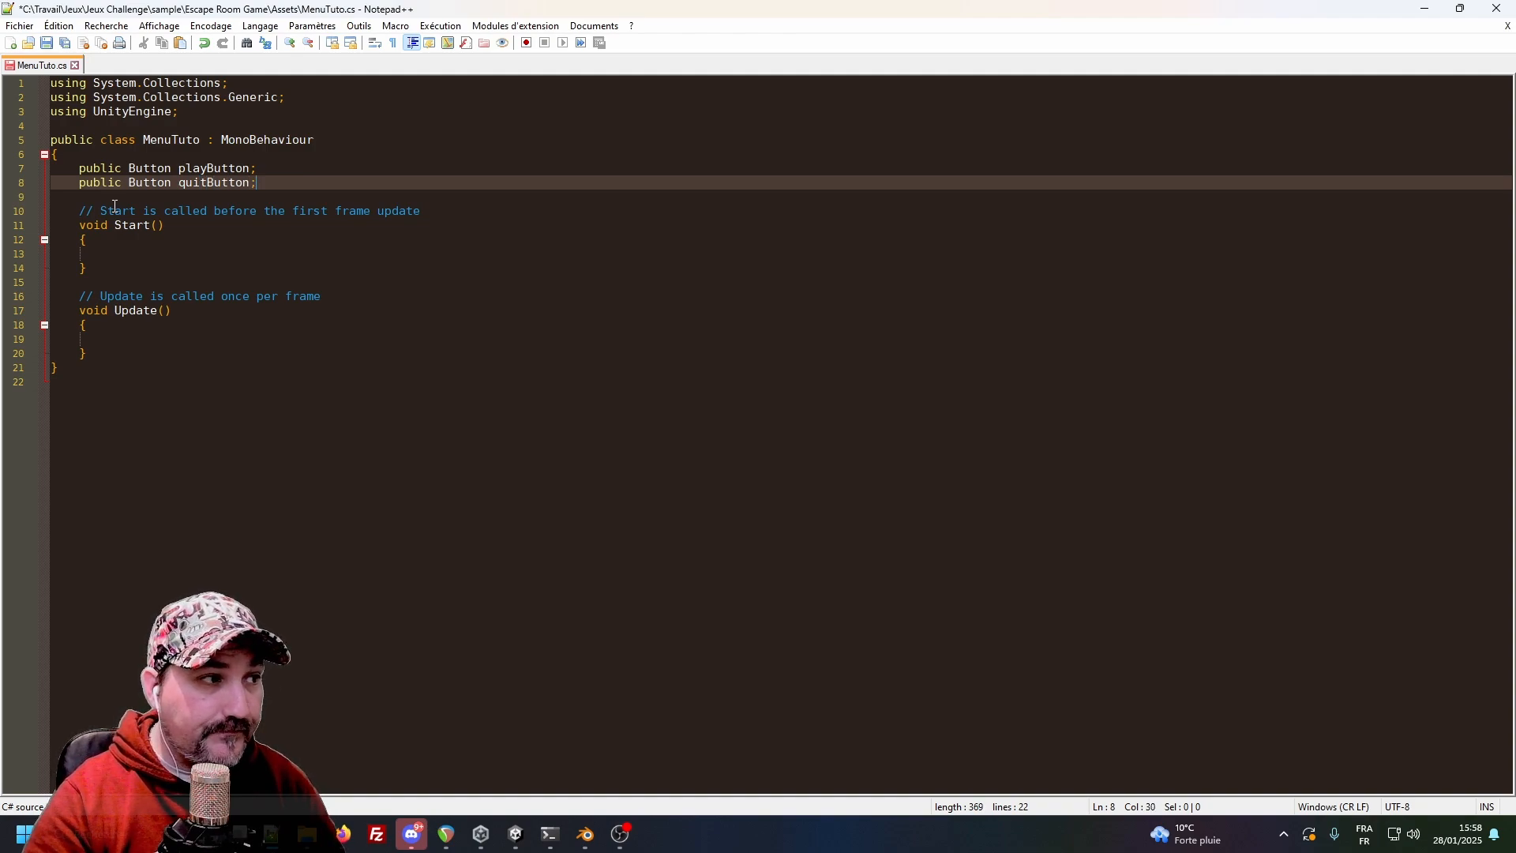
text(;)
key(ctrl+s)
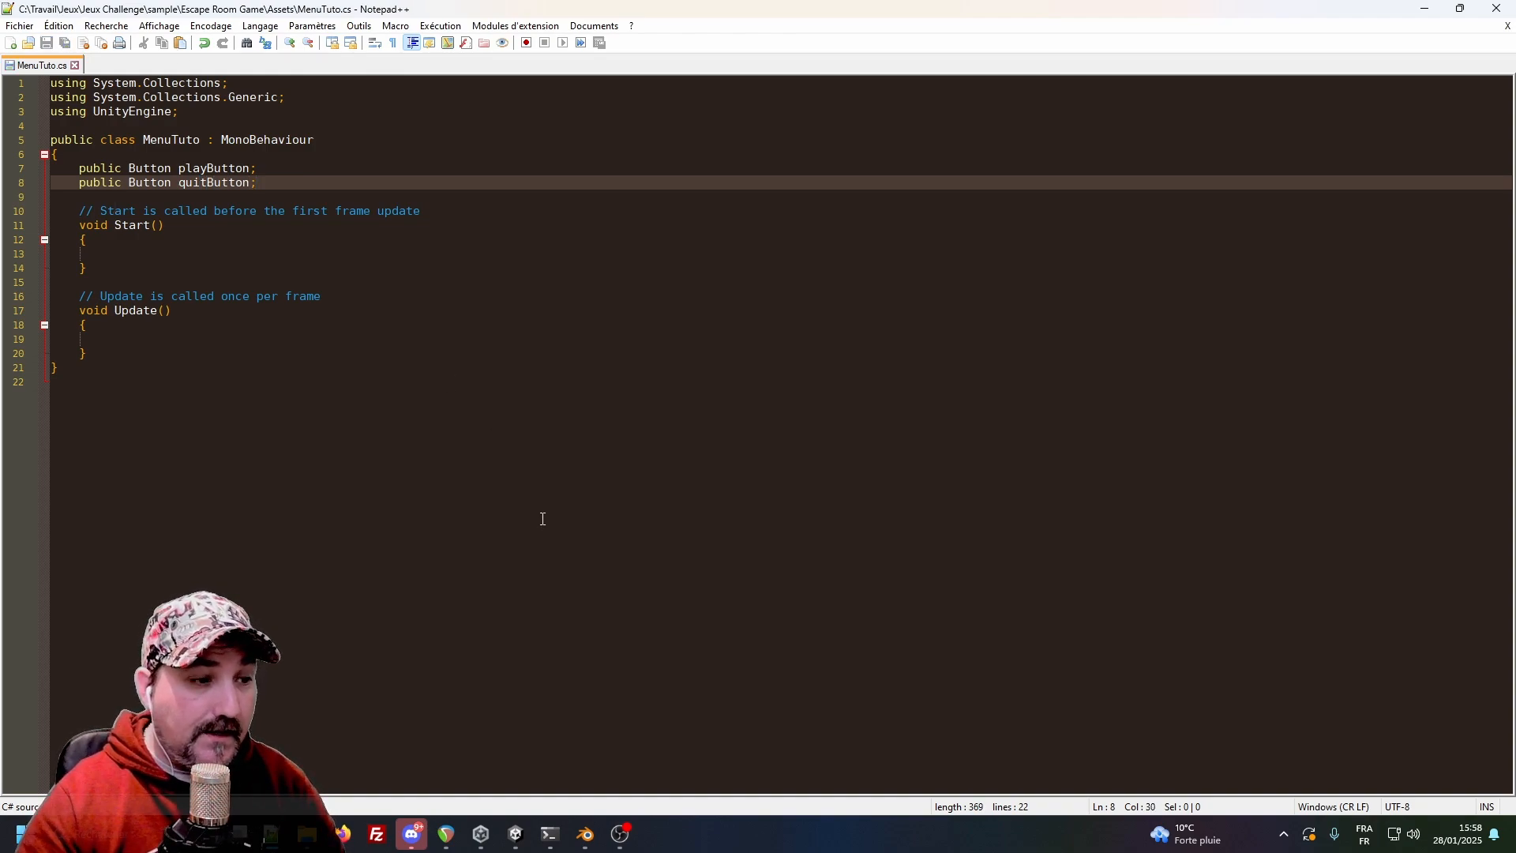
click(515, 834)
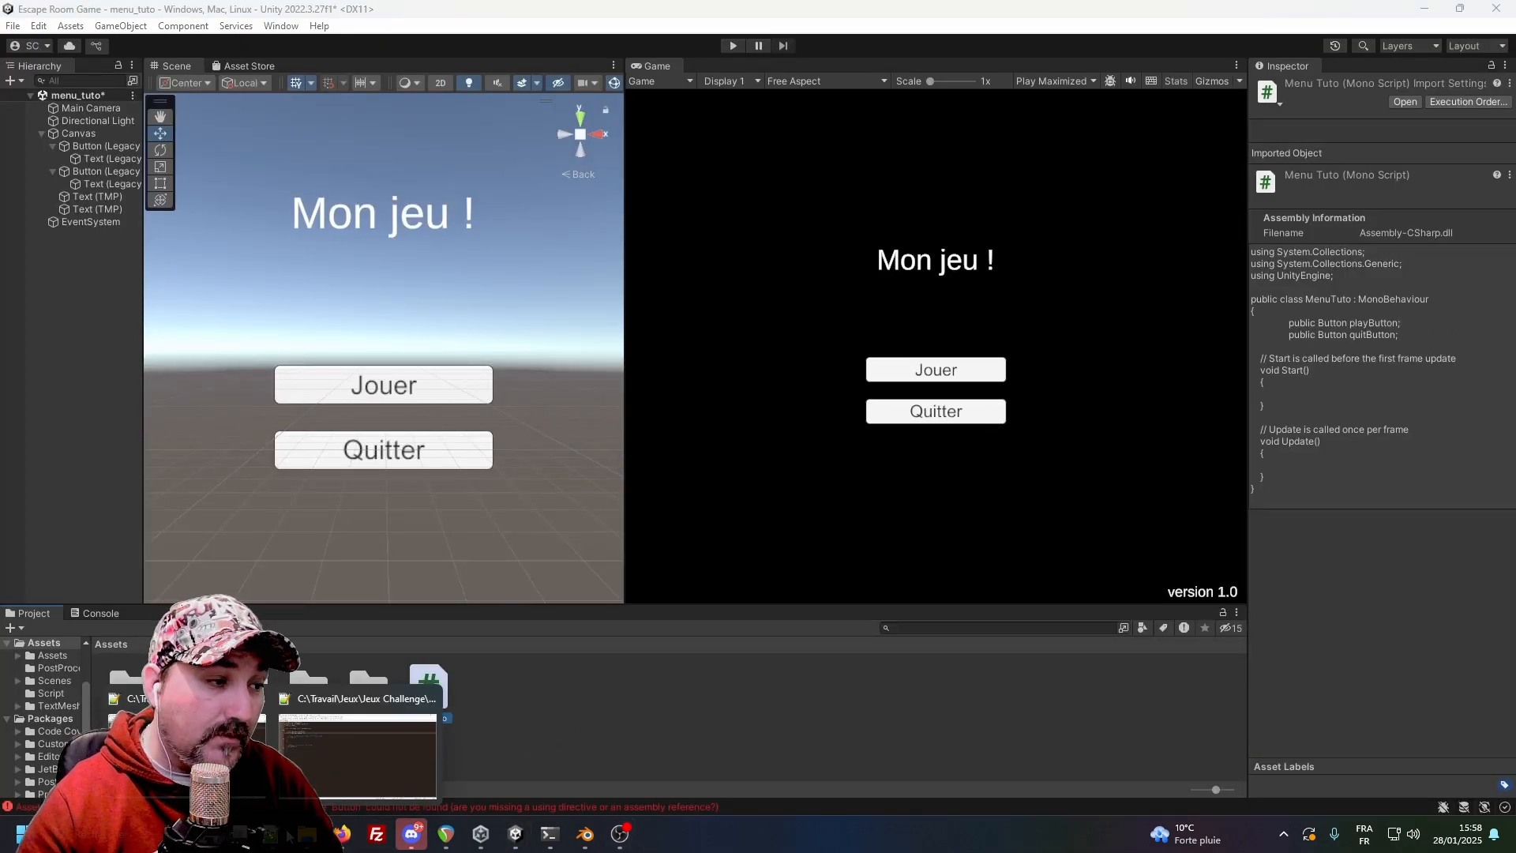
Return to Notepad++, add "using UnityEngine.UI;" below the existing using lines of the MenuTuto script and save it.
click(339, 778)
click(229, 112)
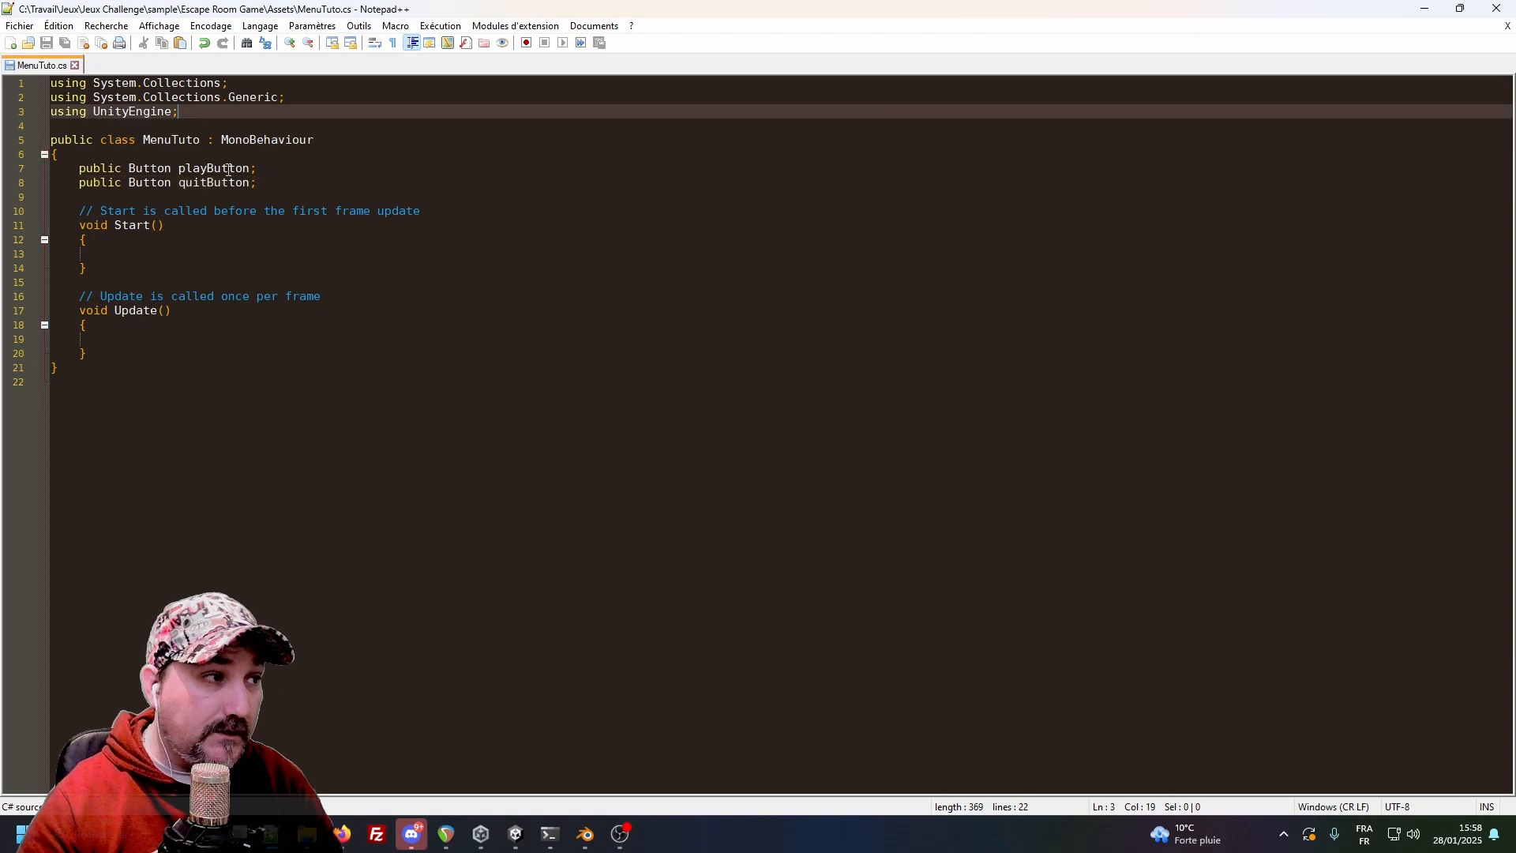
key(Return)
text(using )
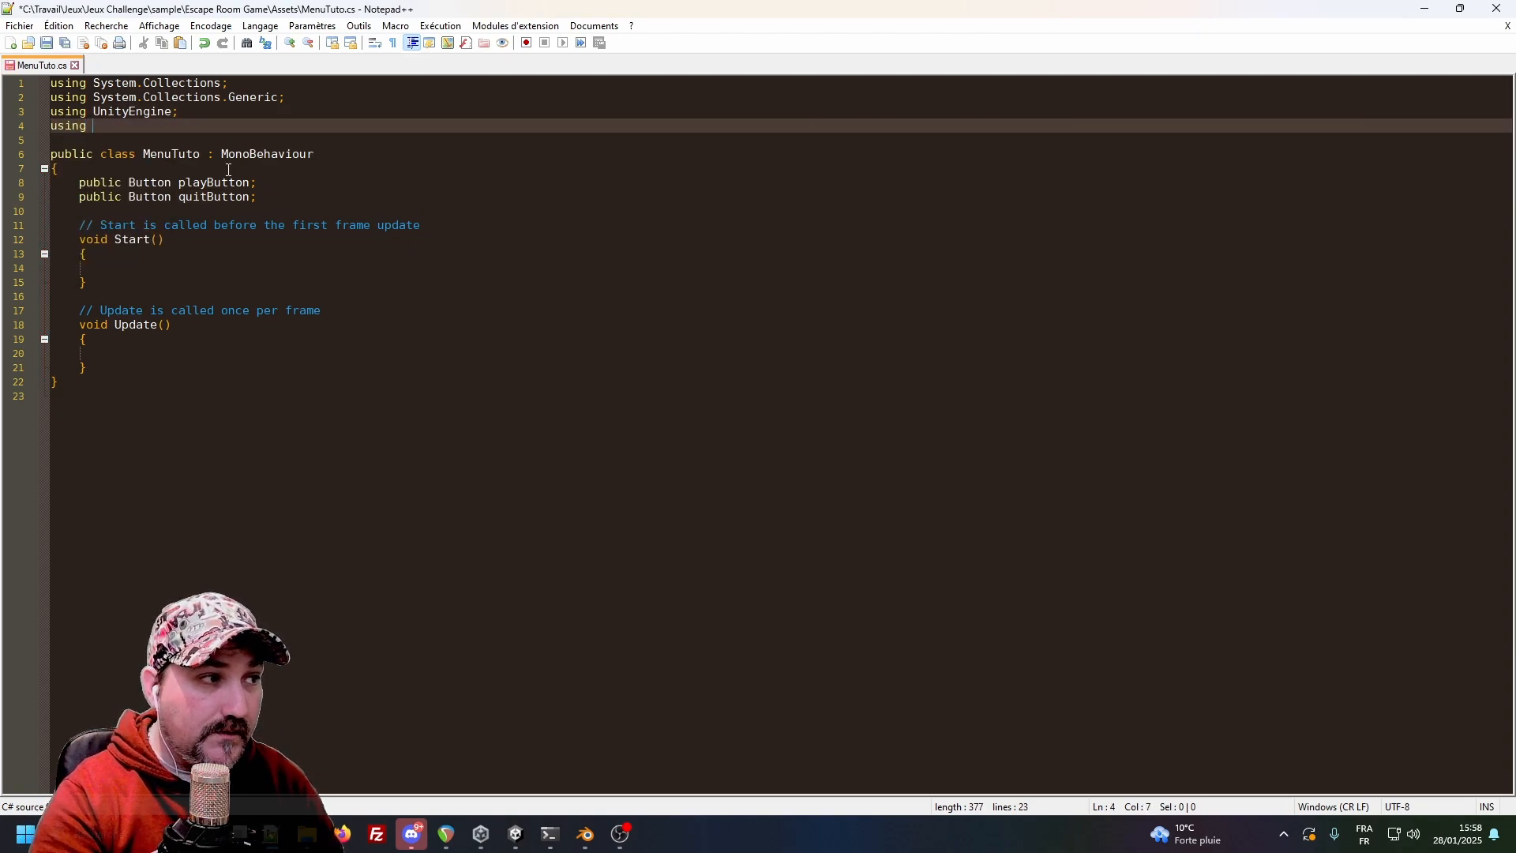
text(UnityEngine)
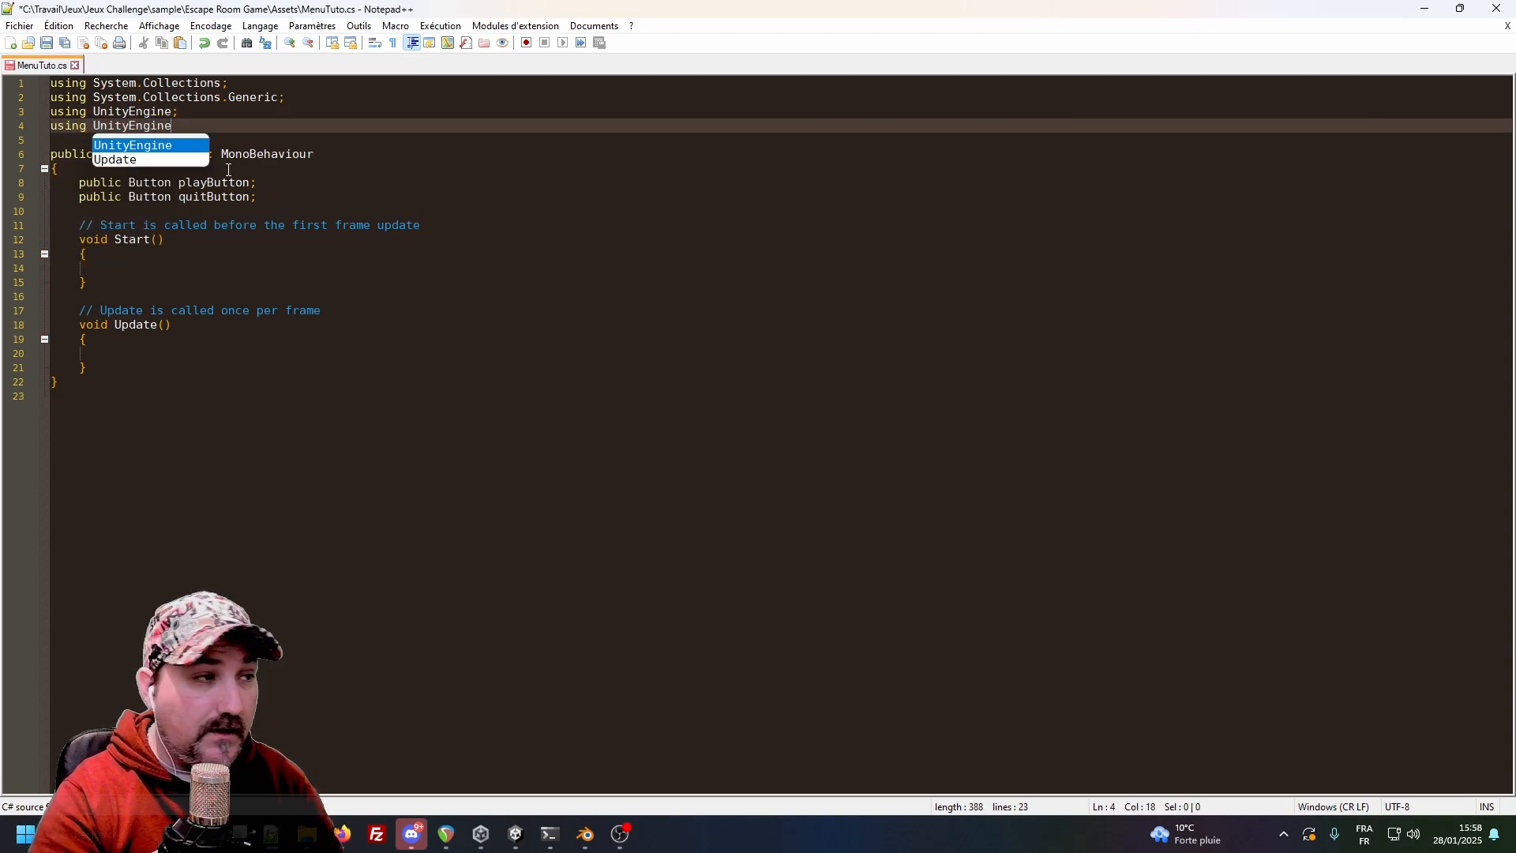
text(.UI;)
key(ctrl+s)
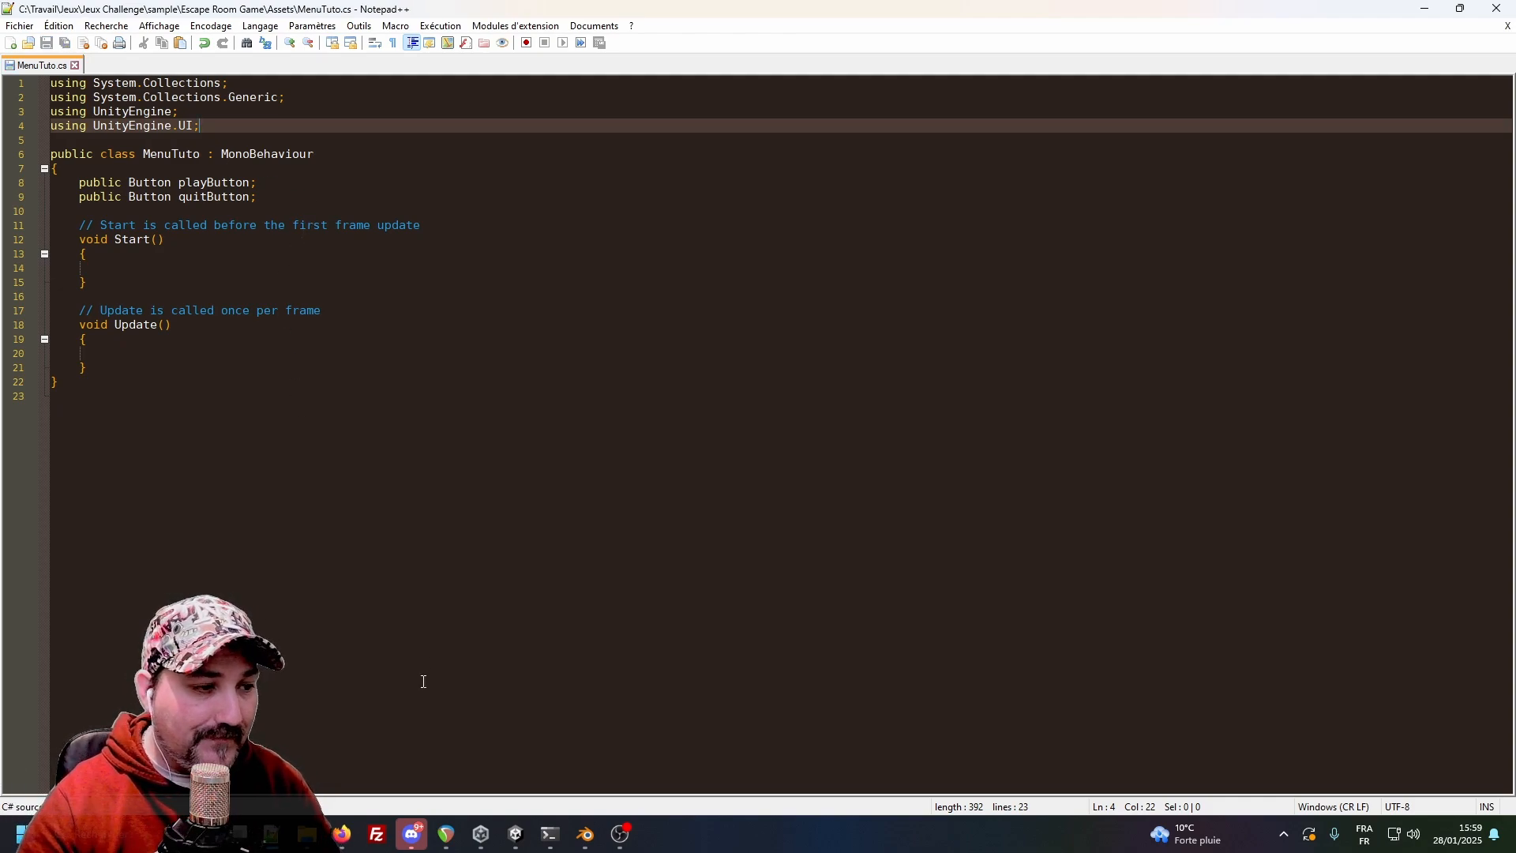
Switch to Unity and attach the MenuTuto script to the Canvas as a component.
click(515, 834)
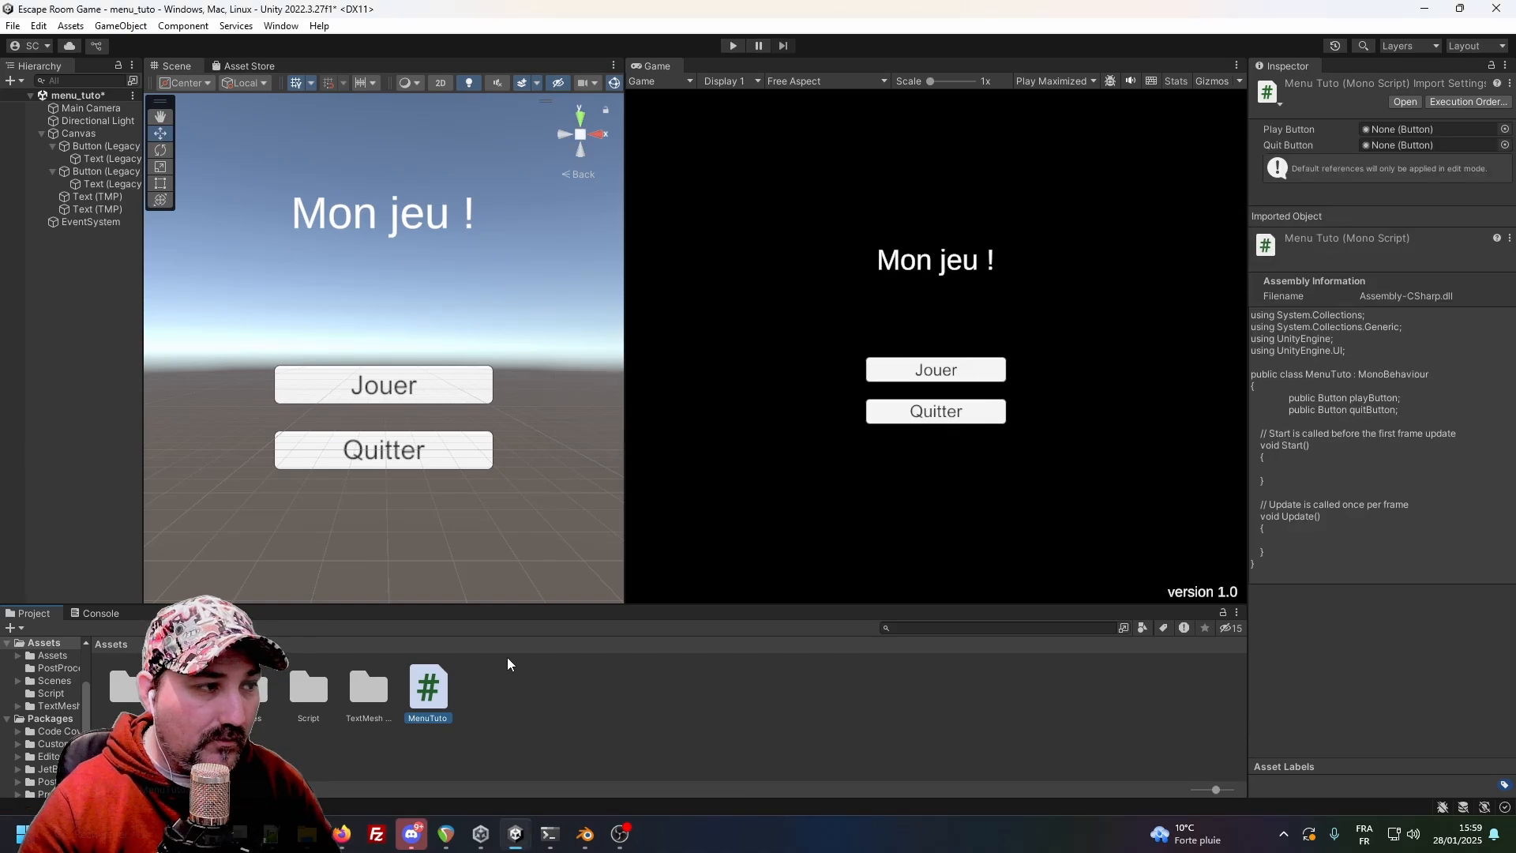
click(84, 134)
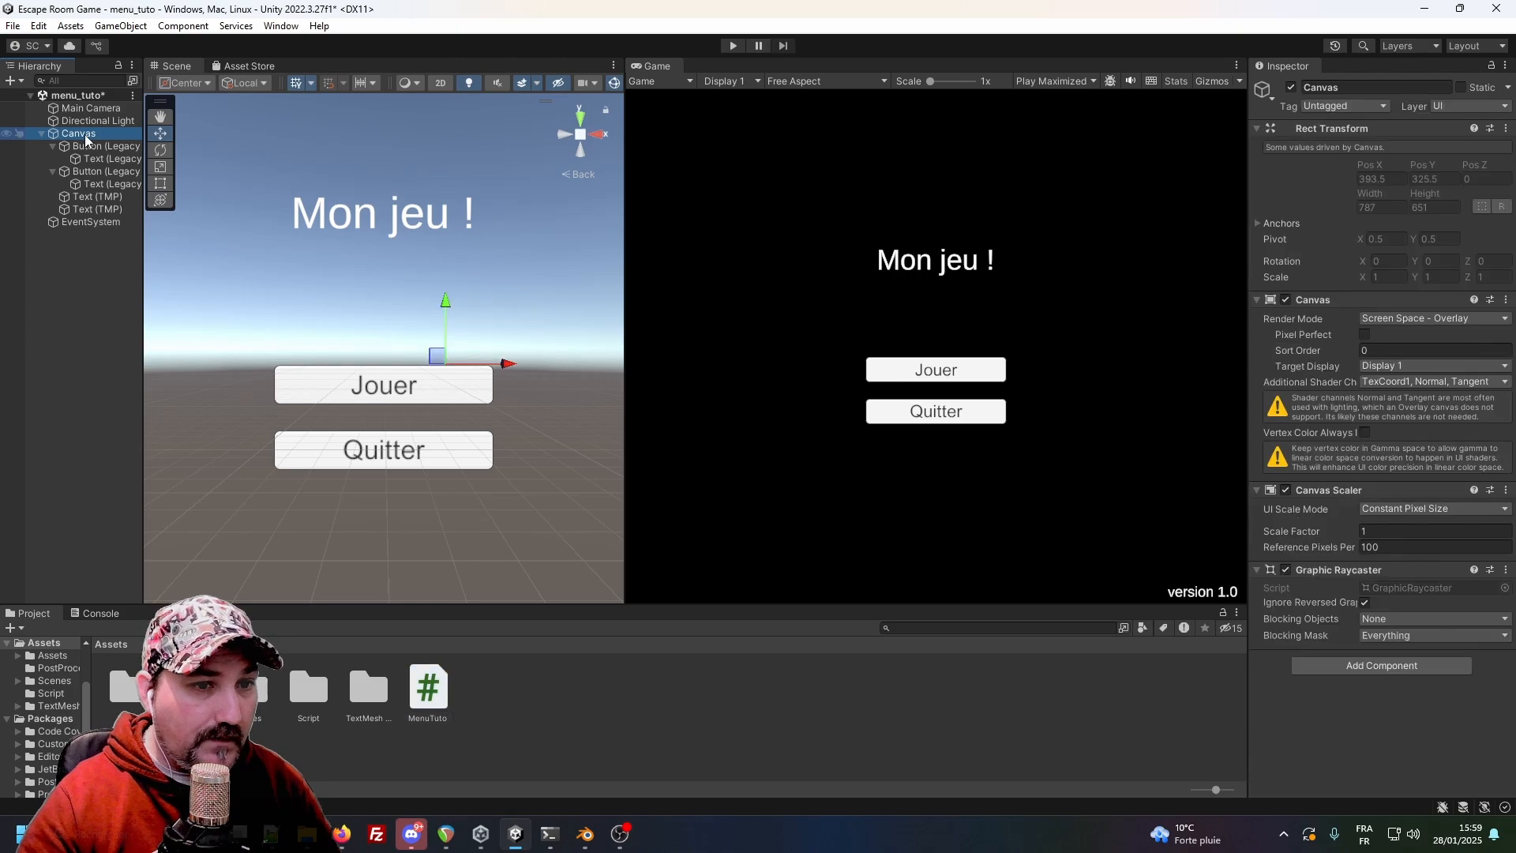
drag(427, 686, 1326, 557)
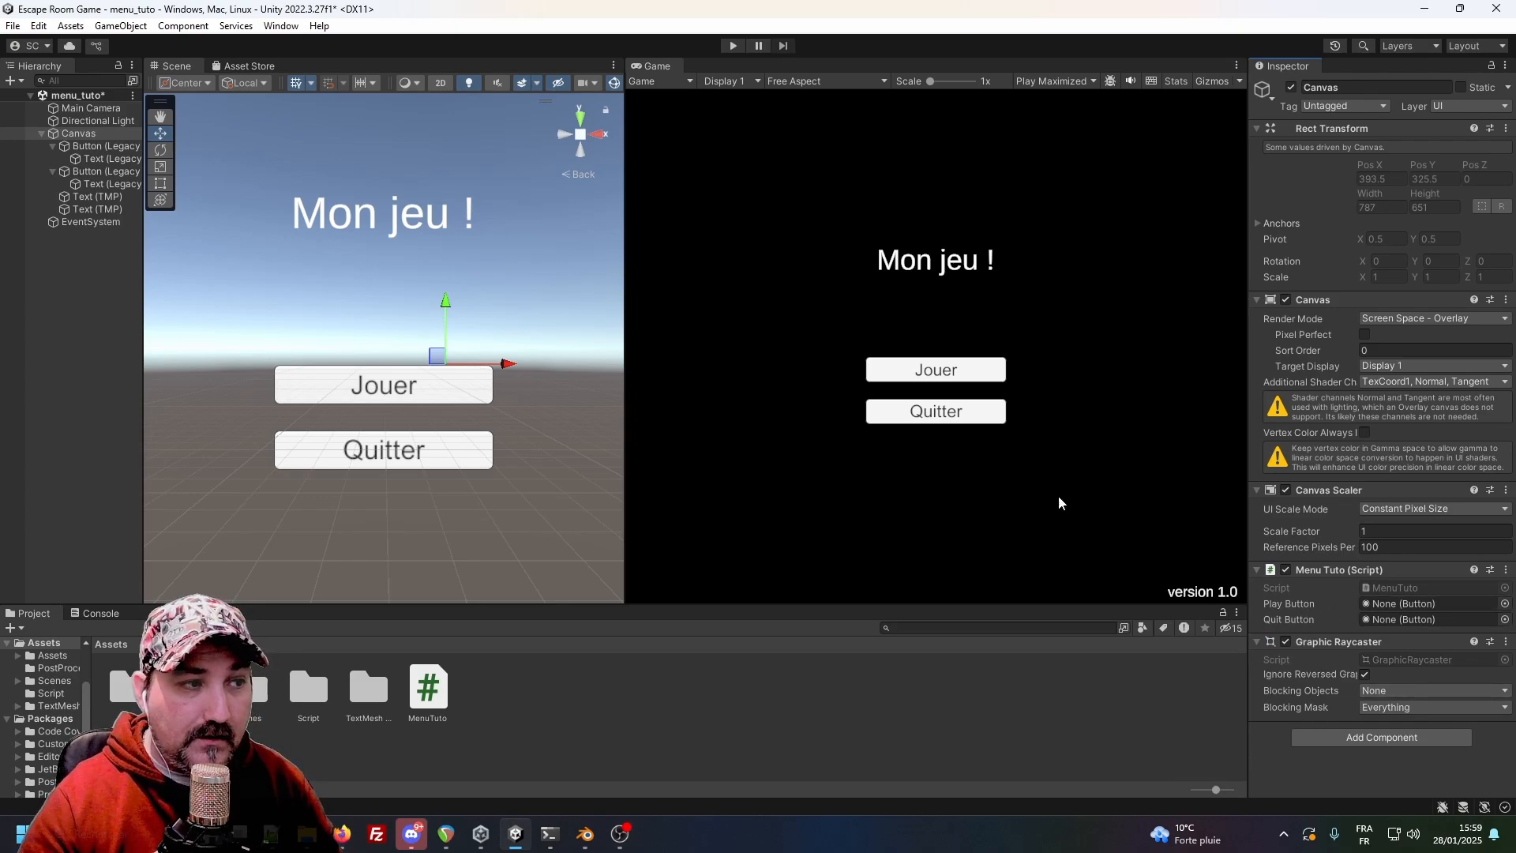
Collapse both button objects under the Canvas and rename the "Quitter" button object as BoutonQuitter.
click(52, 146)
click(52, 159)
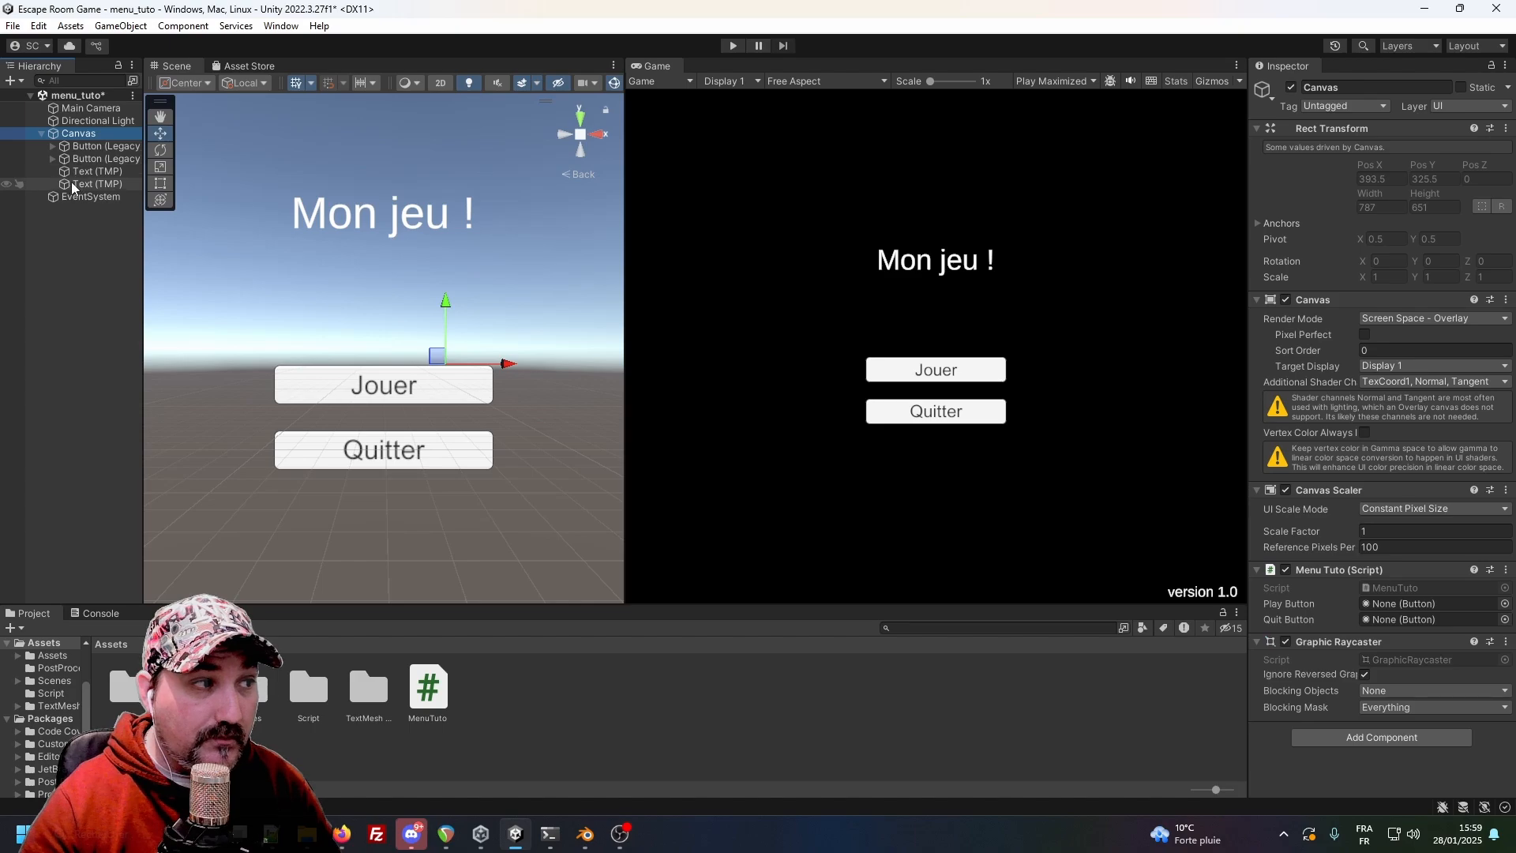
click(91, 146)
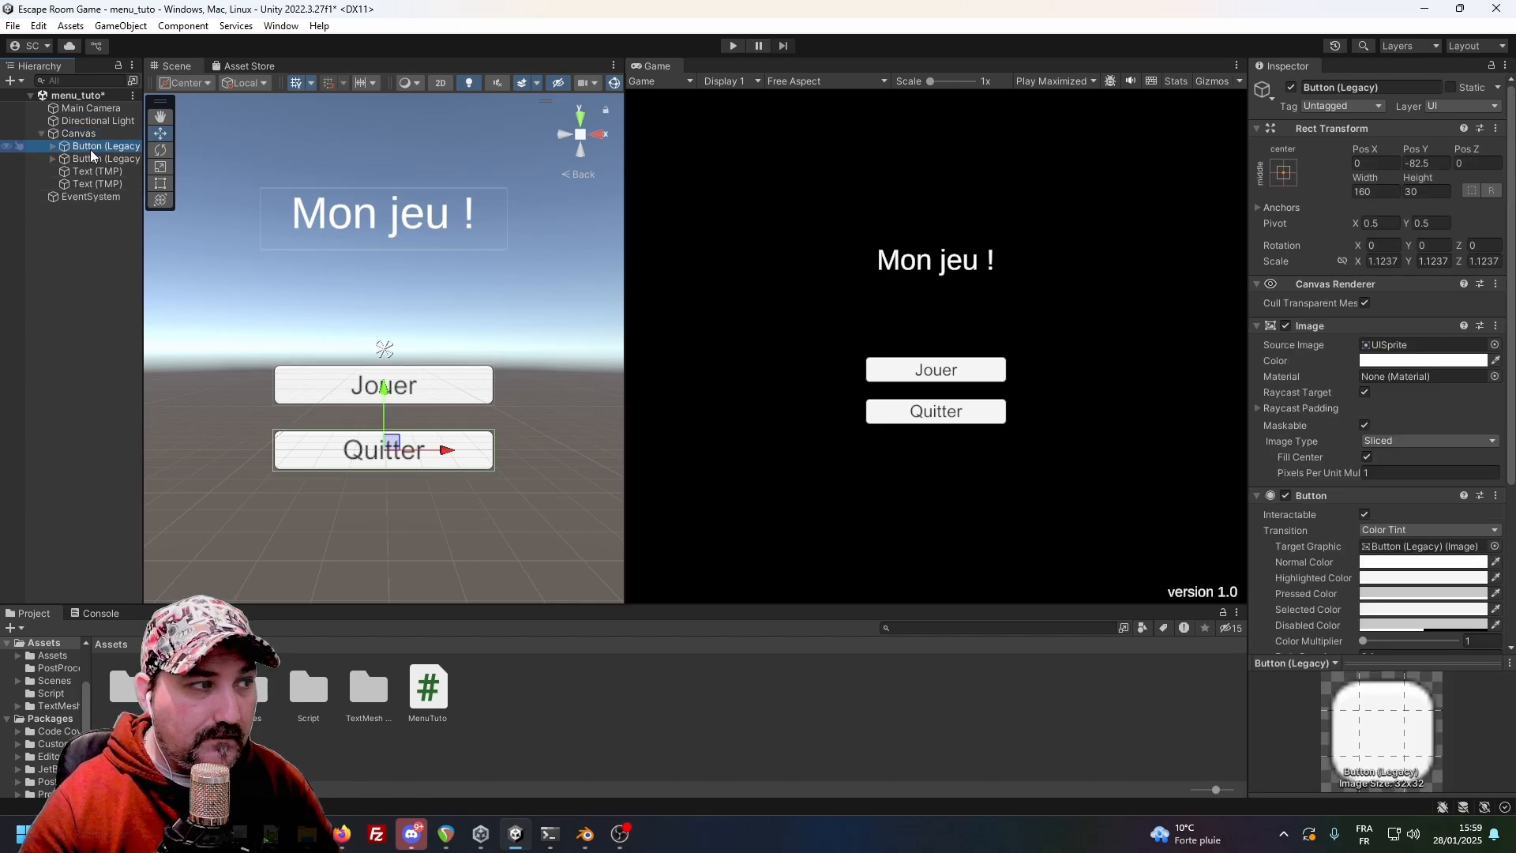
key(F2)
text(B)
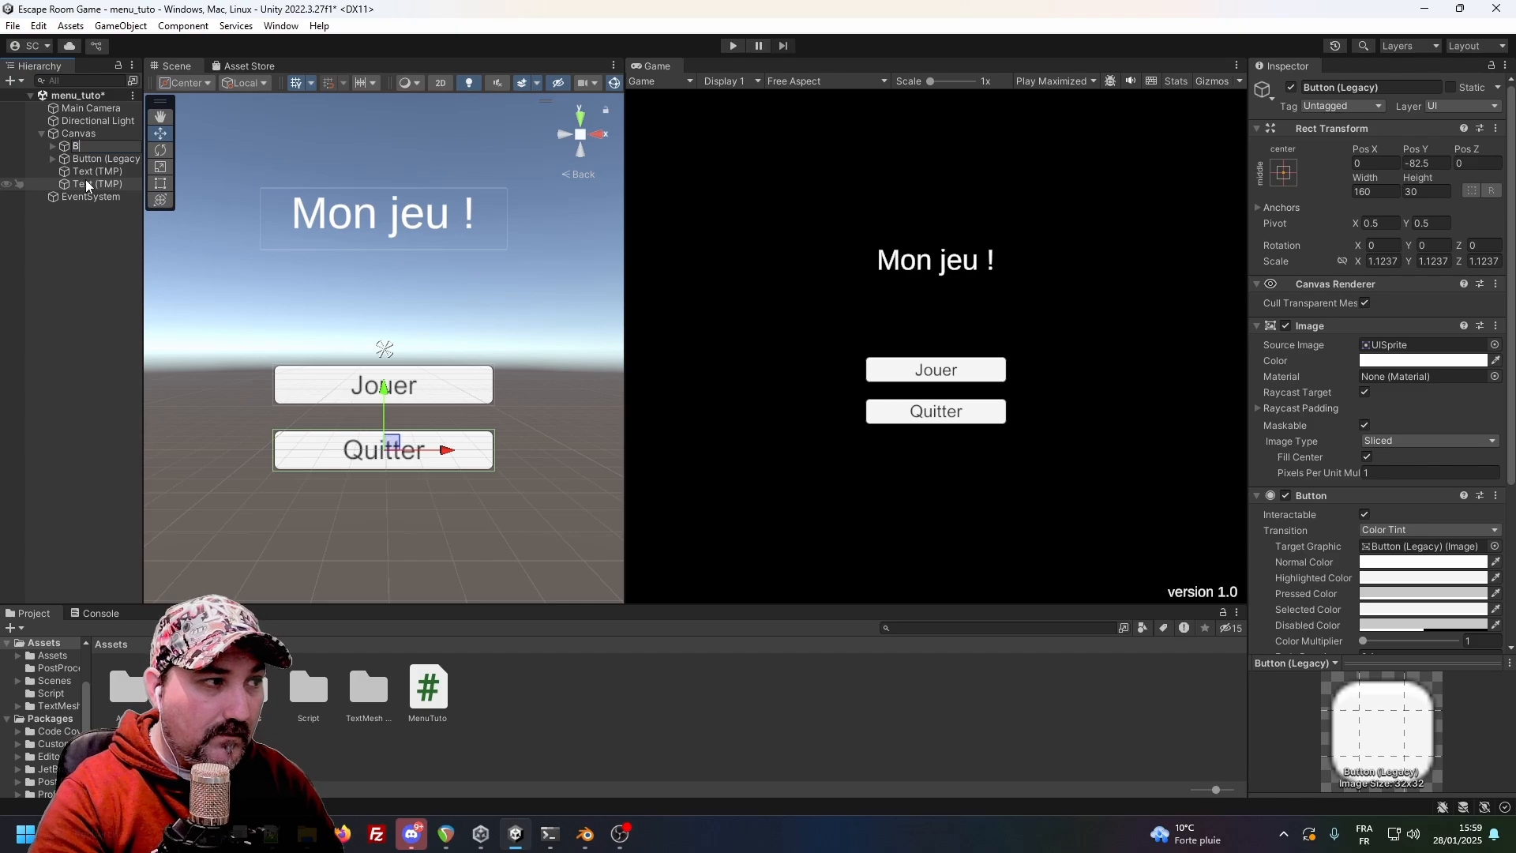
text(outonQuit)
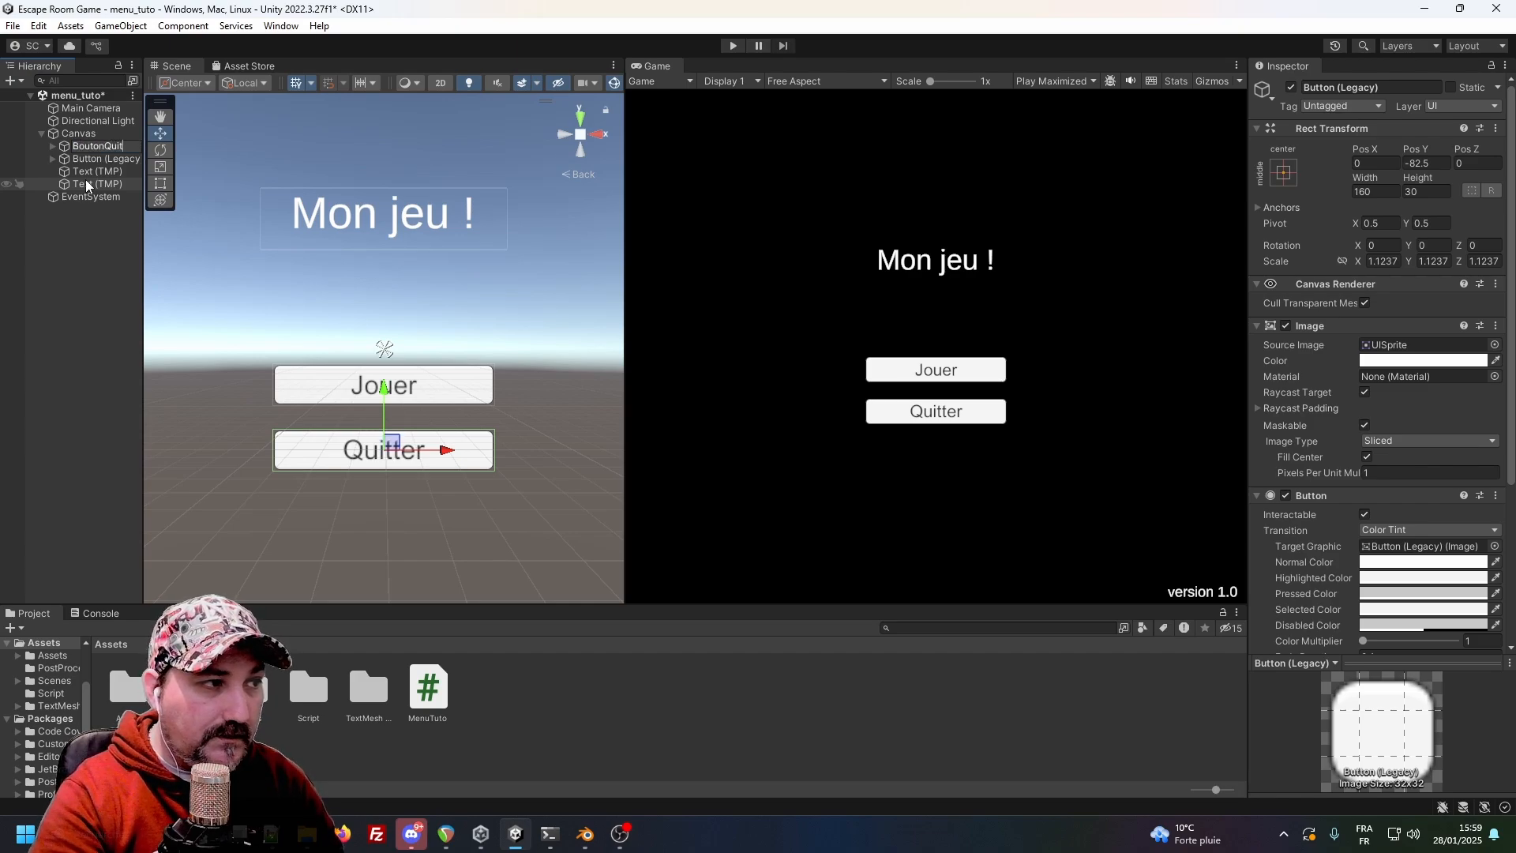
text(ter)
key(Return)
Rename the "Jouer" button object under the Canvas as BoutonJoueur.
click(99, 160)
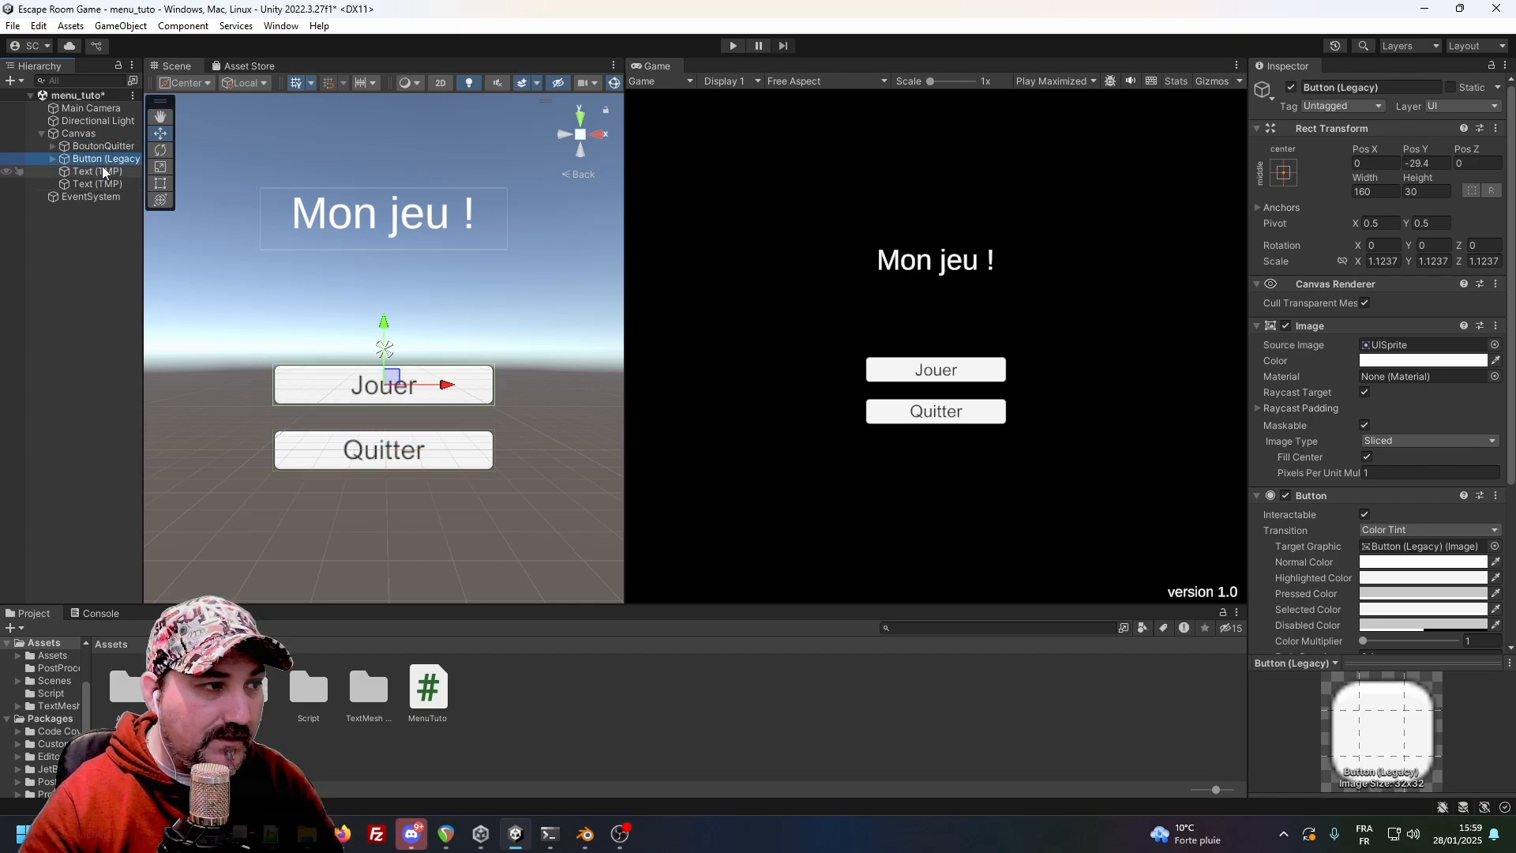
text(J)
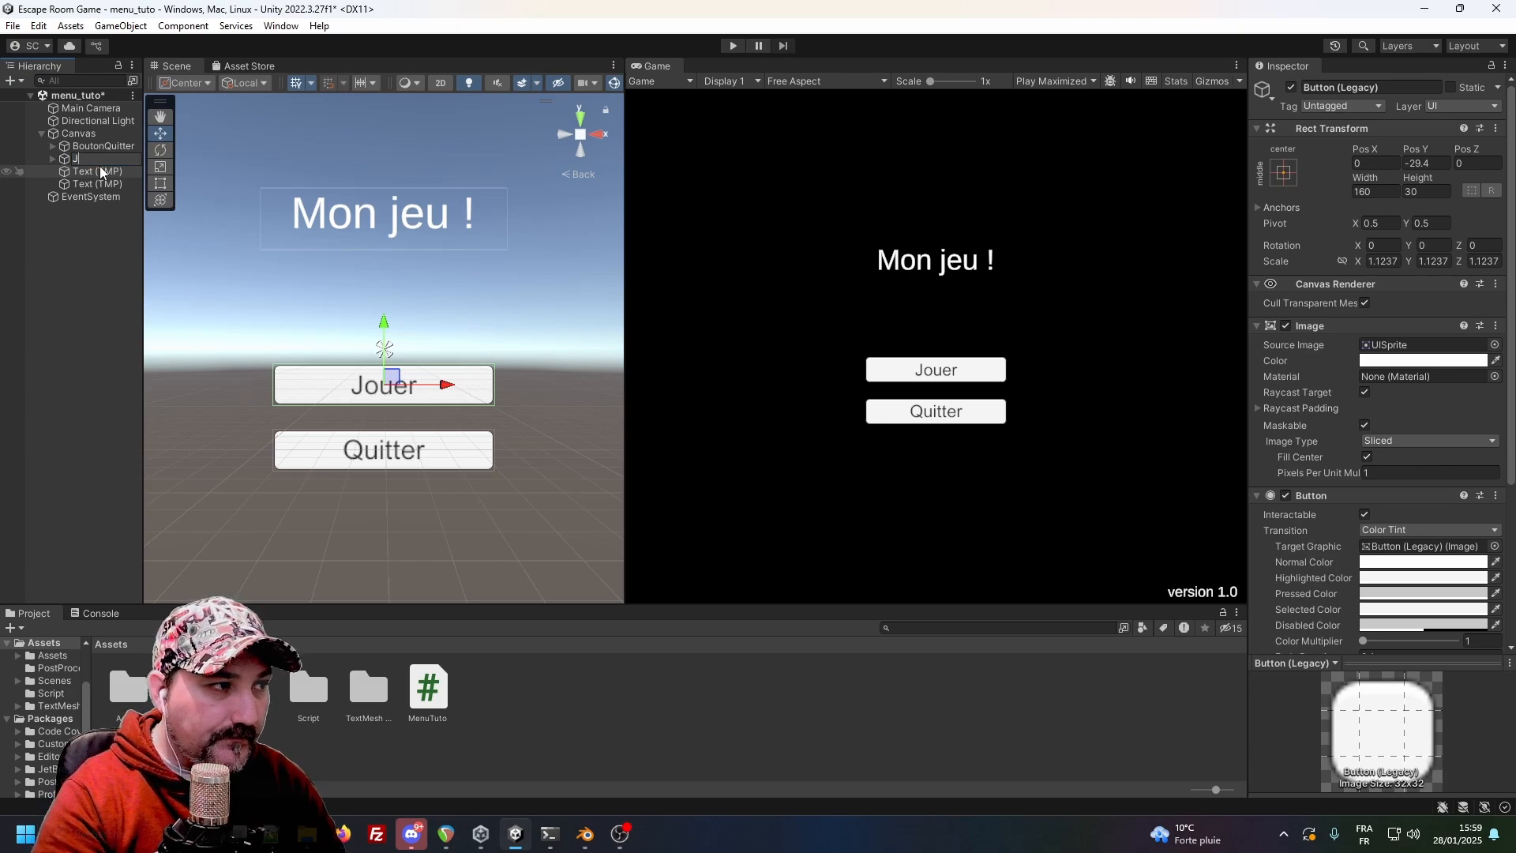
text(Nop)
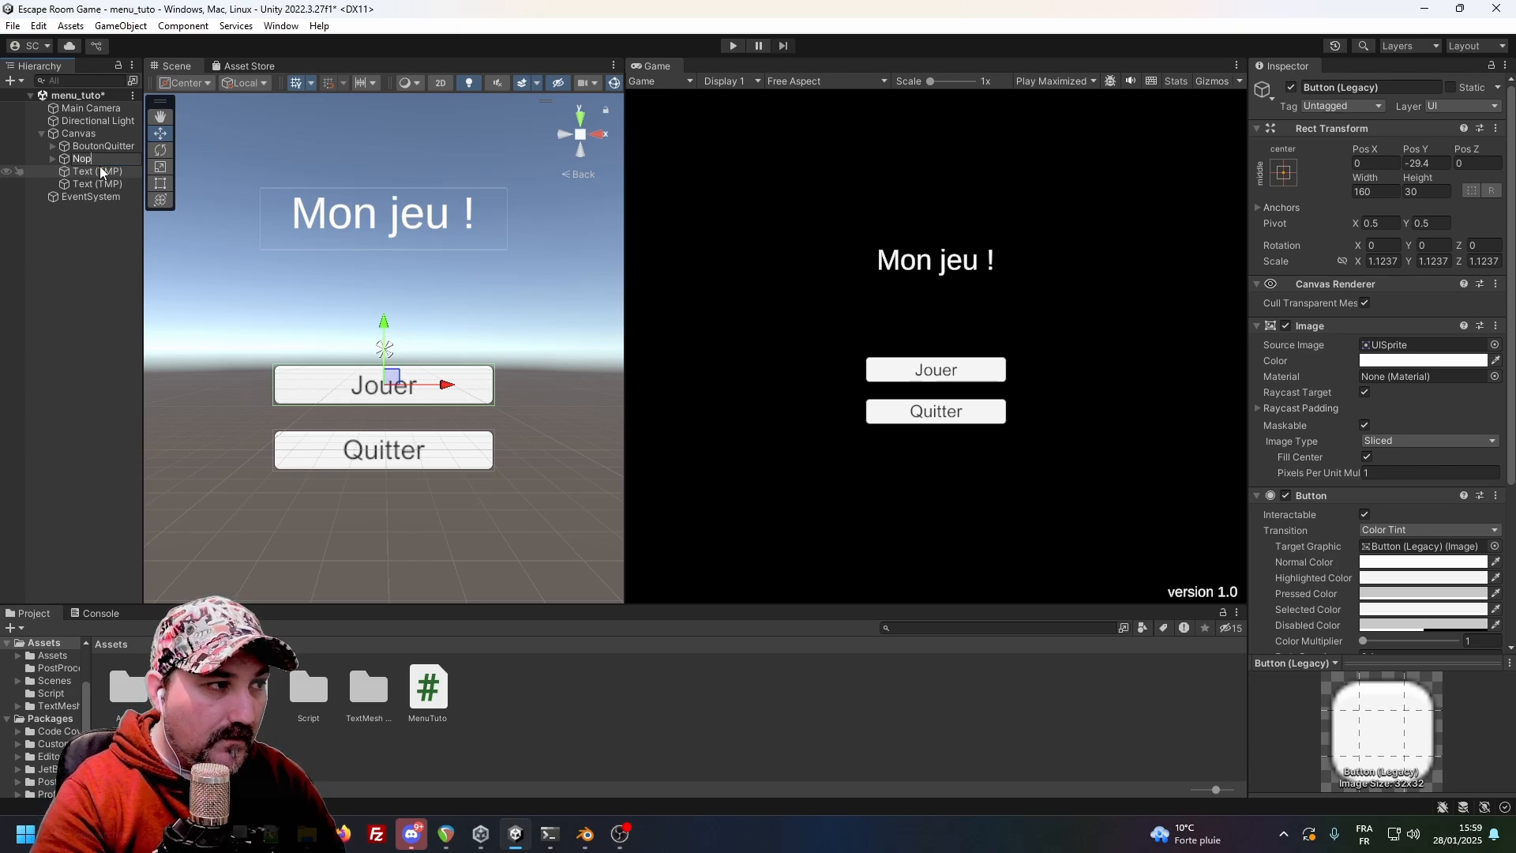
text(outonJoueur)
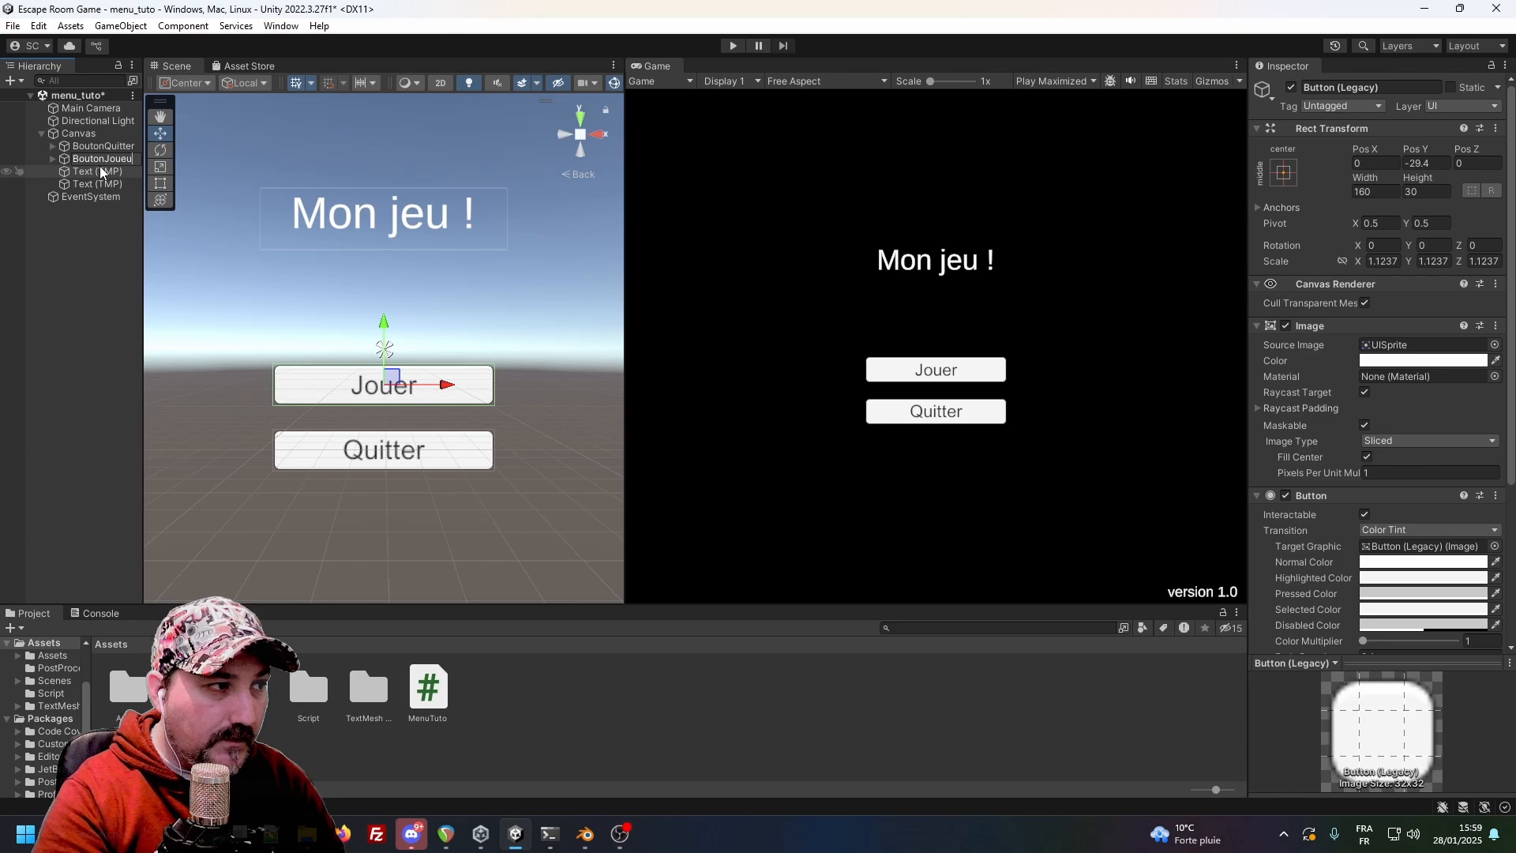
key(Return)
Rename the "Mon jeu !" text object as TitreDuJeu and the "version 1.0" text object as Version.
click(99, 170)
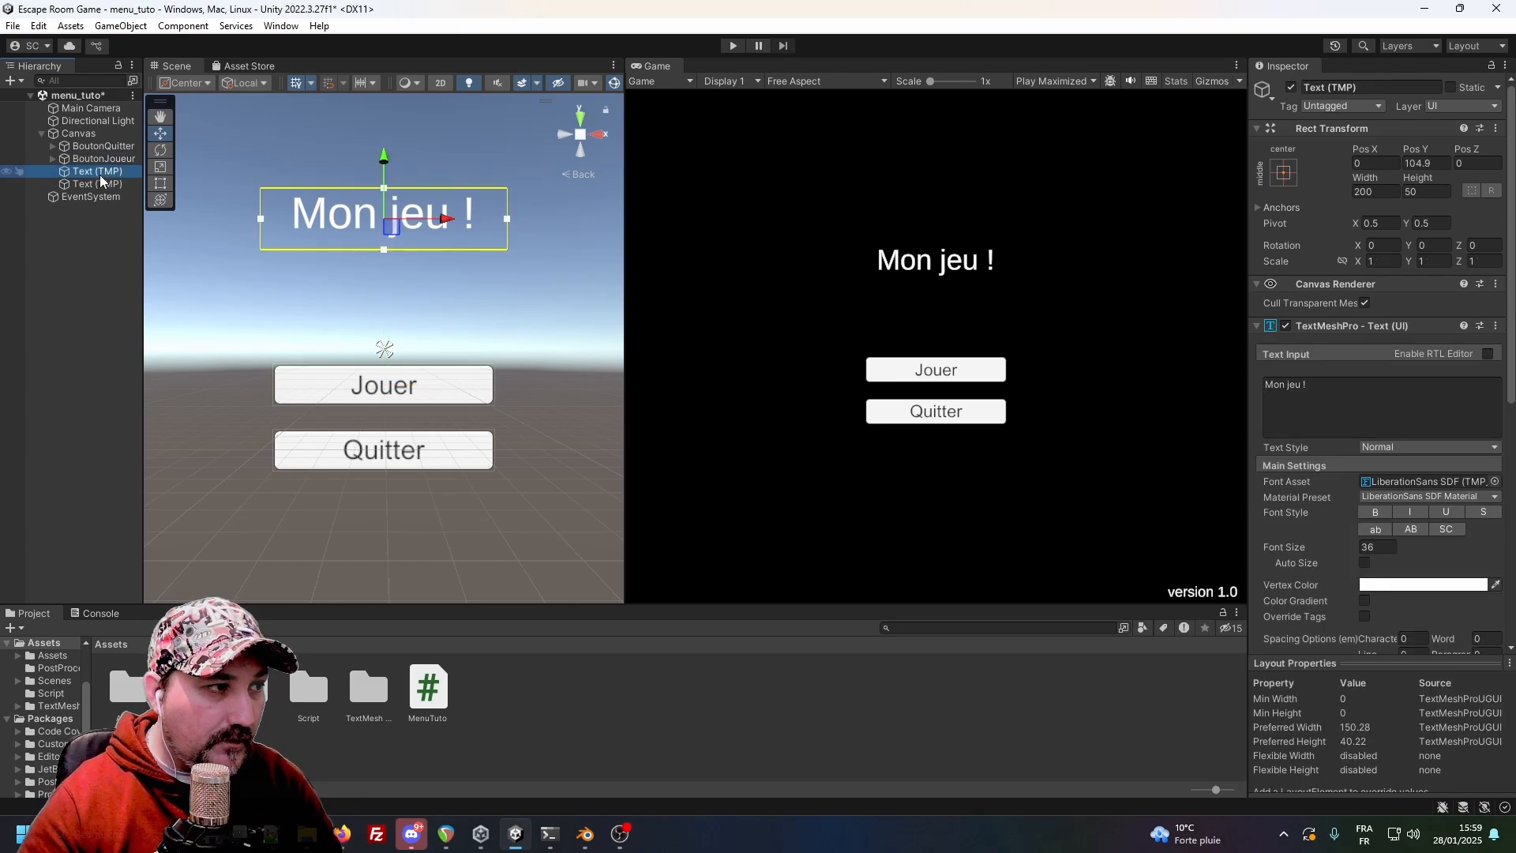
text(Titre)
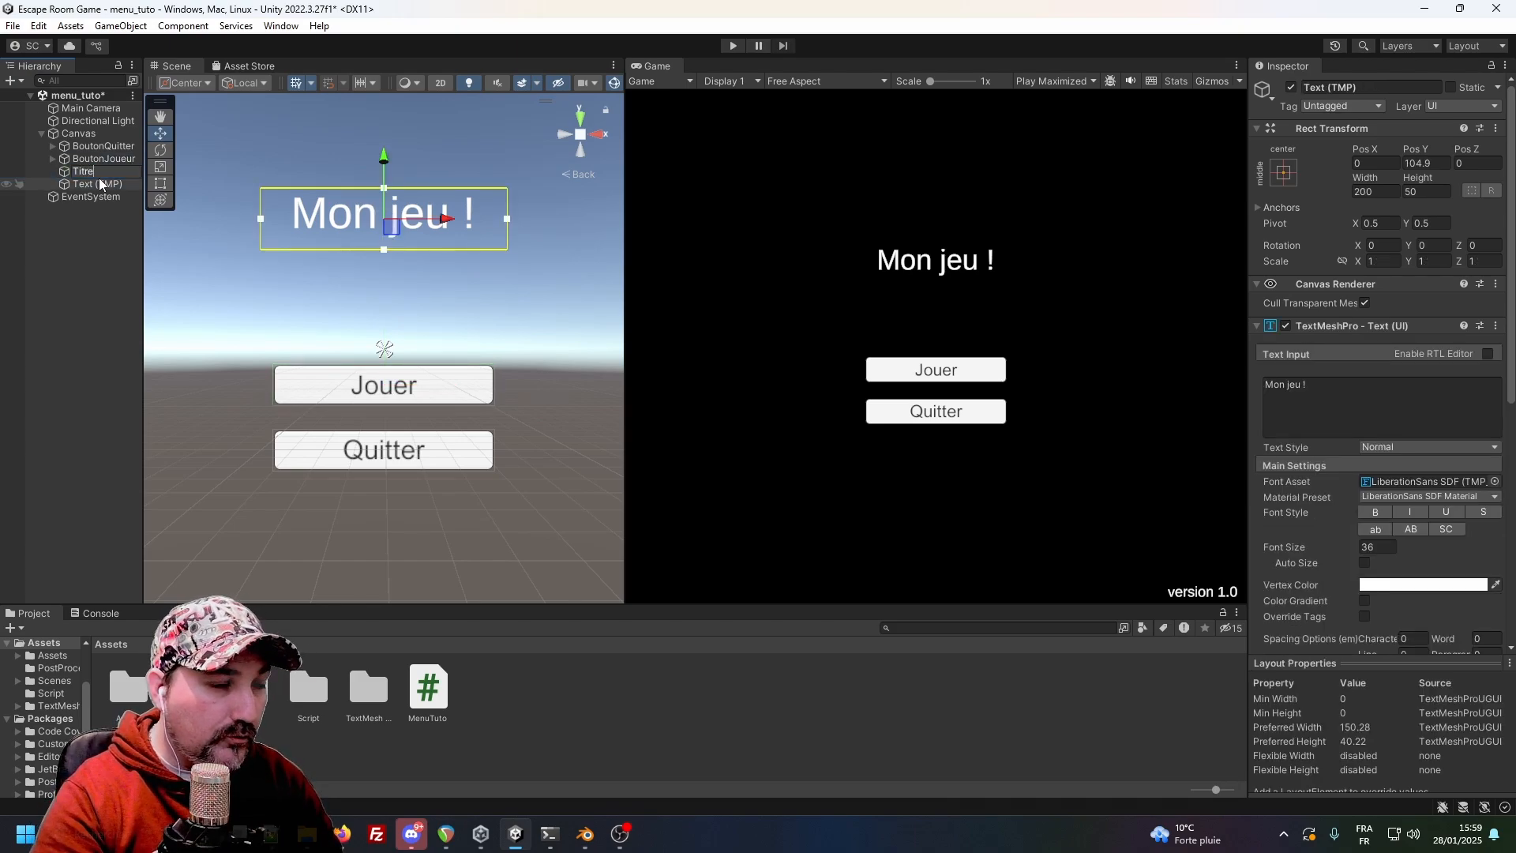
text(DuJeu)
key(Return)
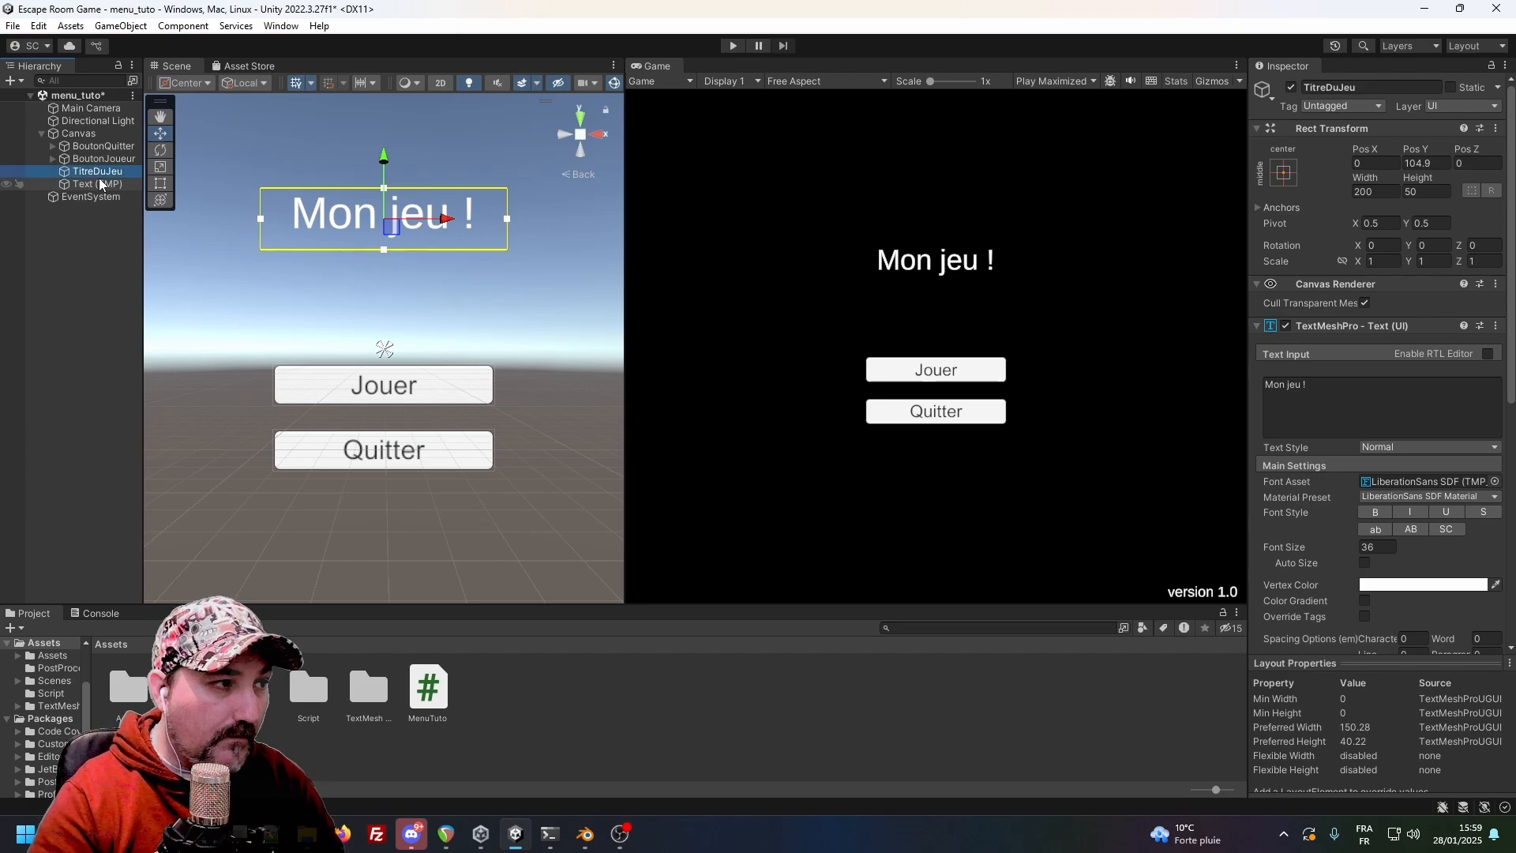
click(98, 184)
click(104, 188)
text(Versio)
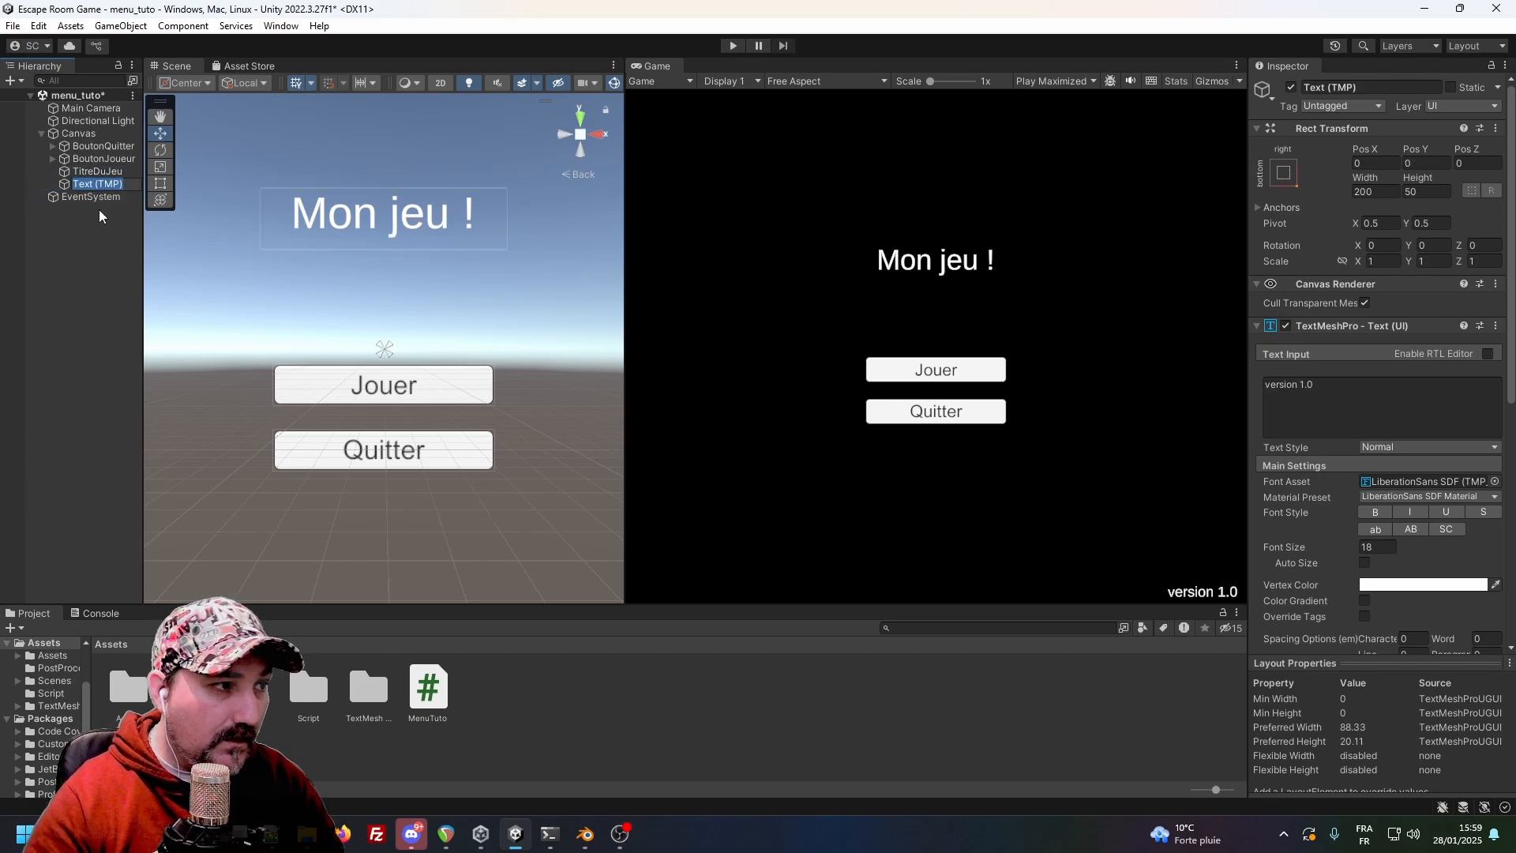
text(n)
key(Return)
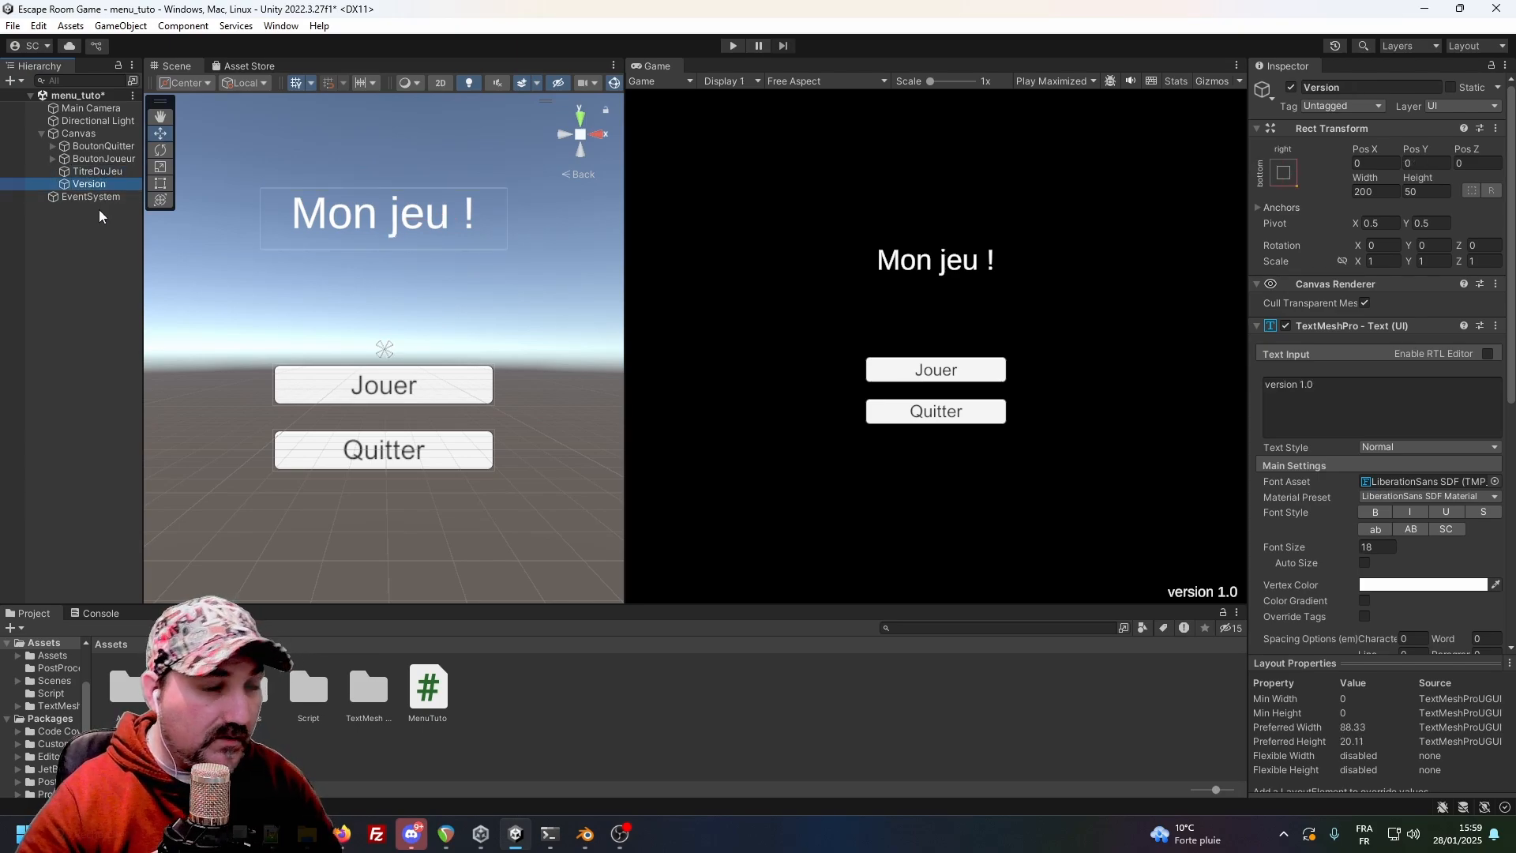
Assign BoutonJoueur to Play Button and BoutonQuitter to Quit Button in the Canvas's Menu Tuto script component.
click(66, 134)
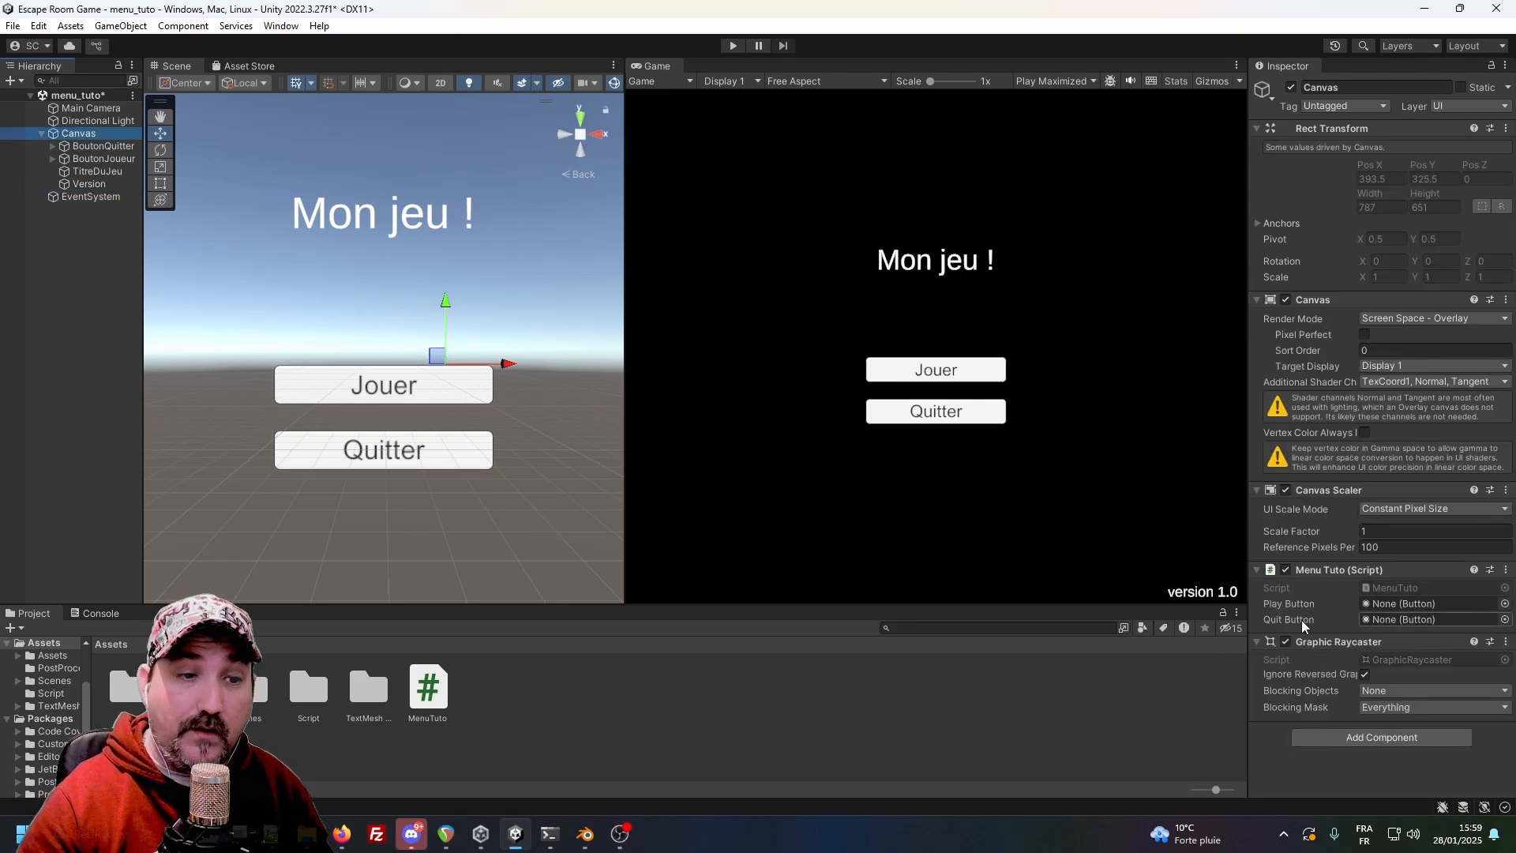
drag(98, 156, 1411, 602)
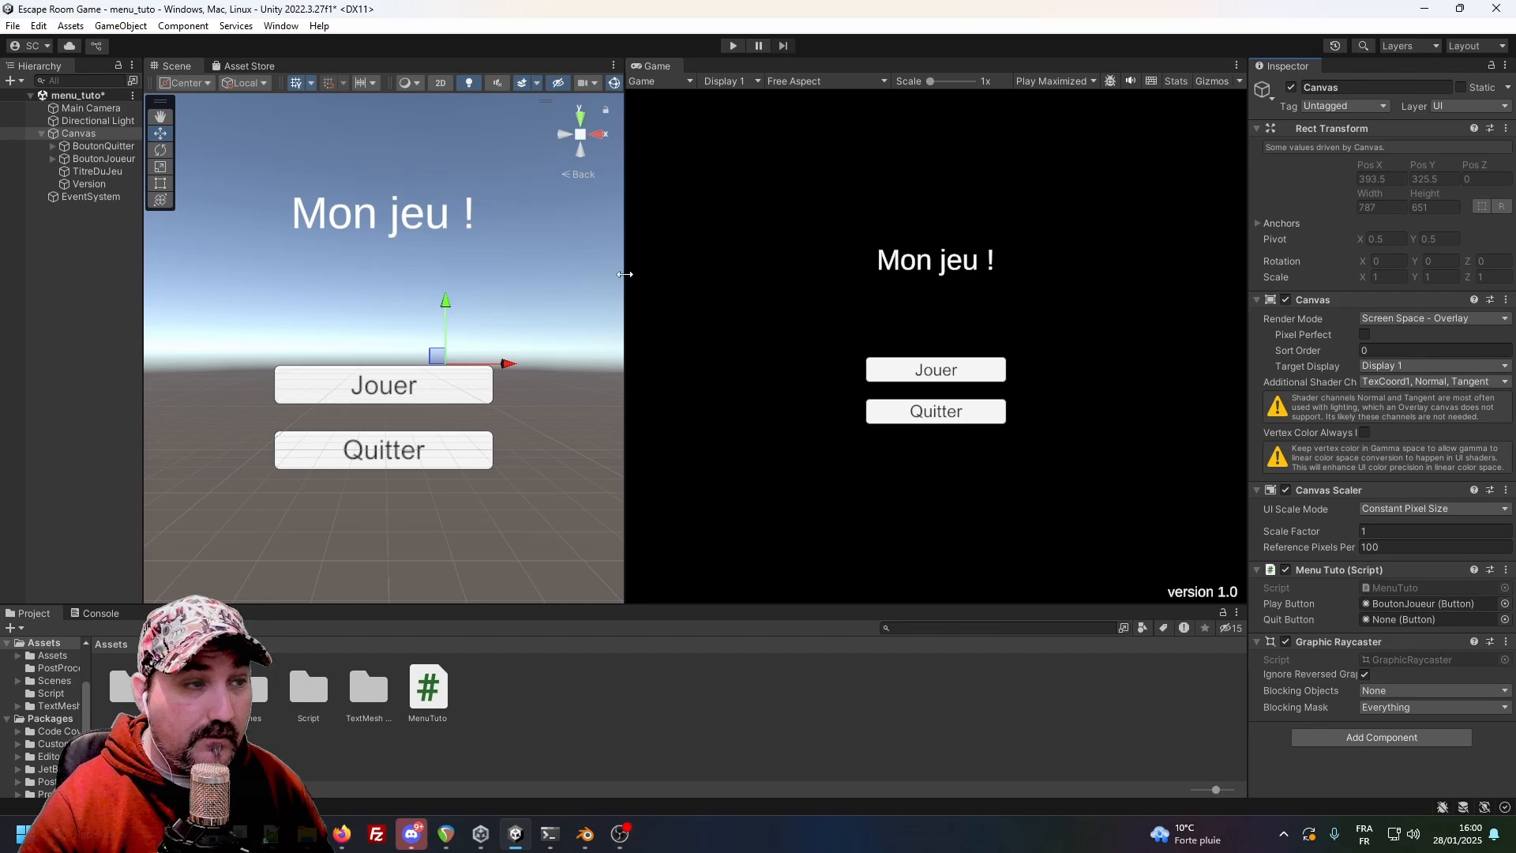
drag(115, 146, 1442, 624)
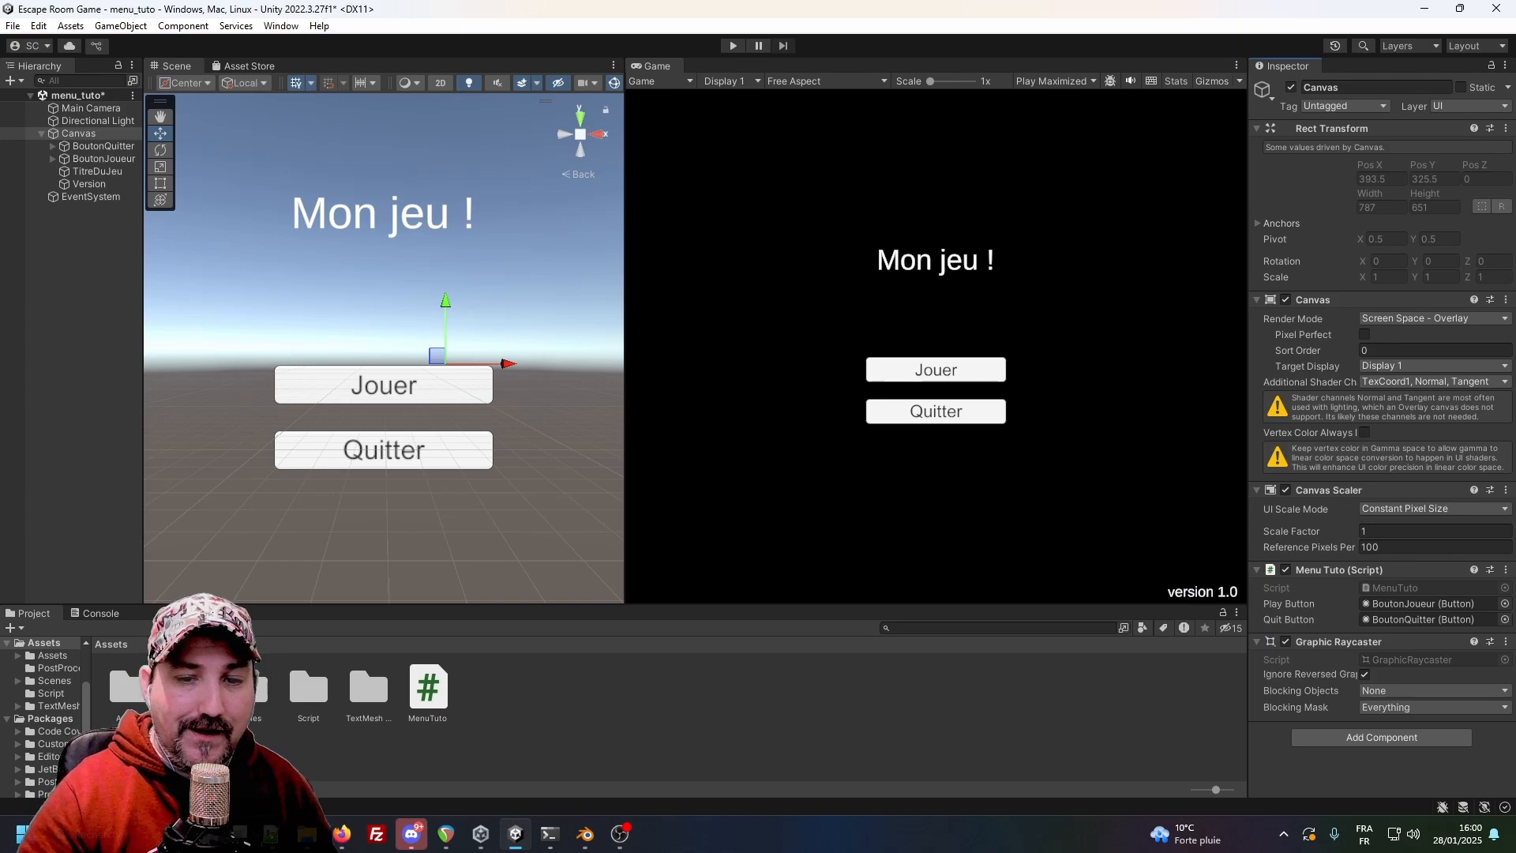
Switch to Notepad++, add "playButton.onClick.AddListener();" inside the Start method of MenuTuto and save the script.
key(alt+Tab)
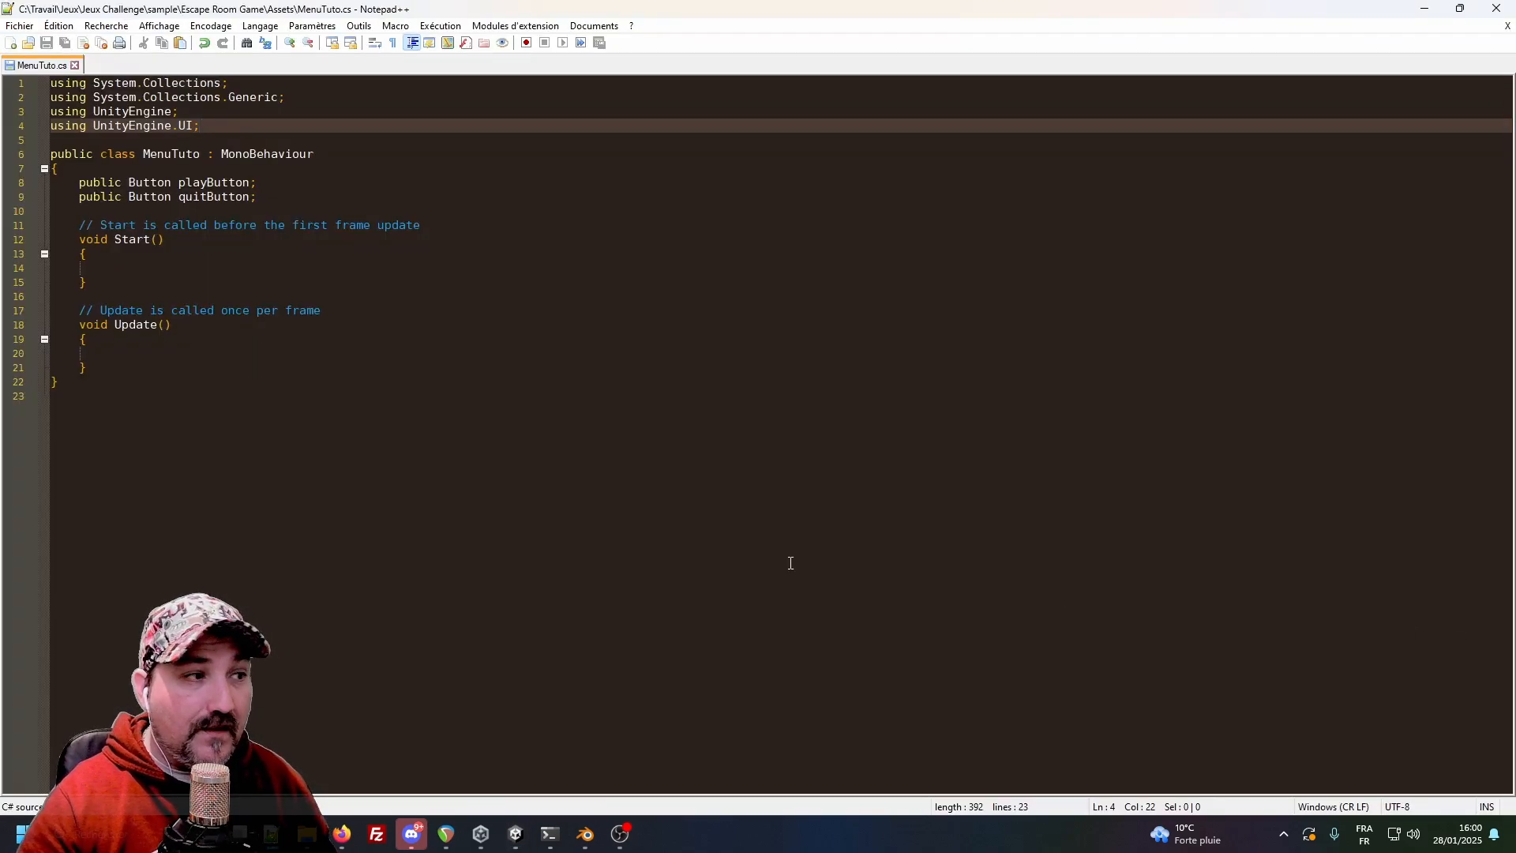
click(127, 271)
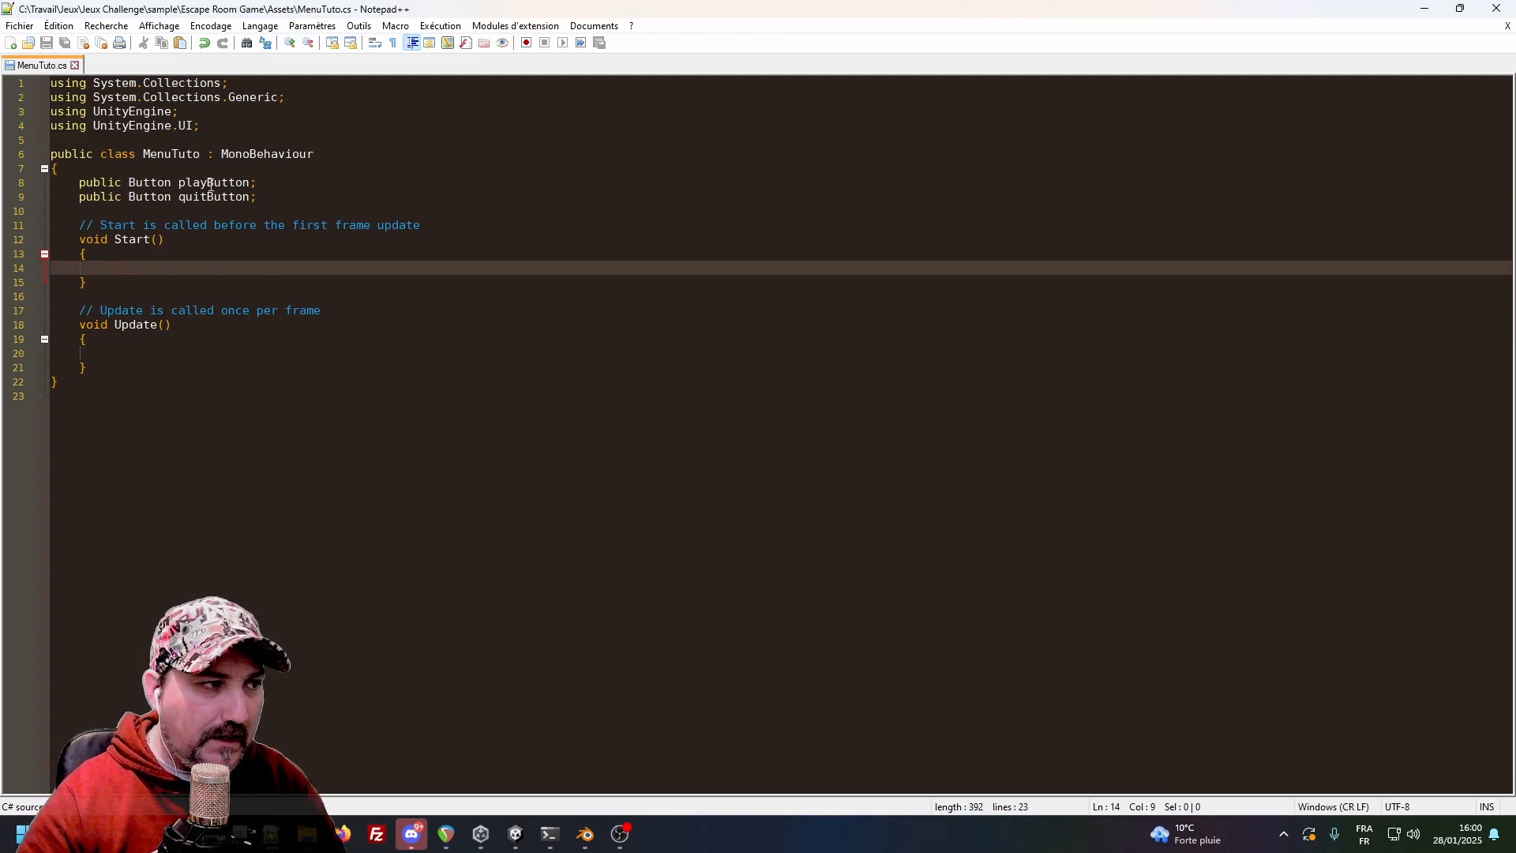
double_click(211, 185)
key(ctrl+c)
click(141, 270)
key(ctrl+v)
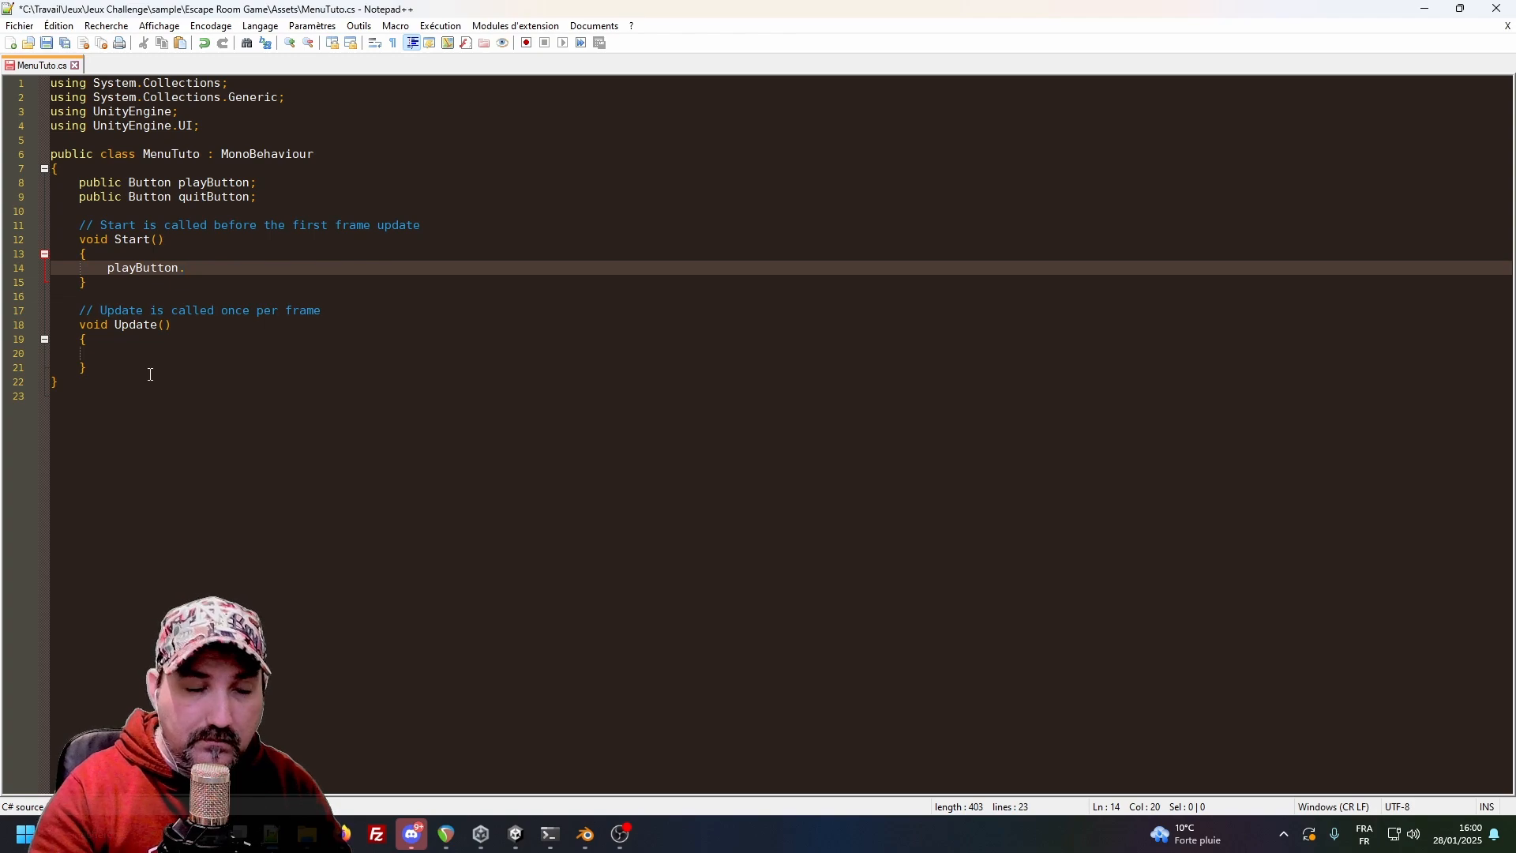
text(on)
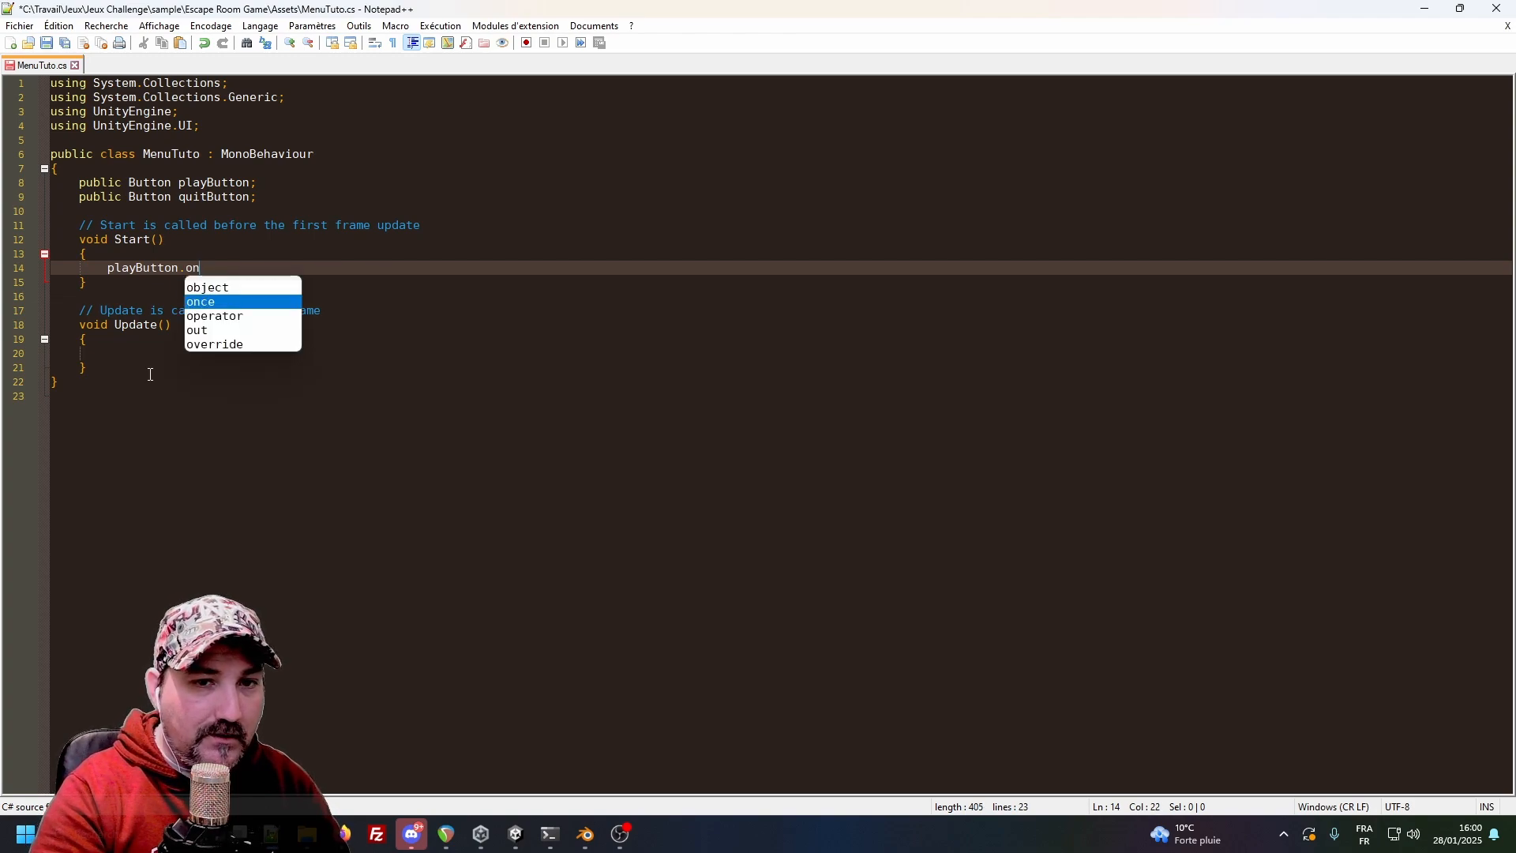
text(Click.)
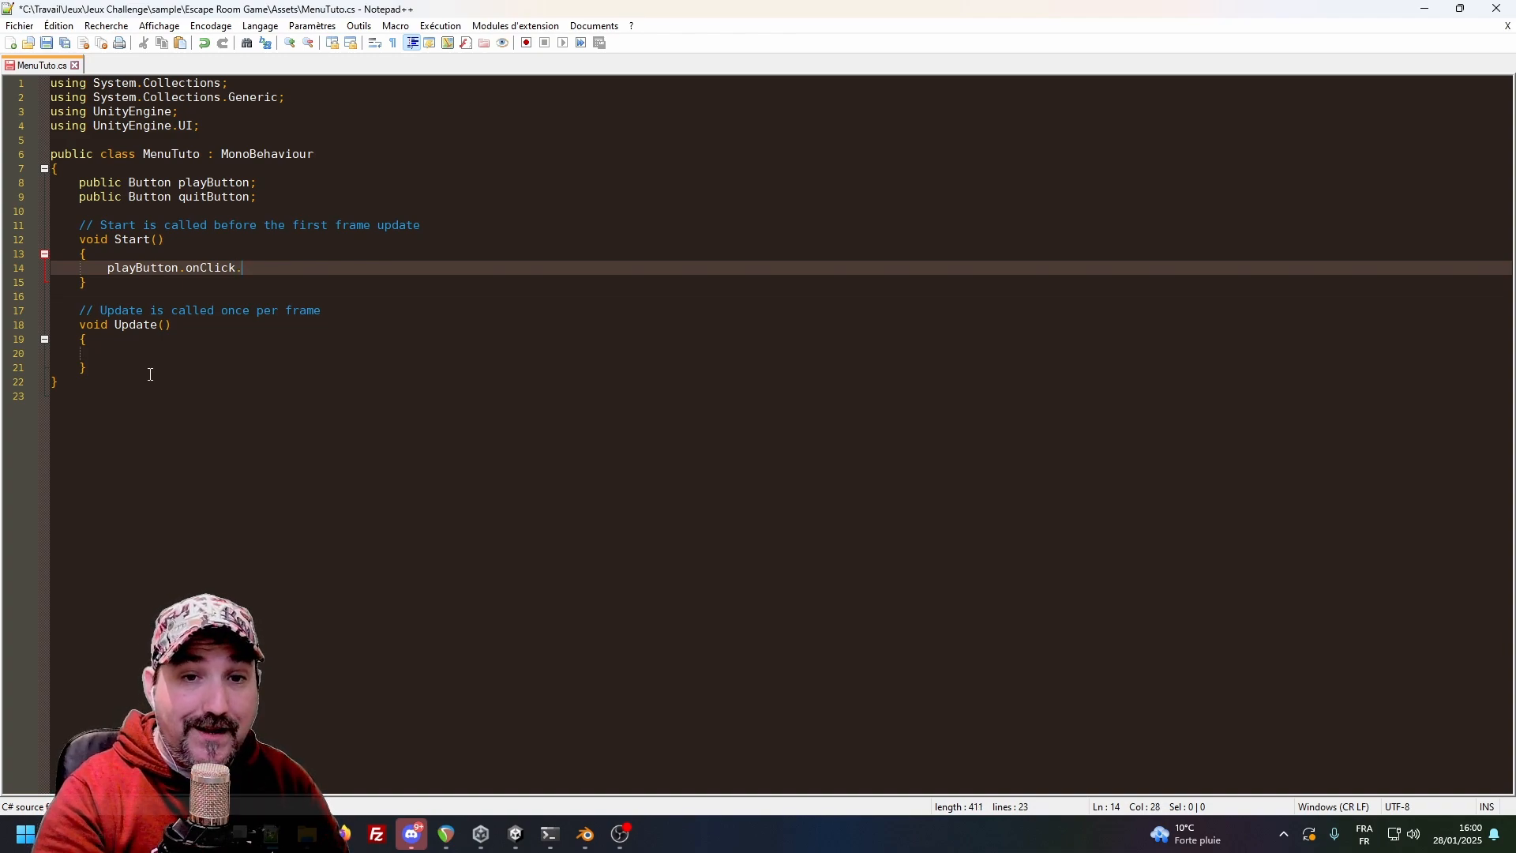
text(AddListener)
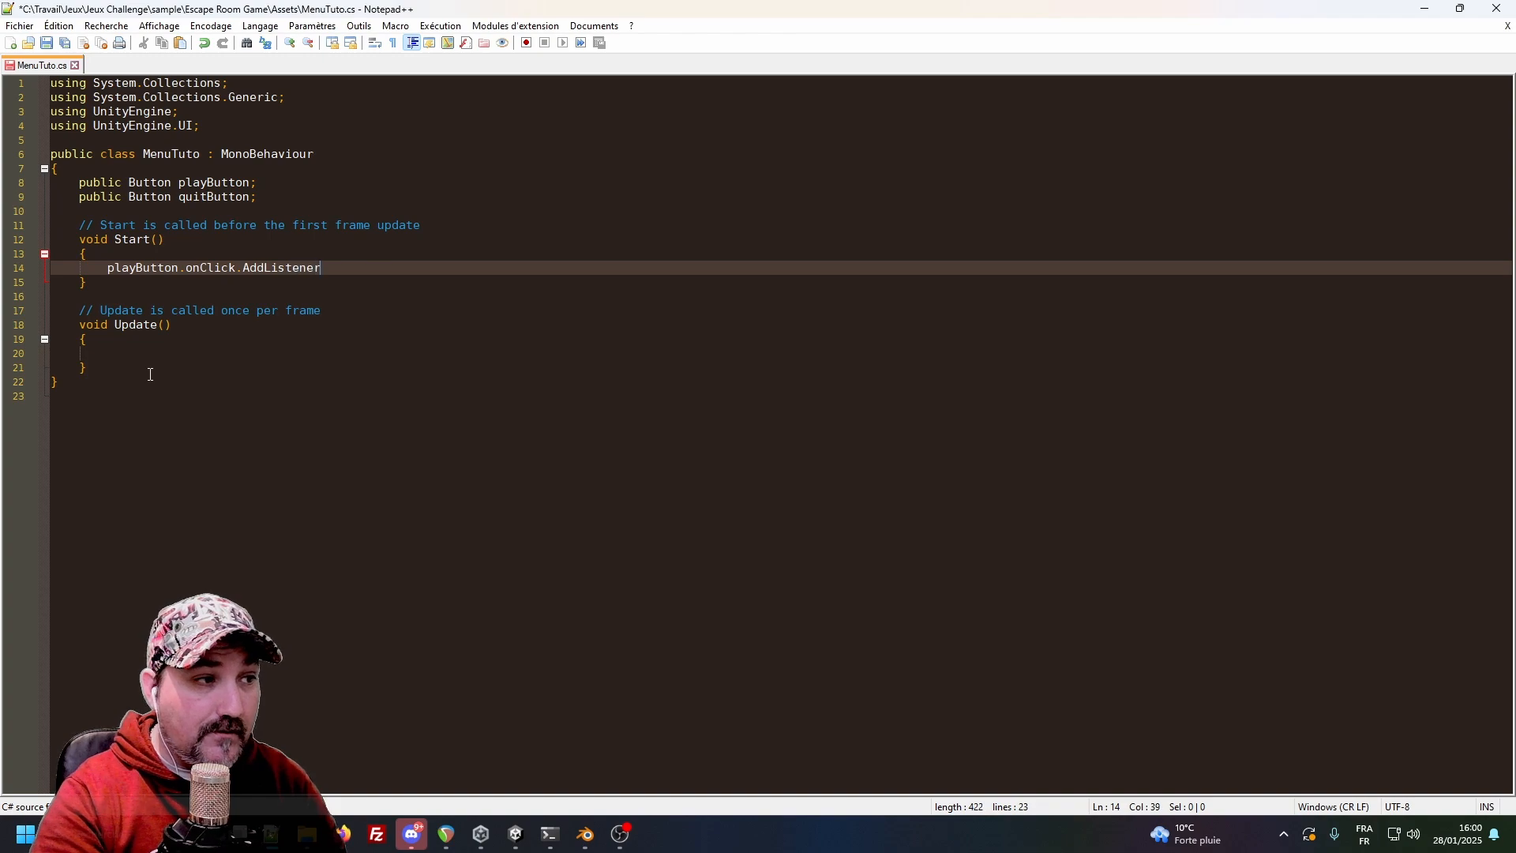
text(();)
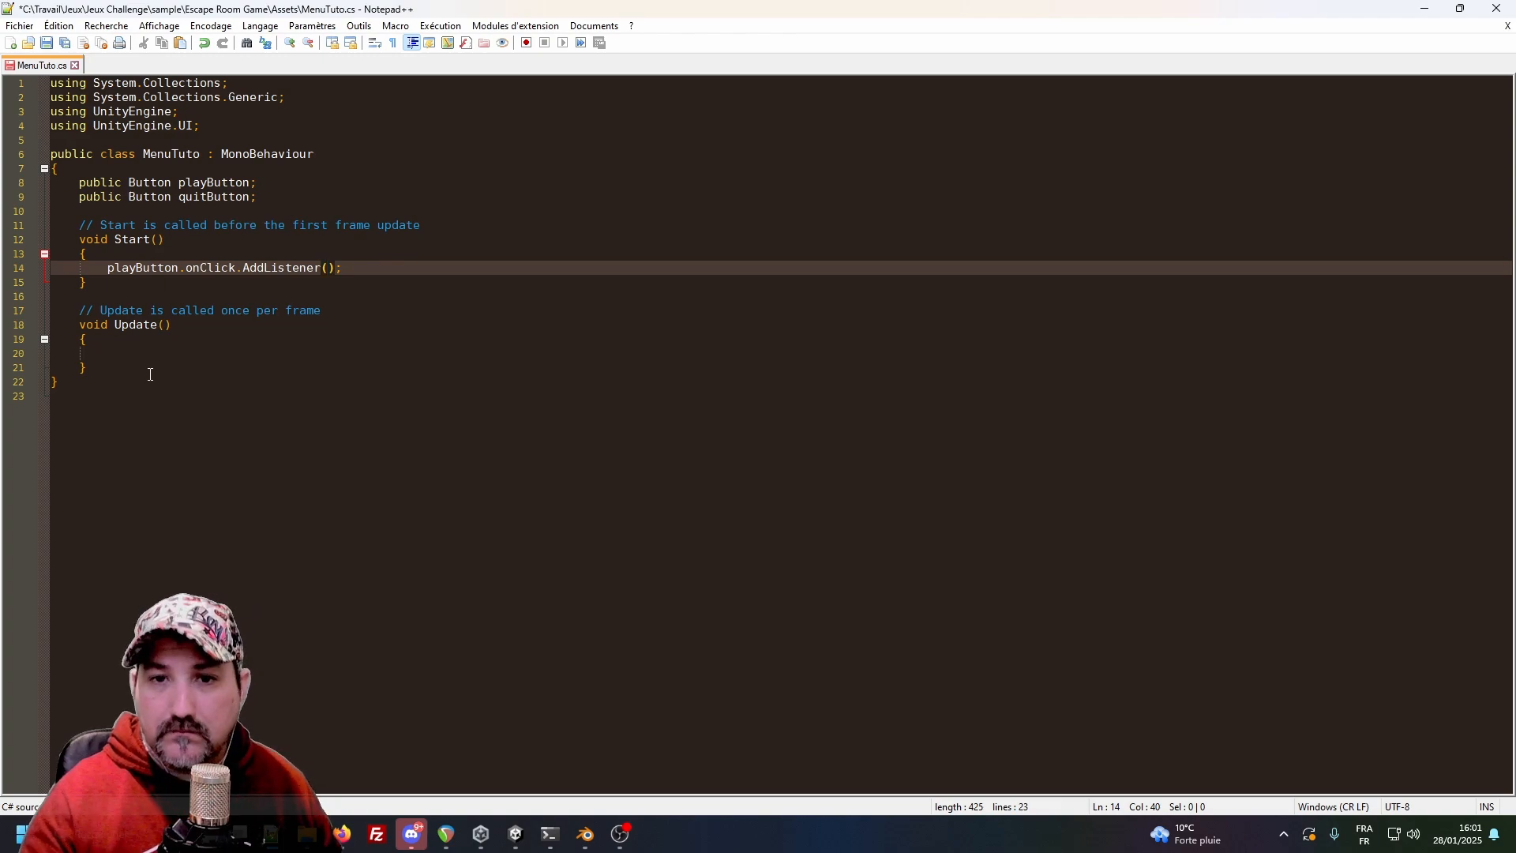
key(ctrl+s)
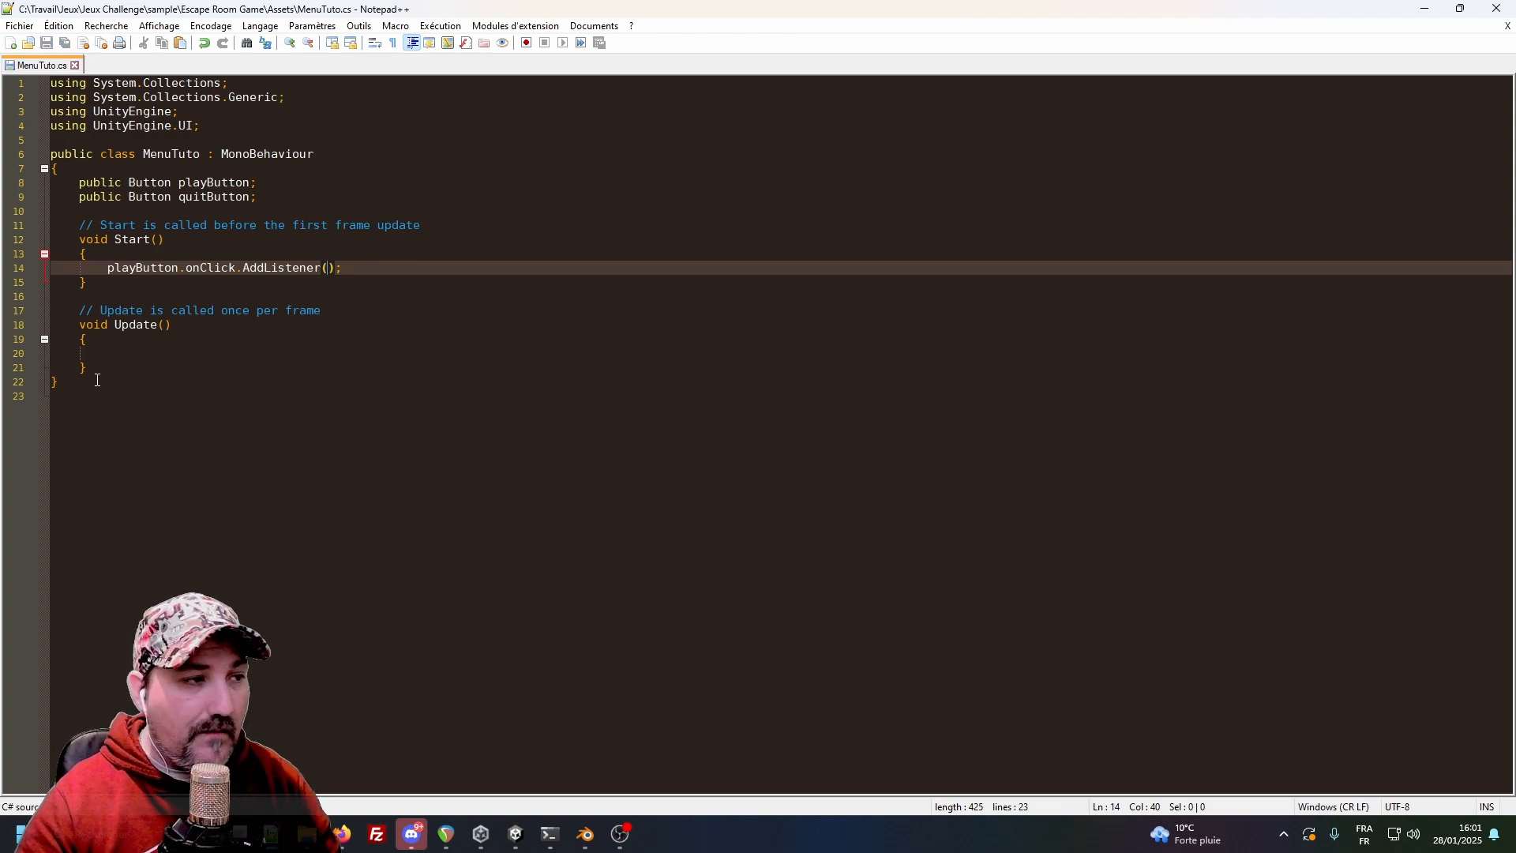
Add an empty "public void StartGame()" method with its braces below the Update method of MenuTuto.
click(98, 370)
key(Return)
key(Return)
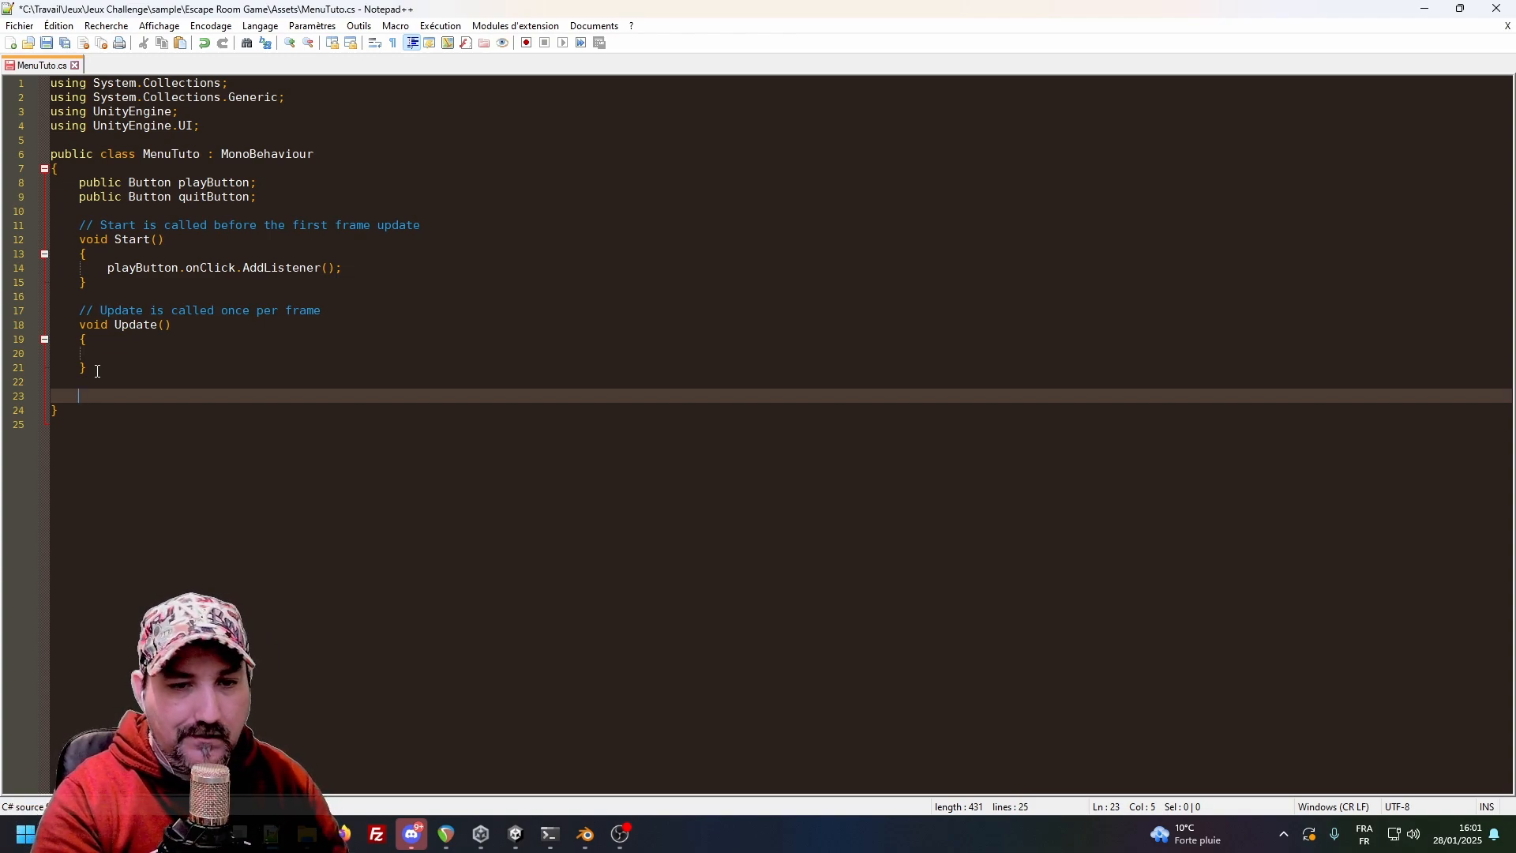
text(publi)
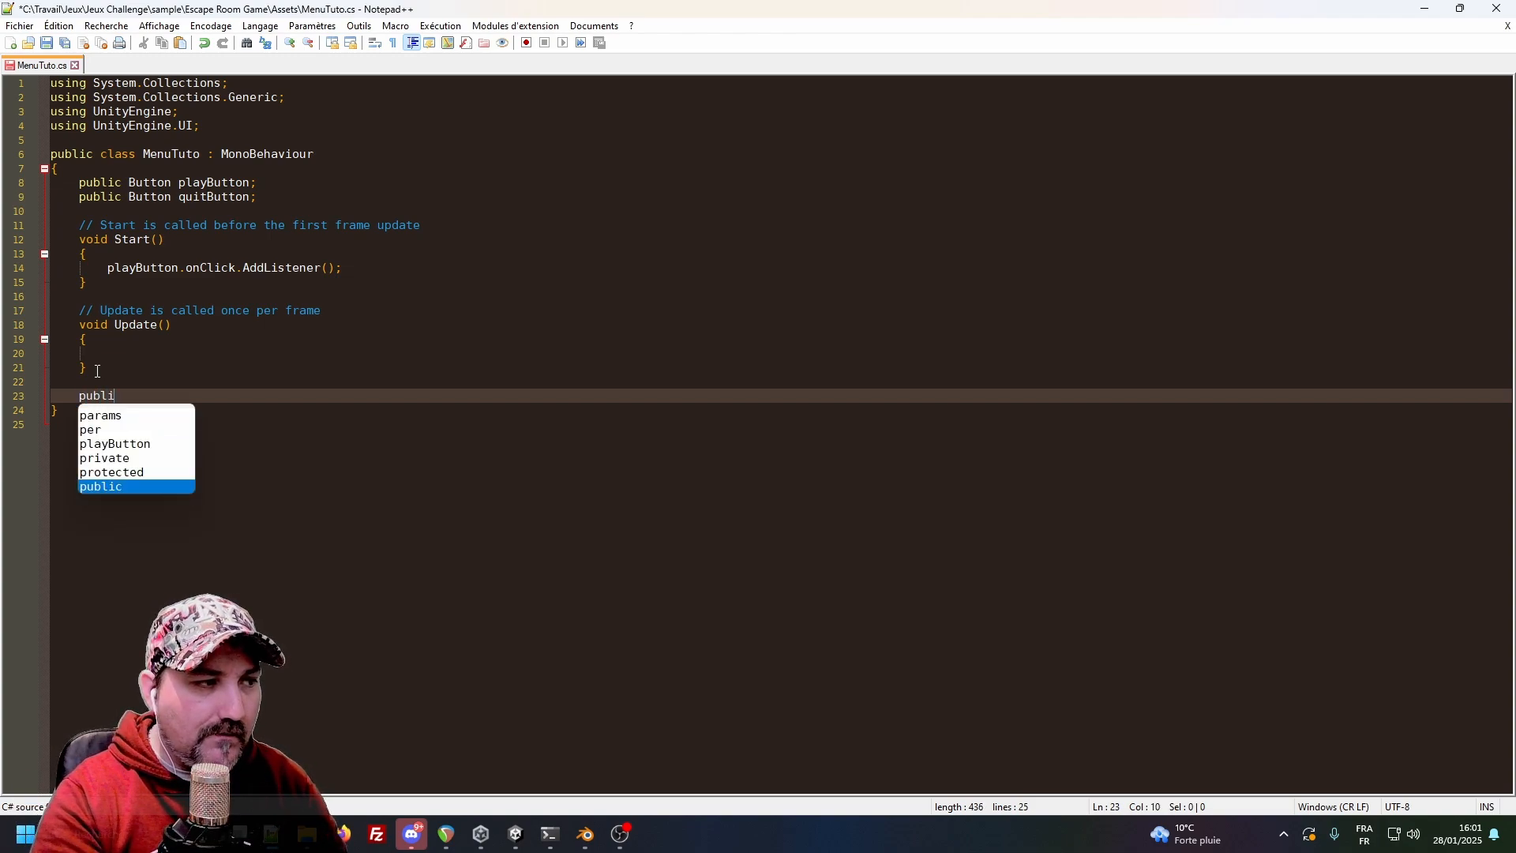
text(c void )
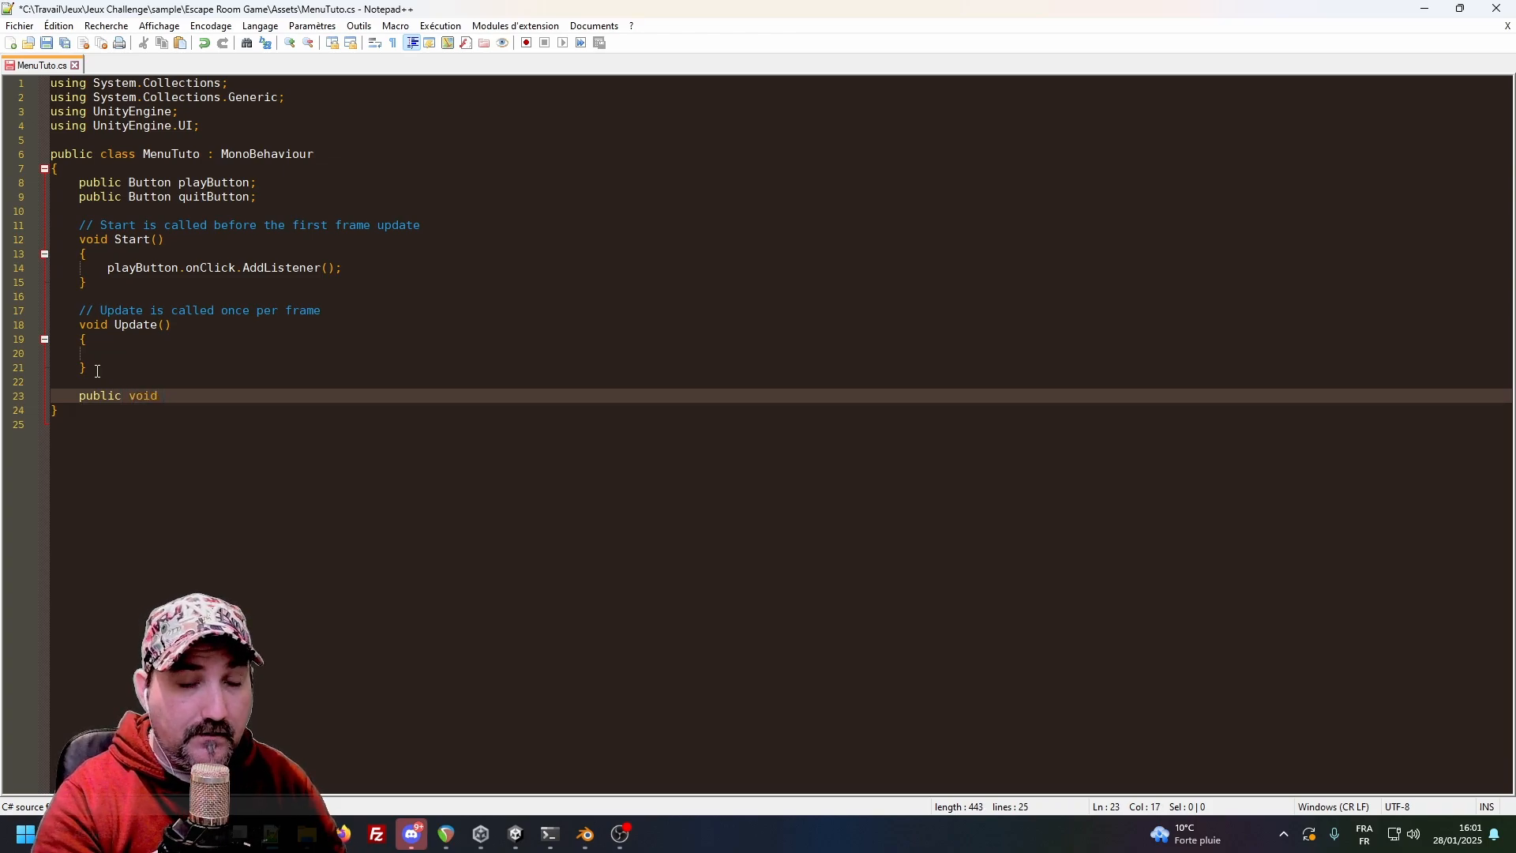
text(Demar)
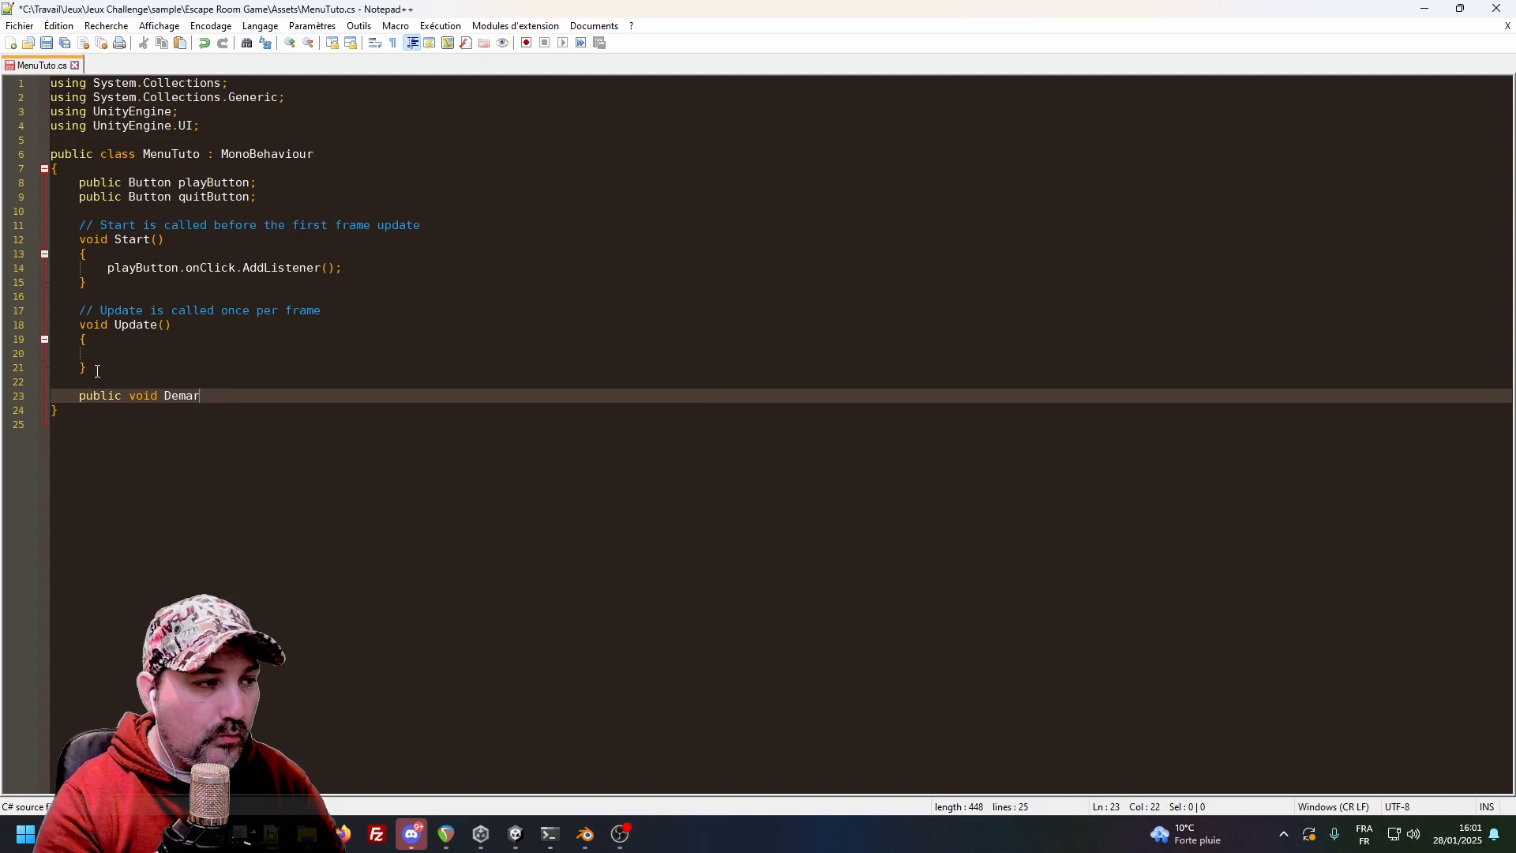
key(BackSpace)
key(BackSpace)
key(BackSpace)
key(BackSpace)
key(BackSpace)
text(Start)
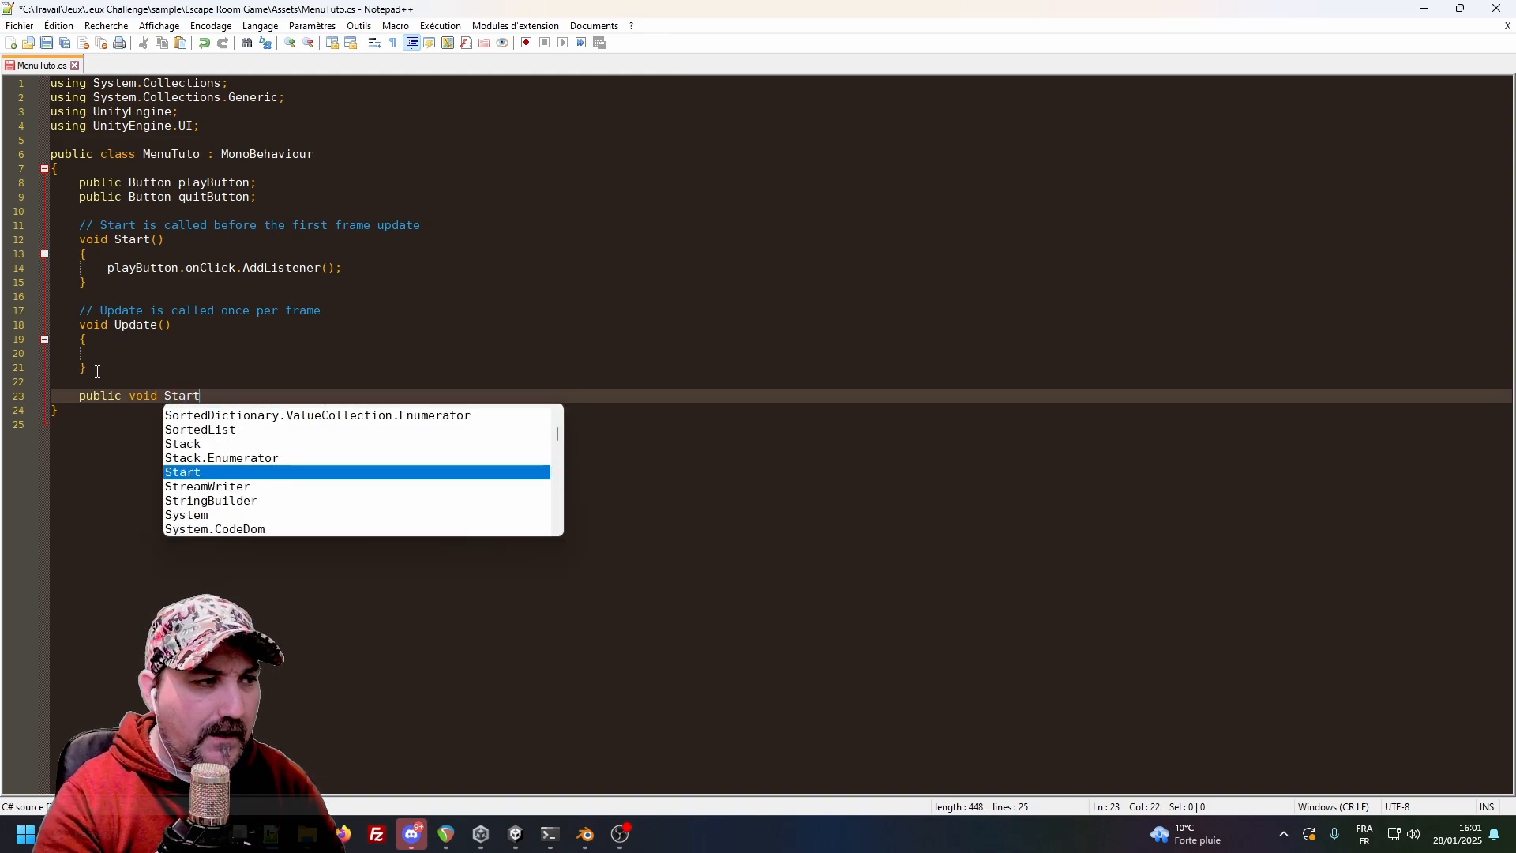
text(Game())
key(Return)
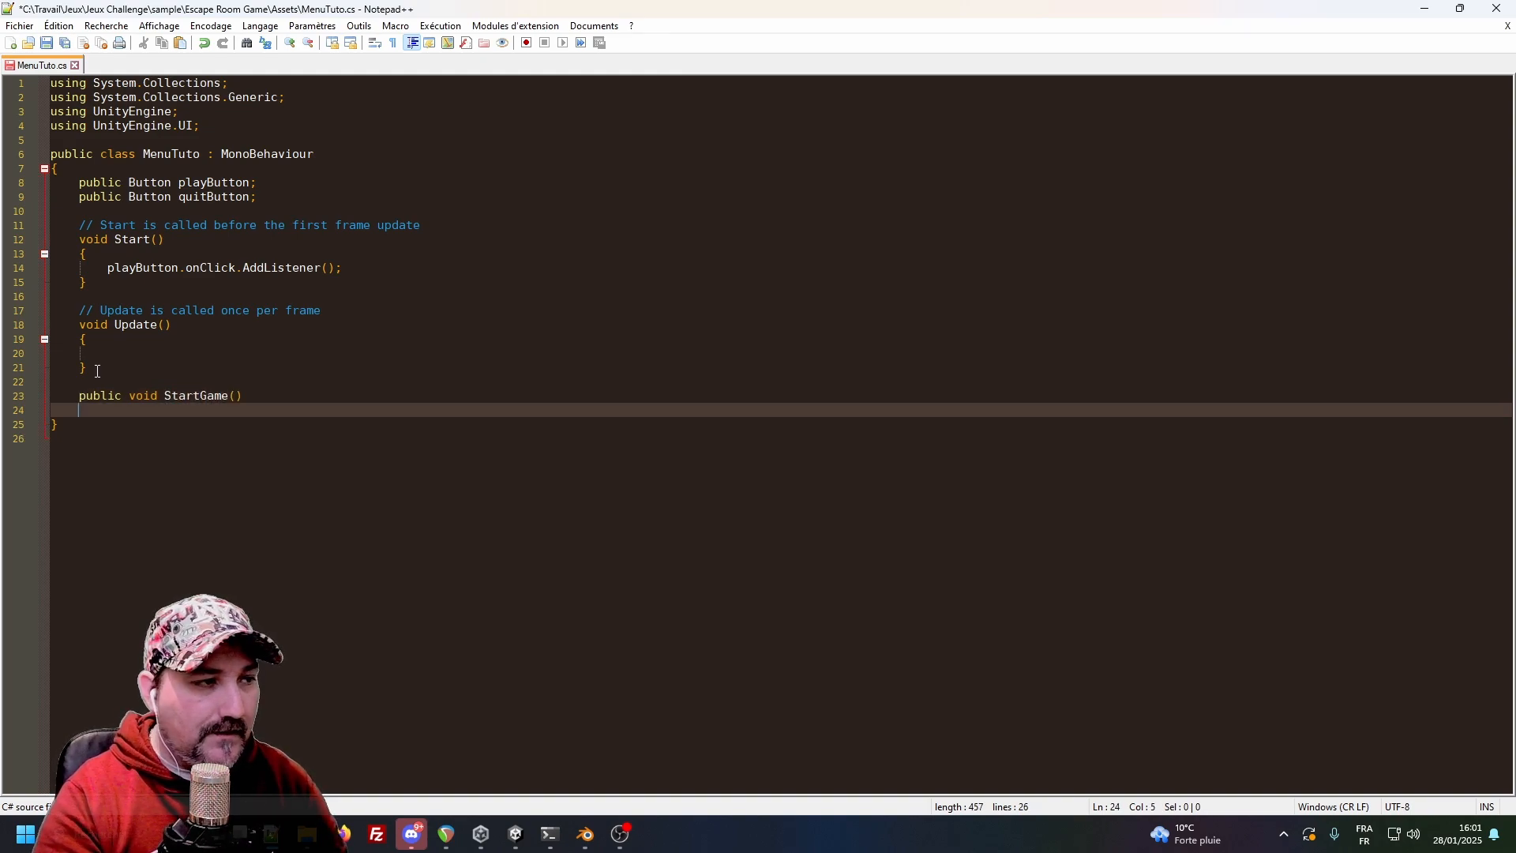
text({)
key(Return)
text(})
key(Up)
key(Return)
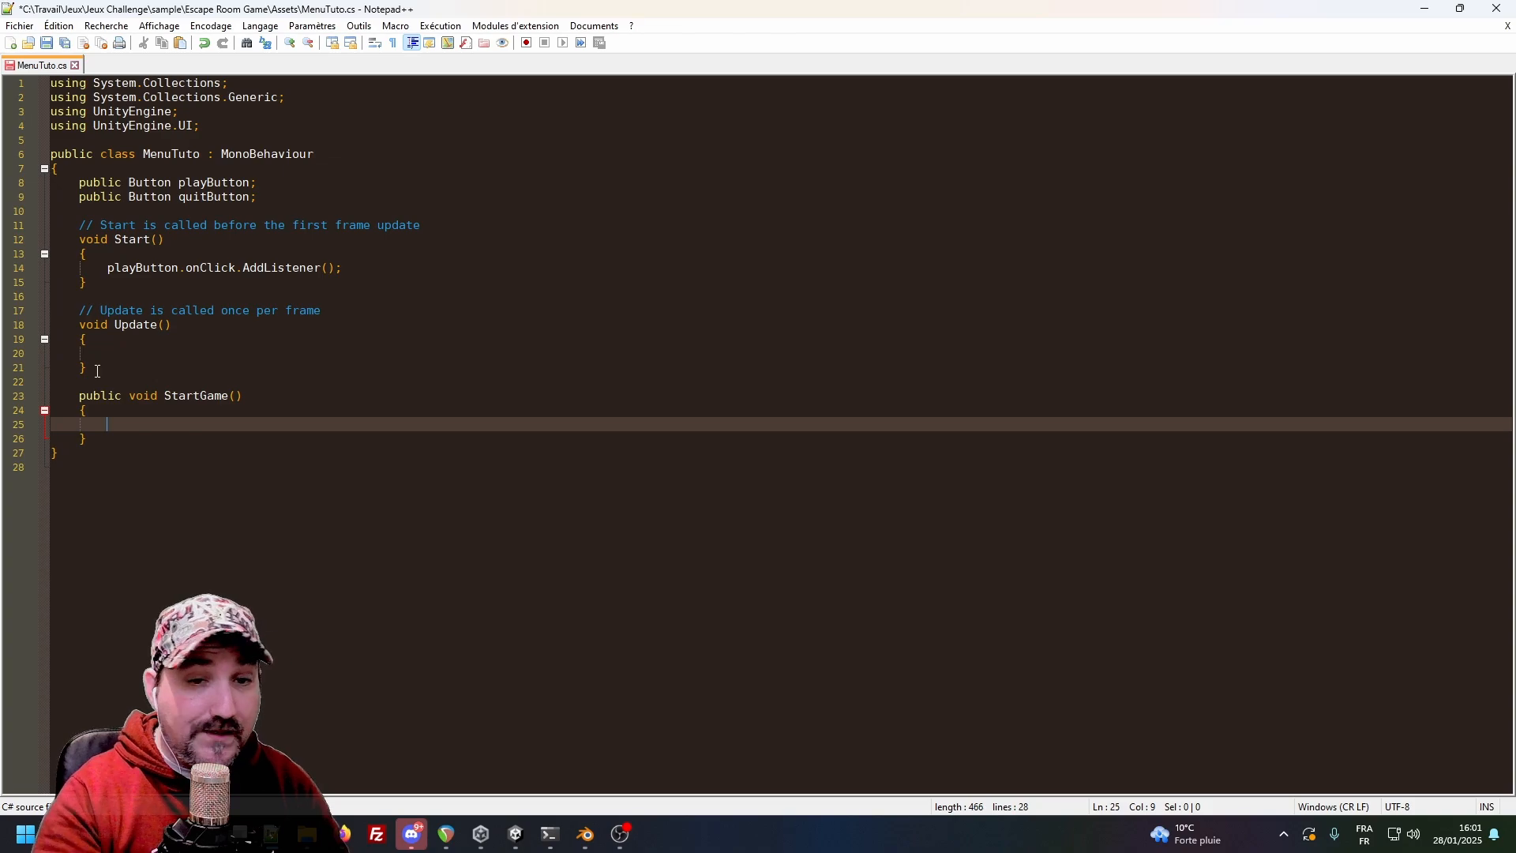
Write Debug.Log("Demarrer le jeux..."); in the body of StartGame and save the script.
text(Debu)
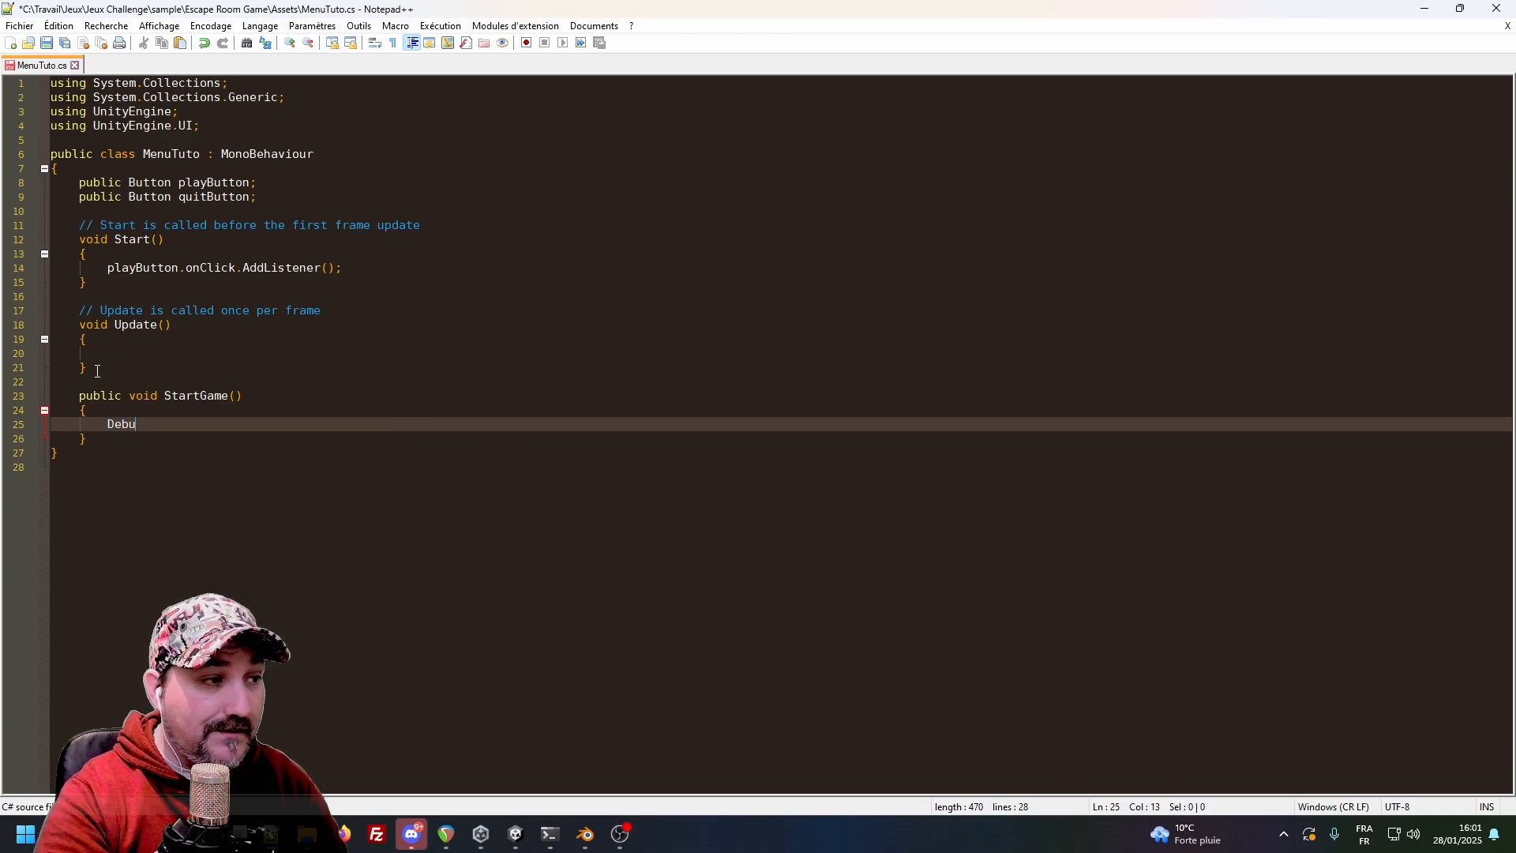
text(g.Log("")
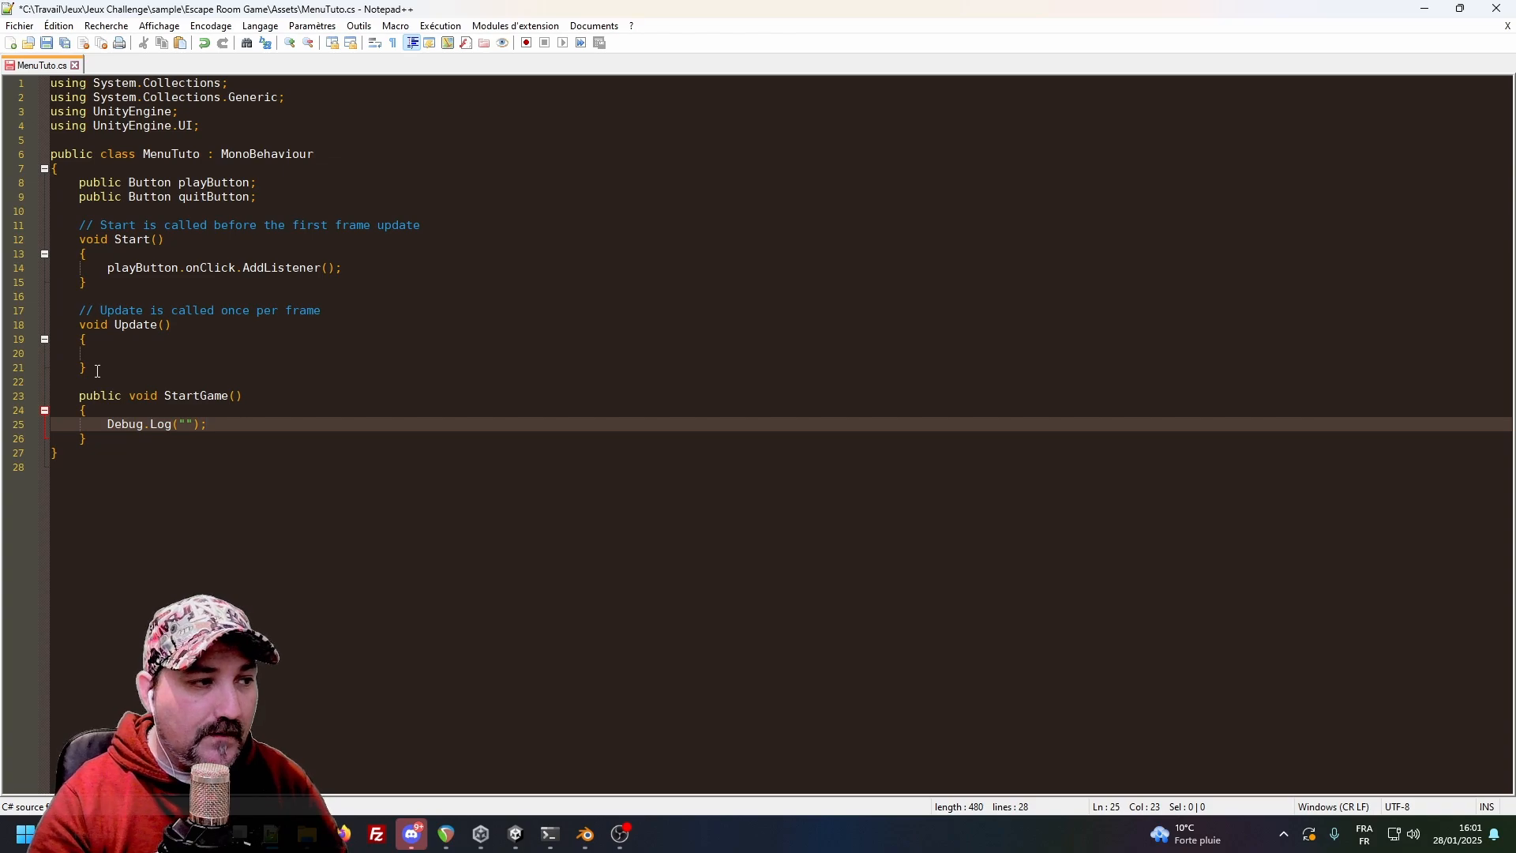
text(Demarrer le)
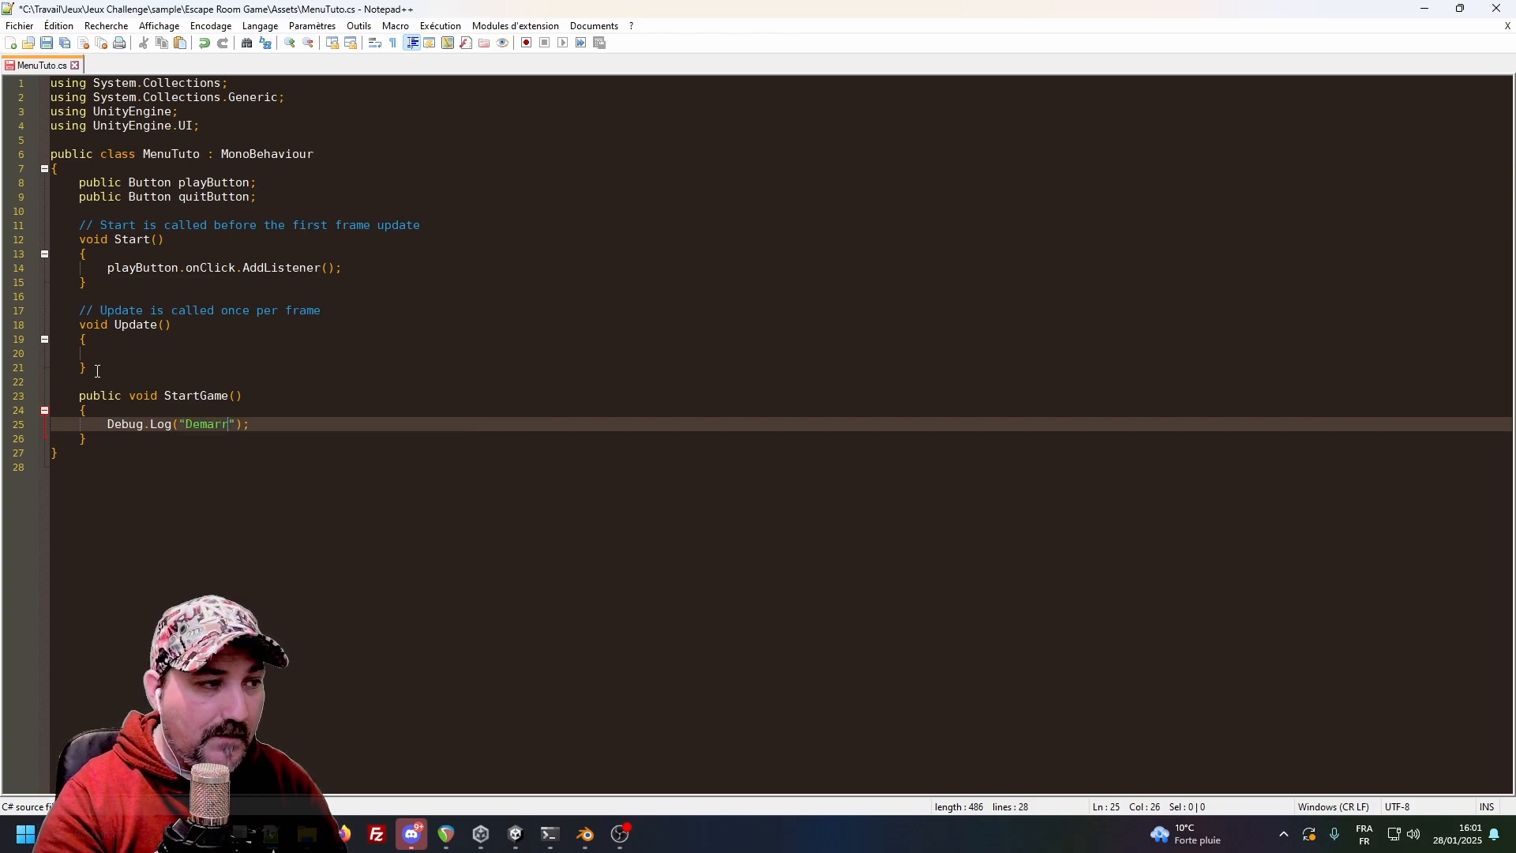
text( jeux...)
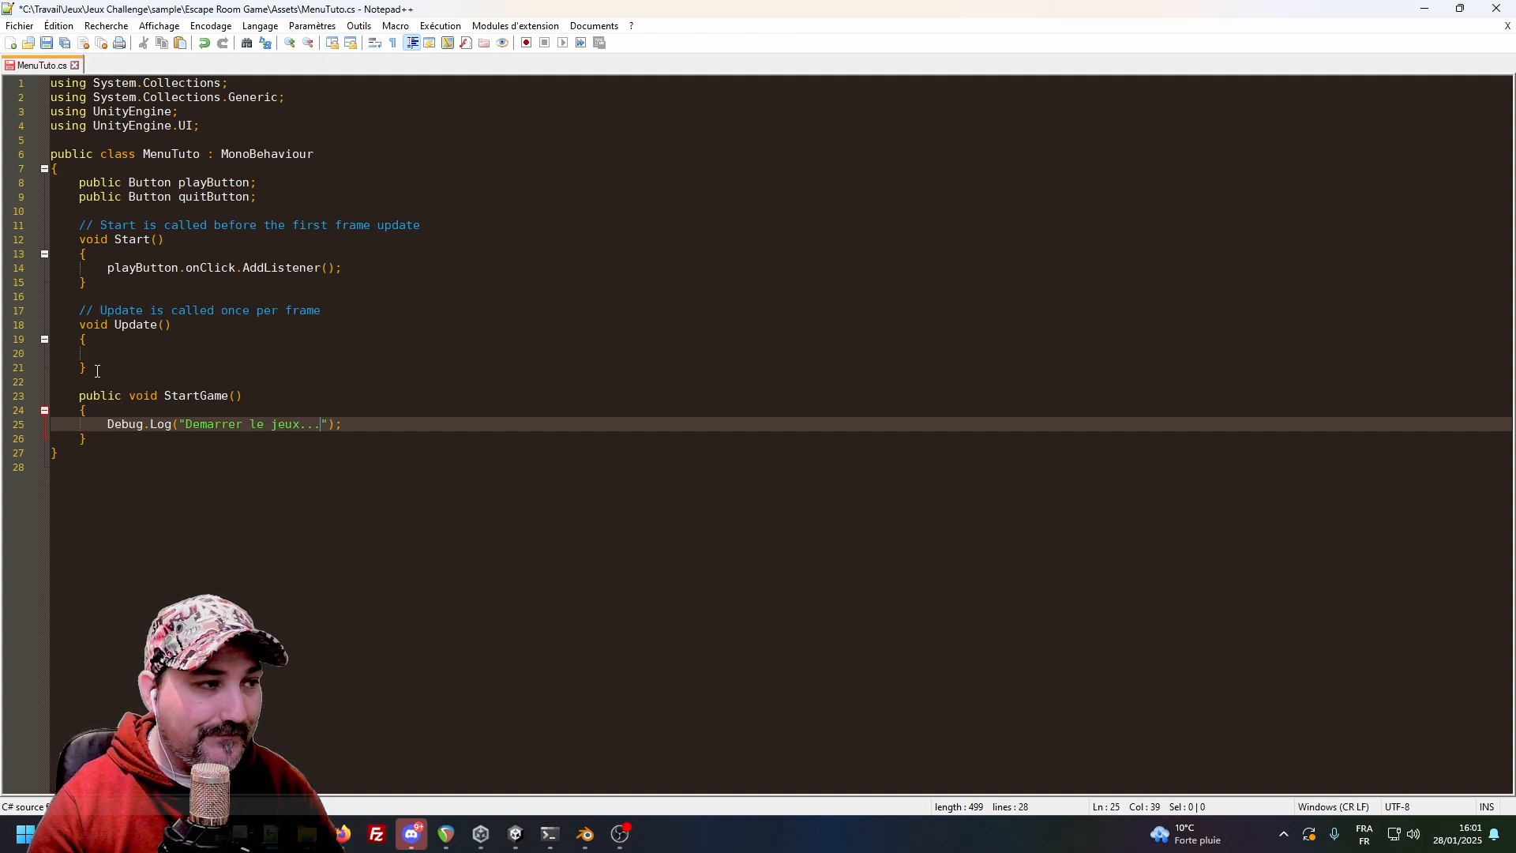
key(ctrl+s)
Pass StartGame as the argument of playButton's AddListener call in Start and save the script.
double_click(183, 396)
key(ctrl+c)
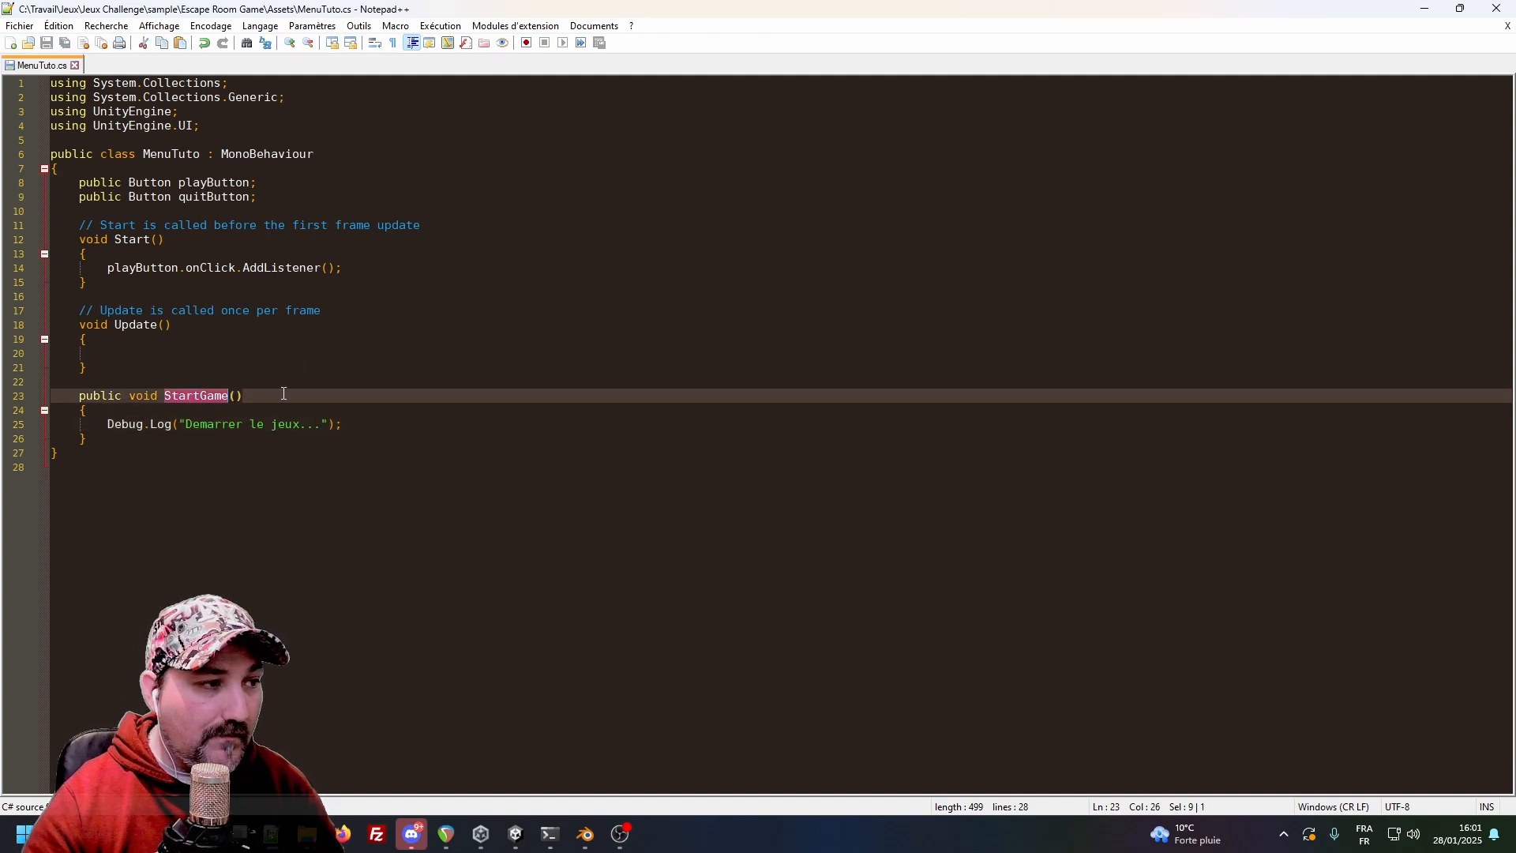
click(323, 269)
key(ctrl+v)
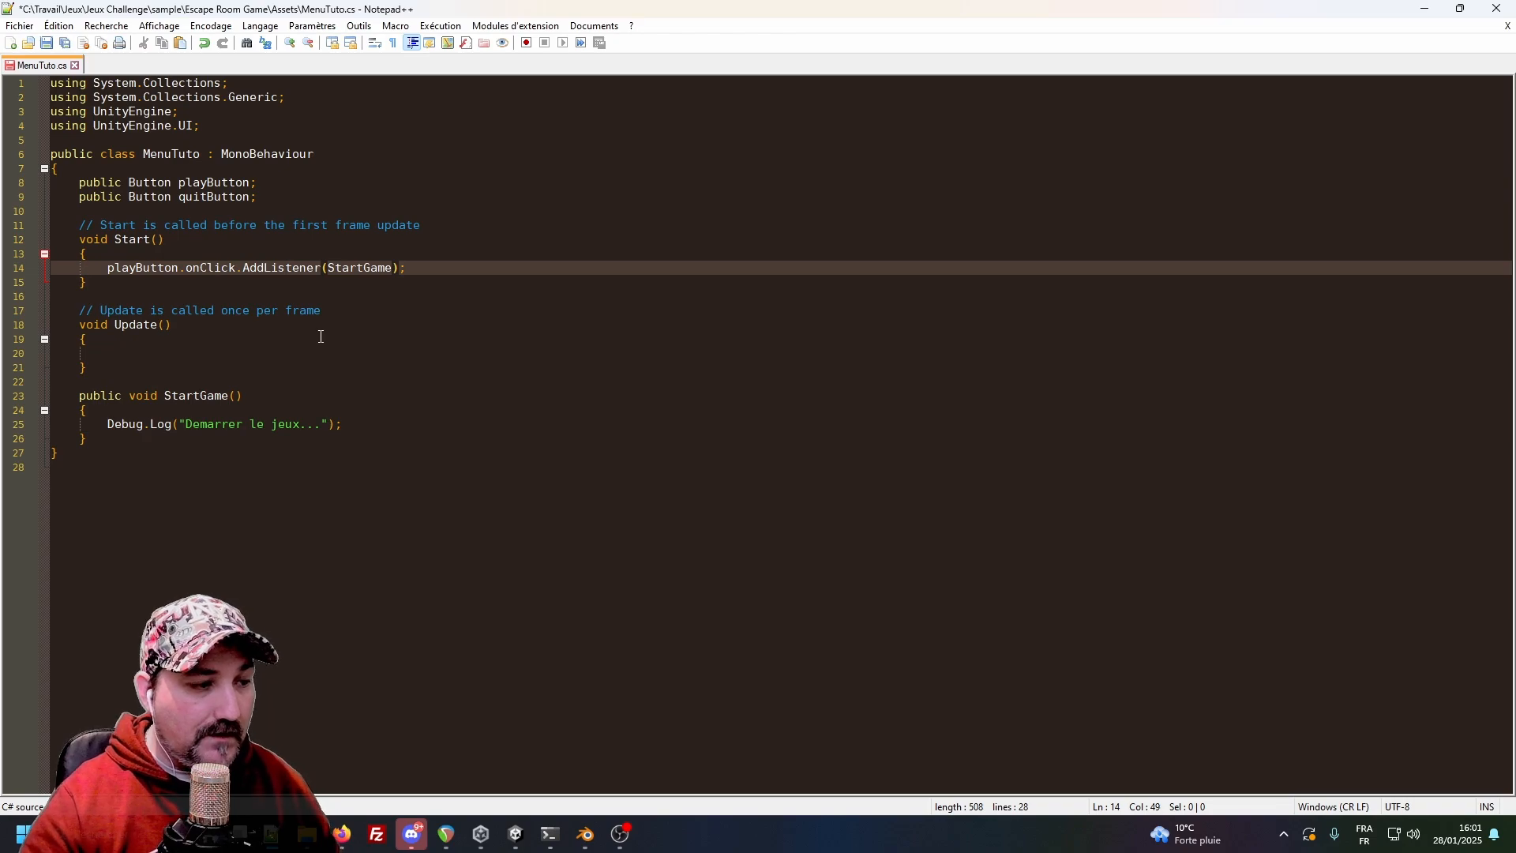
key(ctrl+s)
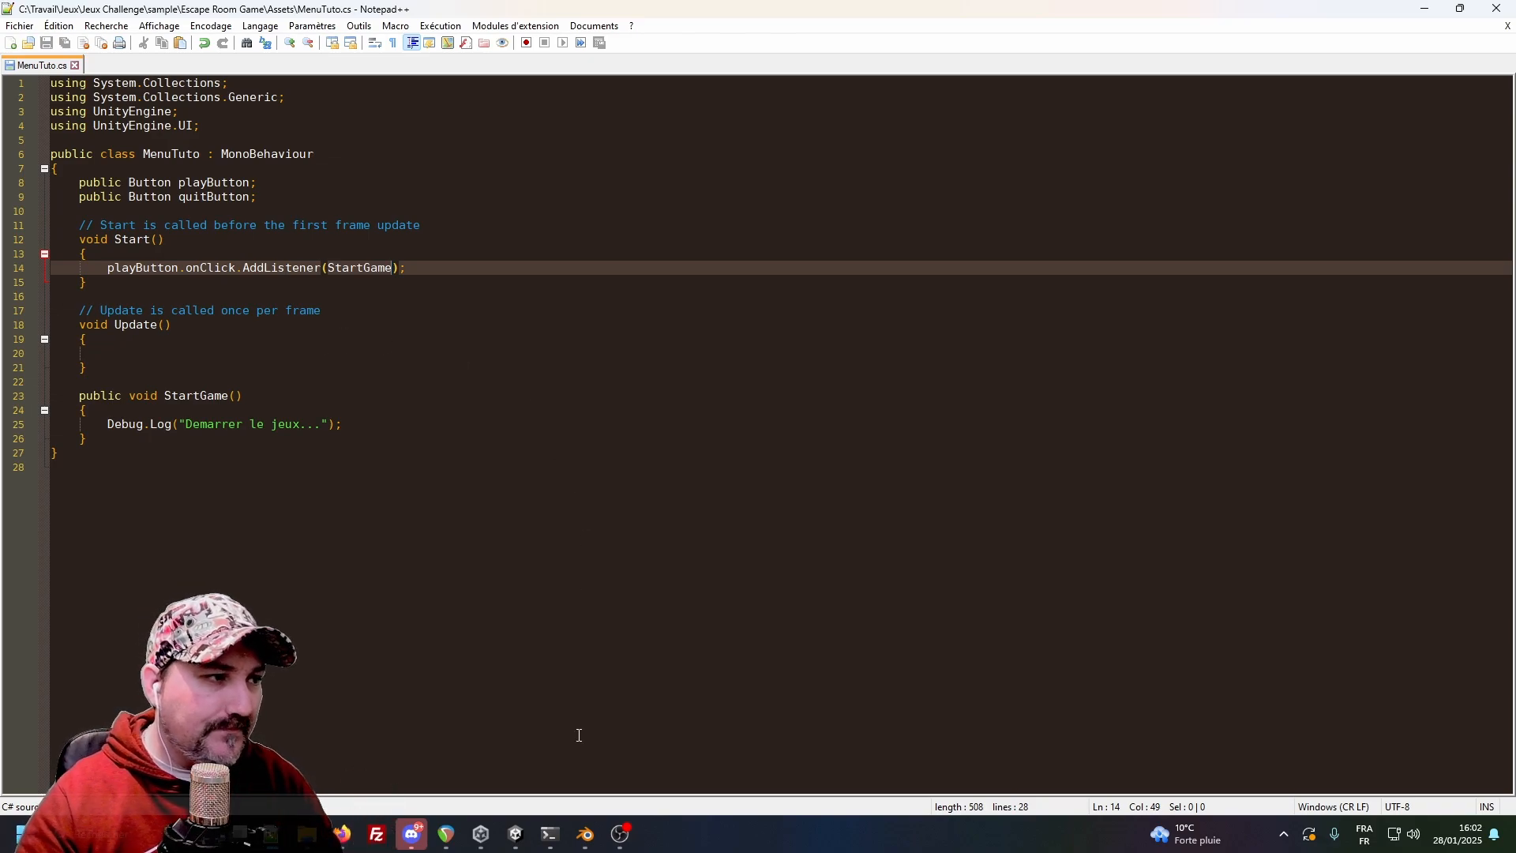
Switch to Unity, test the "Jouer" button in Play mode and stop the game.
click(585, 834)
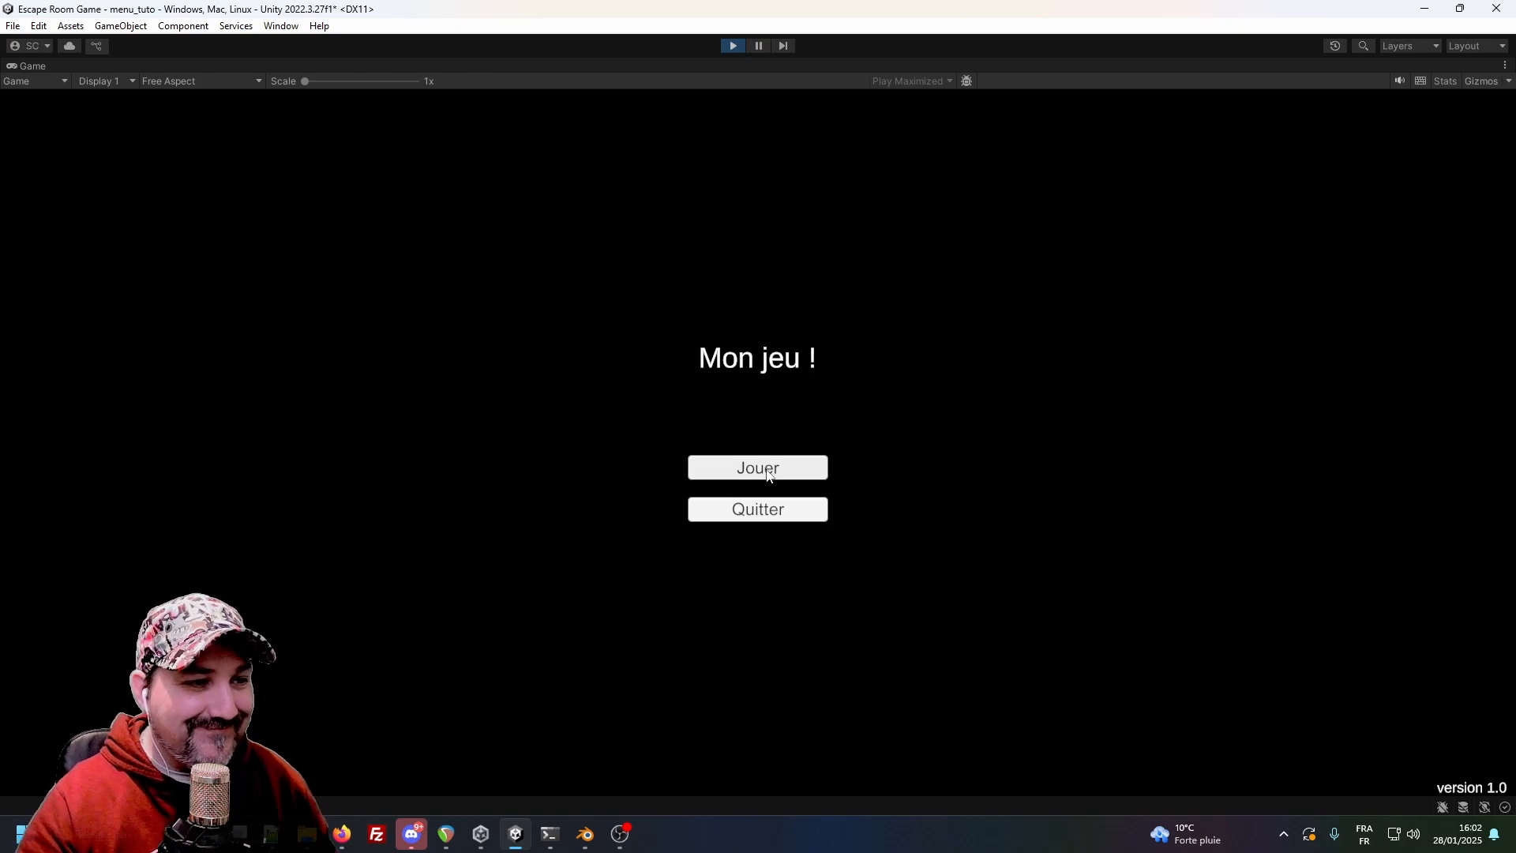
click(768, 472)
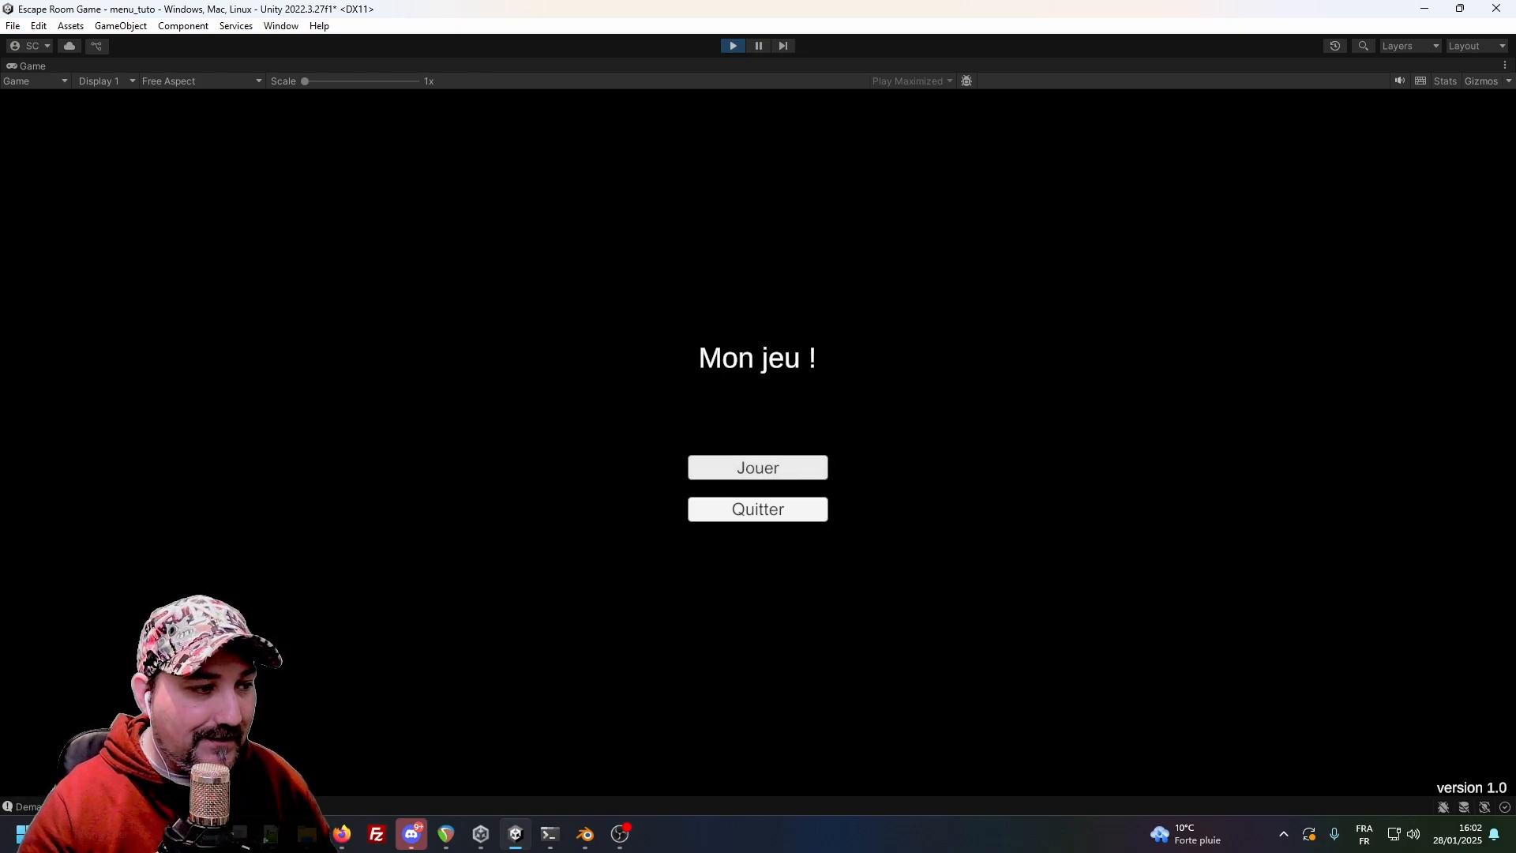
click(733, 46)
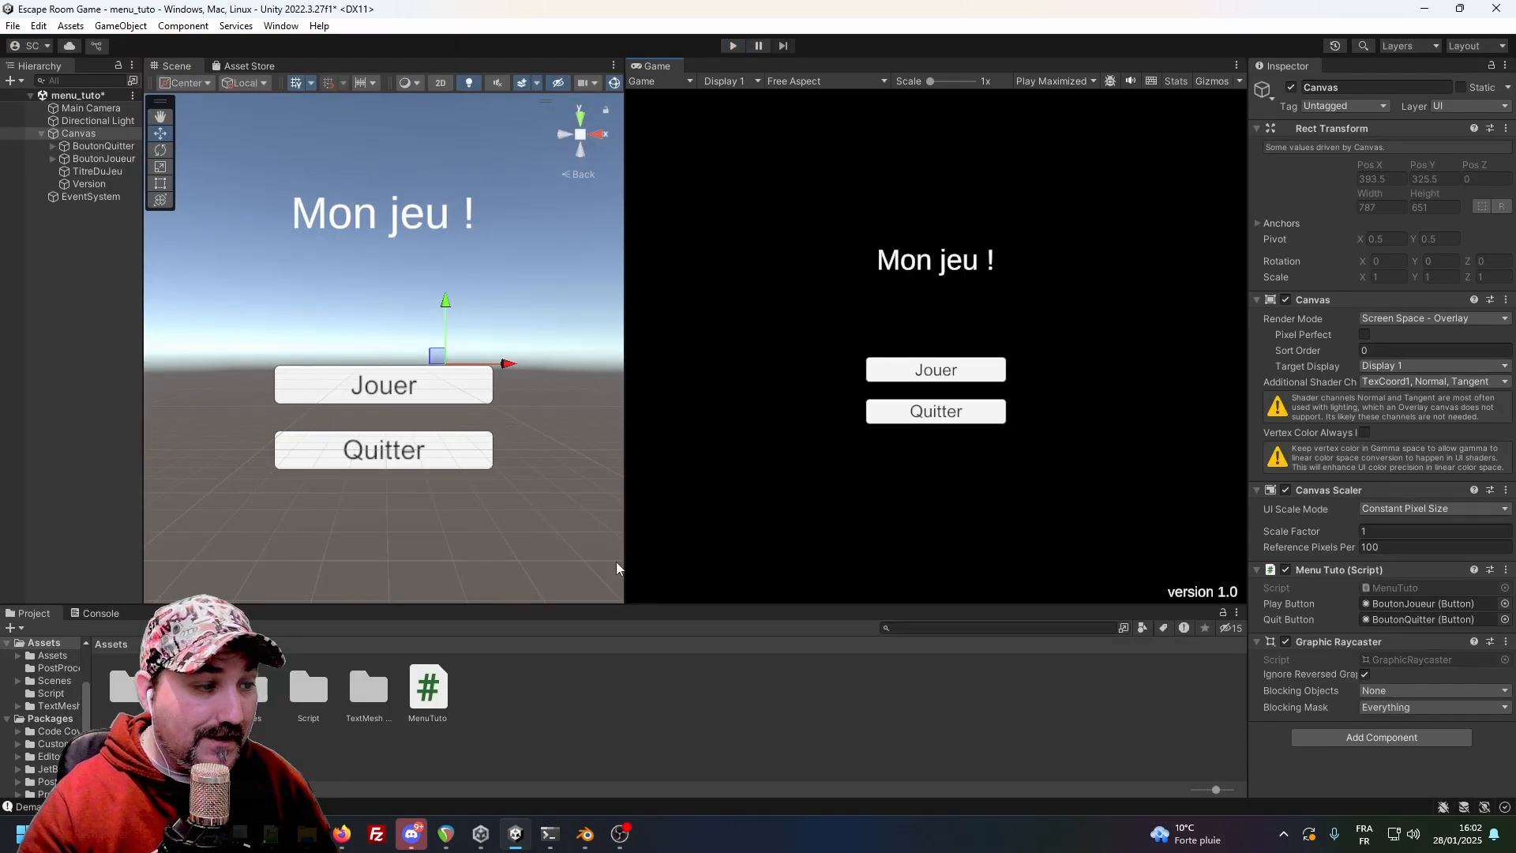
Switch to Notepad++ and add "quitButton.onClick.AddListener(QuitGame);" below the playButton listener in Start.
click(340, 787)
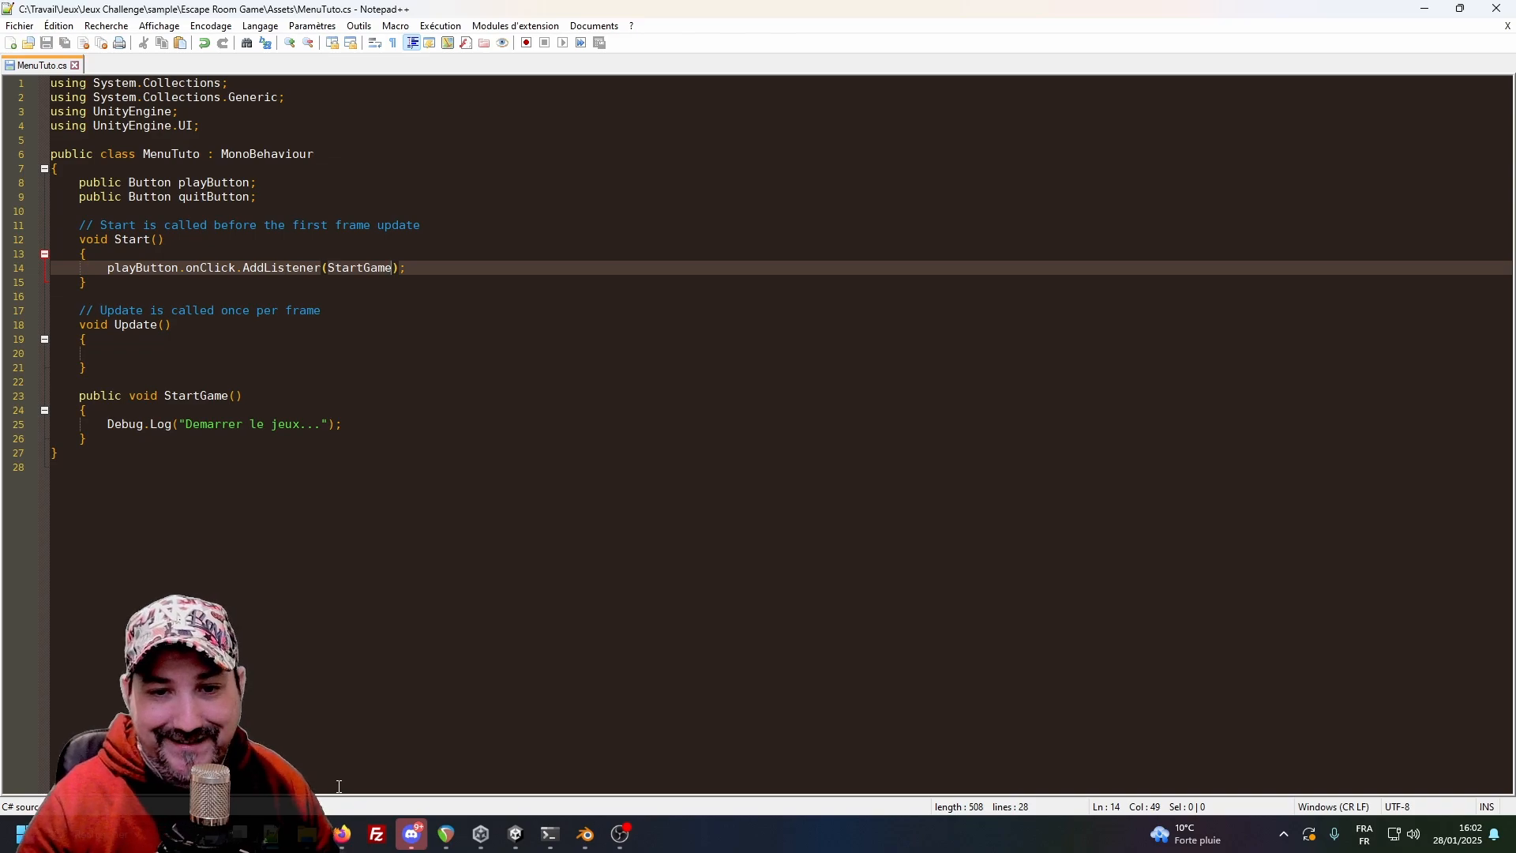
click(423, 268)
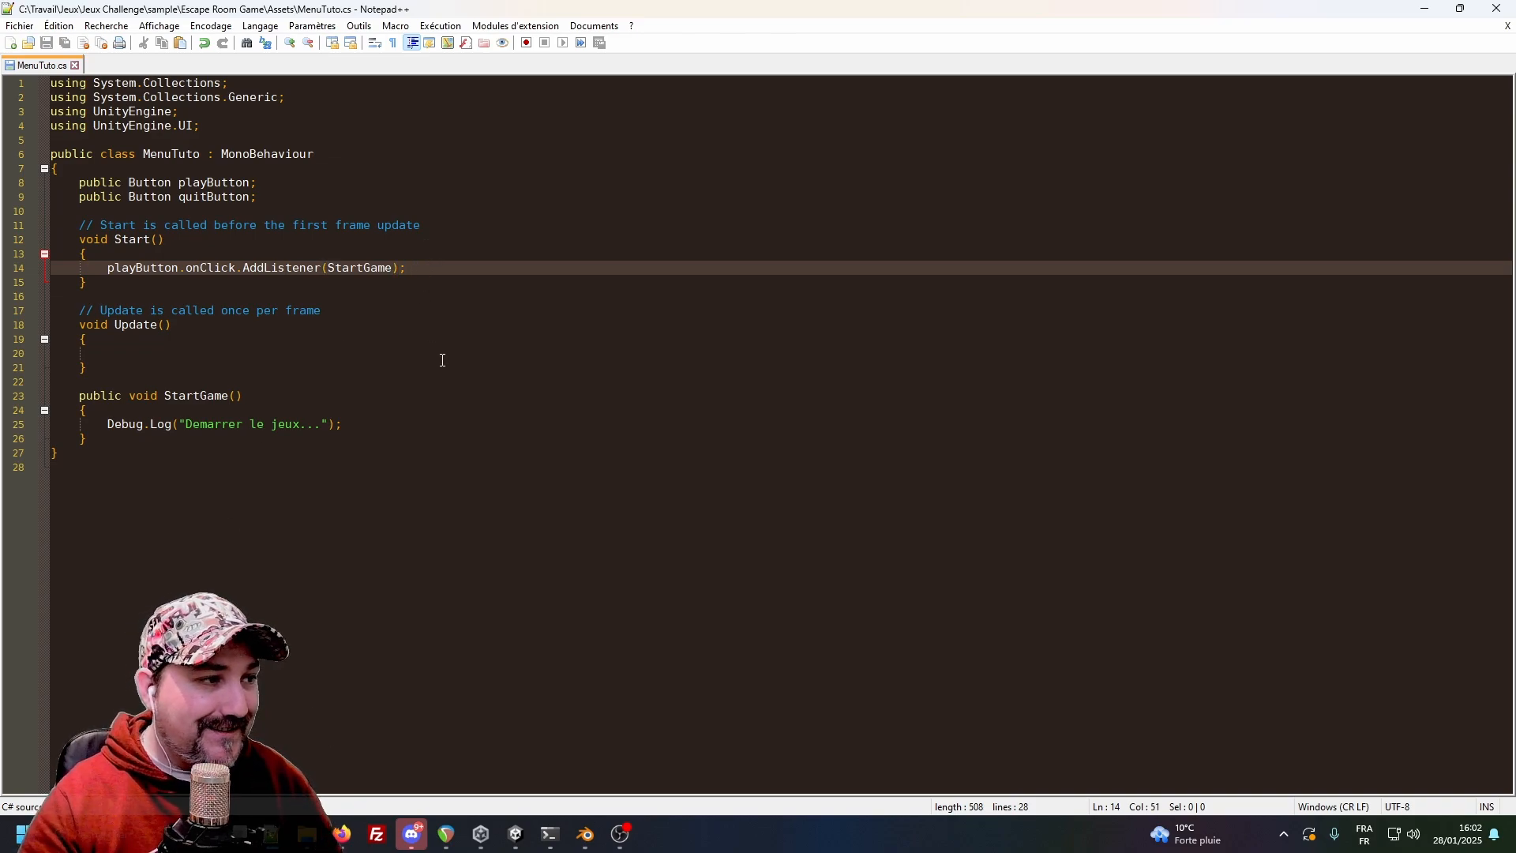
key(Return)
text(q)
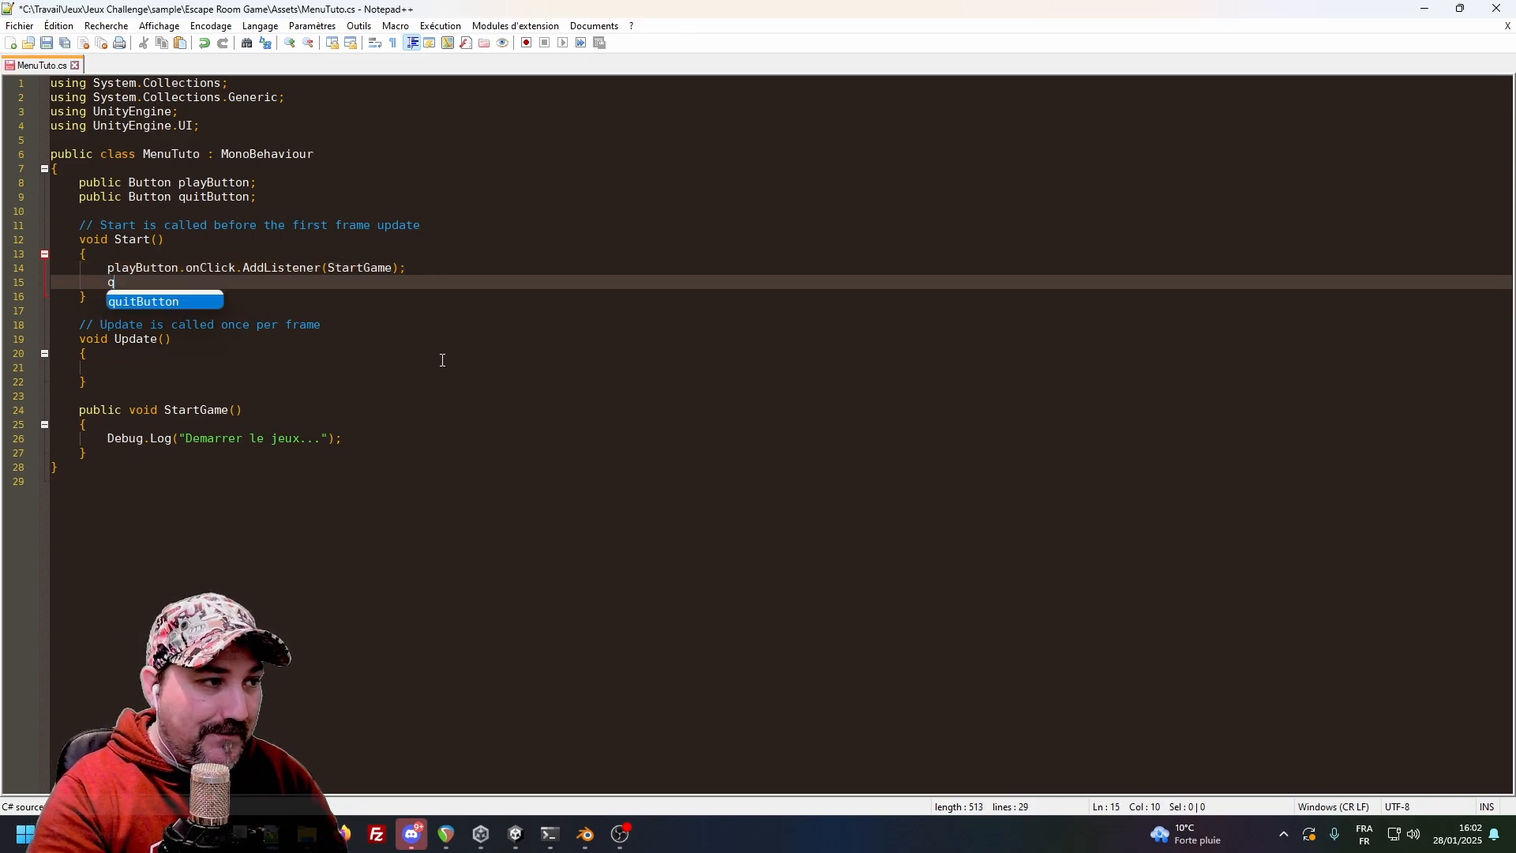
text(uitButton.onc)
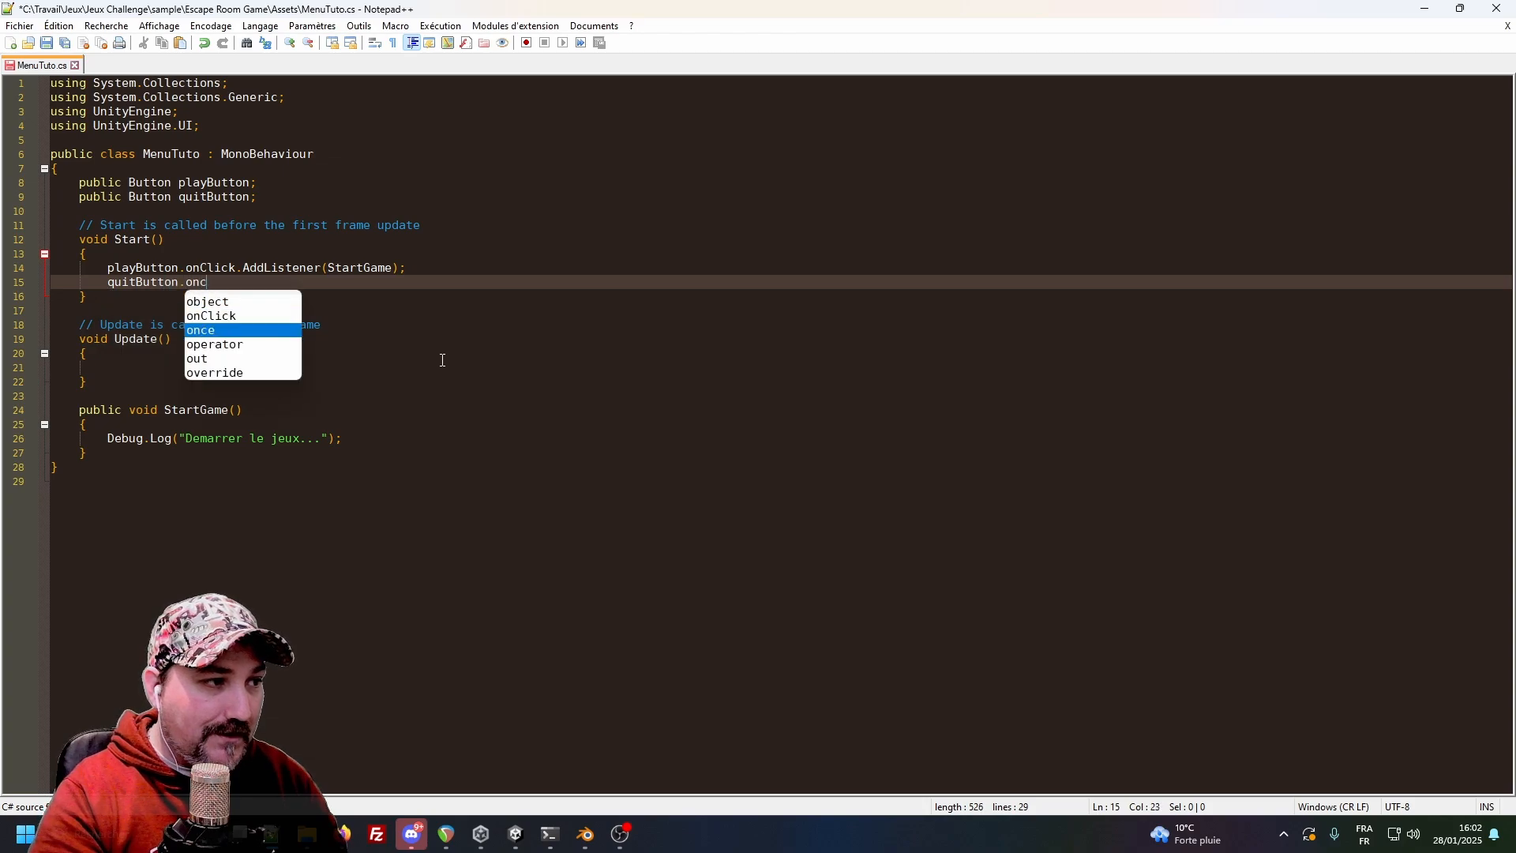
key(BackSpace)
text(Click.AddListen)
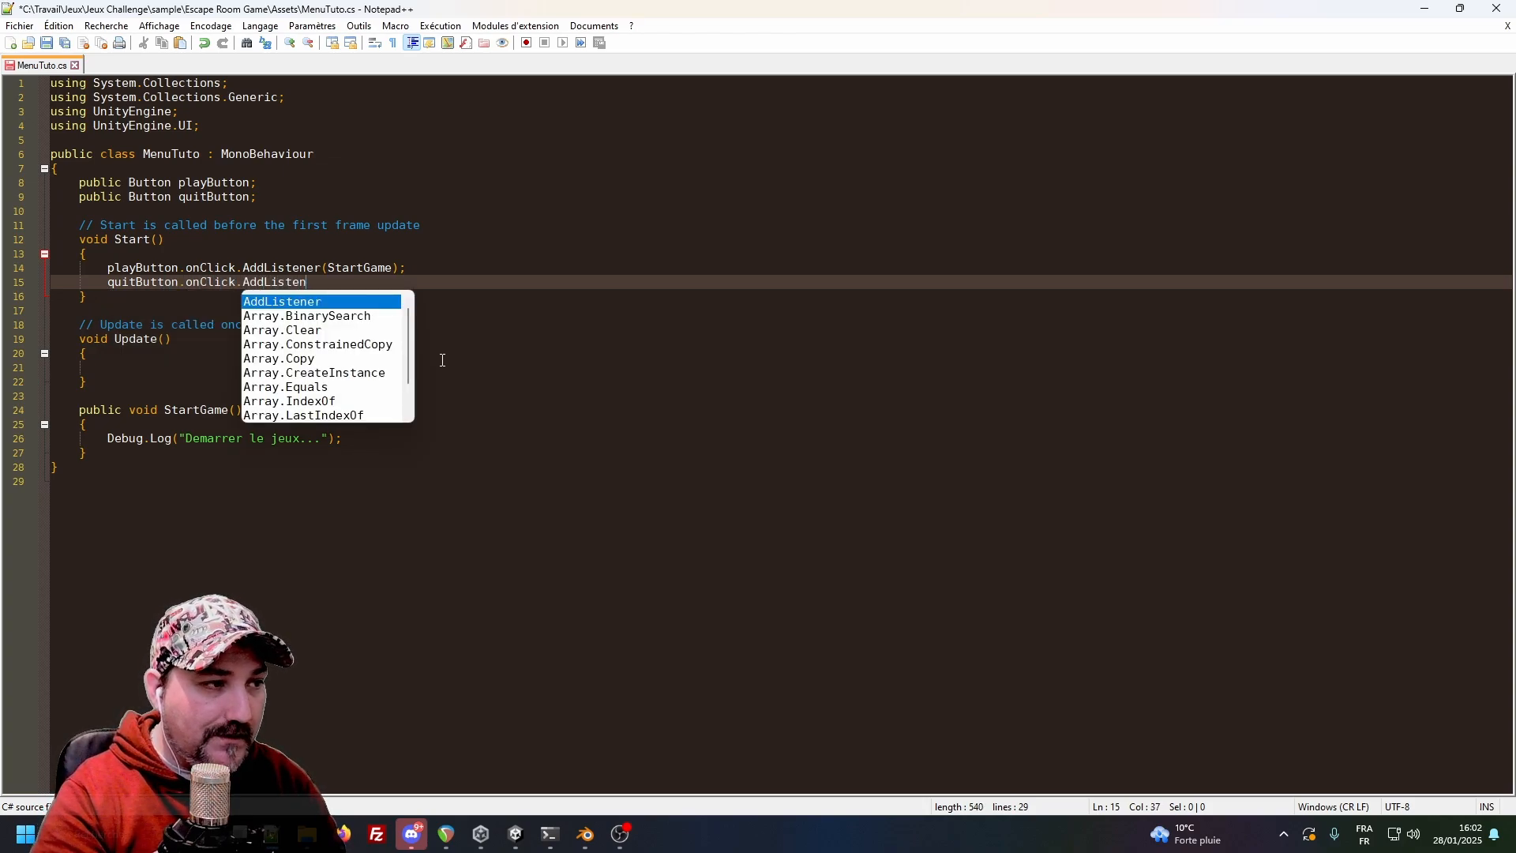
text(er()
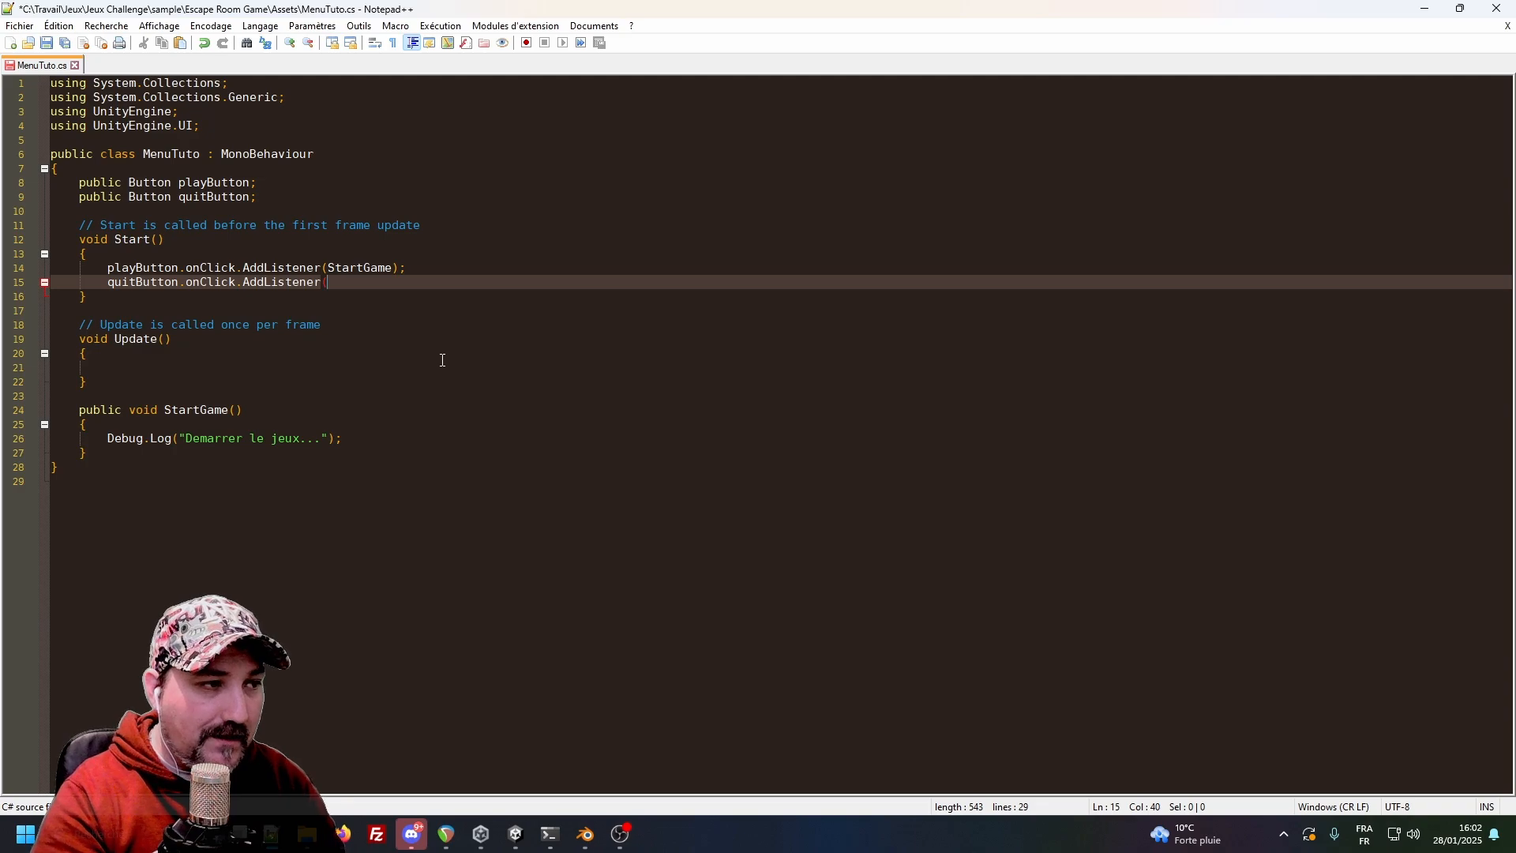
text(QuitGam)
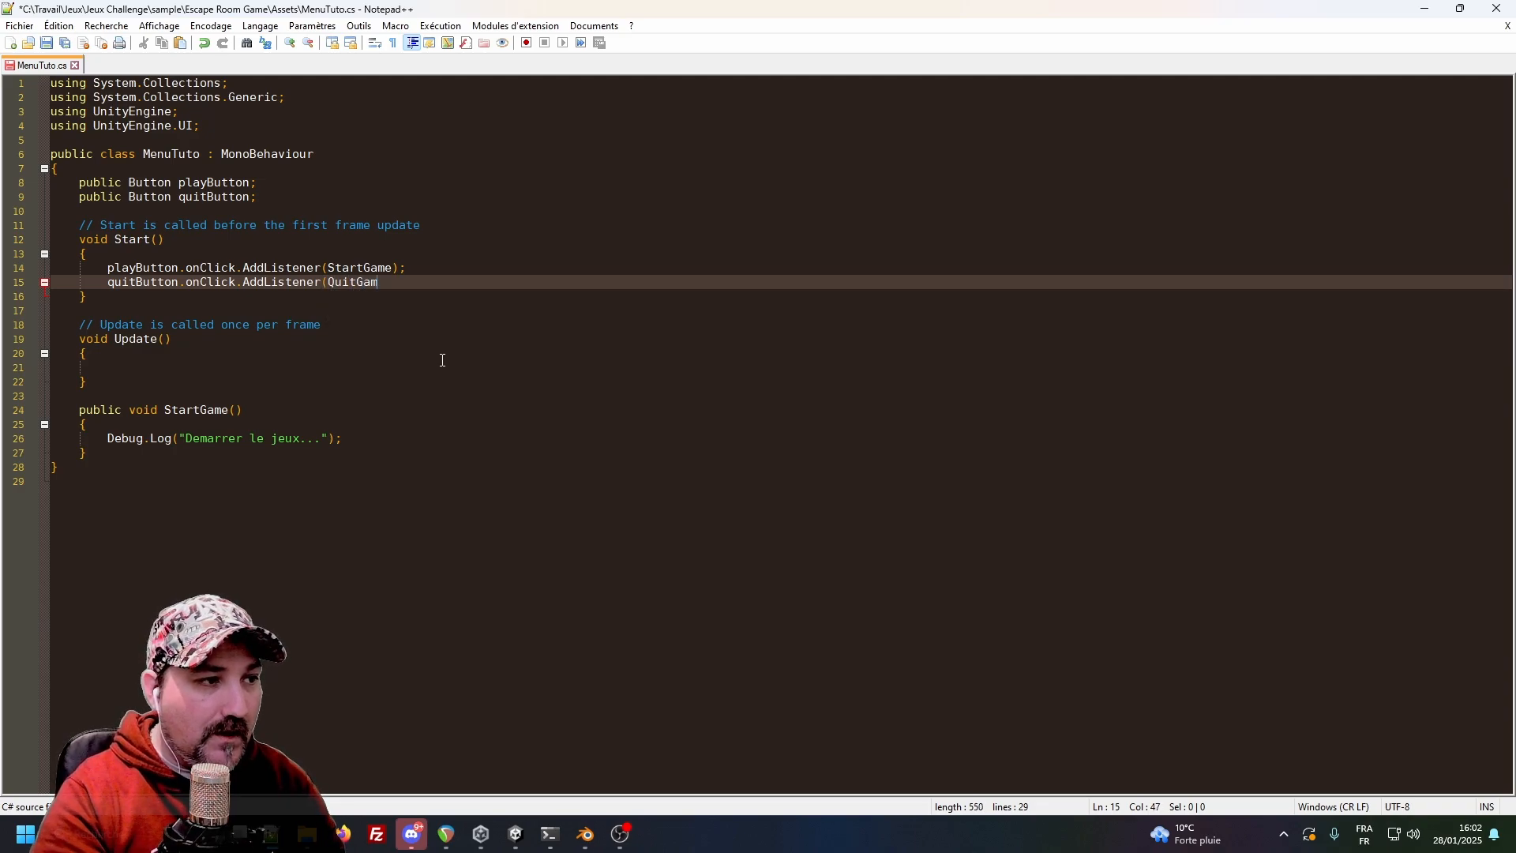
text(e);)
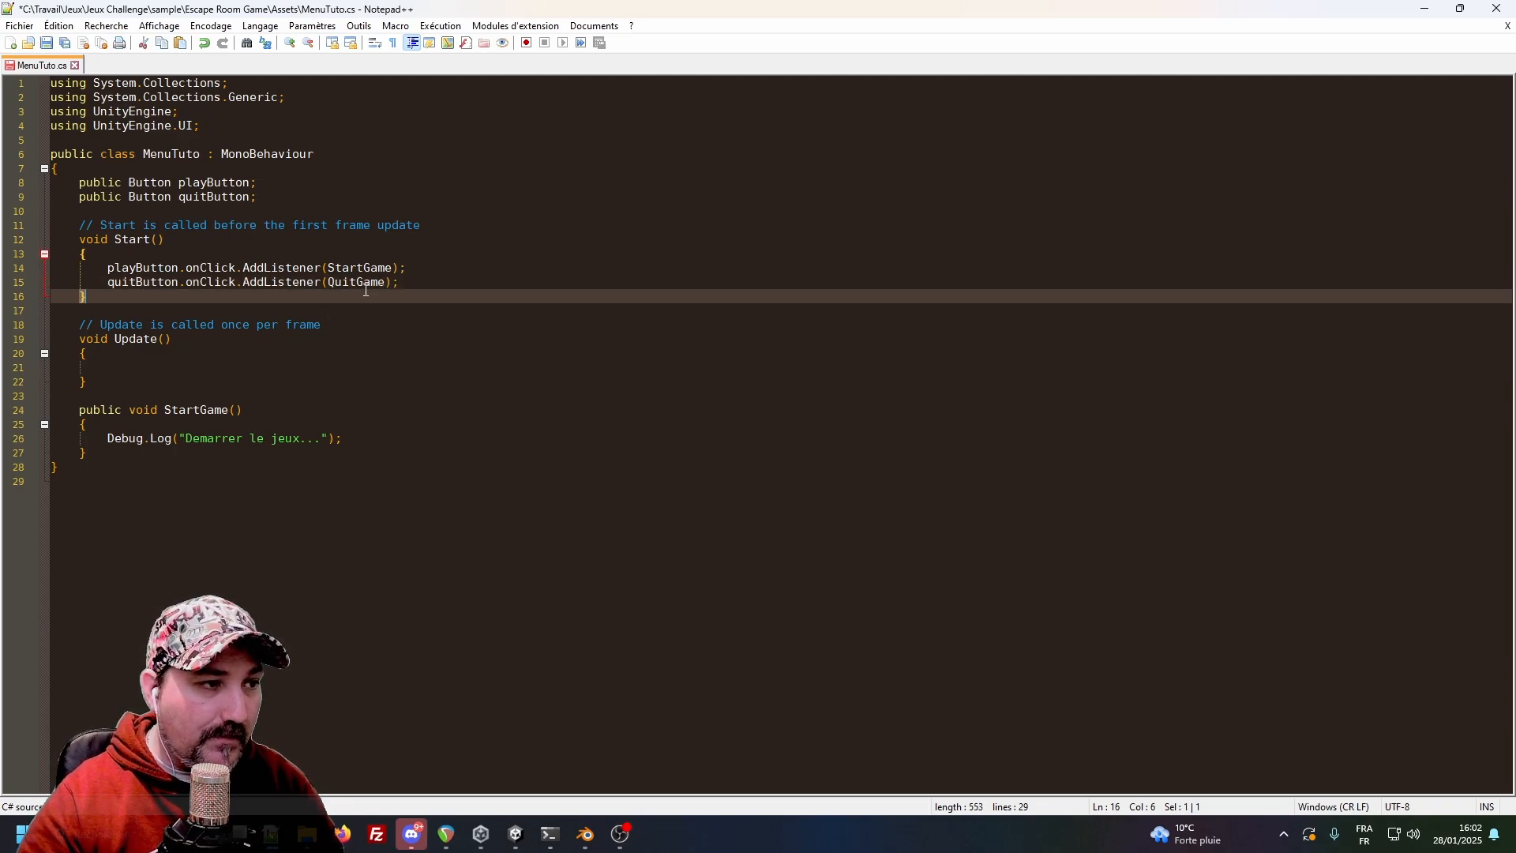
Add a "public void QuitGame()" method with an empty body below StartGame.
double_click(366, 288)
click(164, 455)
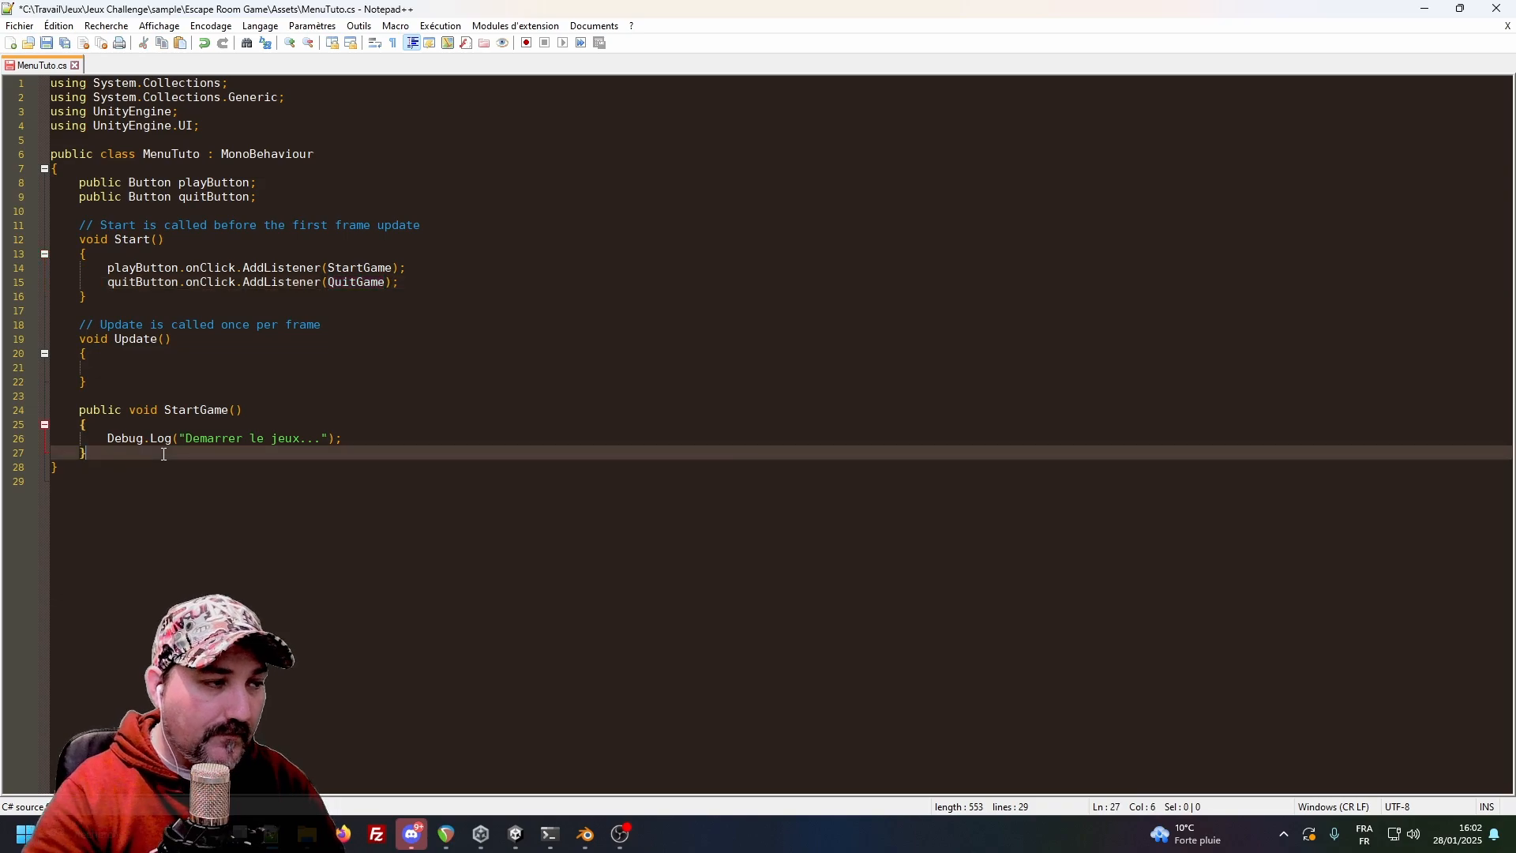
key(Return)
key(Return)
text(public void QuitGame())
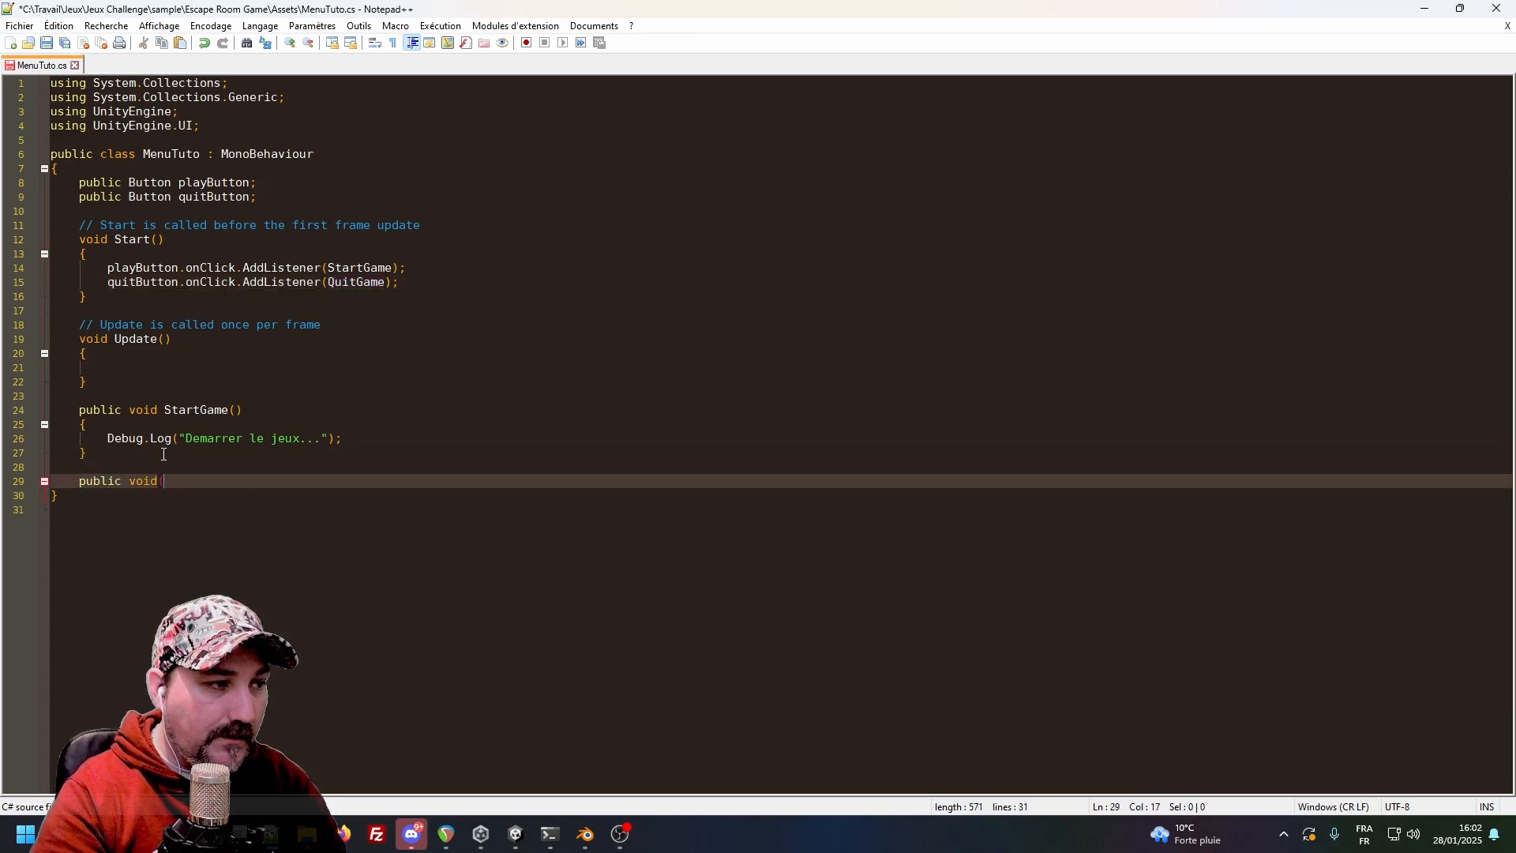
key(Return)
text({)
key(Return)
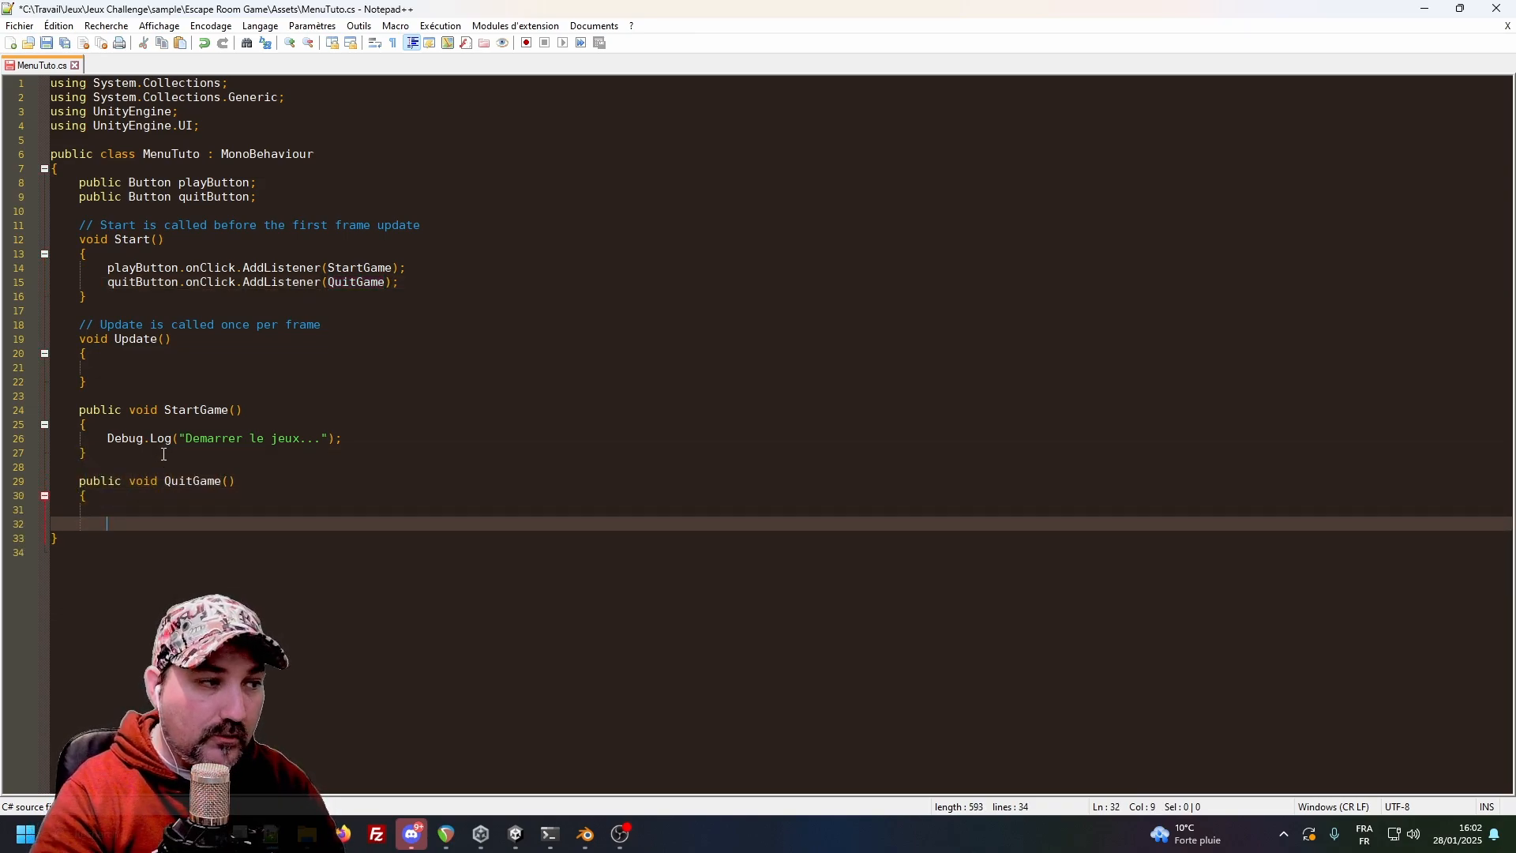
Write Debug.Log("Quitter le jeux..."); in the body of QuitGame.
text(Debug.Lo)
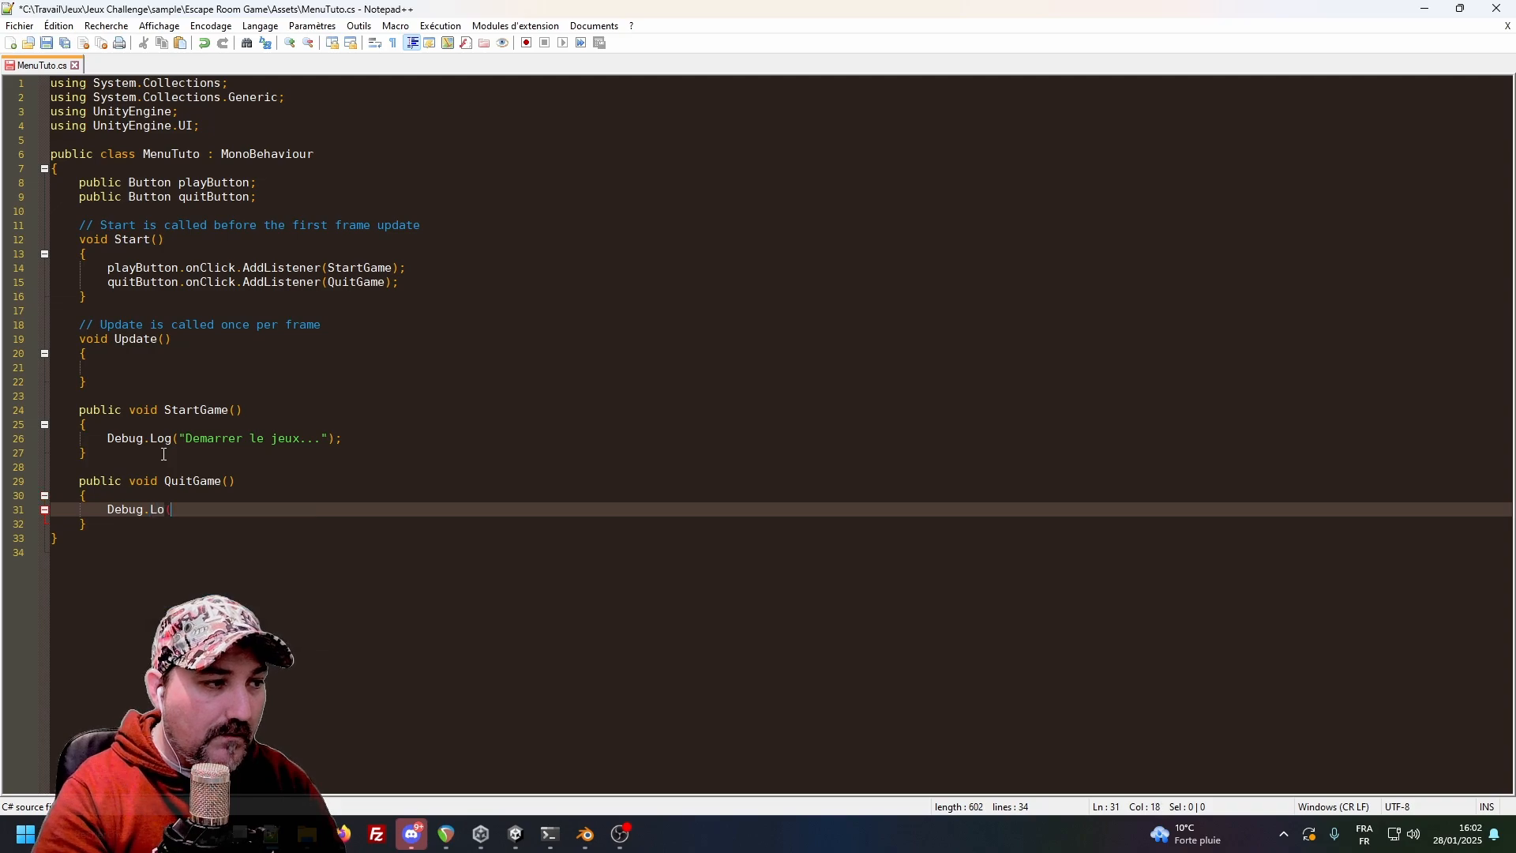
text(g("Quit)
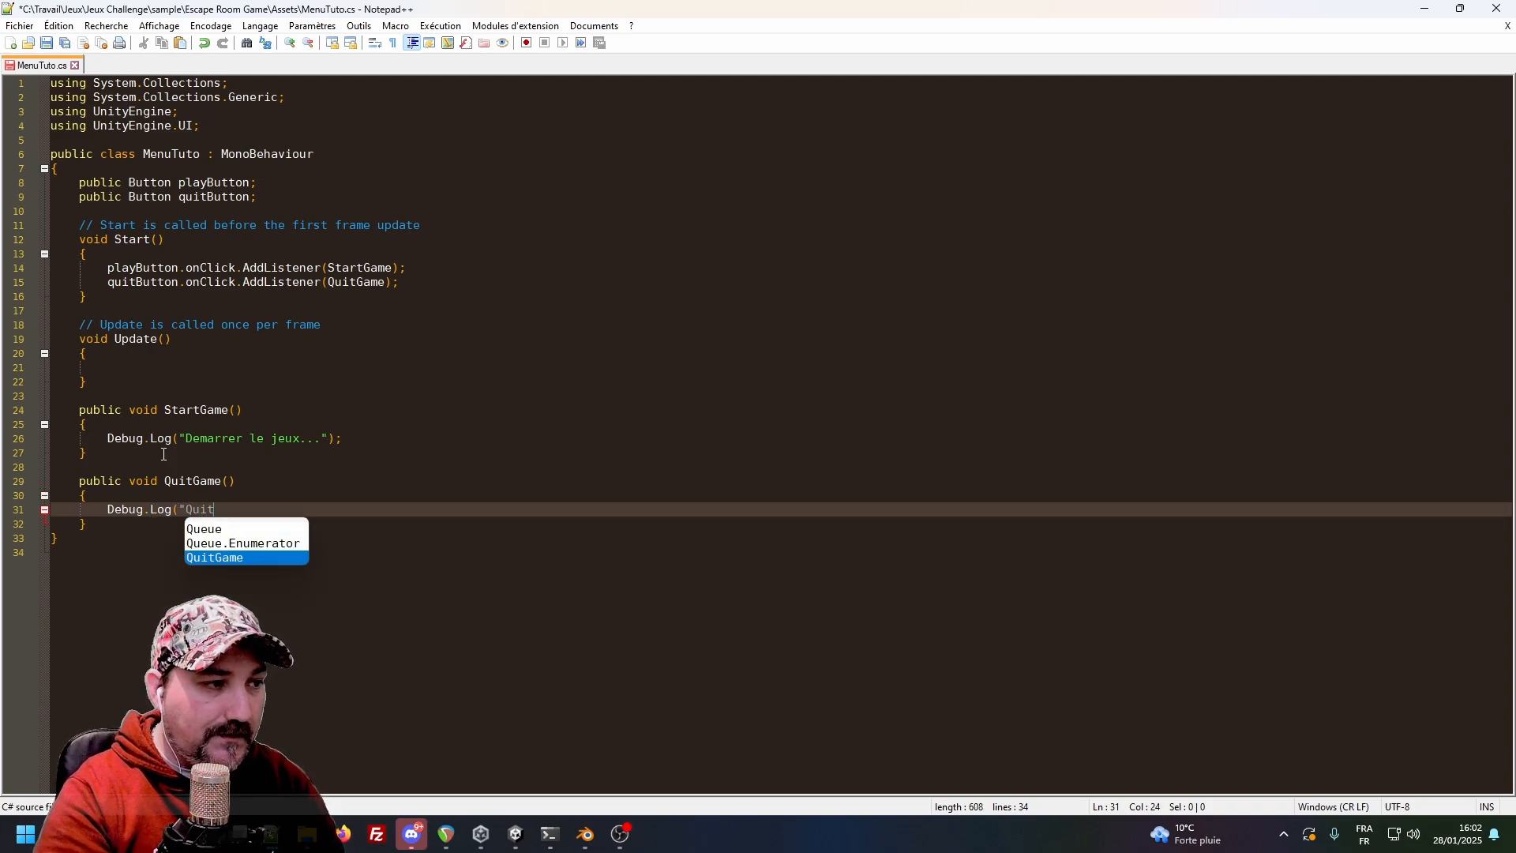
text(ter le jeux...");)
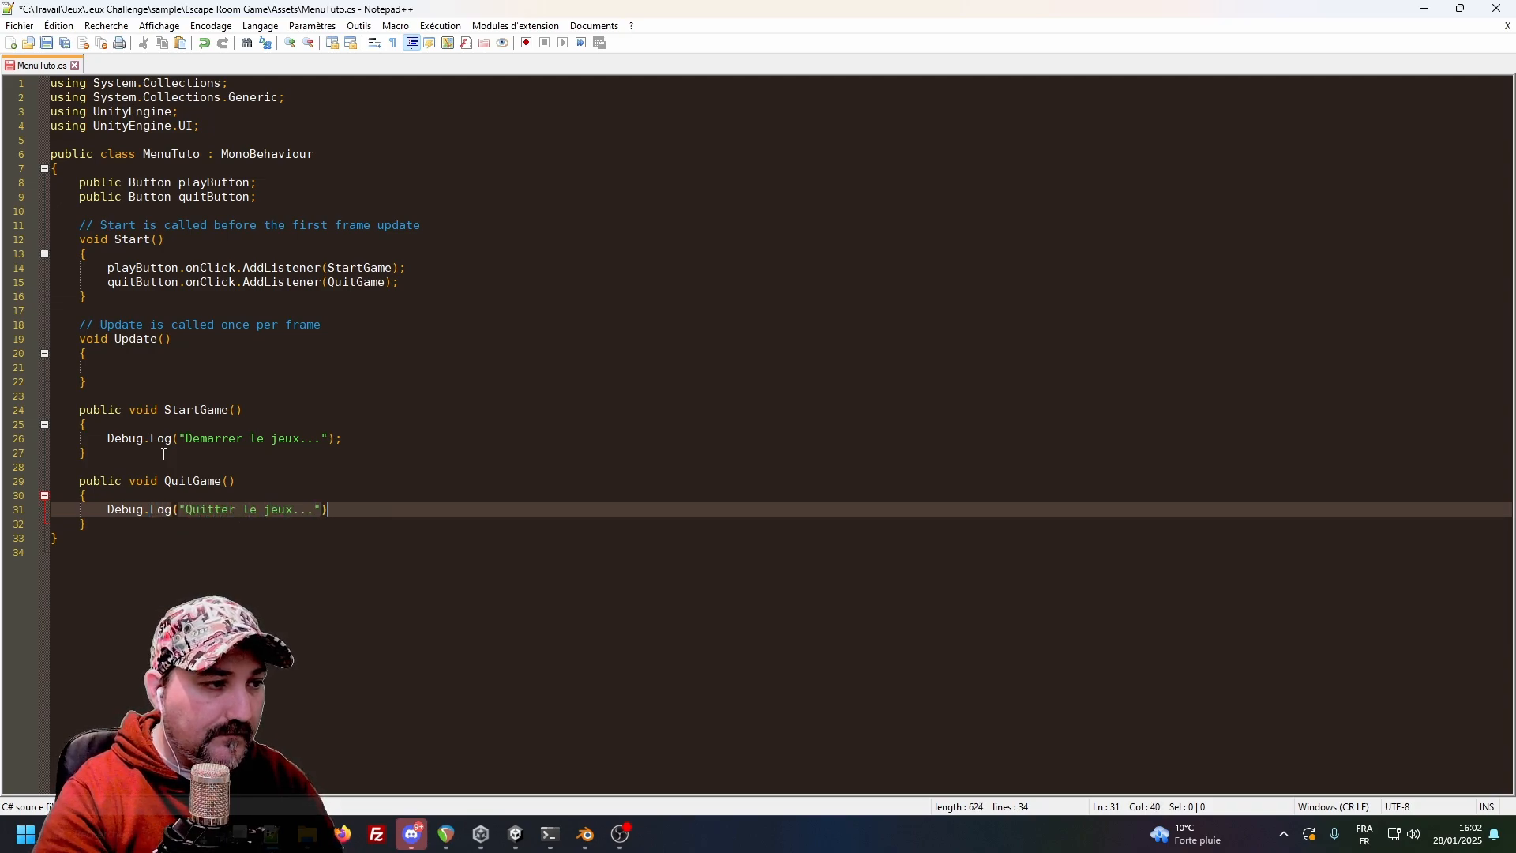
Switch to Unity, run the menu scene in Play mode and test the "Jouer" and "Quitter" buttons.
click(515, 835)
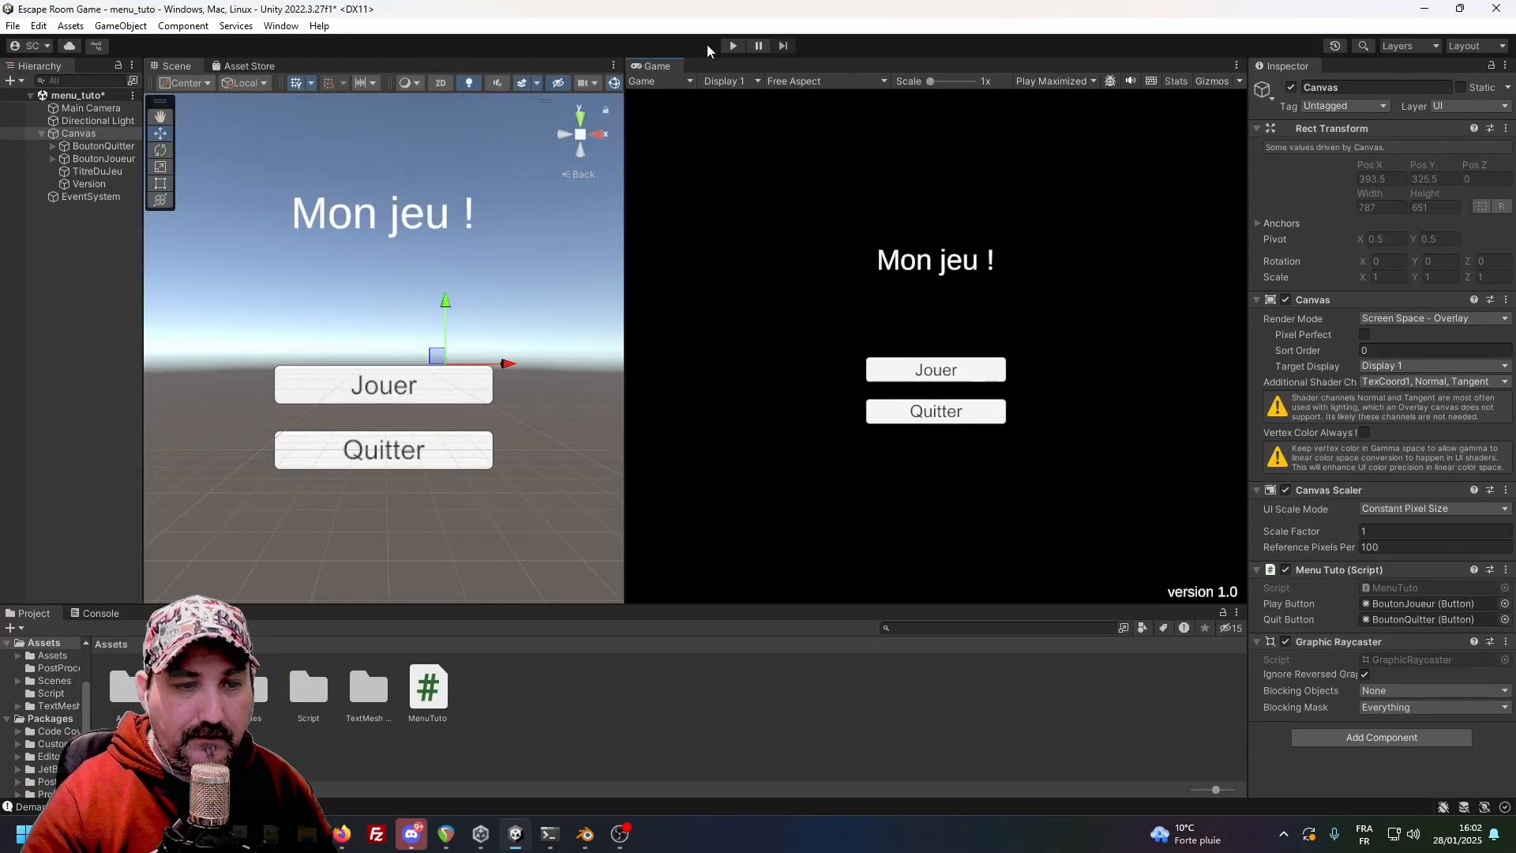
click(727, 47)
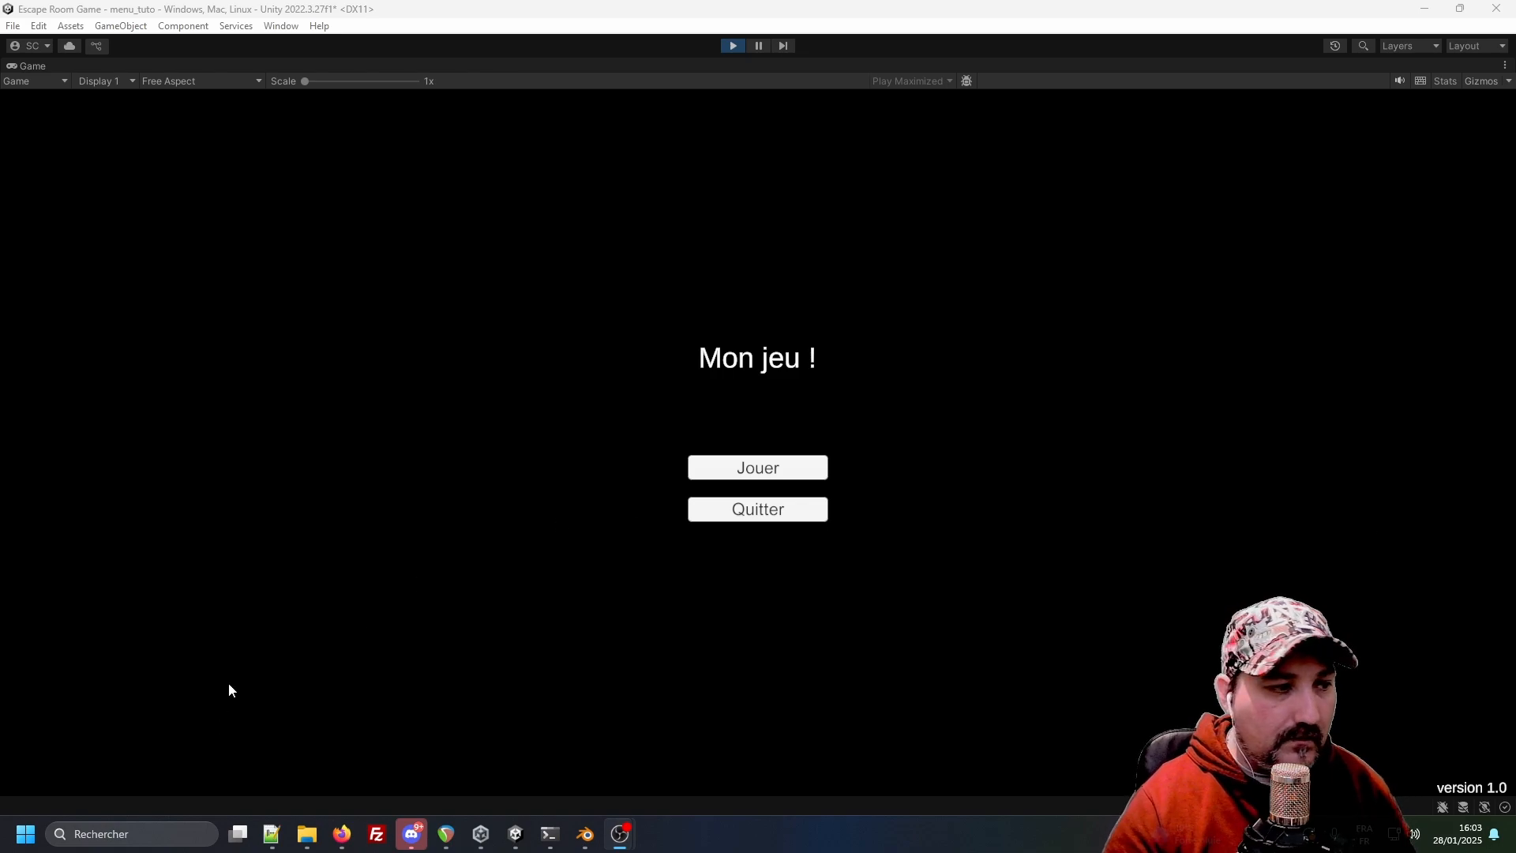
click(747, 479)
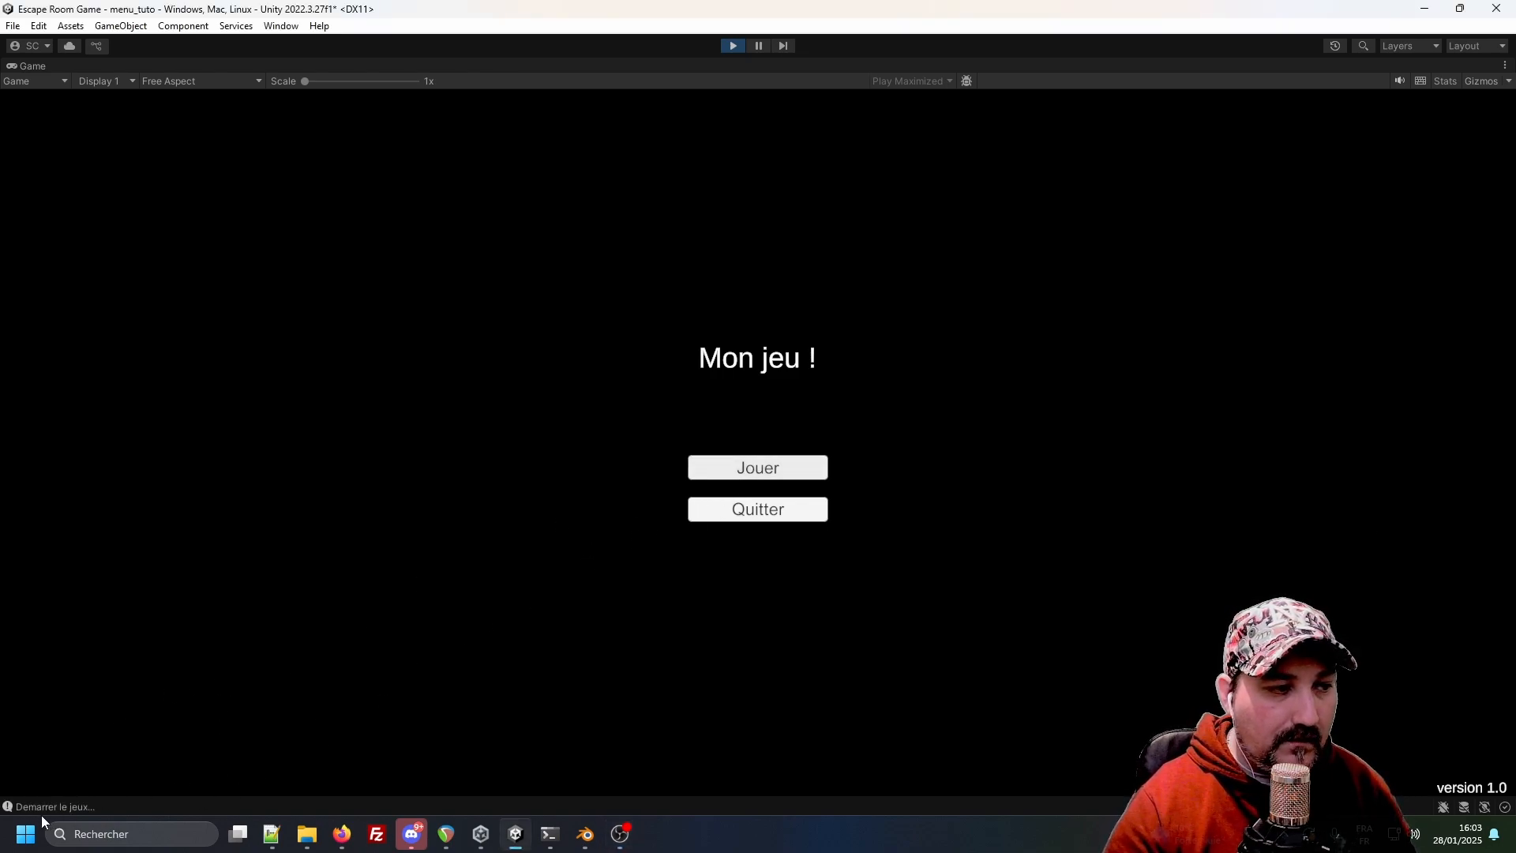
click(710, 515)
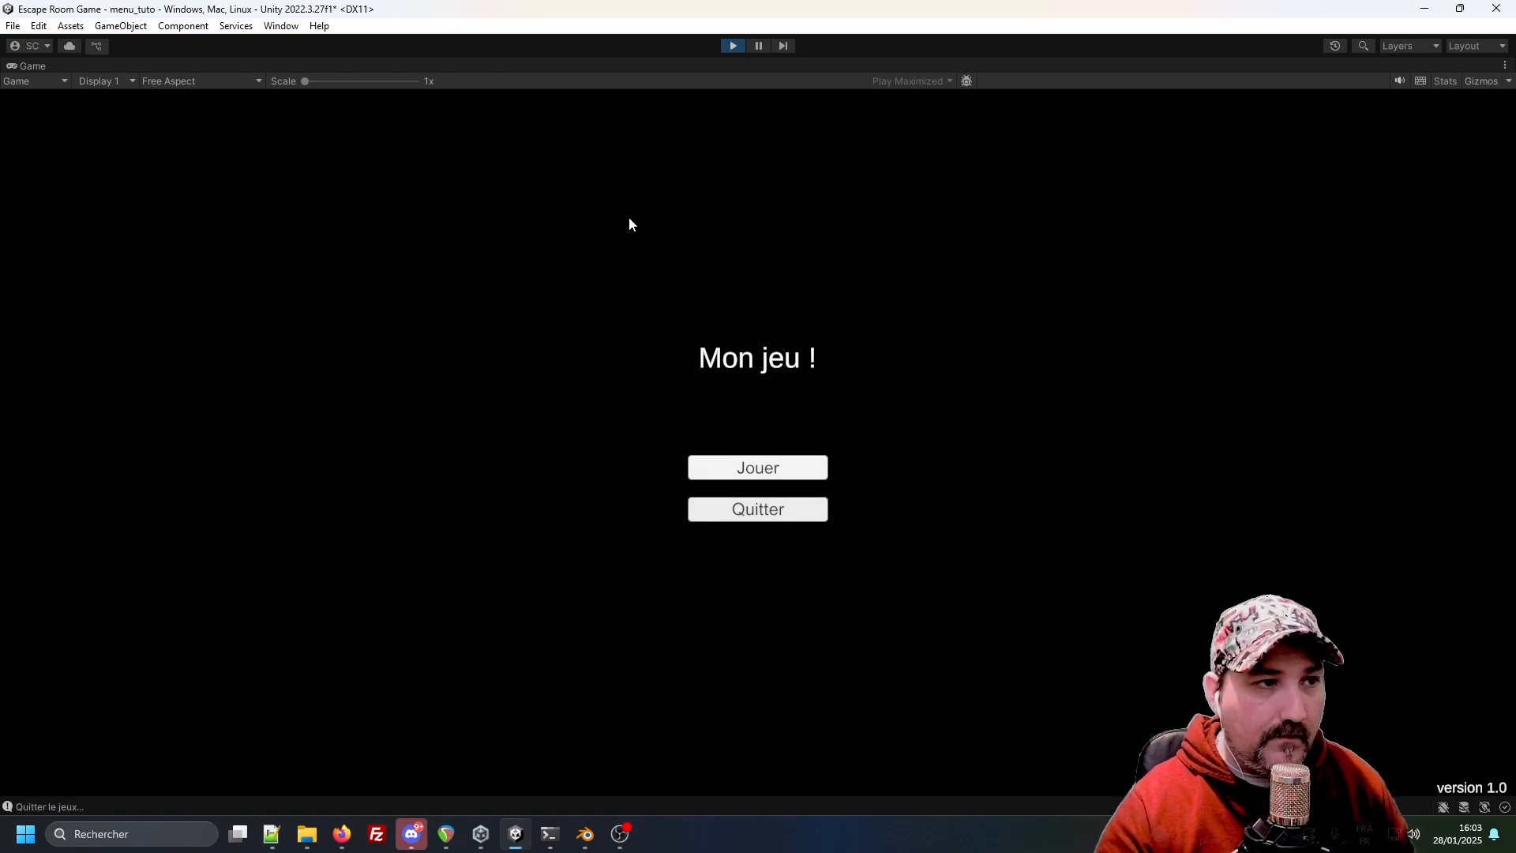
Exit Play mode, switch to the MenuTuto script in Notepad++ and add "Application.Quit();" below the Debug.Log line in QuitGame, saving the file.
click(732, 48)
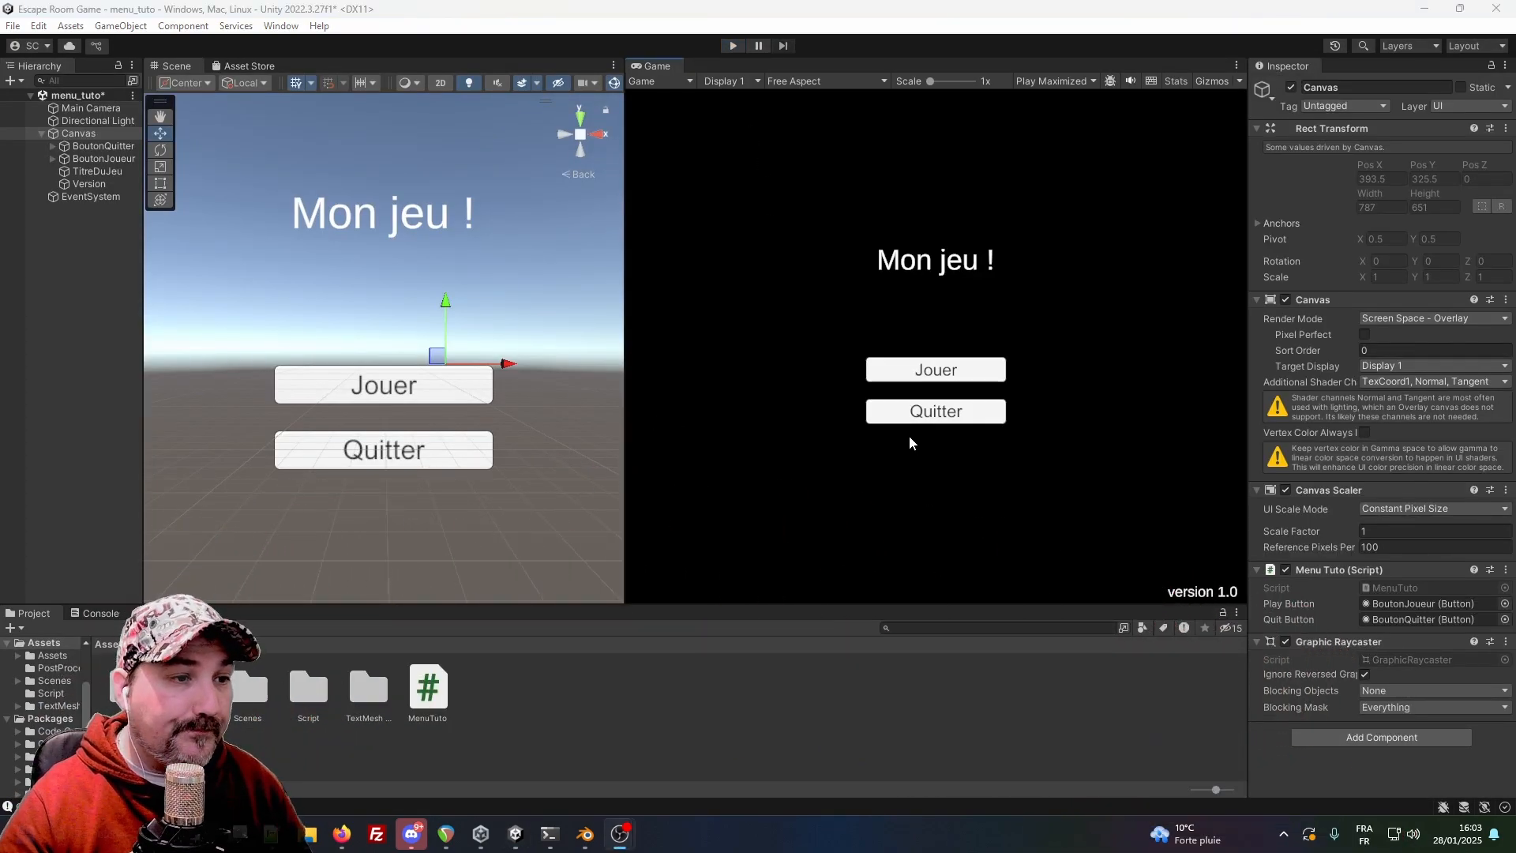
double_click(427, 688)
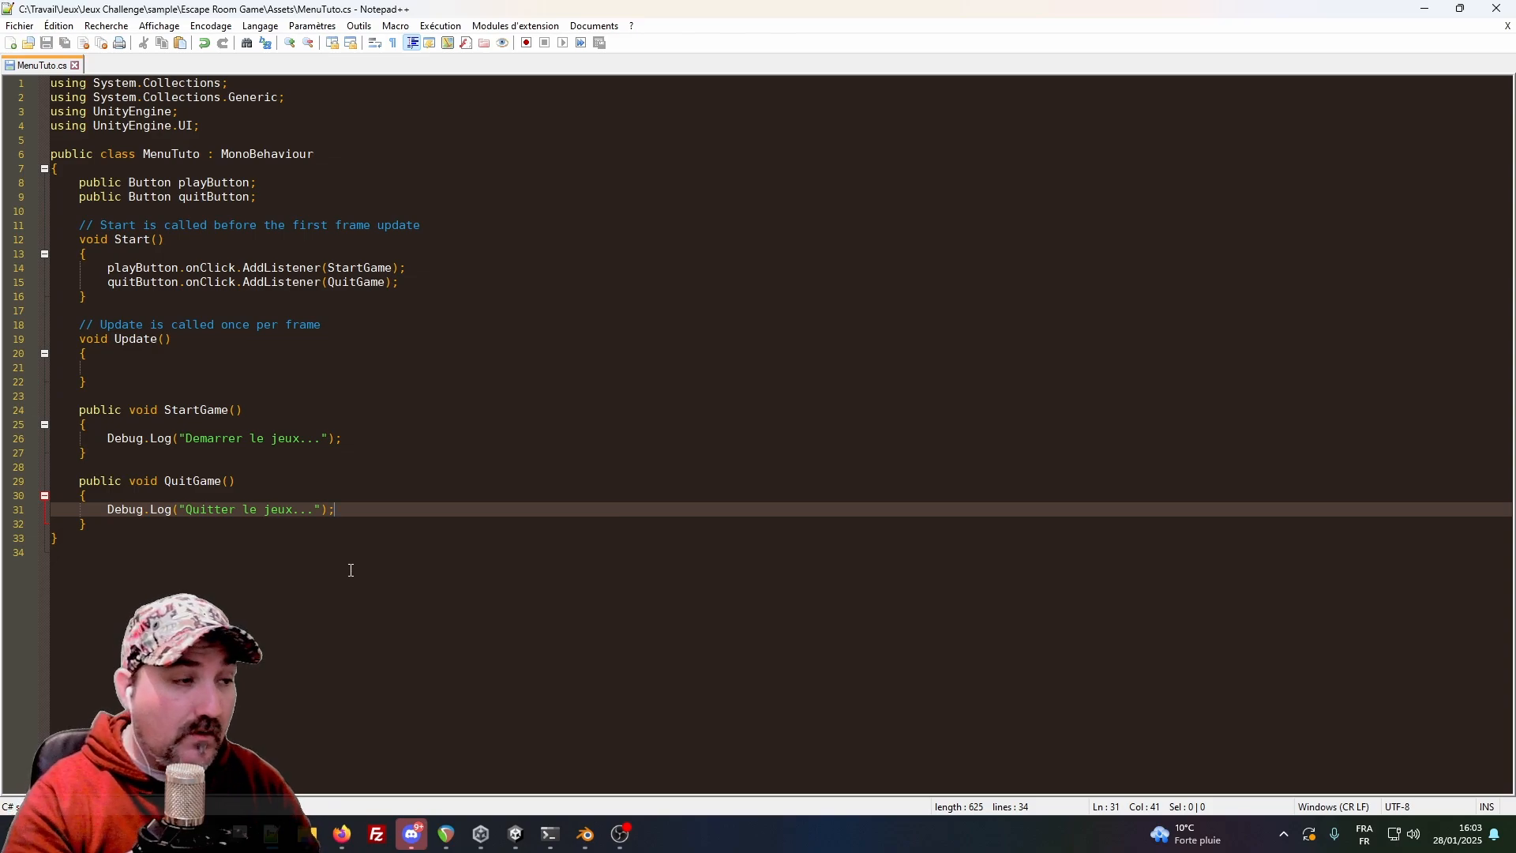
key(Return)
text(A)
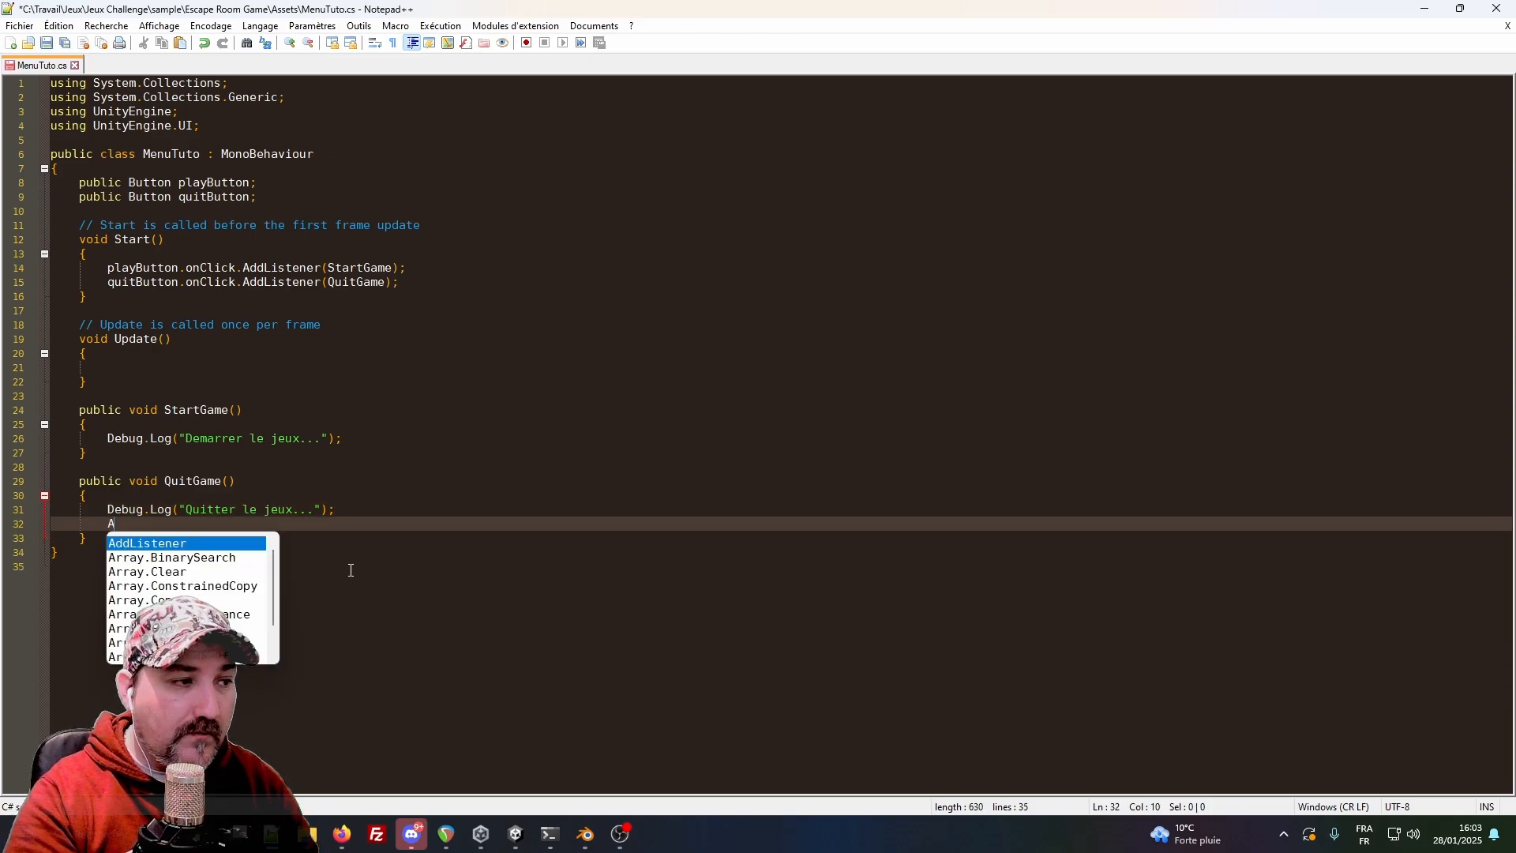
text(pplication.)
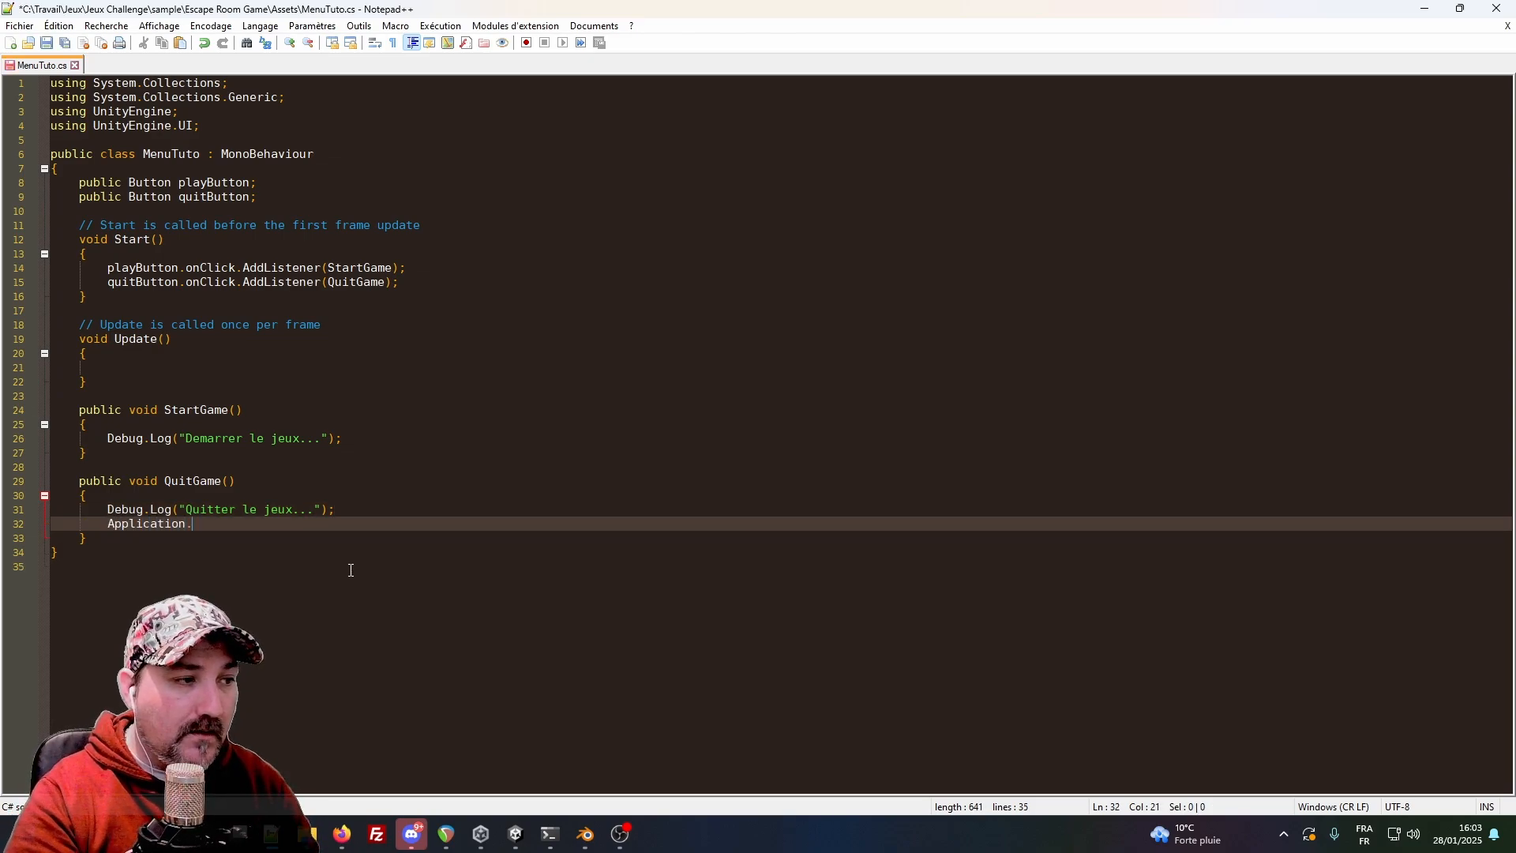
text(Quit();)
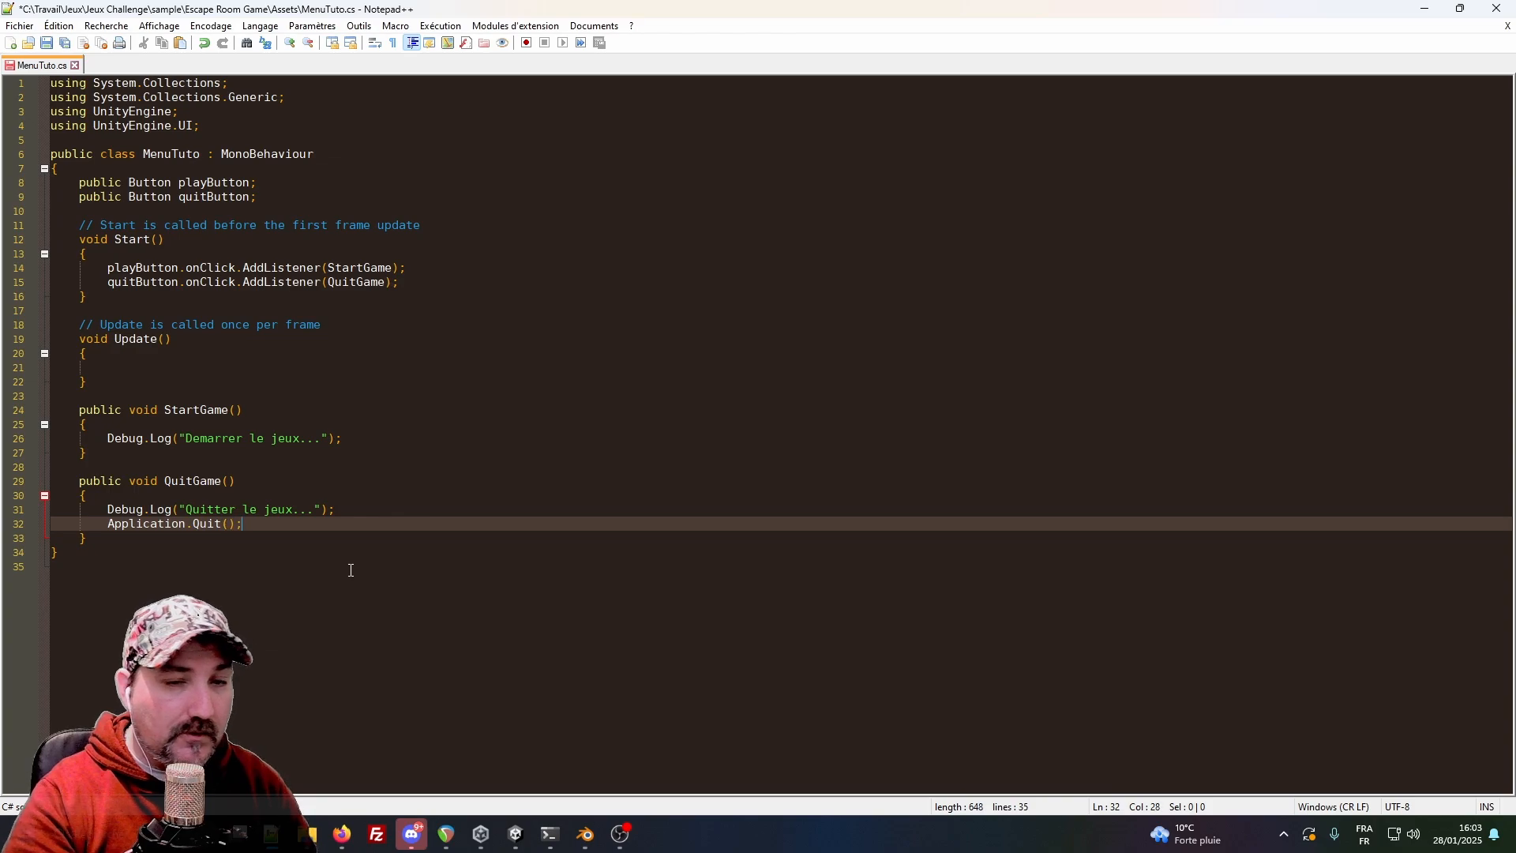
key(ctrl+s)
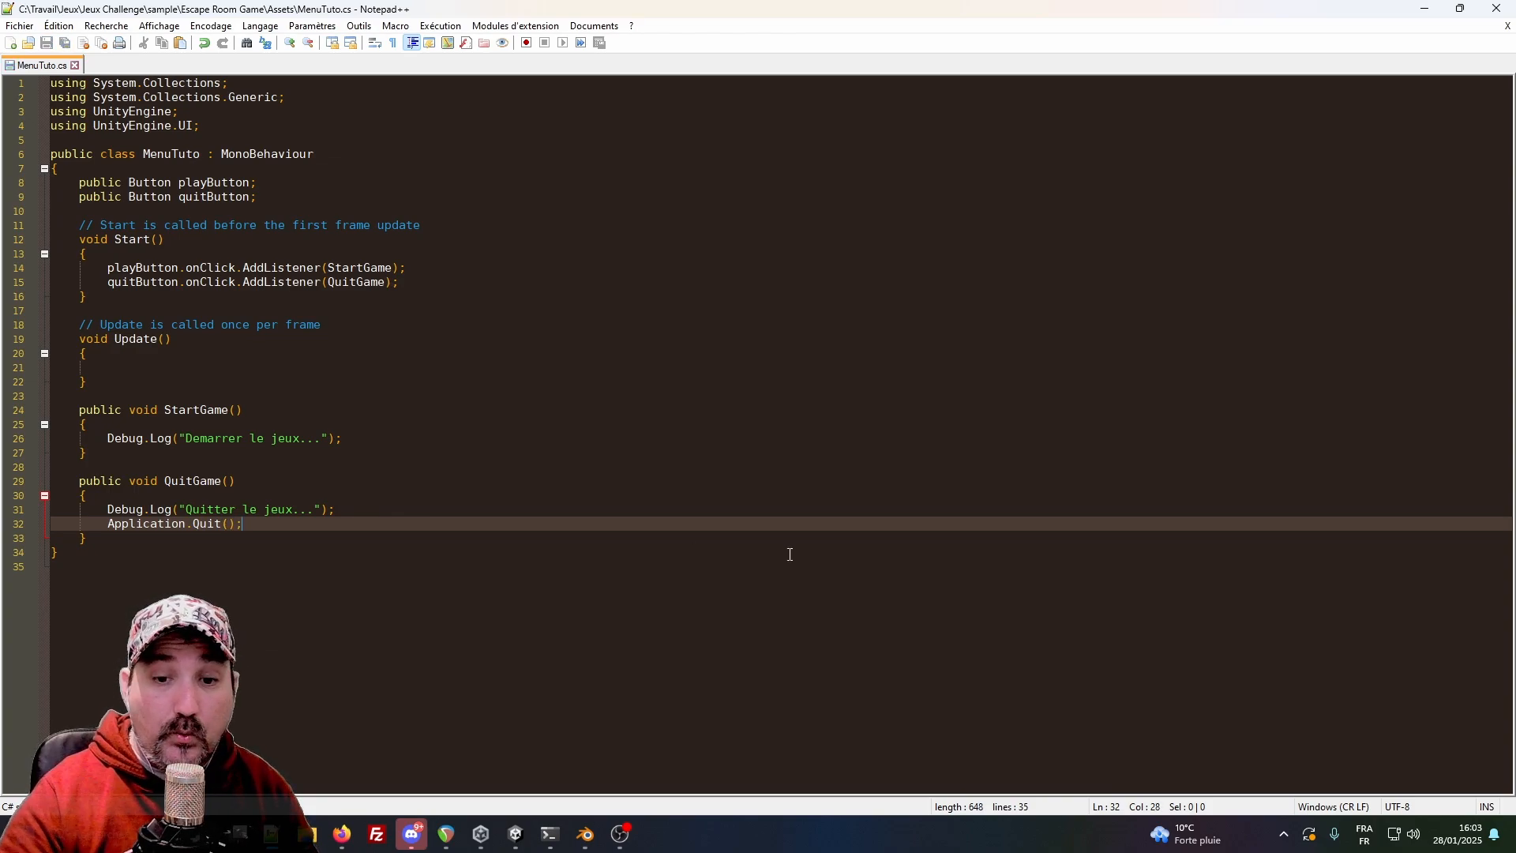
key(alt+Tab)
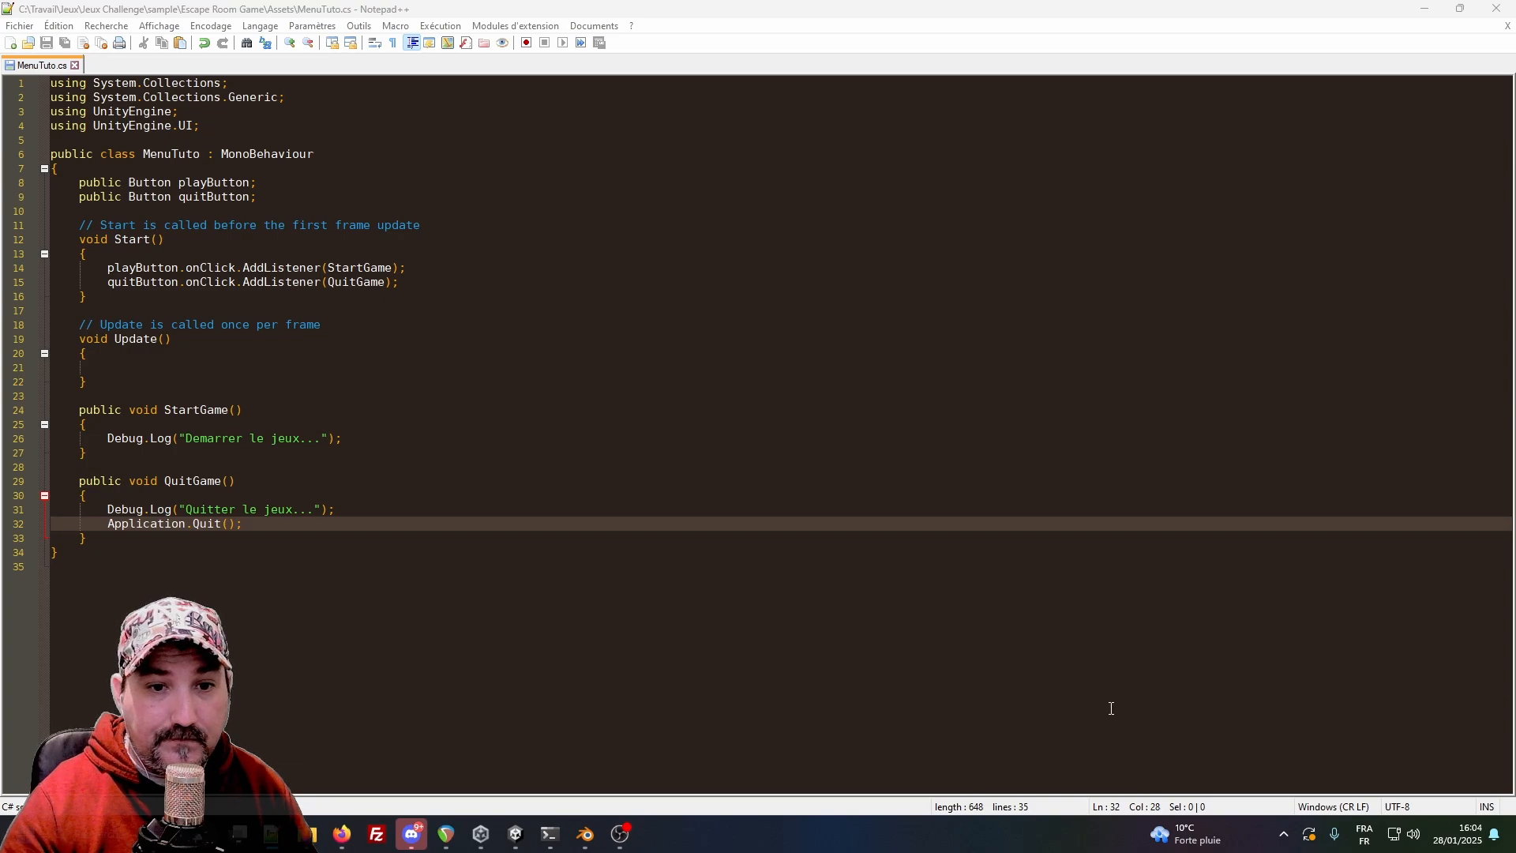
click(245, 523)
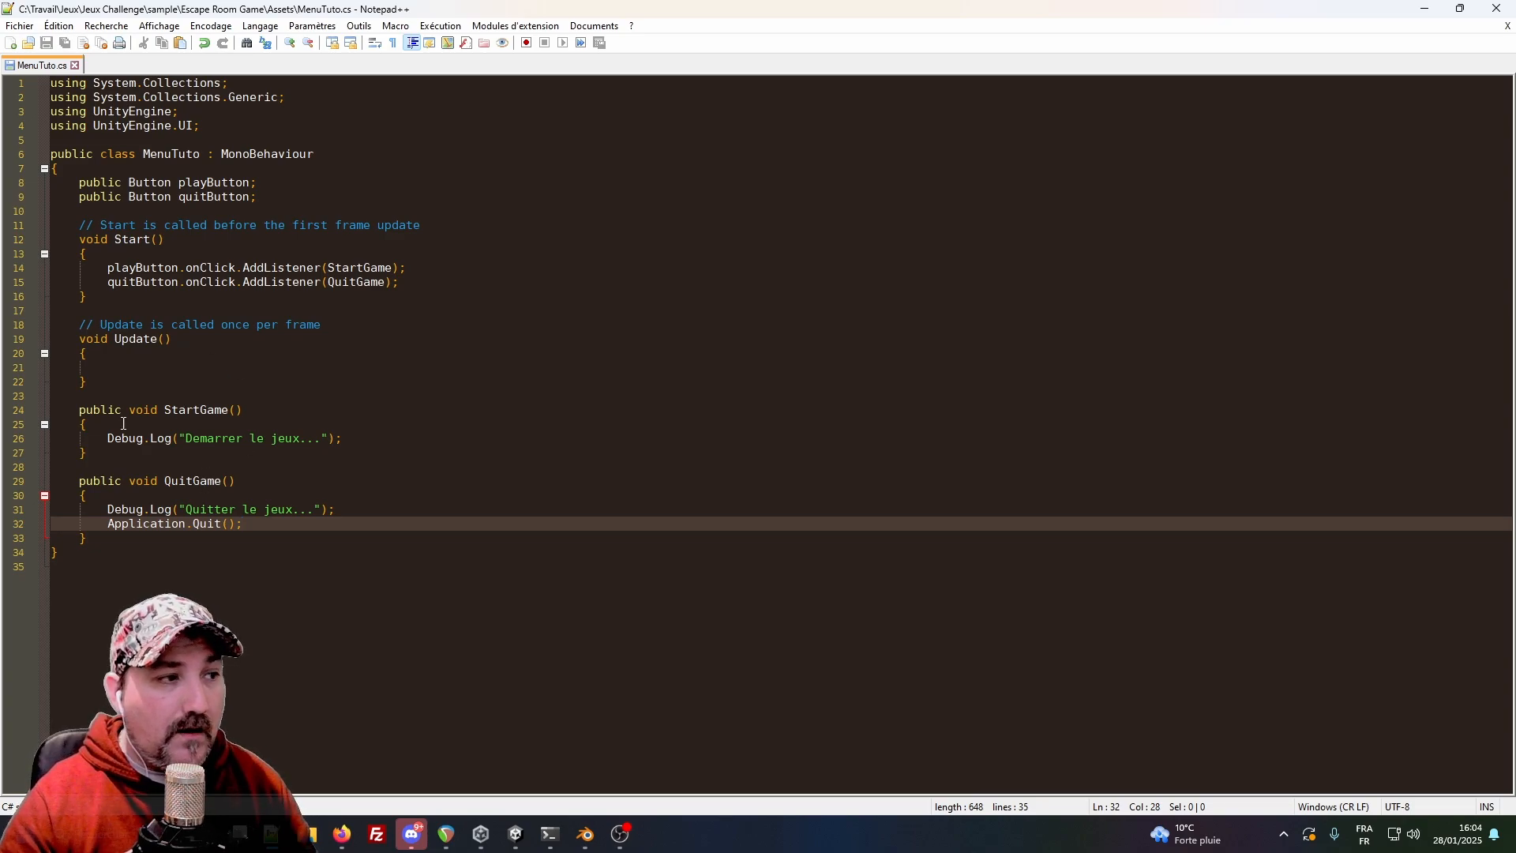
click(345, 439)
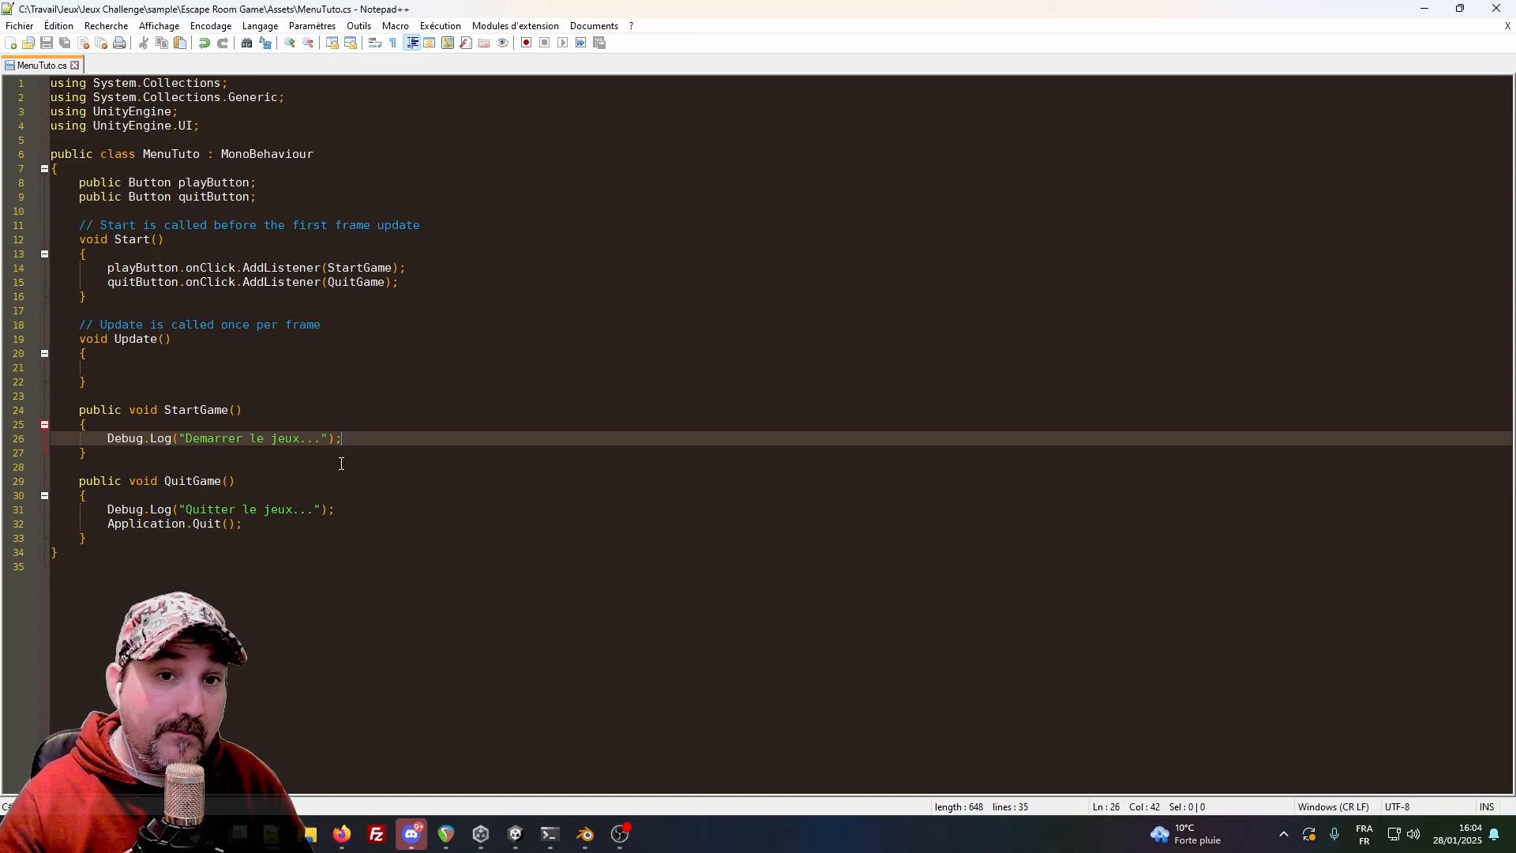
Add "using UnityEngine.SceneManagement;" below the UnityEngine.UI import and save the script.
click(202, 125)
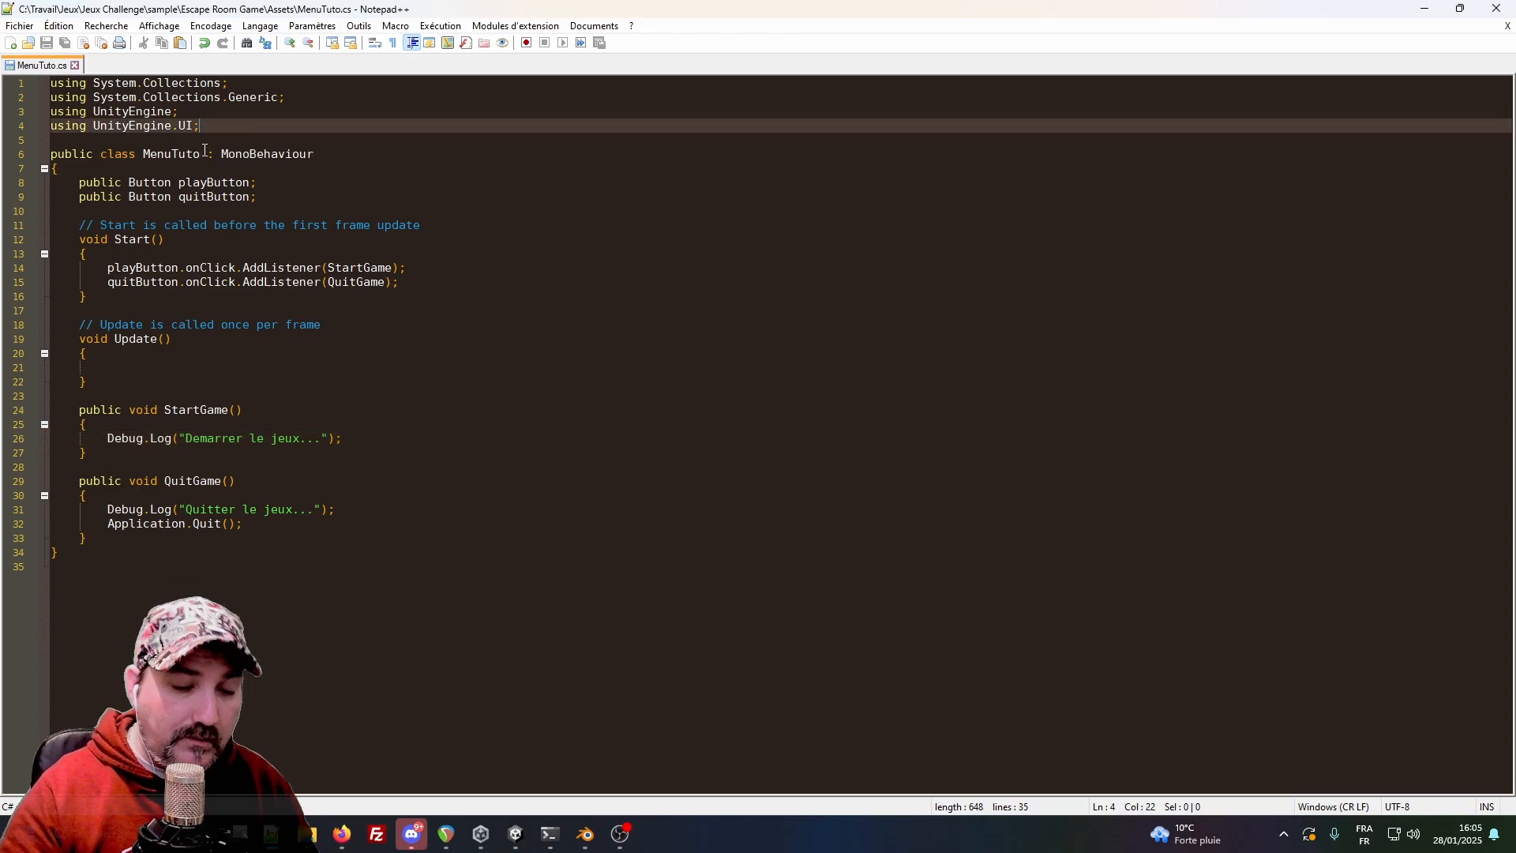
key(Return)
text(using)
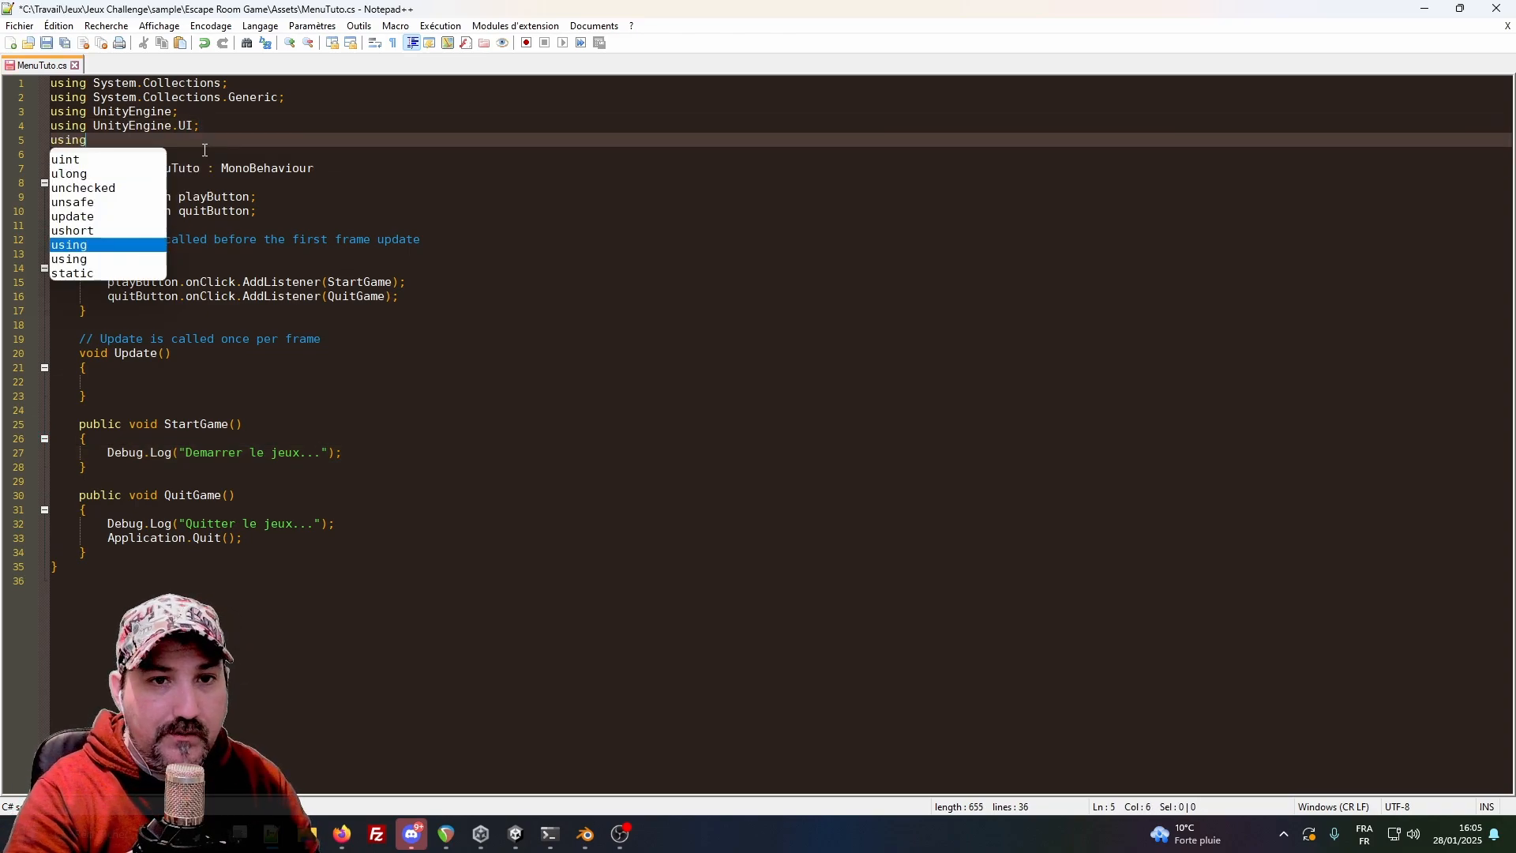
text( UnityEngin)
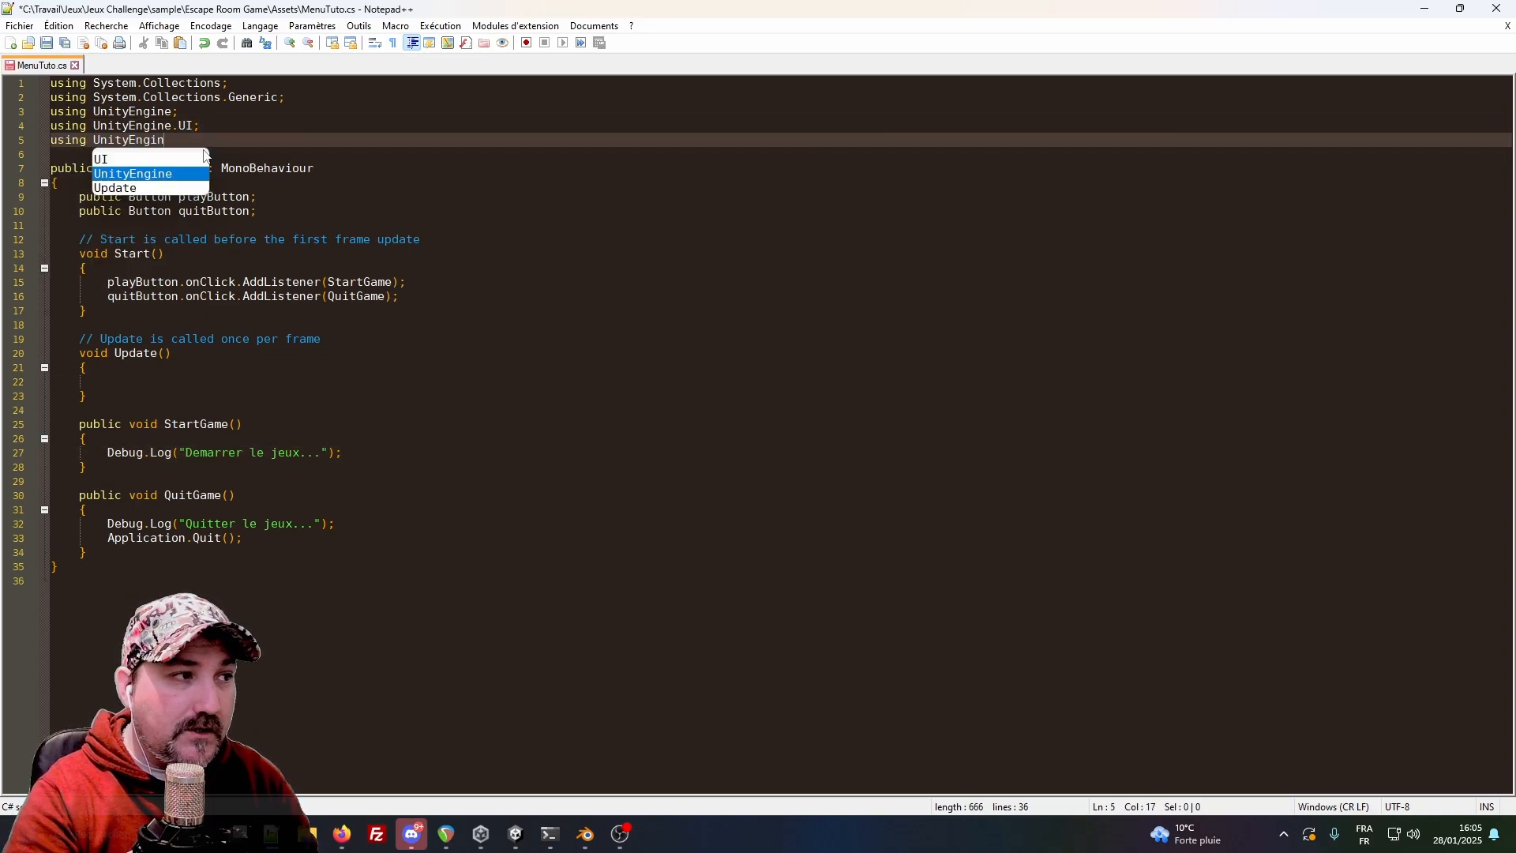
text(e.SceneM)
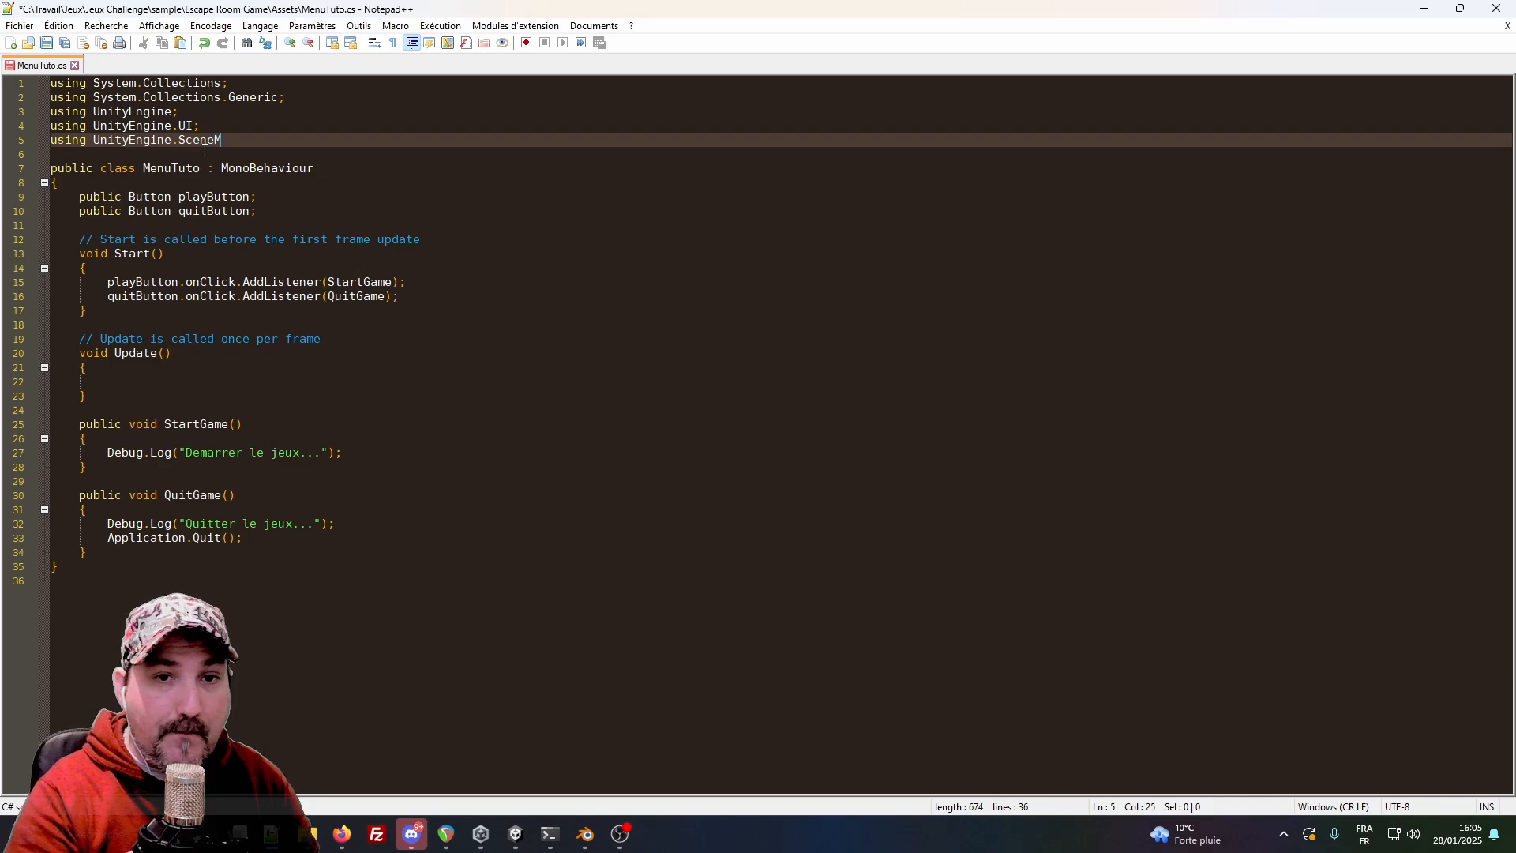
text(anagement;)
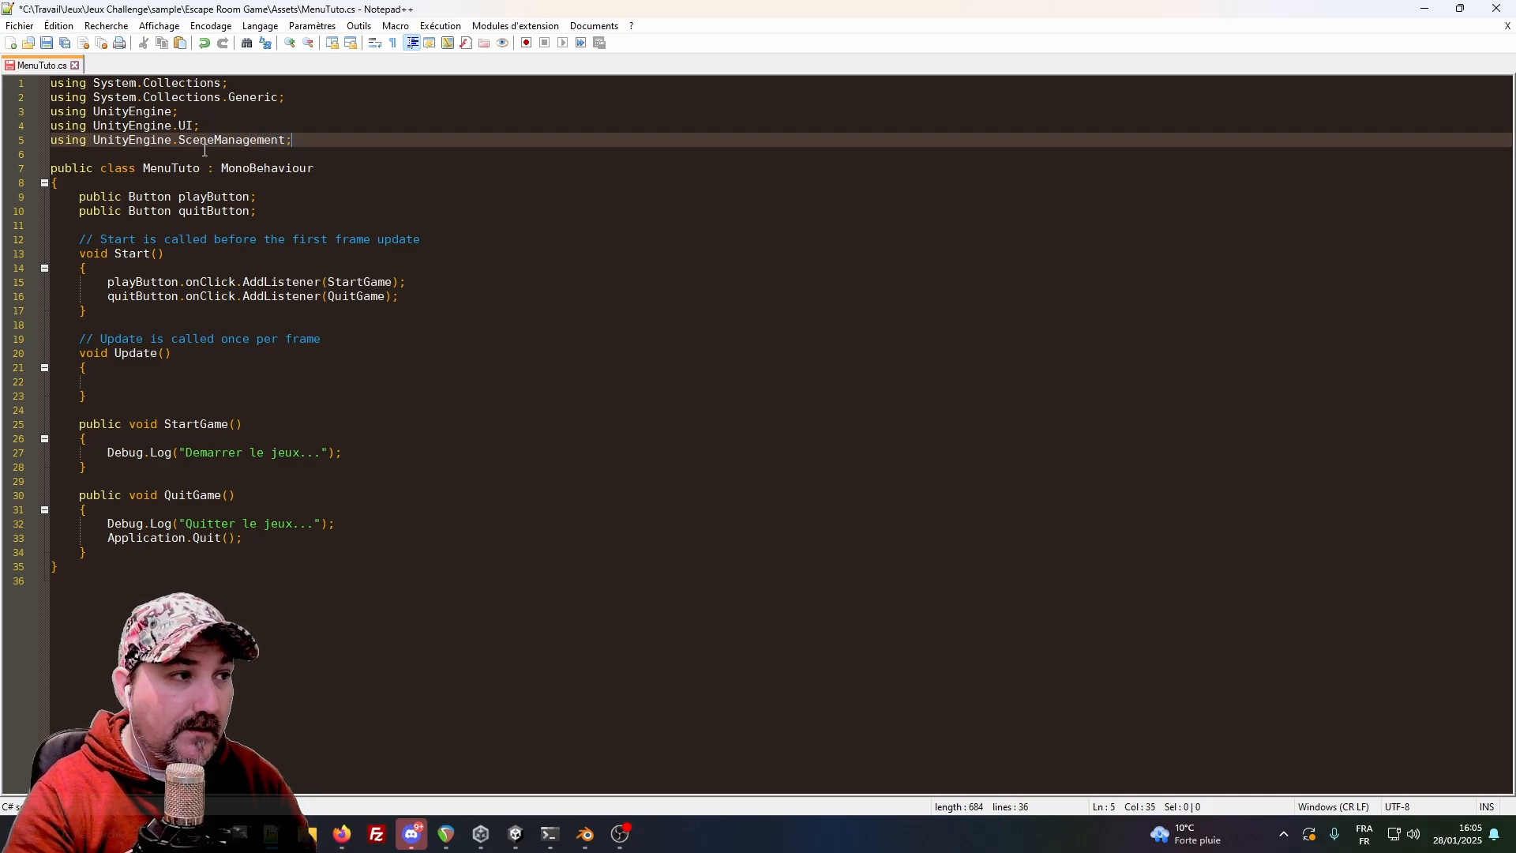
key(ctrl+s)
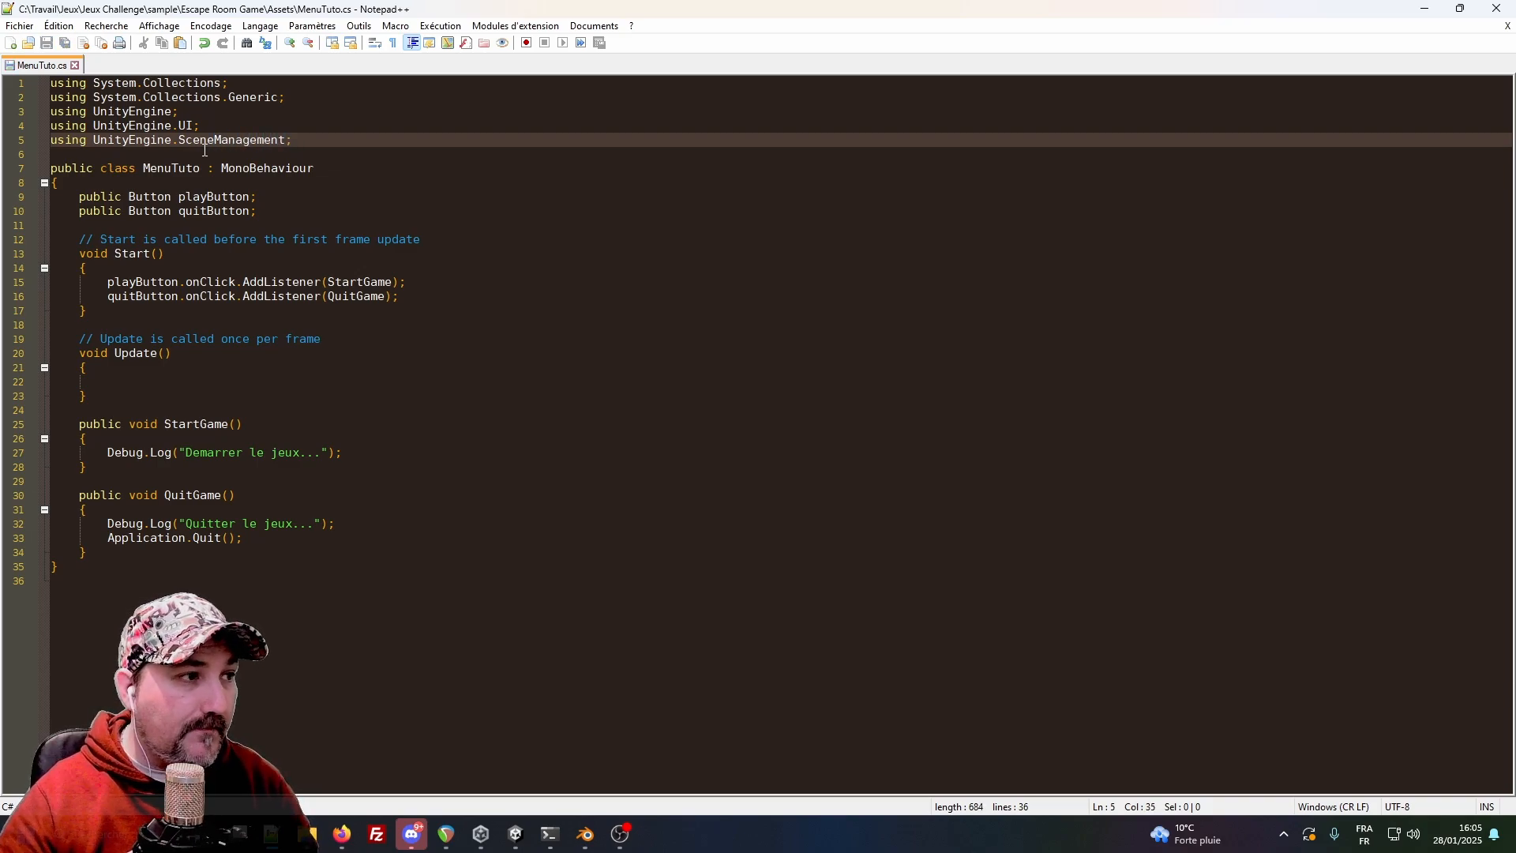
Switch to Unity to reload the saved script and return to MenuTuto.cs in Notepad++.
click(516, 835)
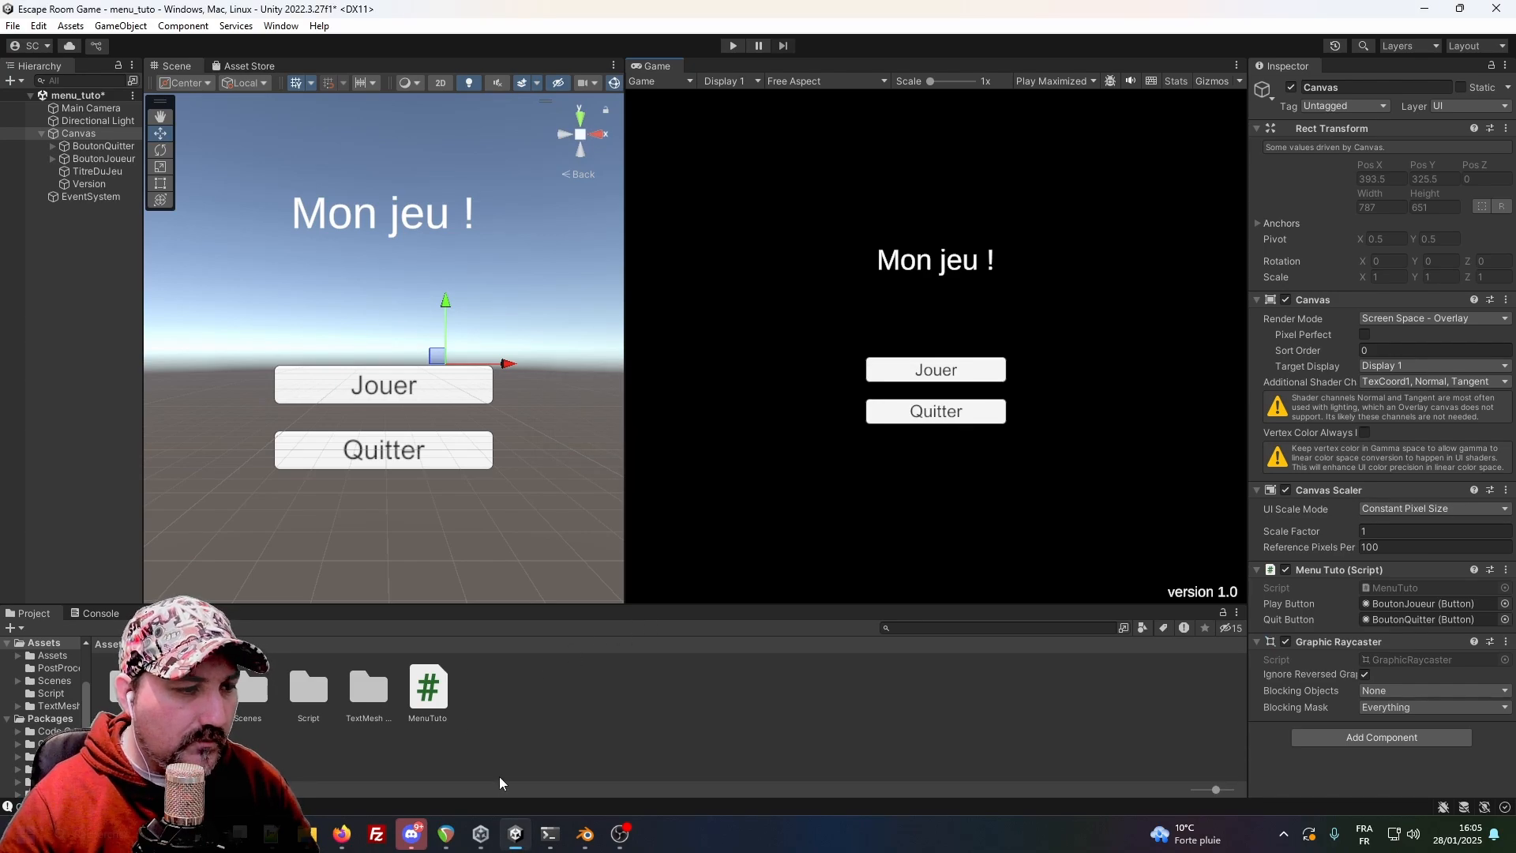
click(280, 835)
click(328, 769)
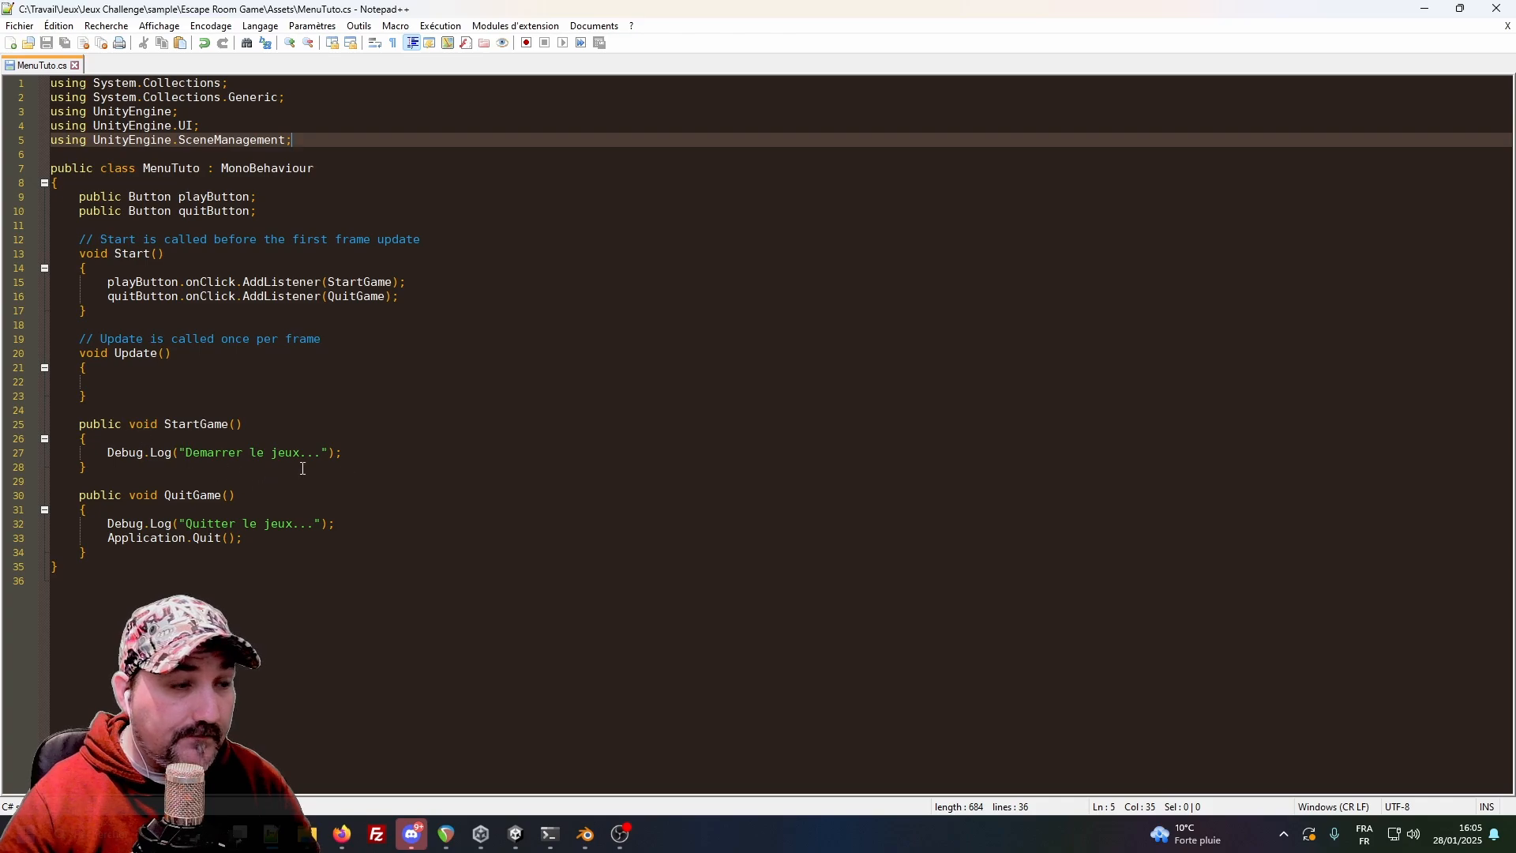
Add SceneManager.LoadScene(""); with an empty scene name below the Debug.Log line in StartGame and save the script.
click(367, 456)
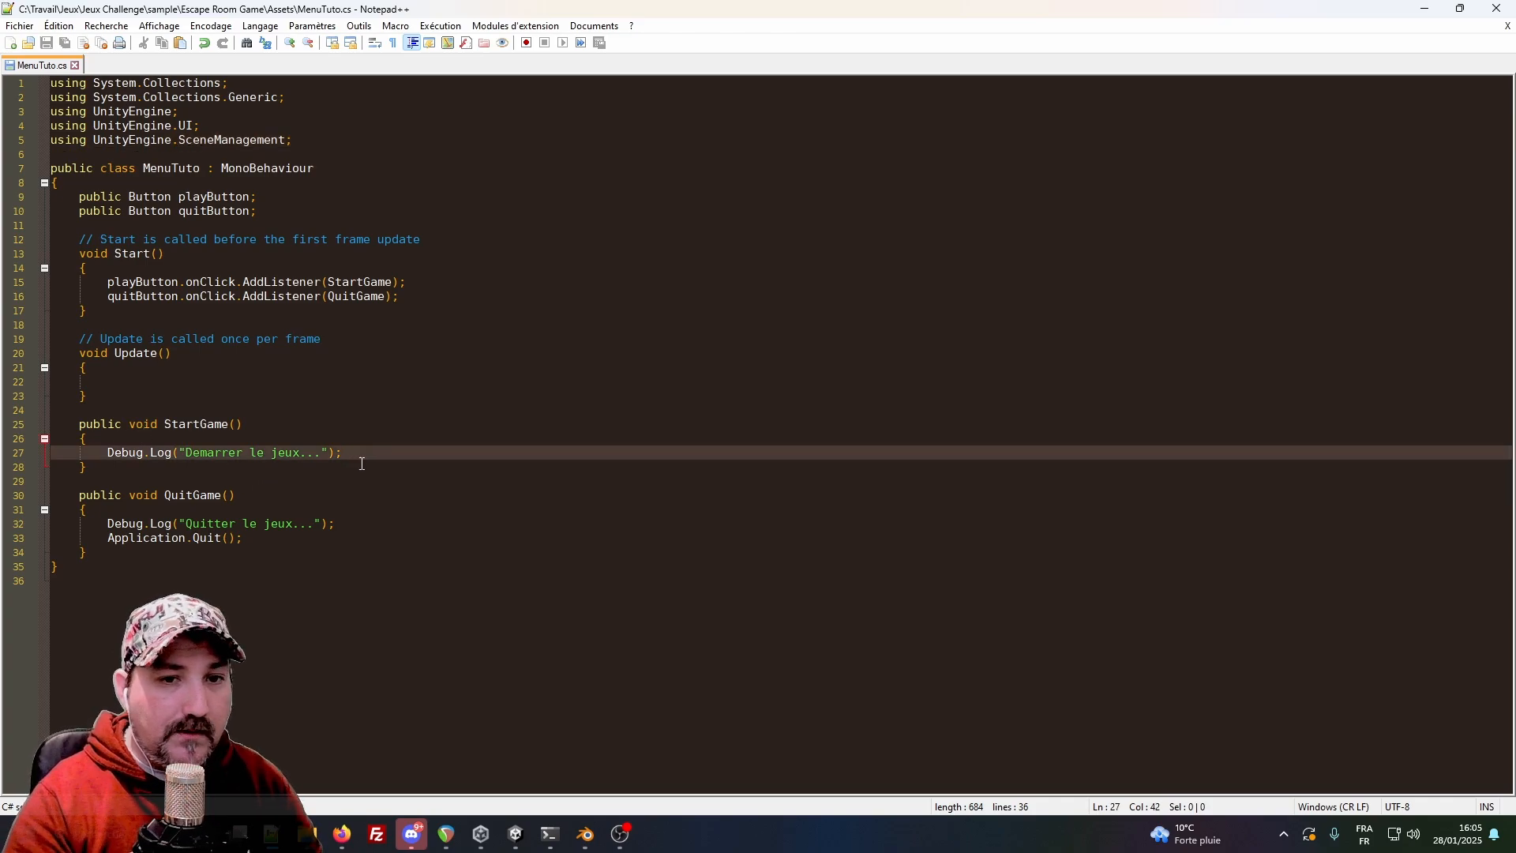
key(Return)
text(SceneM)
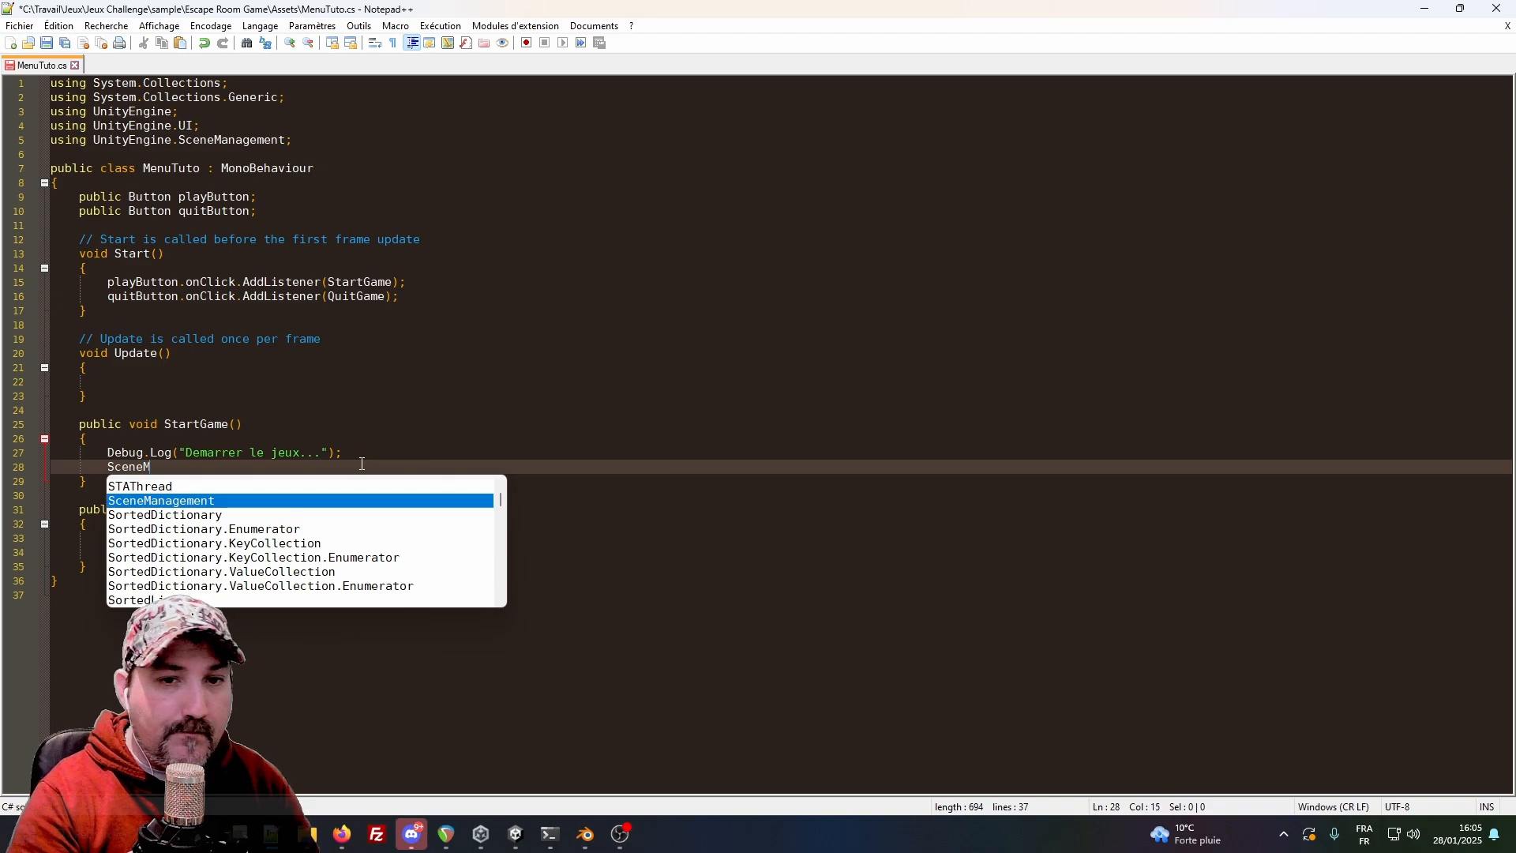
text(anager.)
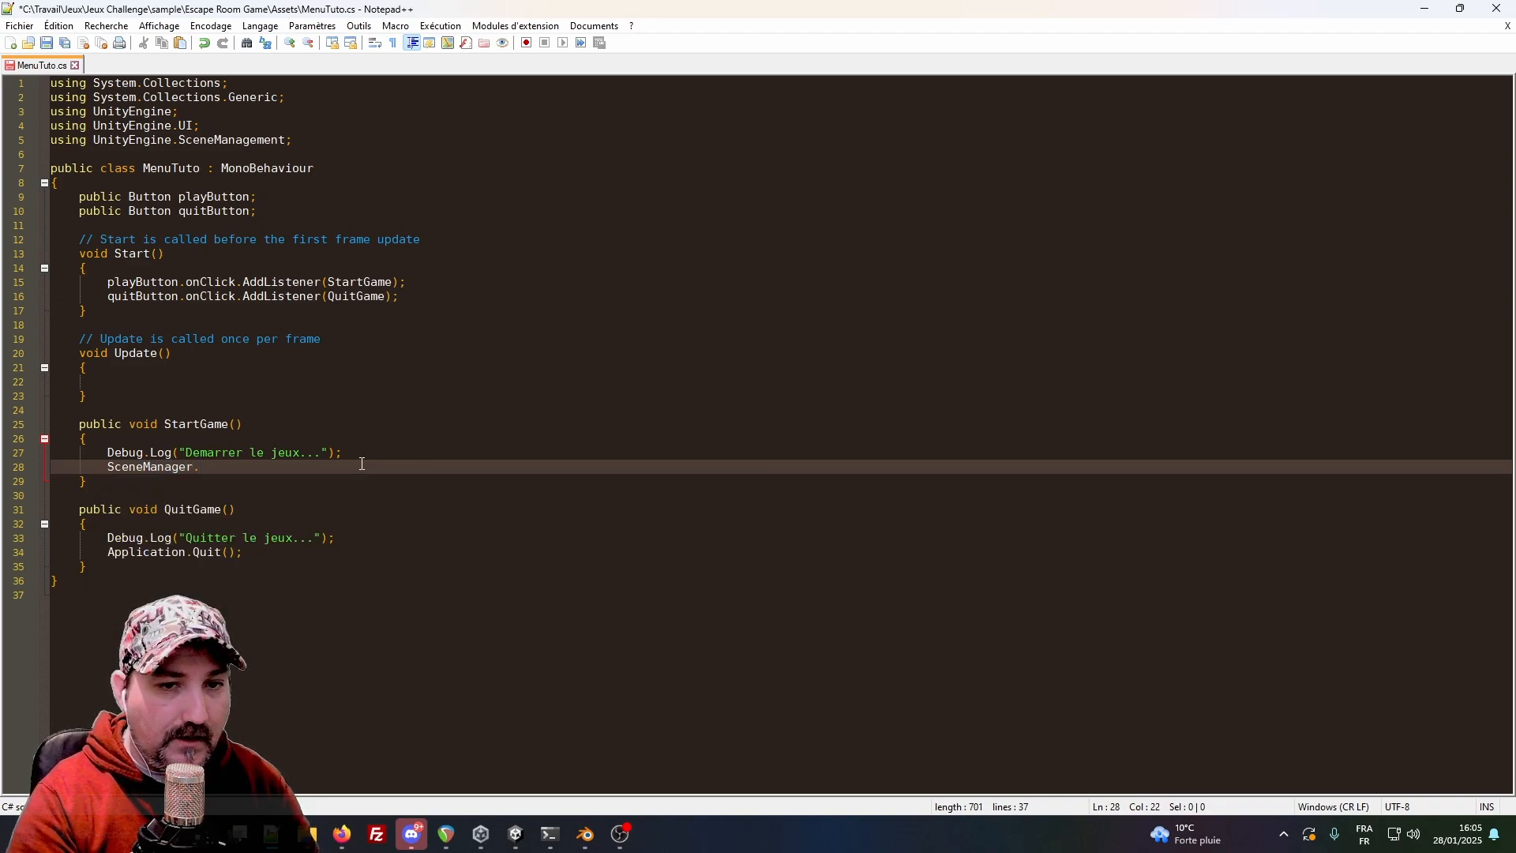
text(Load)
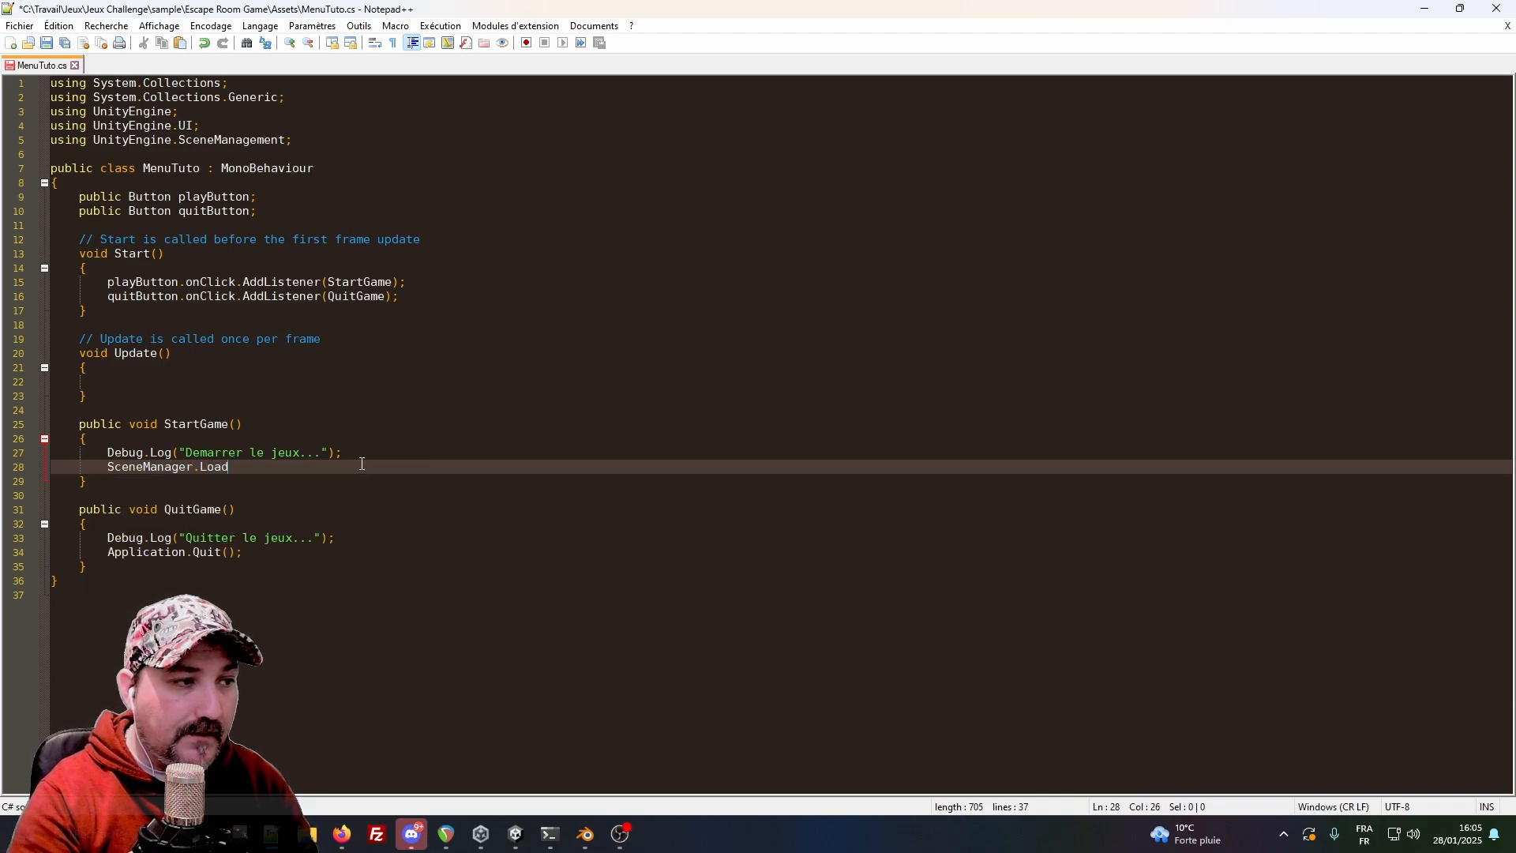
text(Scene("");)
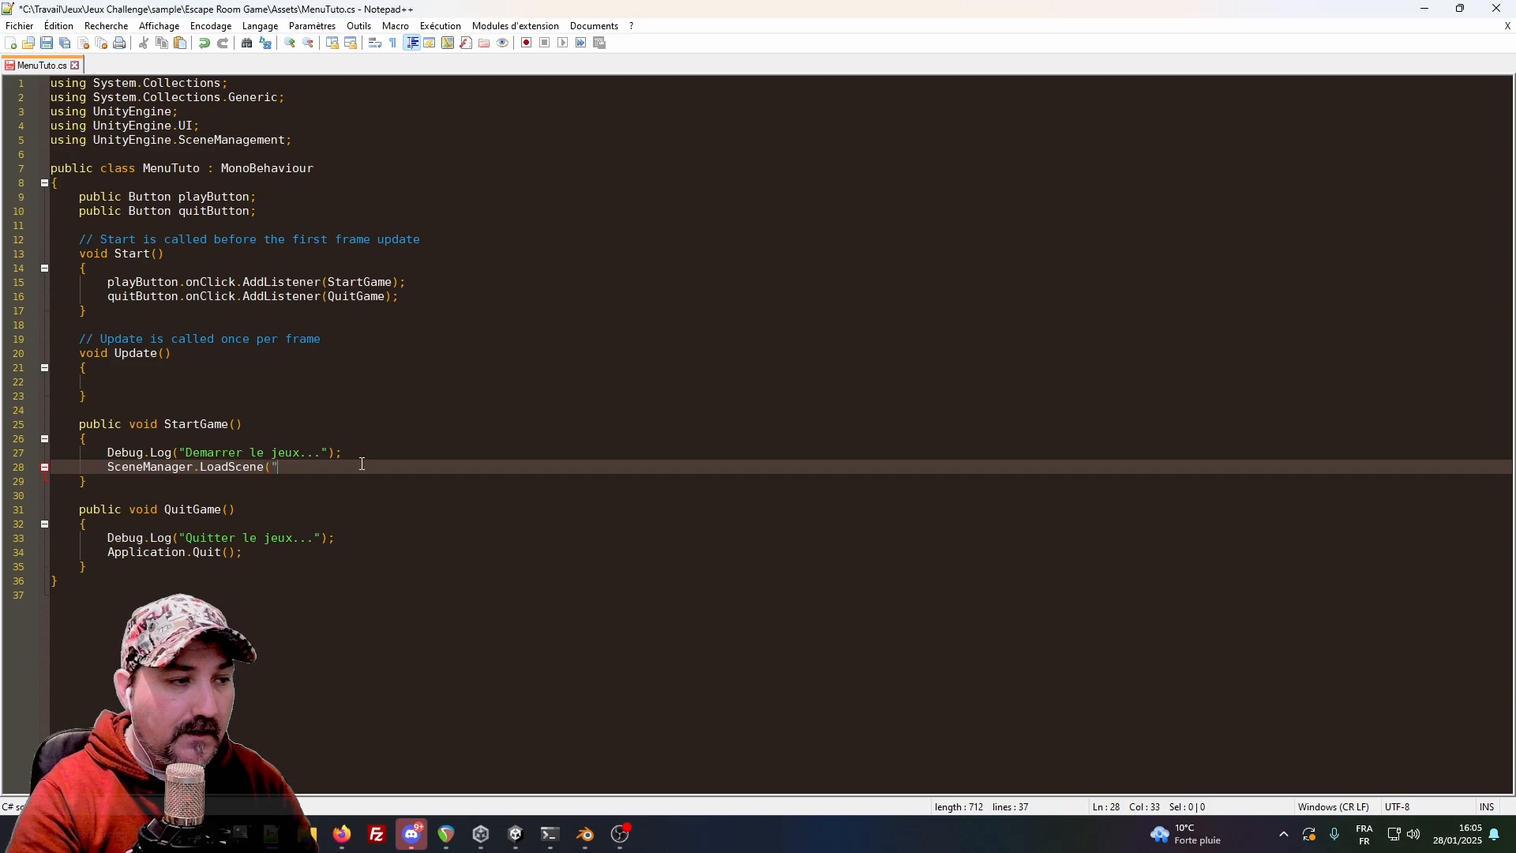
key(ctrl+s)
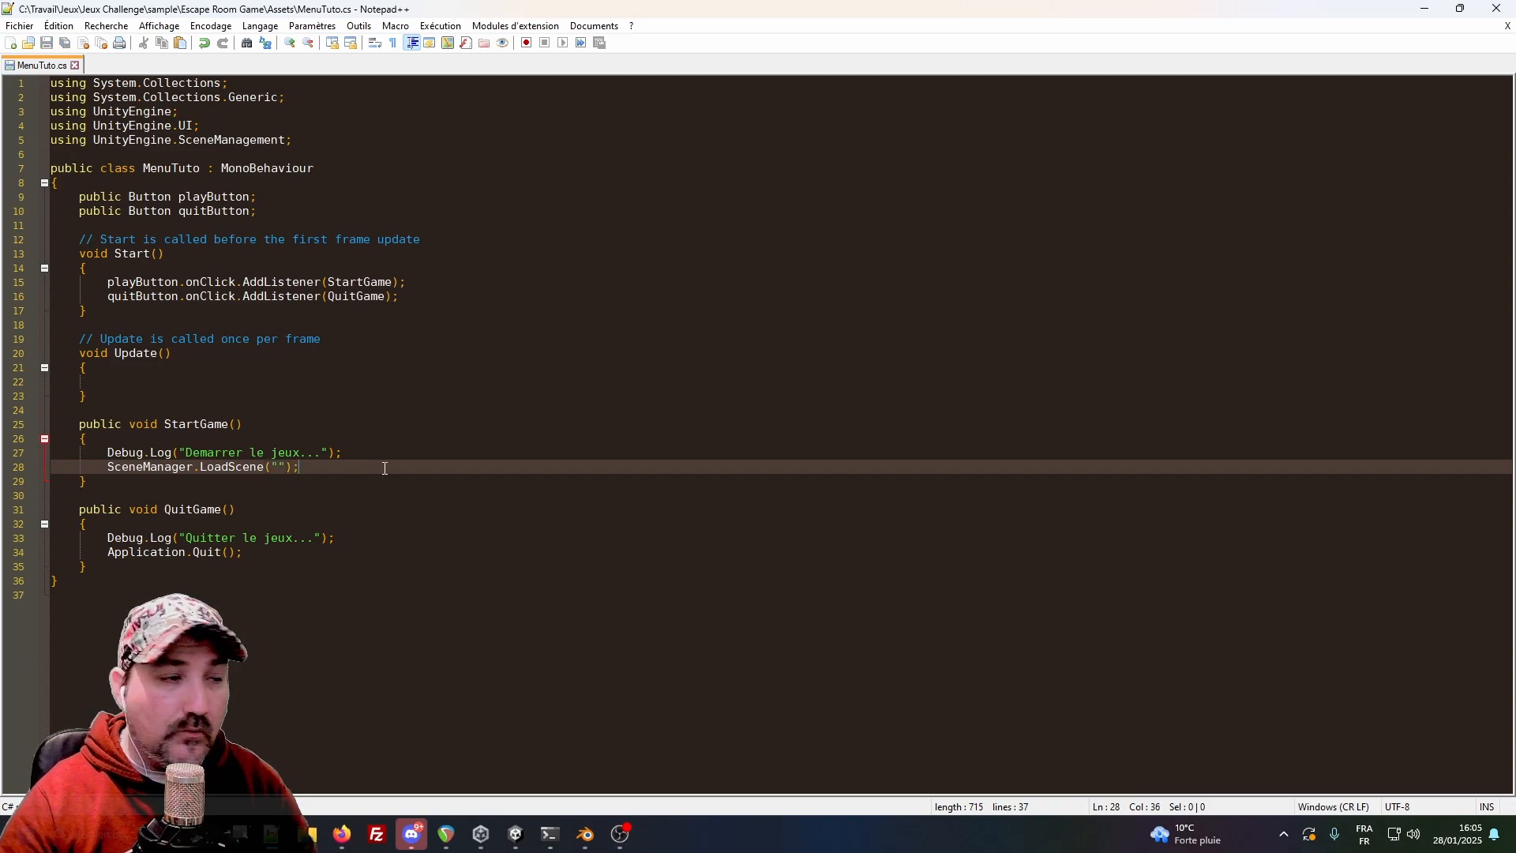
Look up the level scene in Unity's Scenes folder and enter level1 as the LoadScene argument in the Notepad++ script.
click(516, 834)
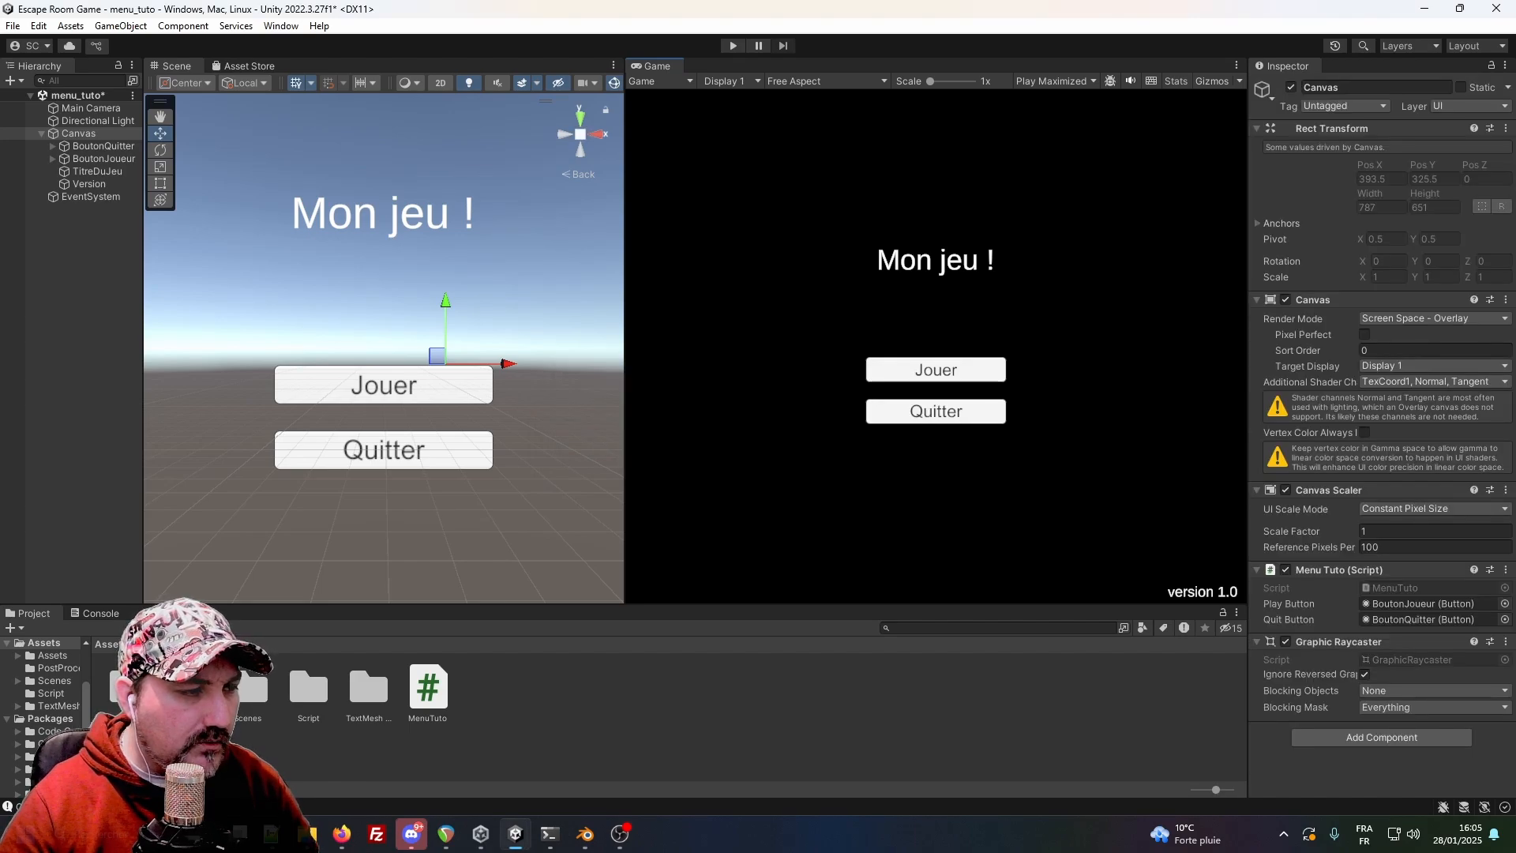
double_click(239, 711)
click(190, 689)
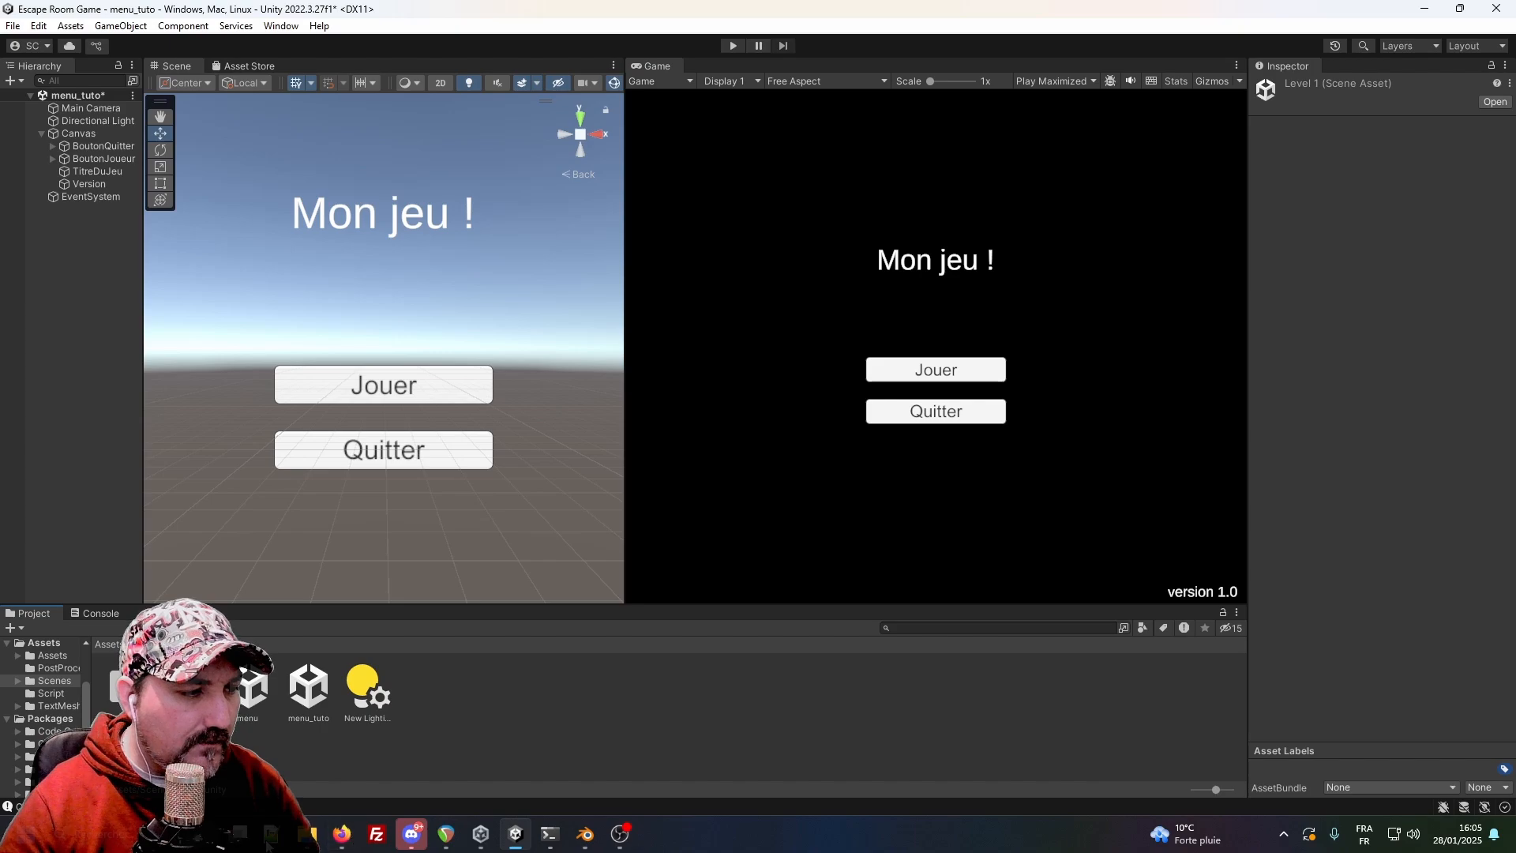
key(alt+Tab)
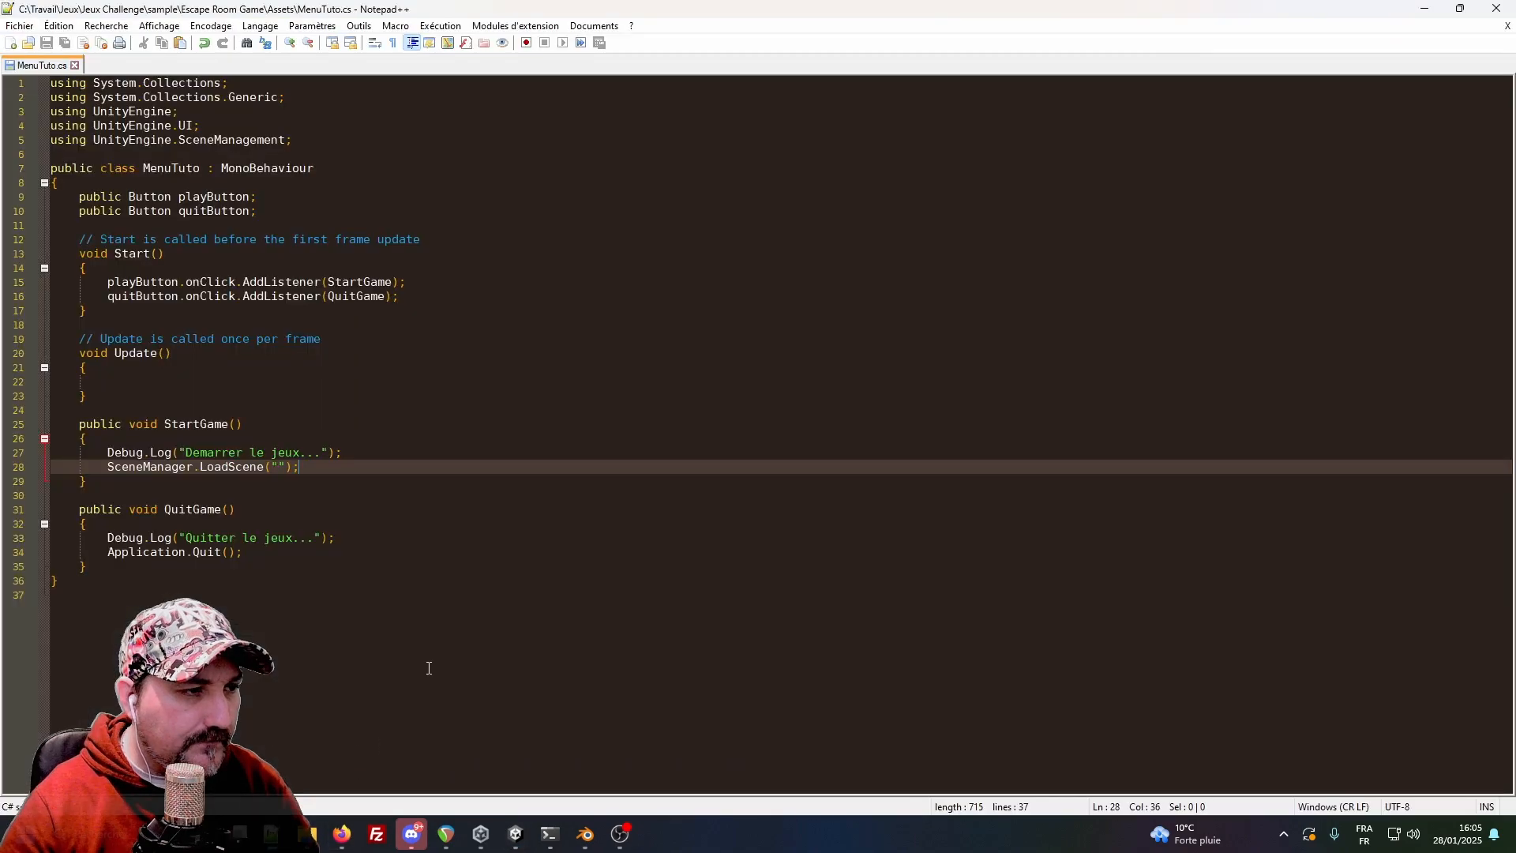
click(277, 466)
text(level1)
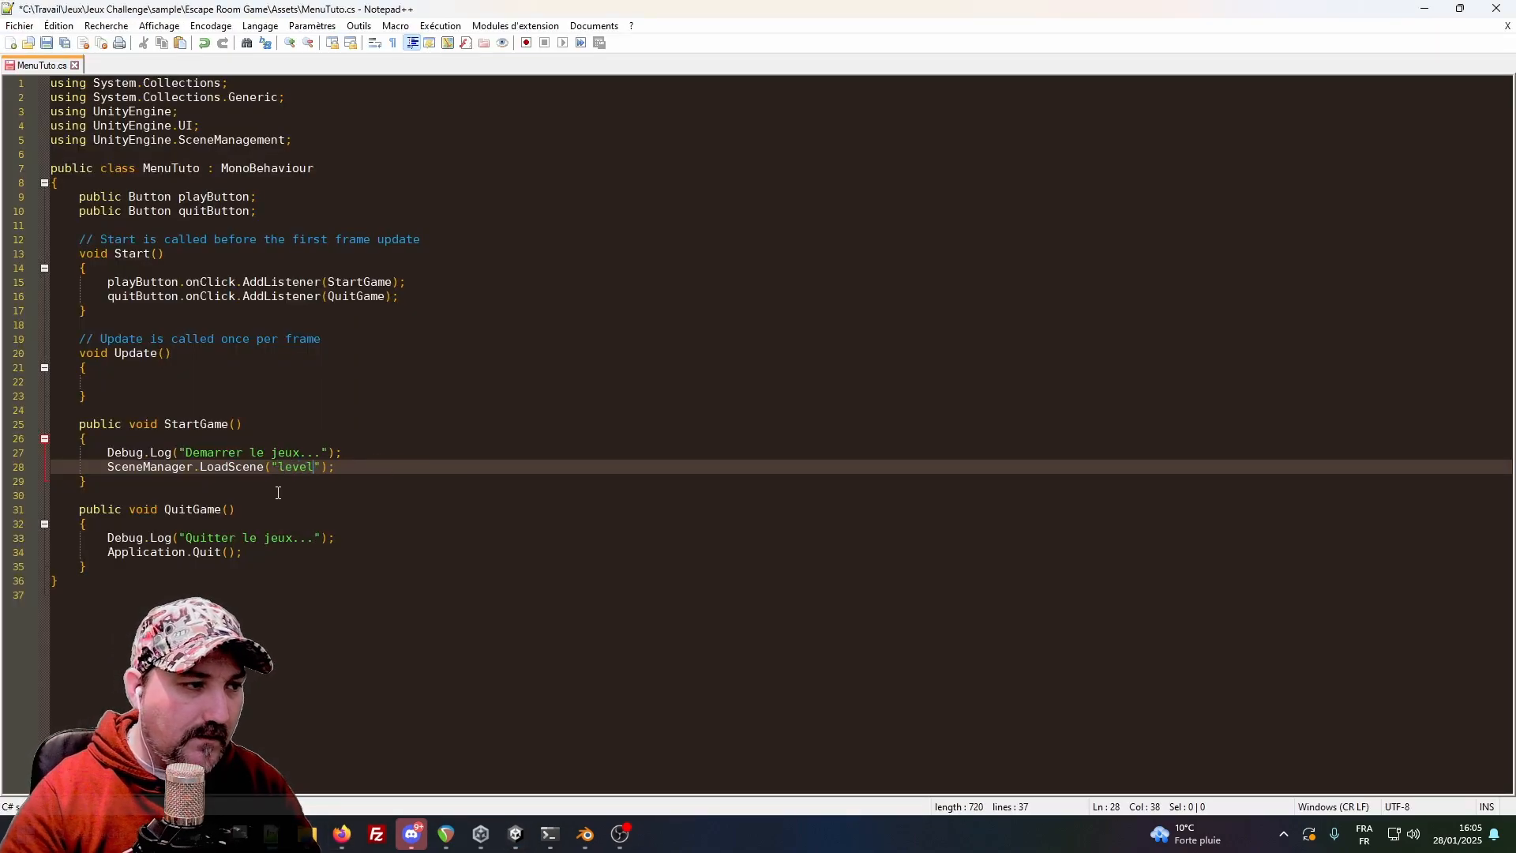
Switch to Unity, run the menu scene in Play mode, test the "Quitter" button and stop the game.
click(516, 834)
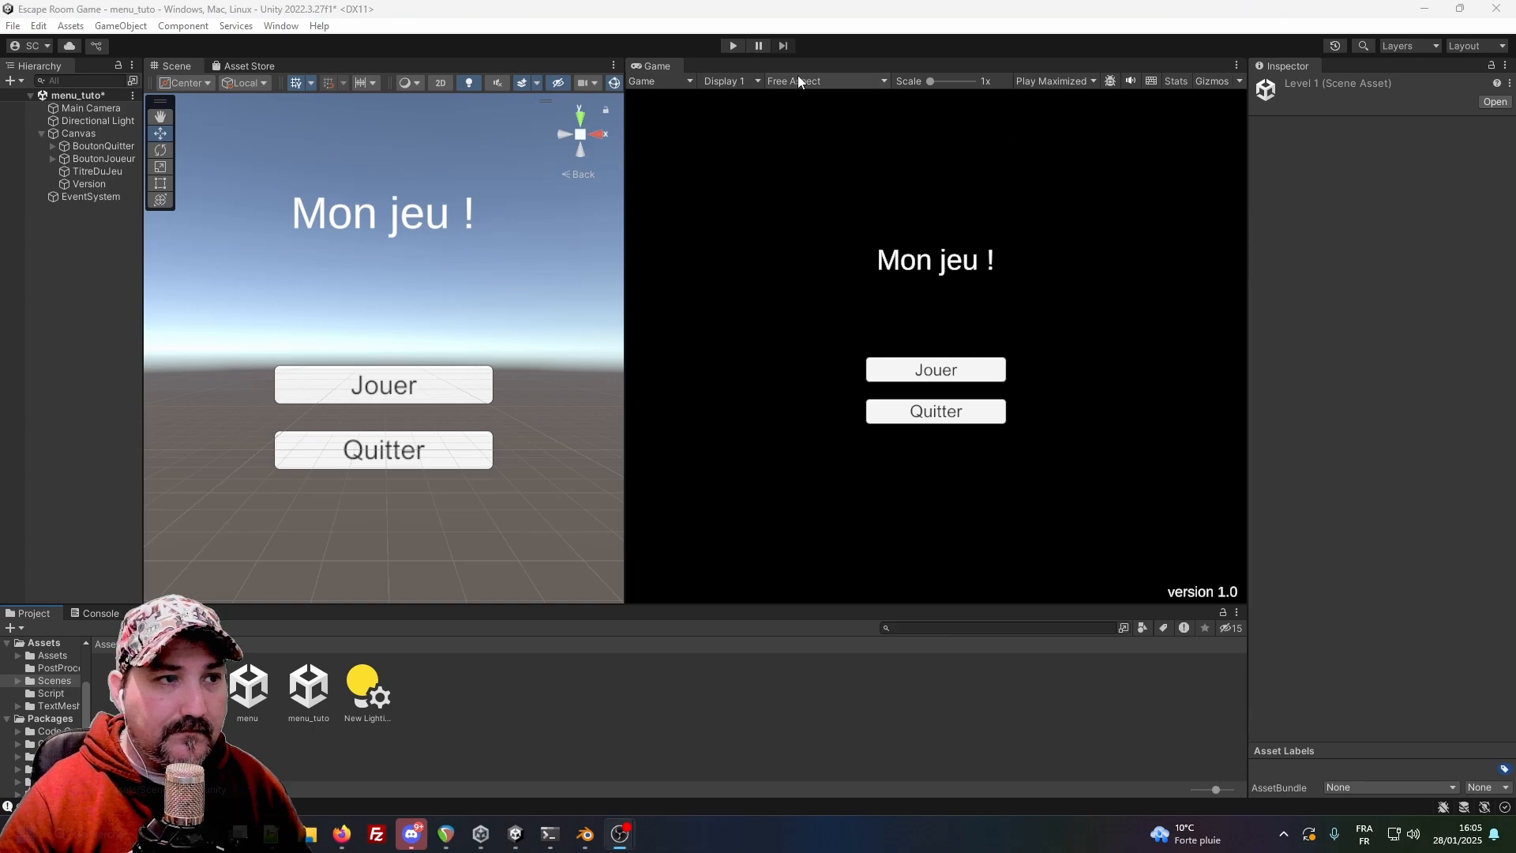
click(726, 46)
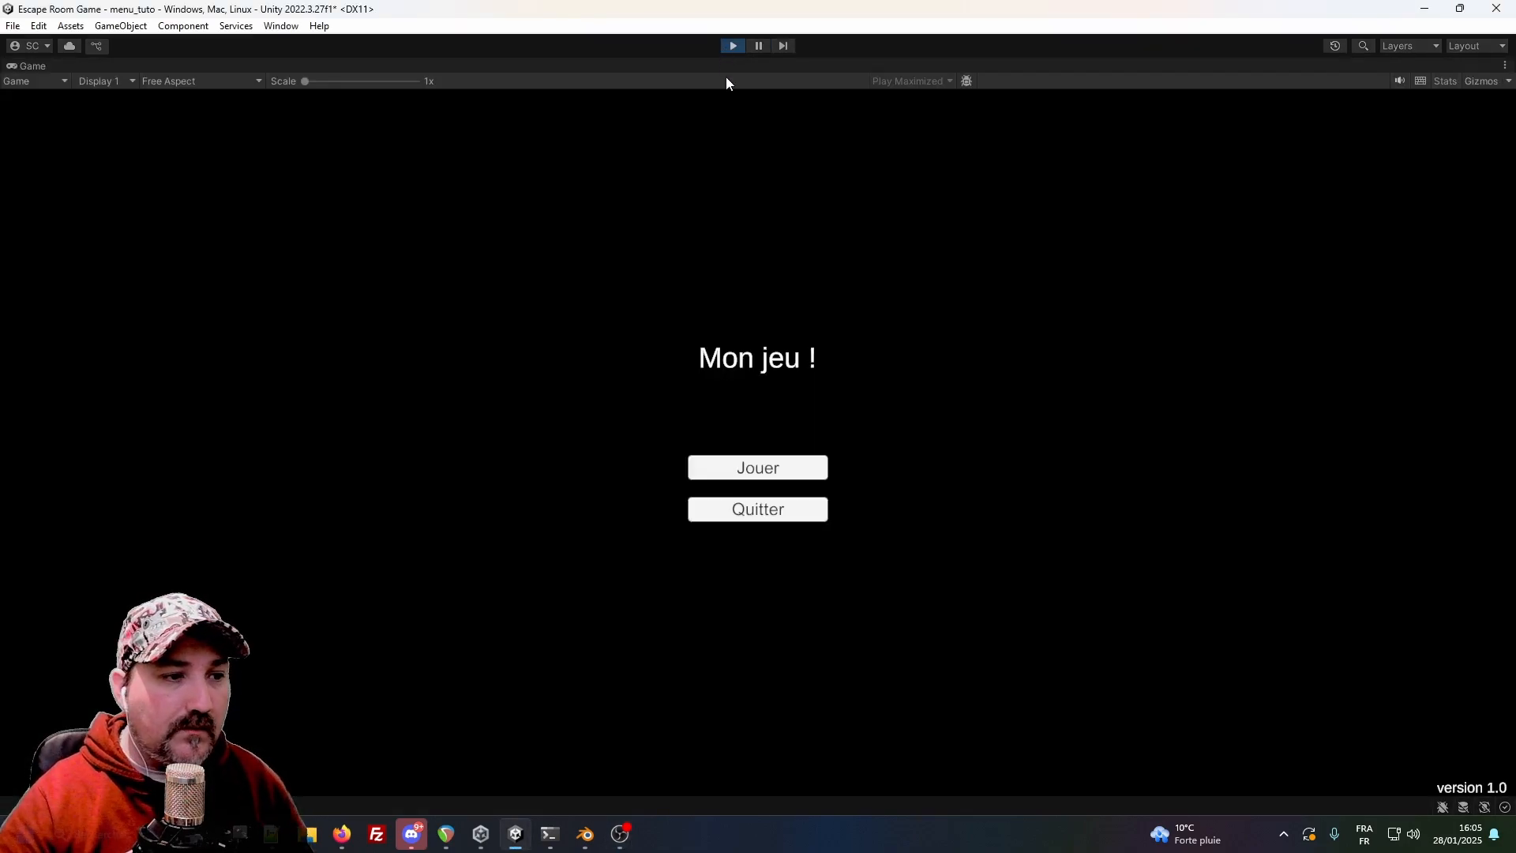
click(766, 517)
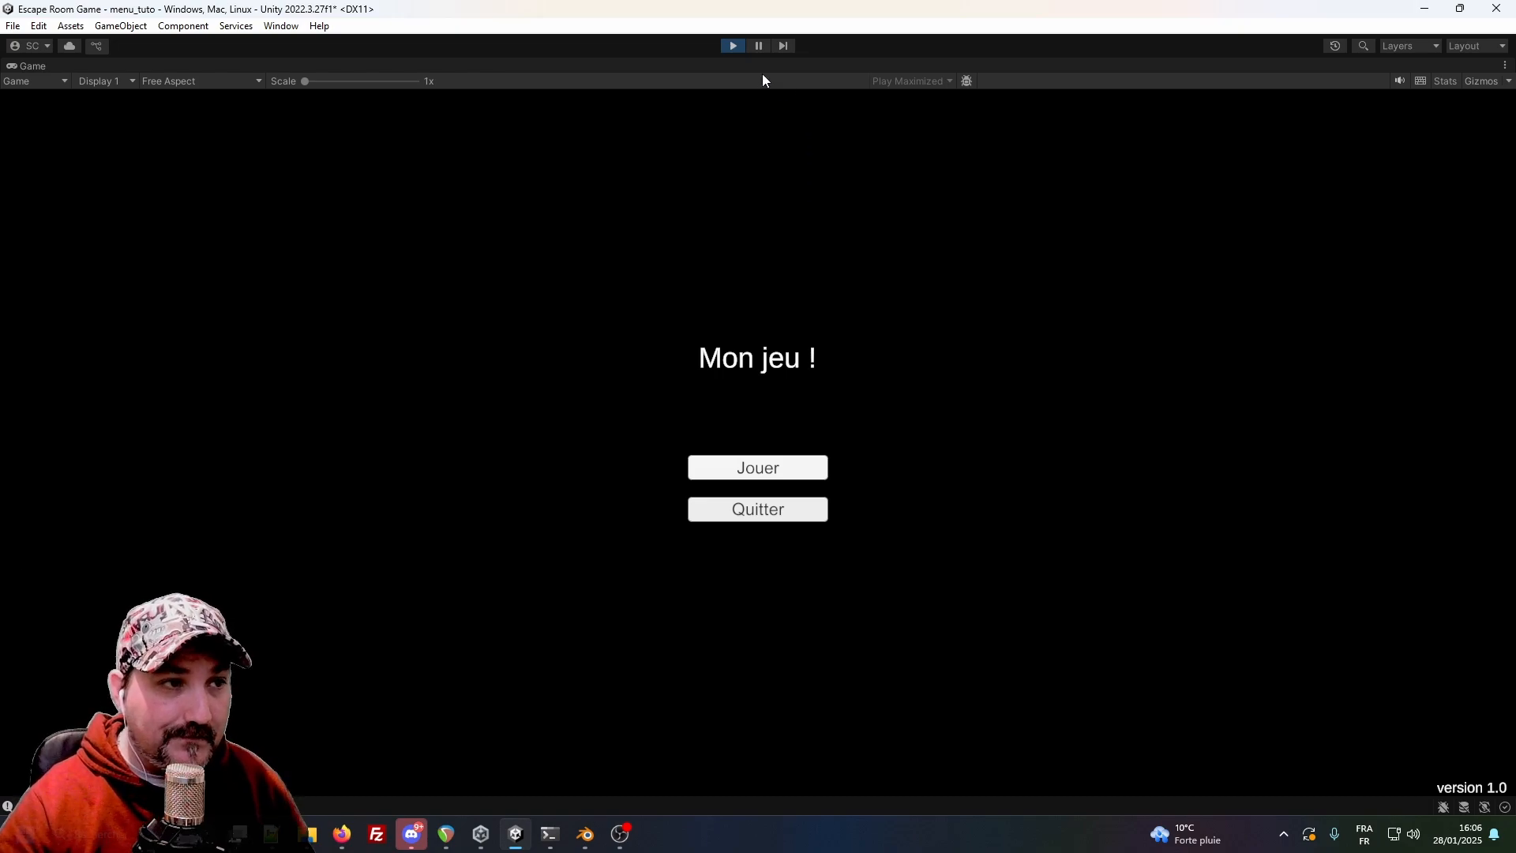
click(733, 47)
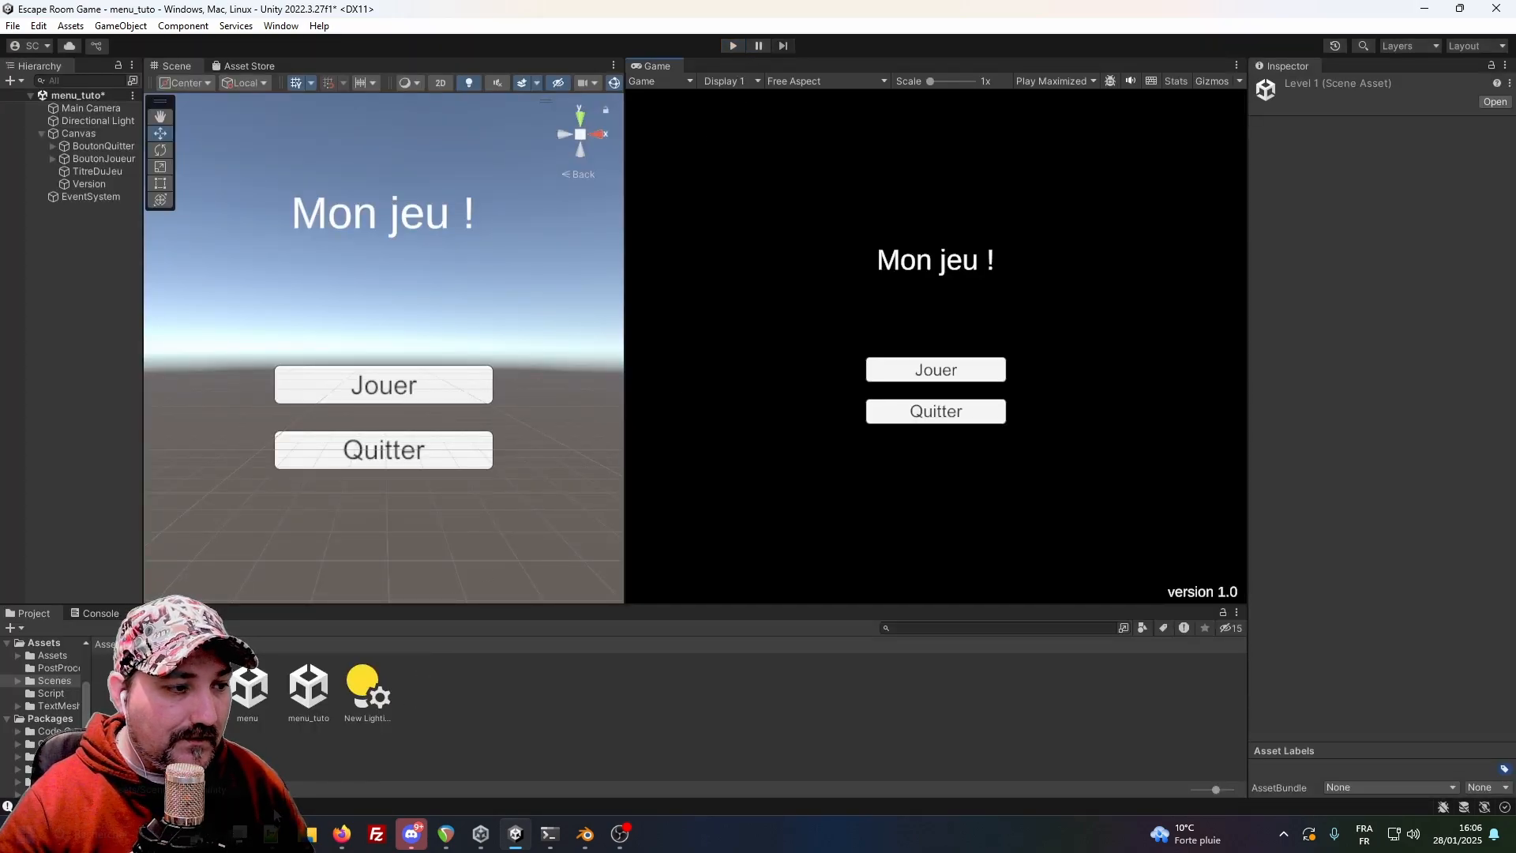
Switch to MenuTuto.cs in Notepad++ and add an #if UNITY_EDITOR / #endif block below Application.Quit(); in QuitGame.
mouse_move(273, 835)
click(357, 754)
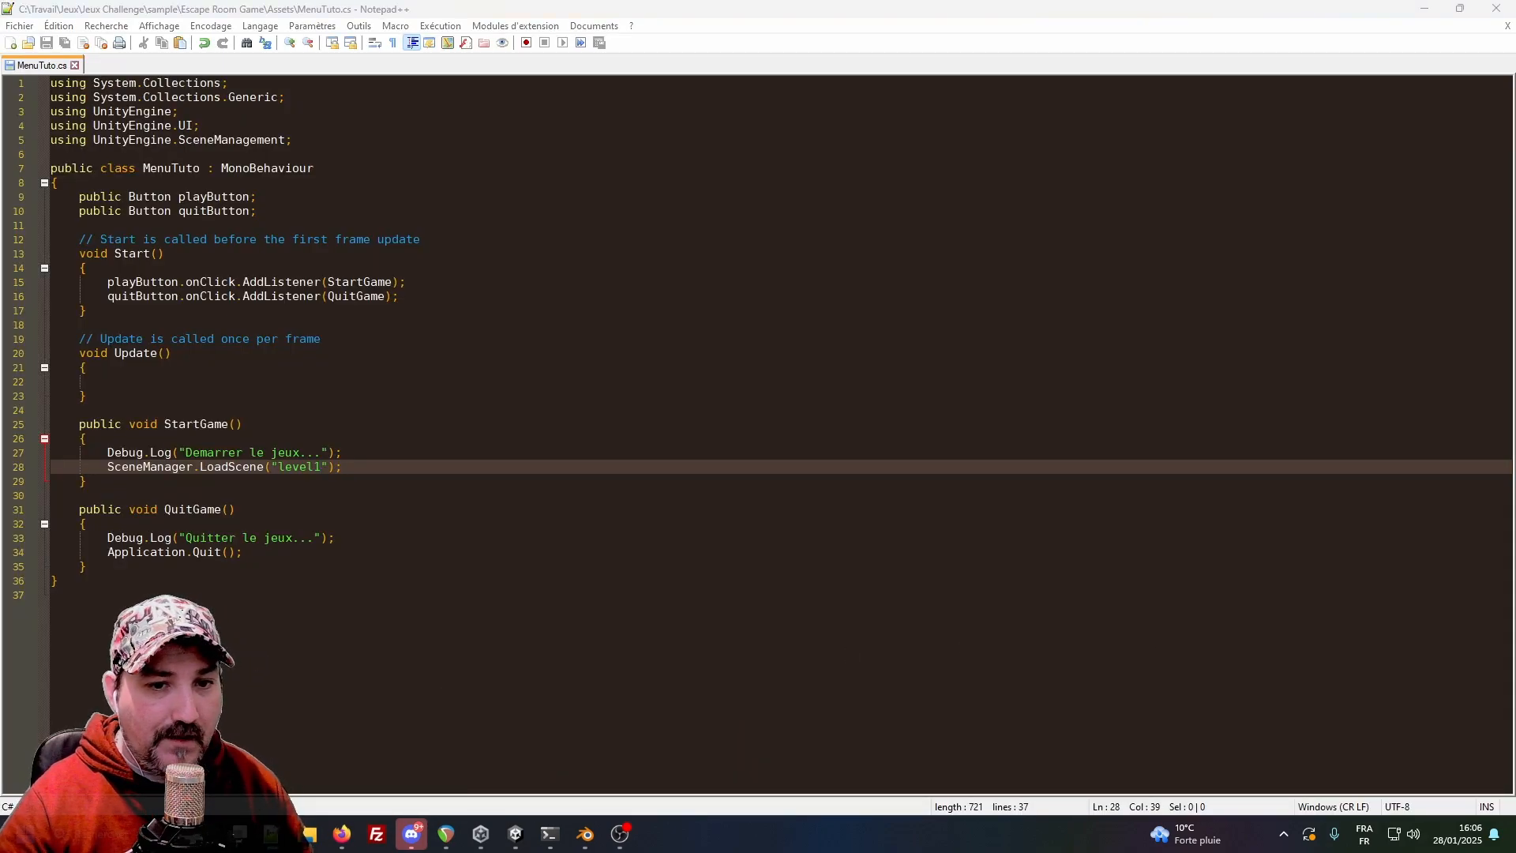
click(240, 557)
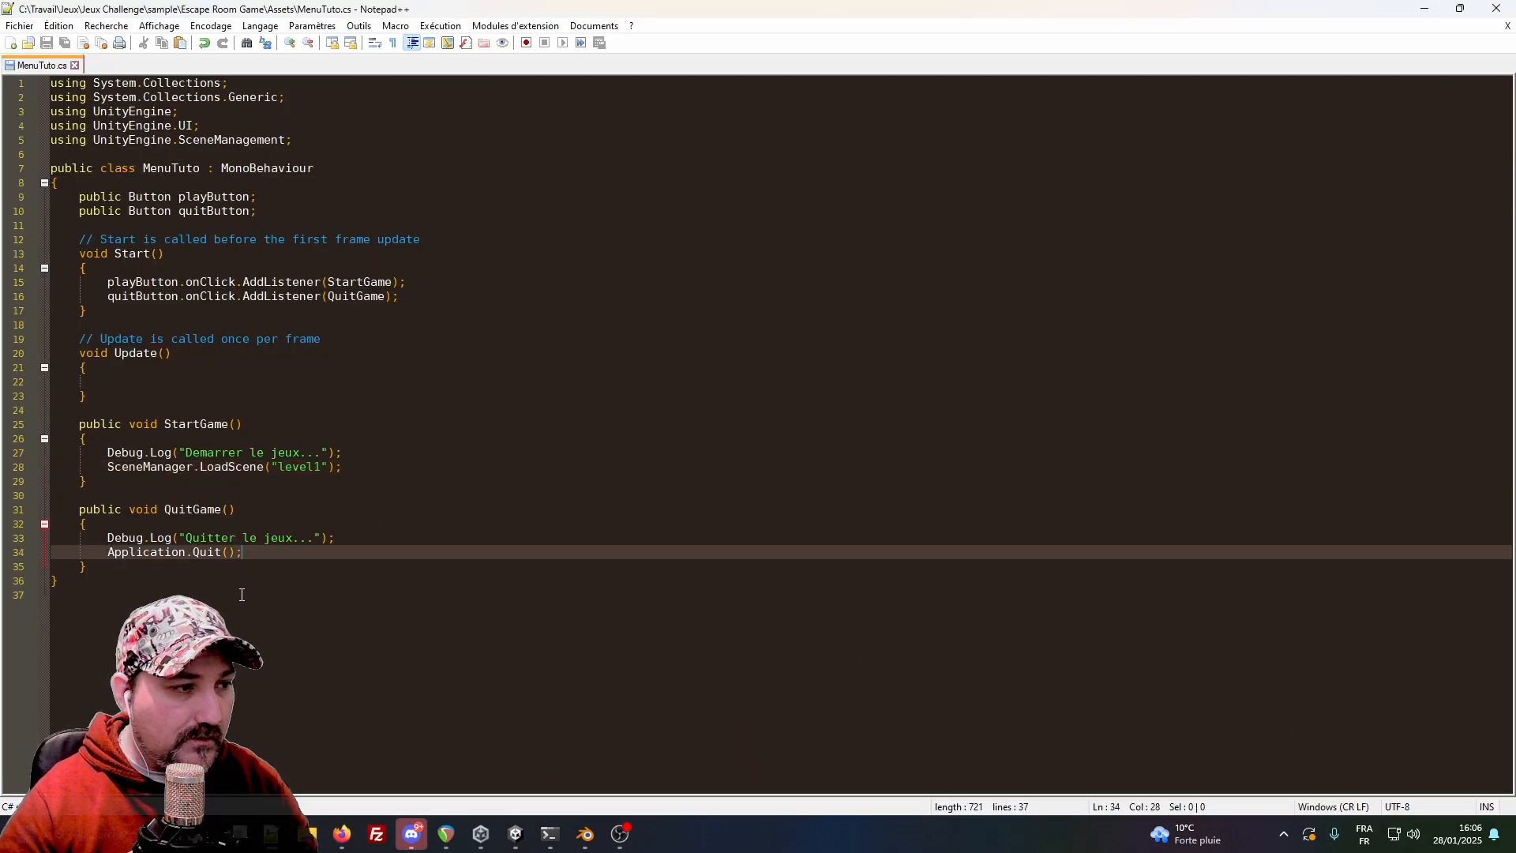
key(Return)
key(Return)
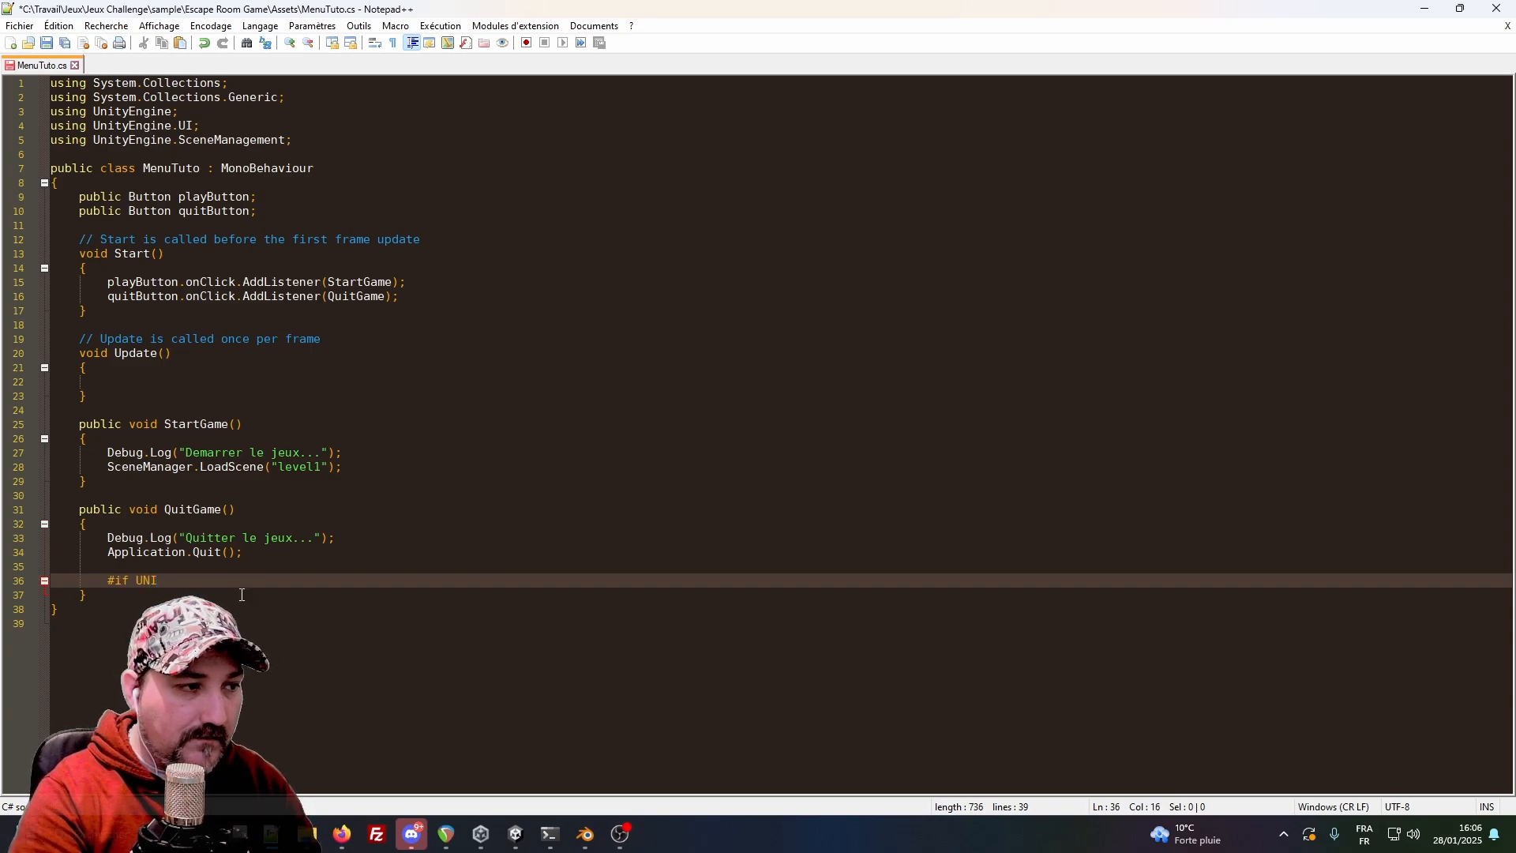
text(#if UNITY_EDITO)
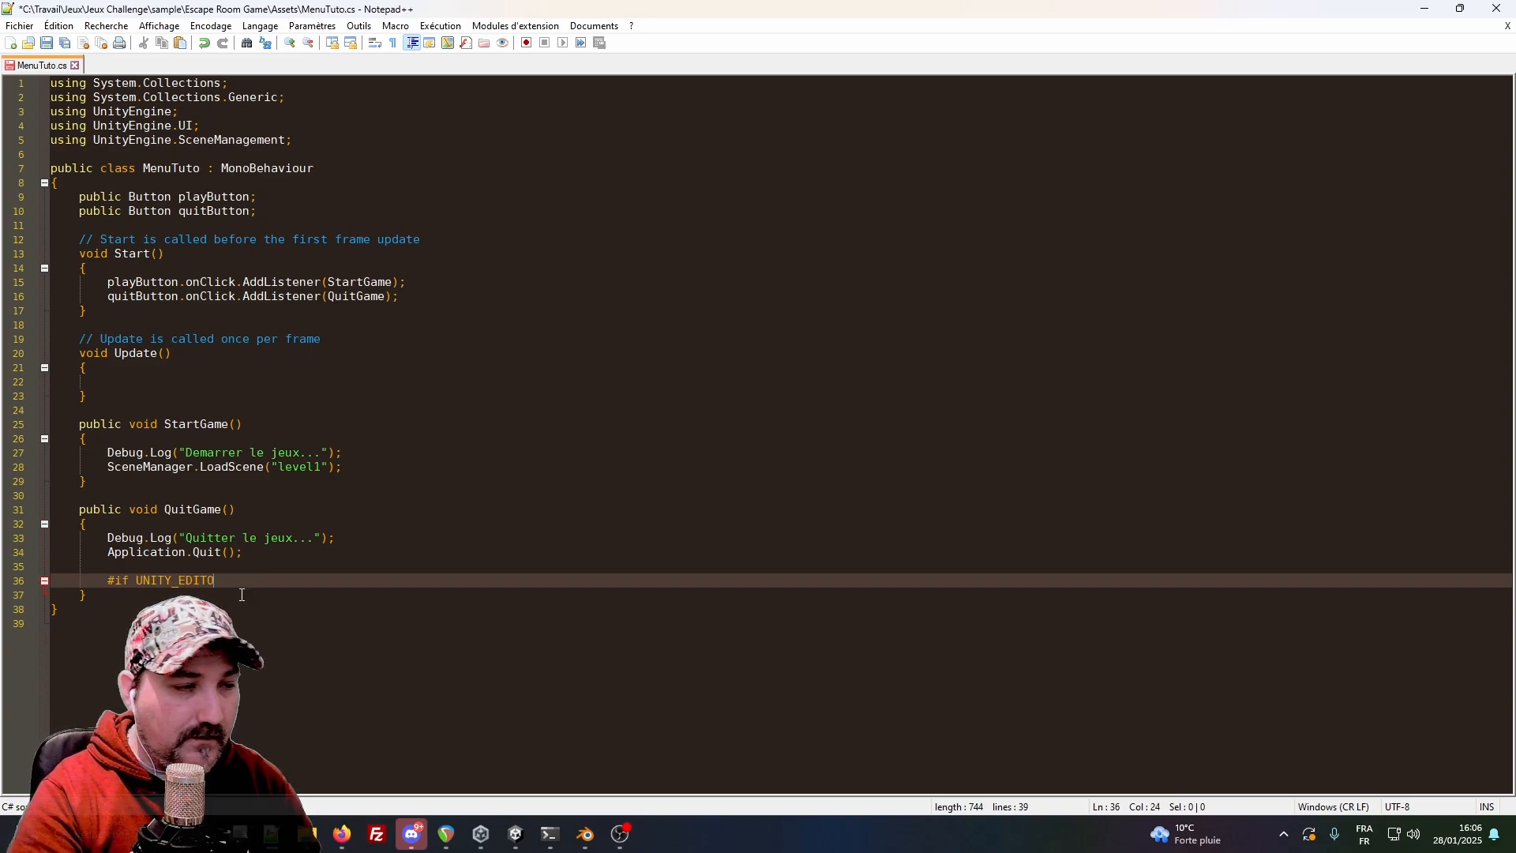
text(R)
key(Return)
key(Return)
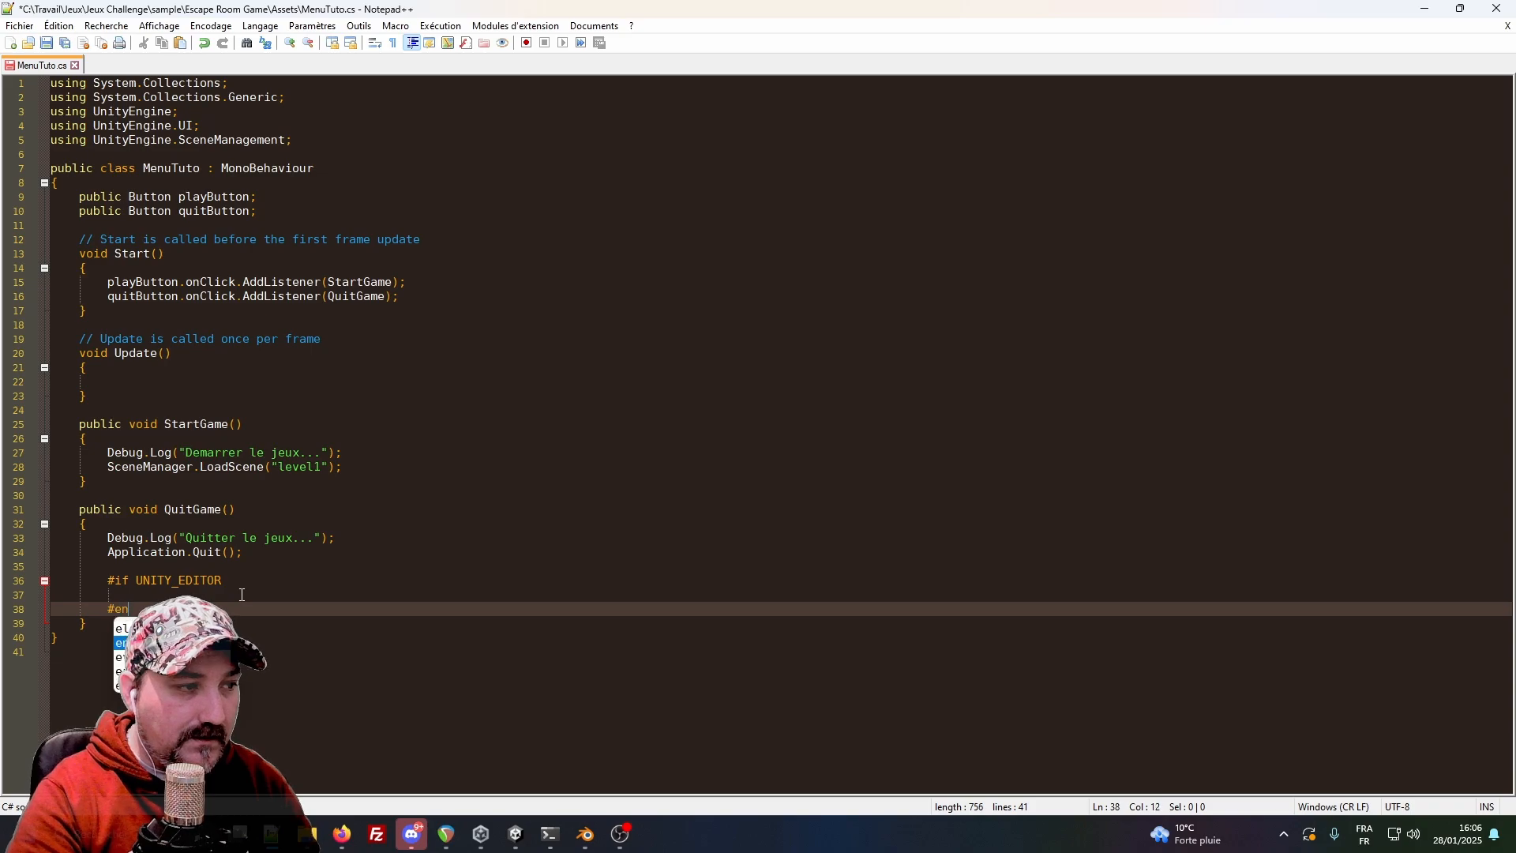
text(#endif)
Insert UnityEditor.EditorApplication.isPlaying = false; inside the UNITY_EDITOR block and save the script.
click(242, 595)
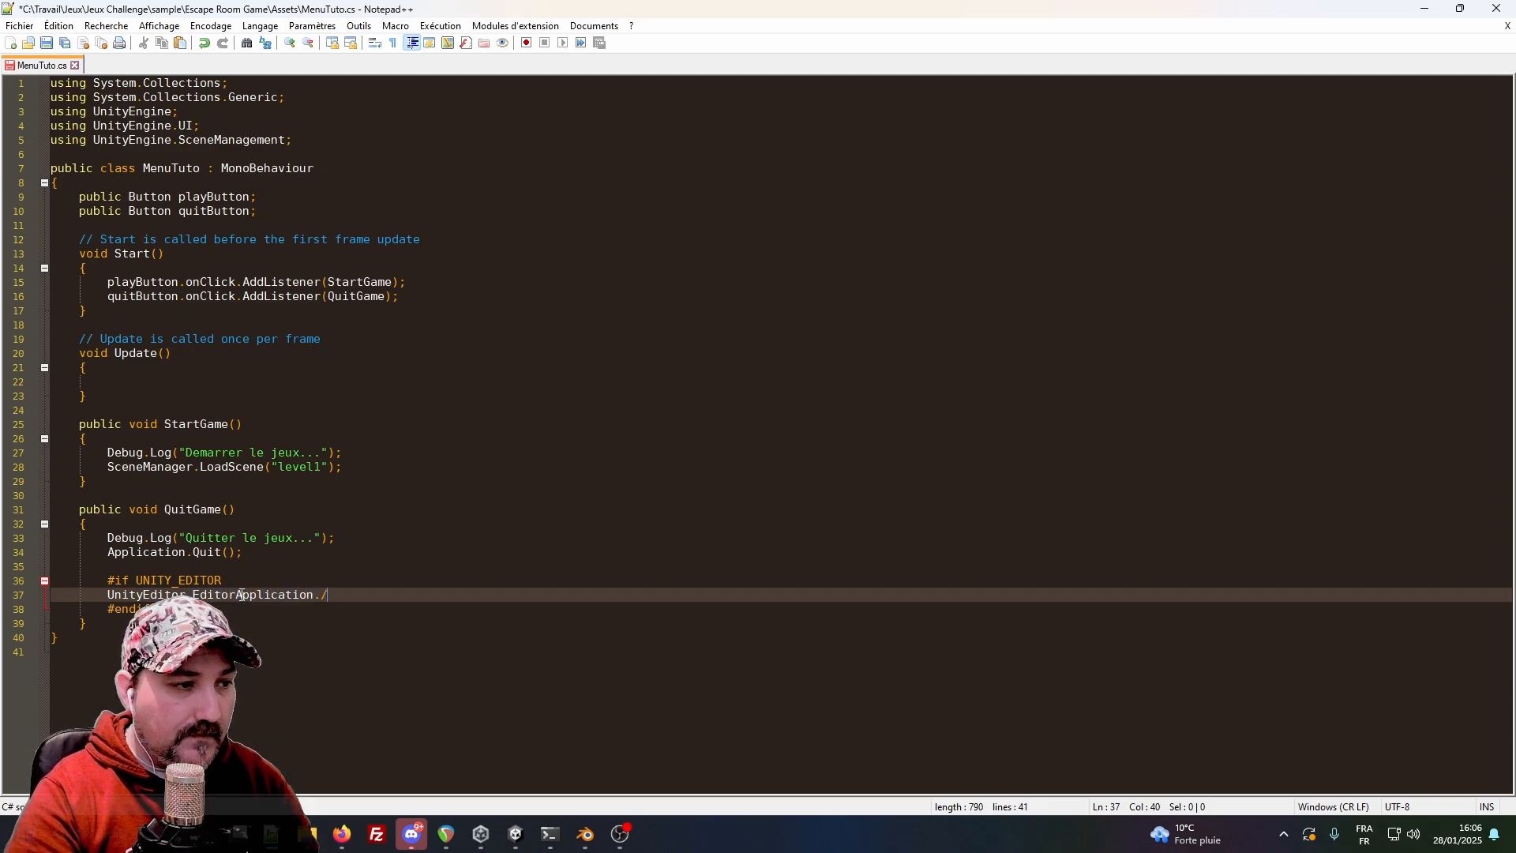
text(sPlayin)
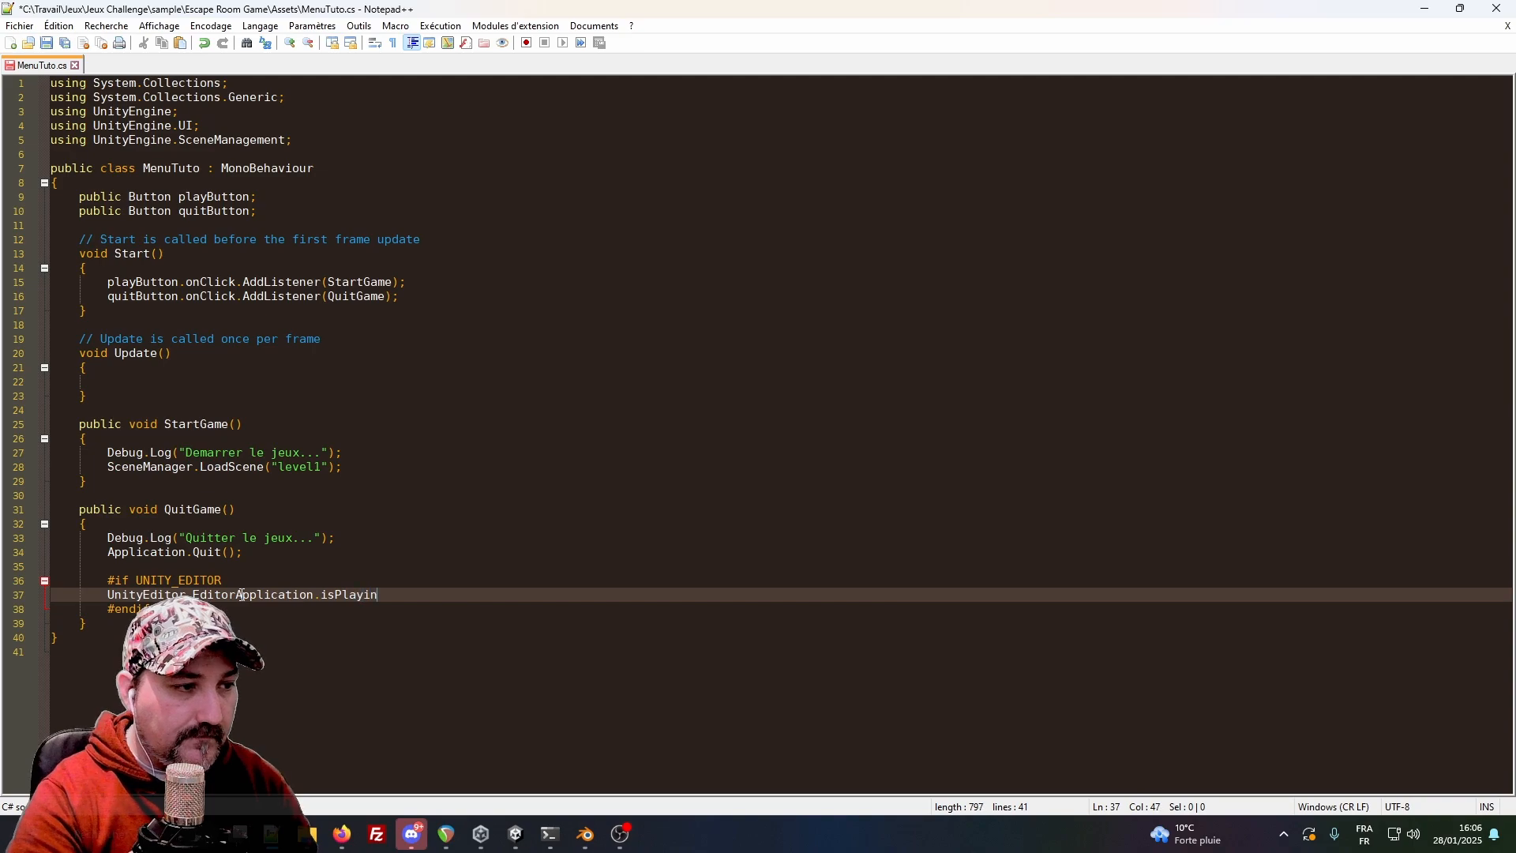
text(g = false;)
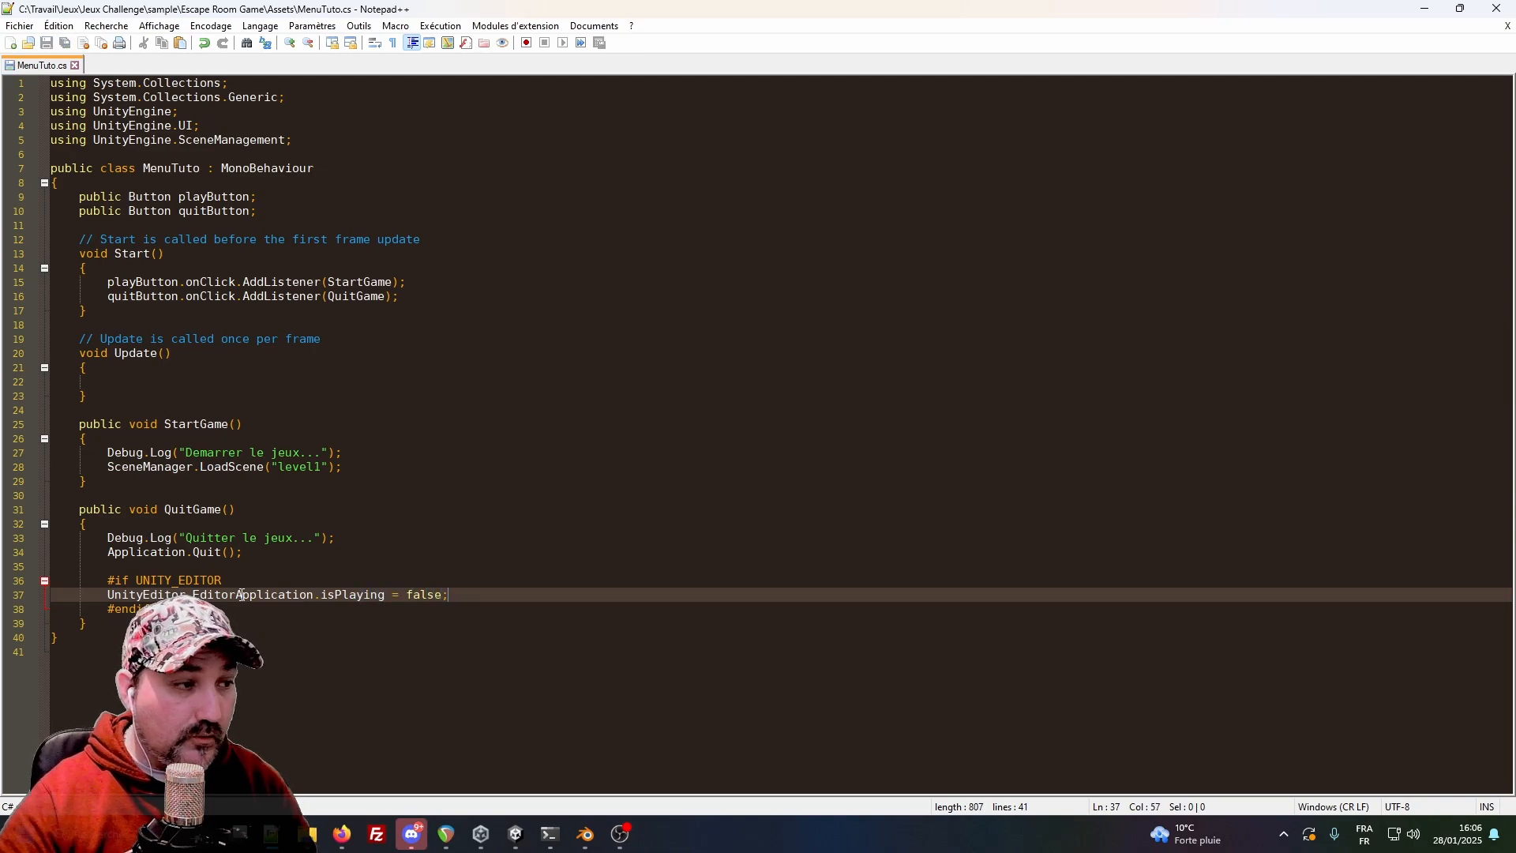
Switch to Unity, run the menu scene in Play mode and test the "Quitter" button.
click(516, 834)
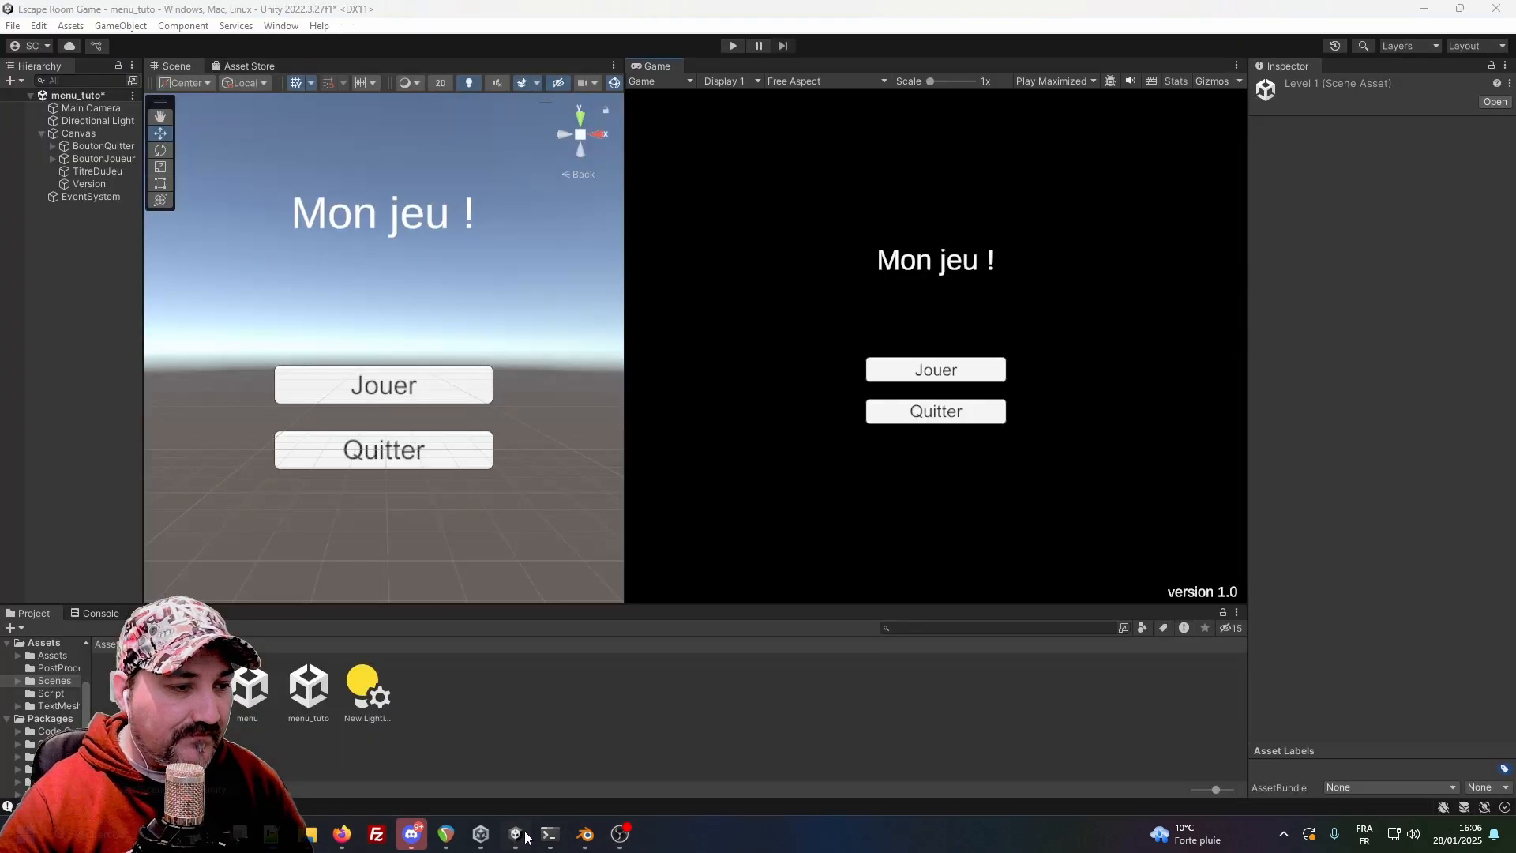
click(732, 46)
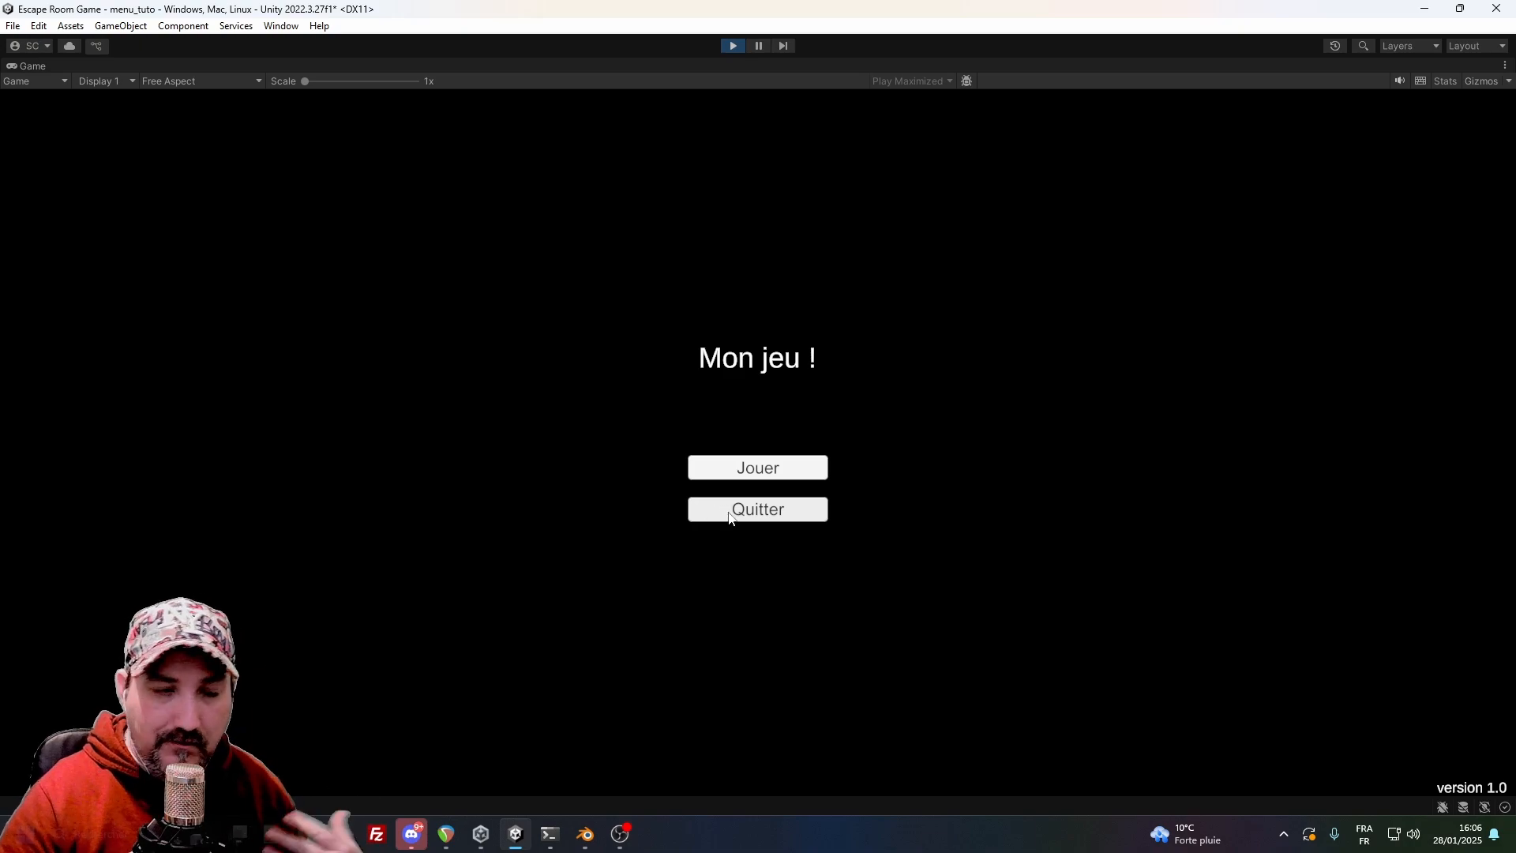
click(731, 513)
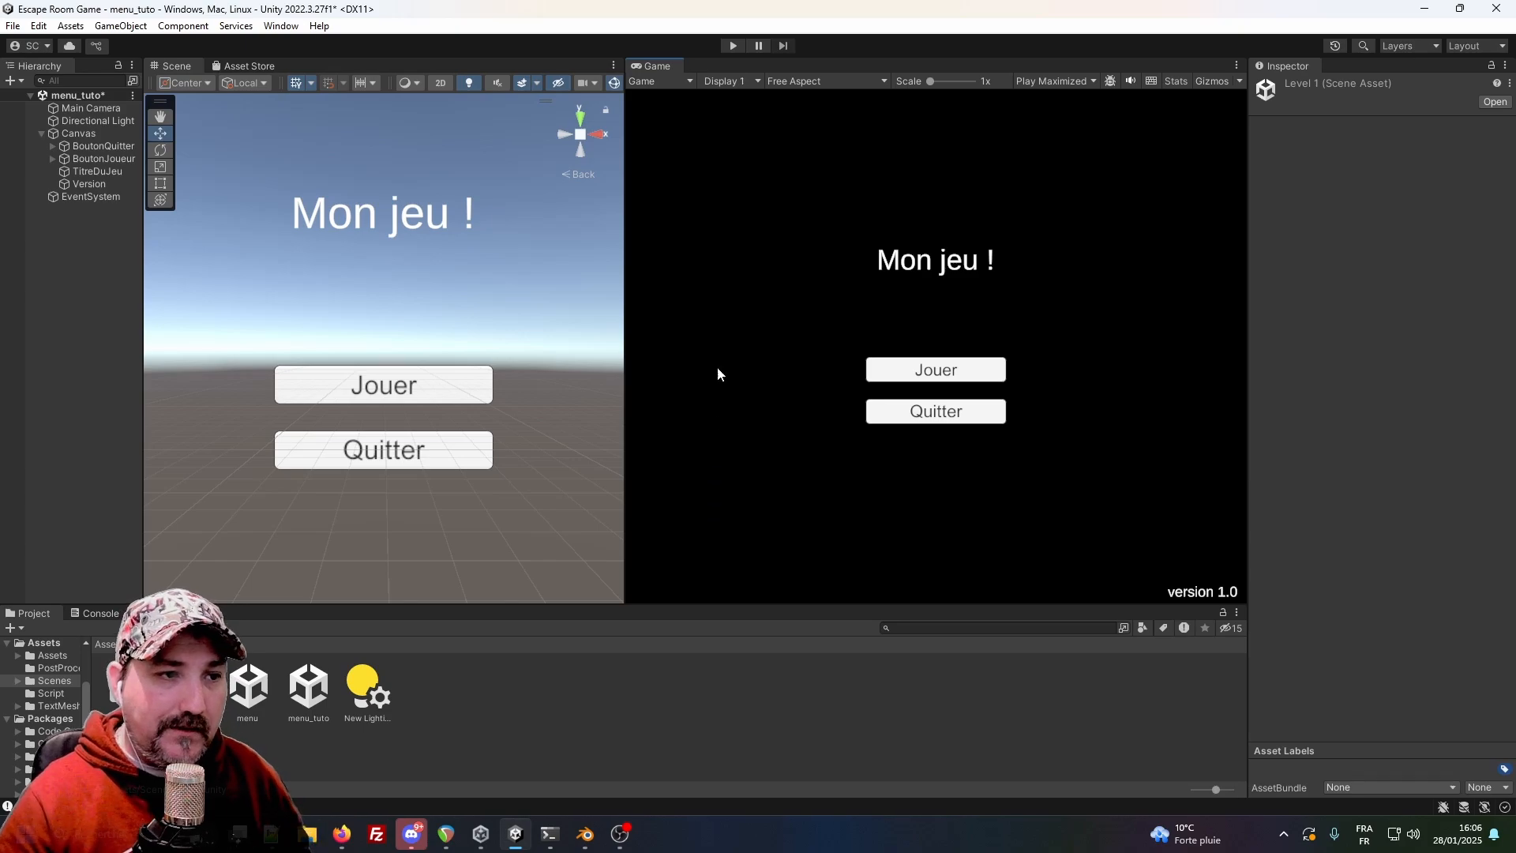
Run the menu scene again, test the "Jouer" button, try moving in the level and stop the game.
click(735, 48)
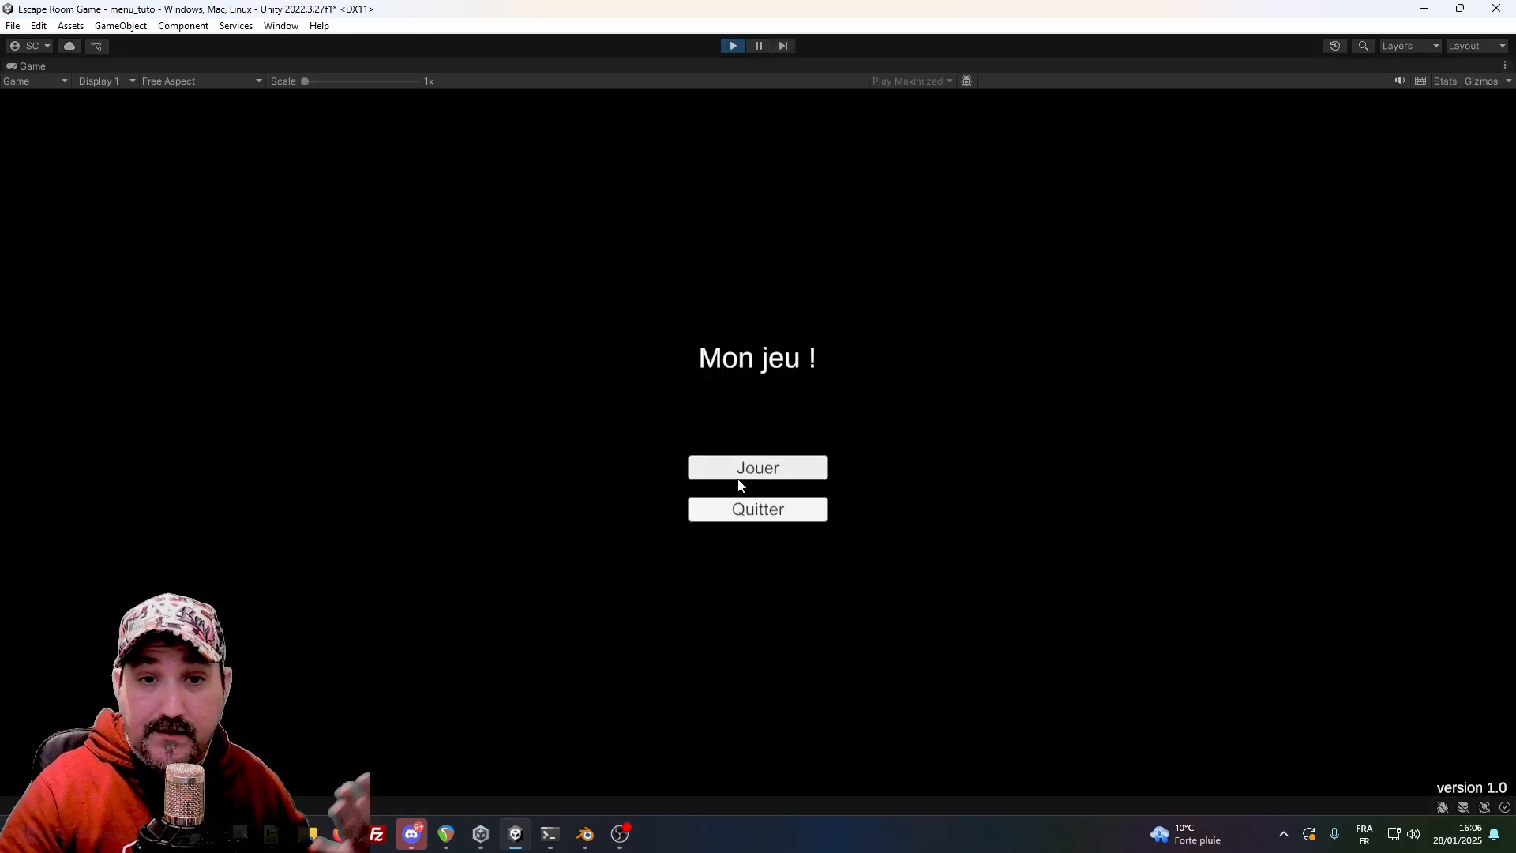
click(742, 474)
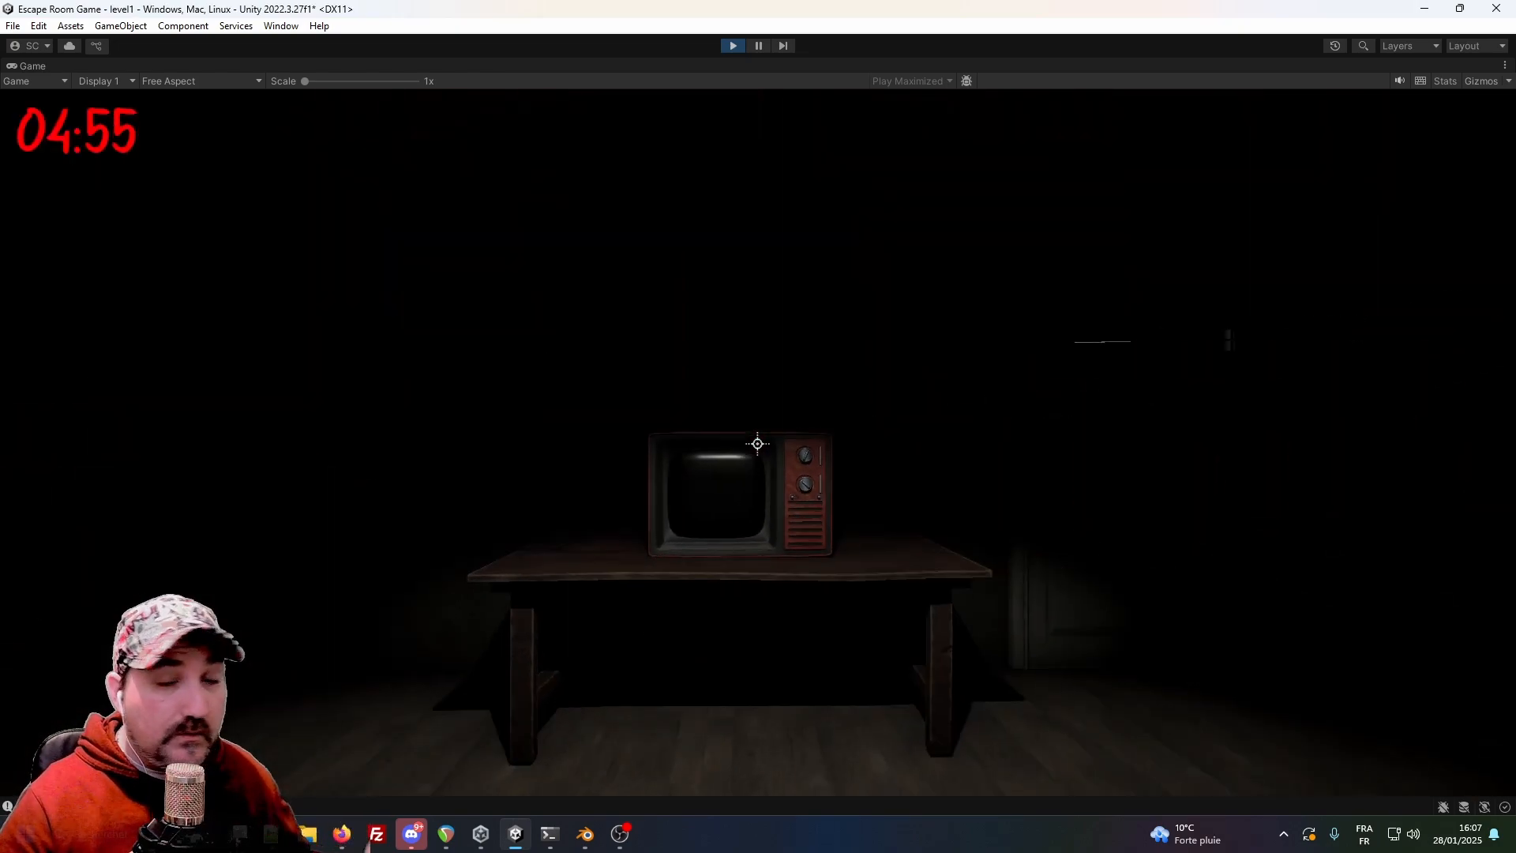
key(z)
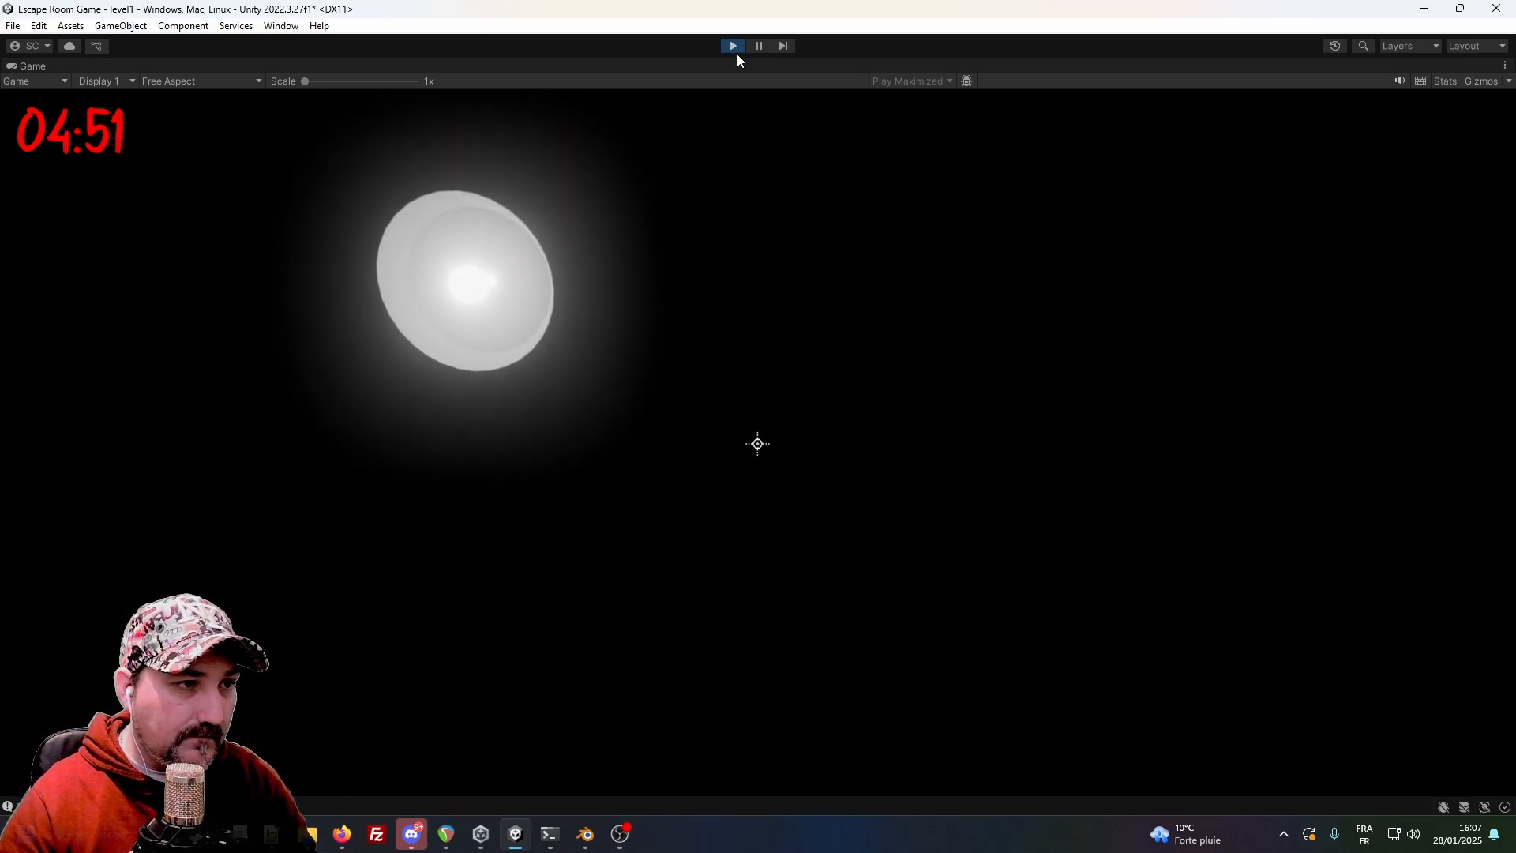
click(735, 47)
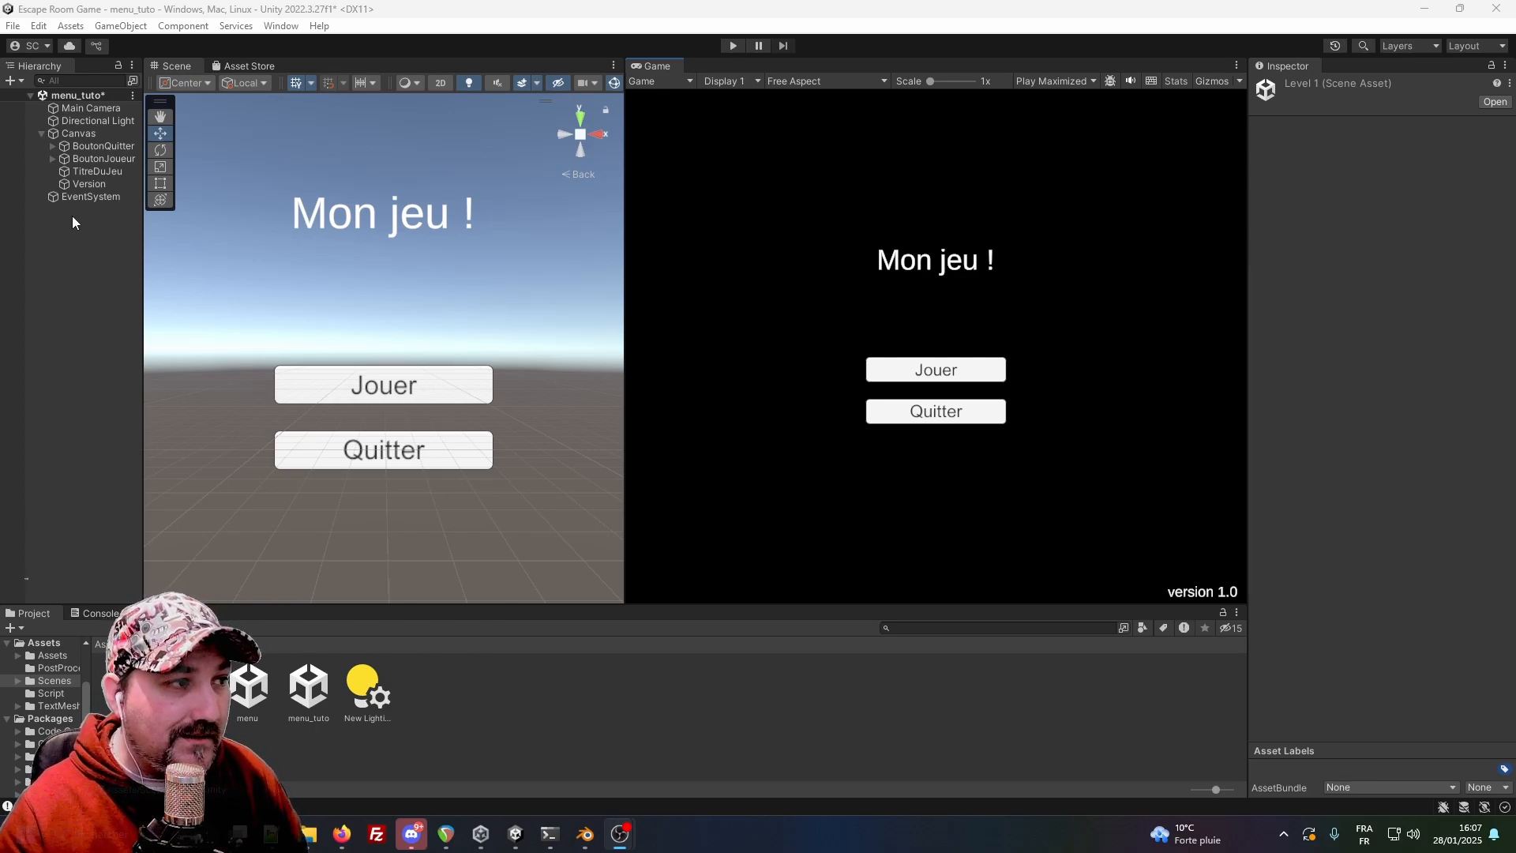
Add a legacy UI Button as a child of the Canvas.
right_click(91, 135)
mouse_move(190, 623)
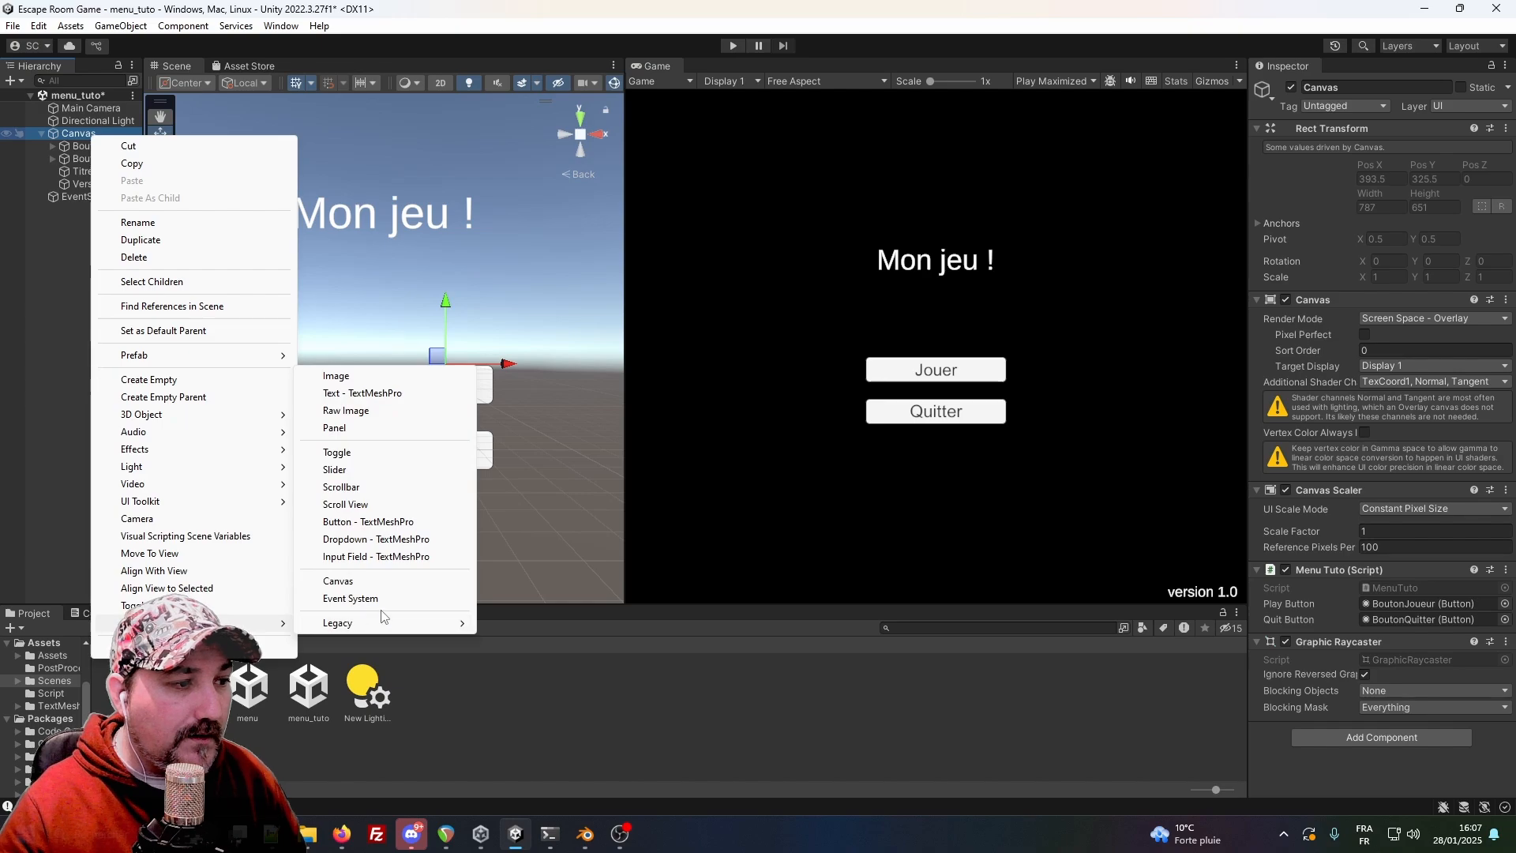
mouse_move(385, 627)
click(517, 640)
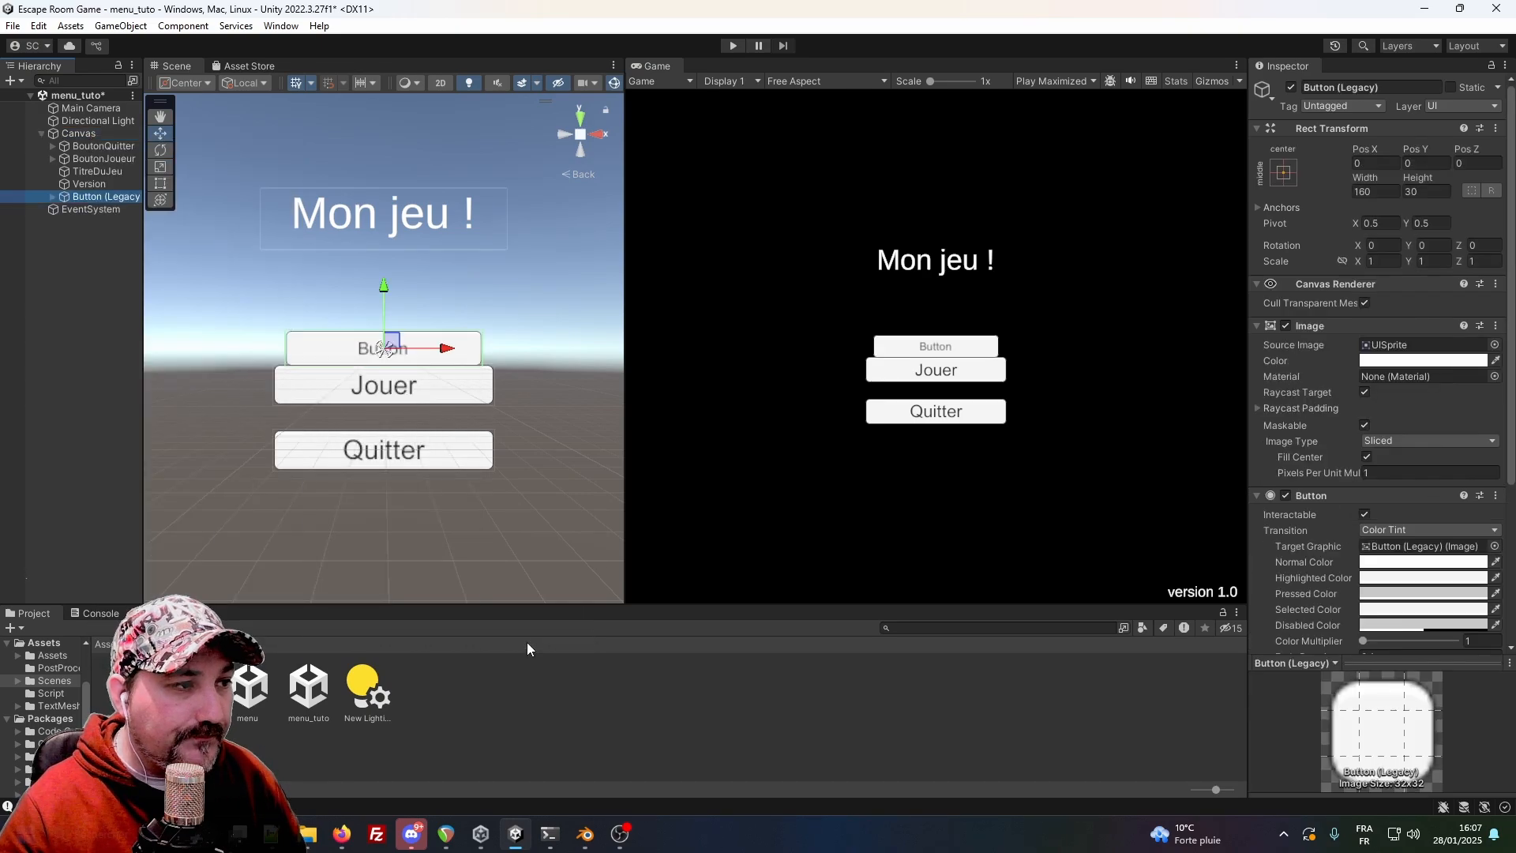
Lower the "Quitter" button and fit the new button between "Jouer" and "Quitter" at about Y -69, scaled to about 1.11.
drag(392, 254, 391, 261)
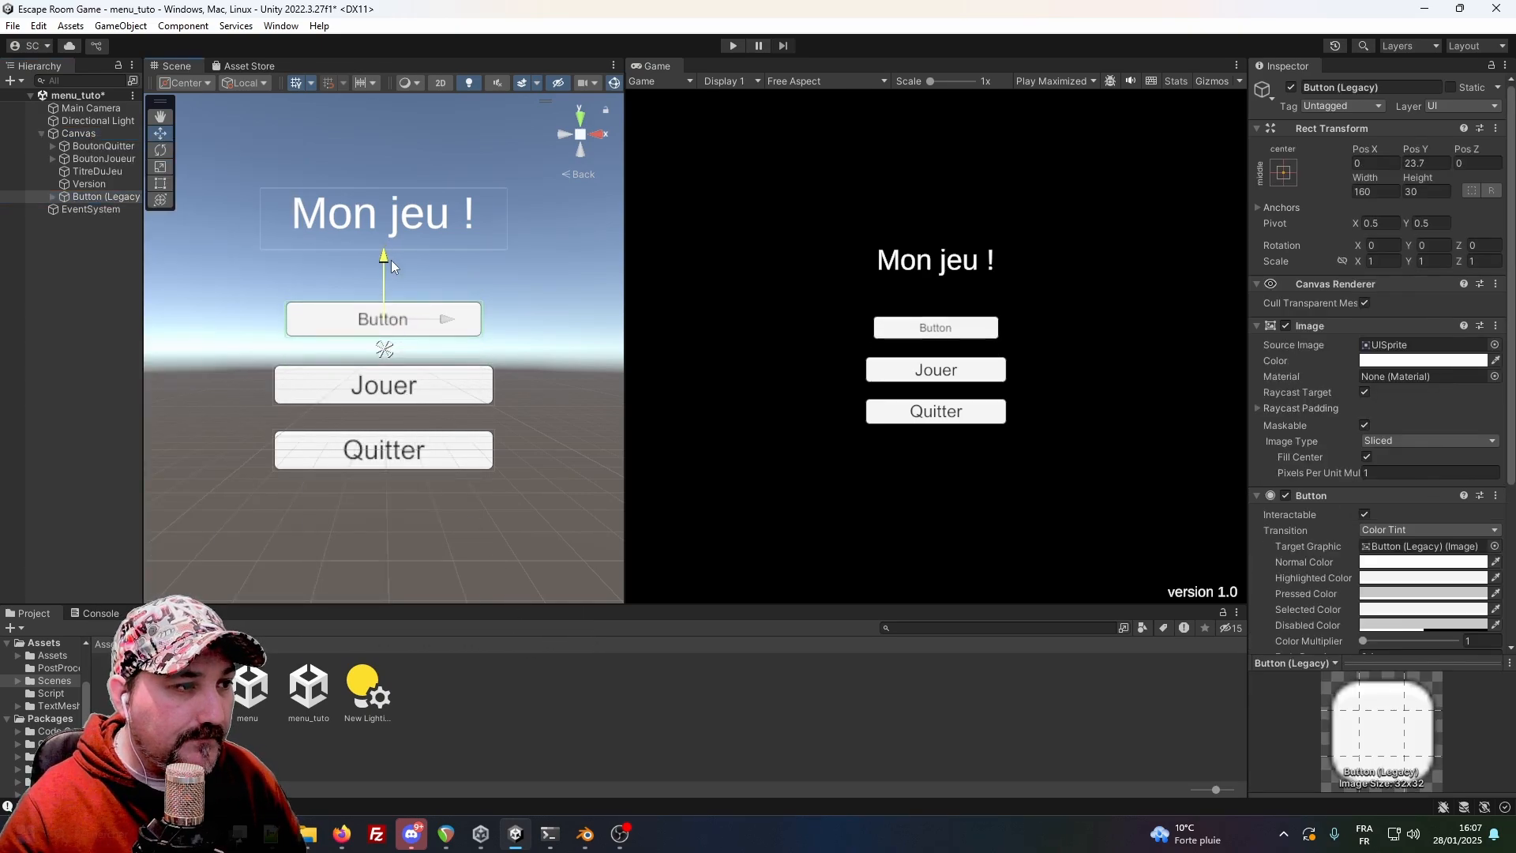
drag(442, 320, 438, 320)
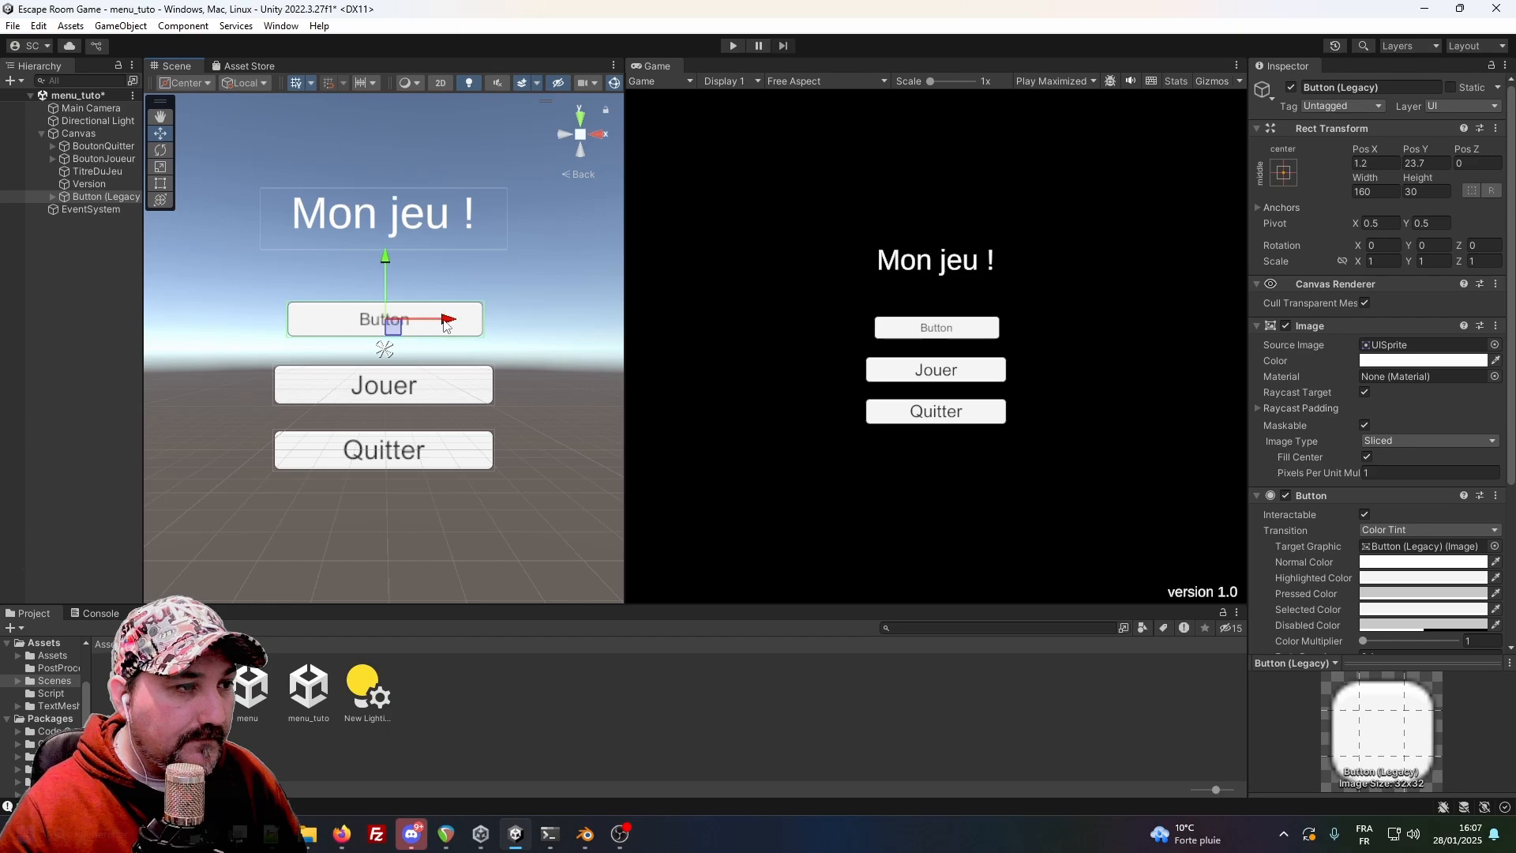
drag(381, 263, 389, 443)
click(374, 457)
click(375, 420)
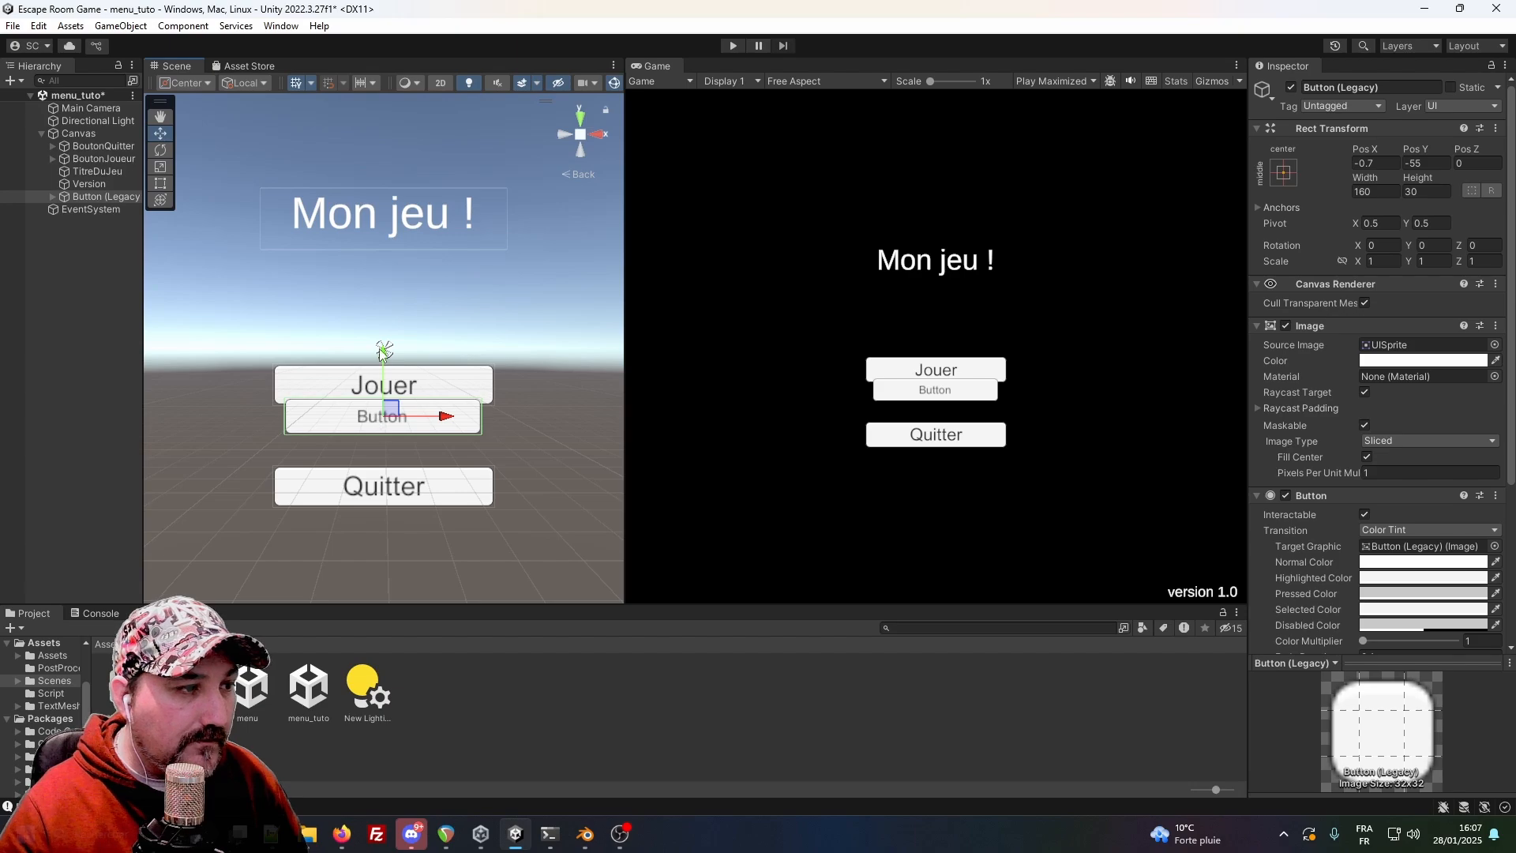
drag(382, 351, 382, 369)
key(r)
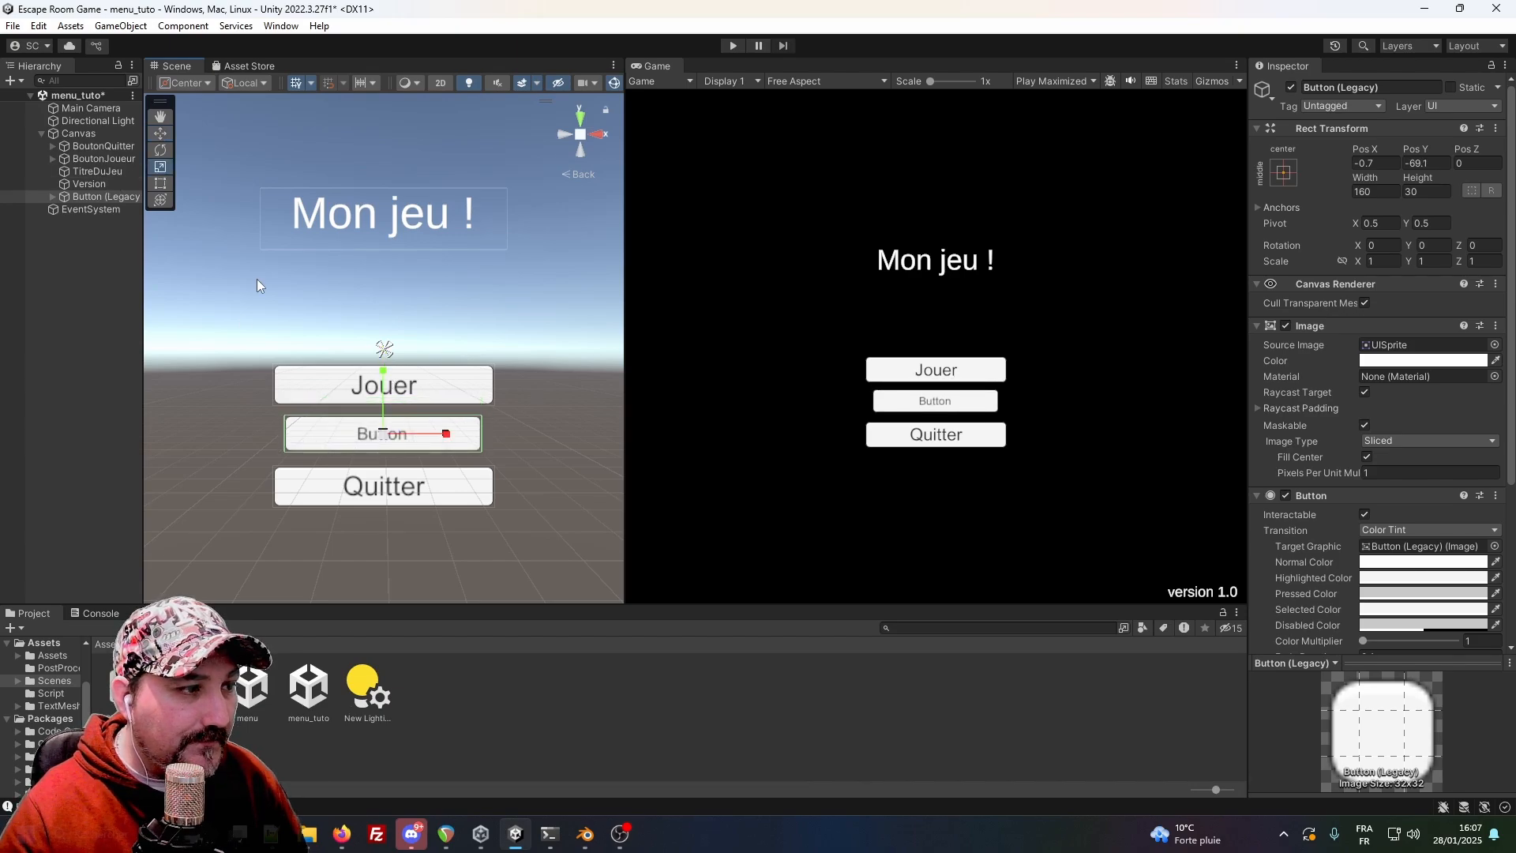
drag(383, 433, 392, 433)
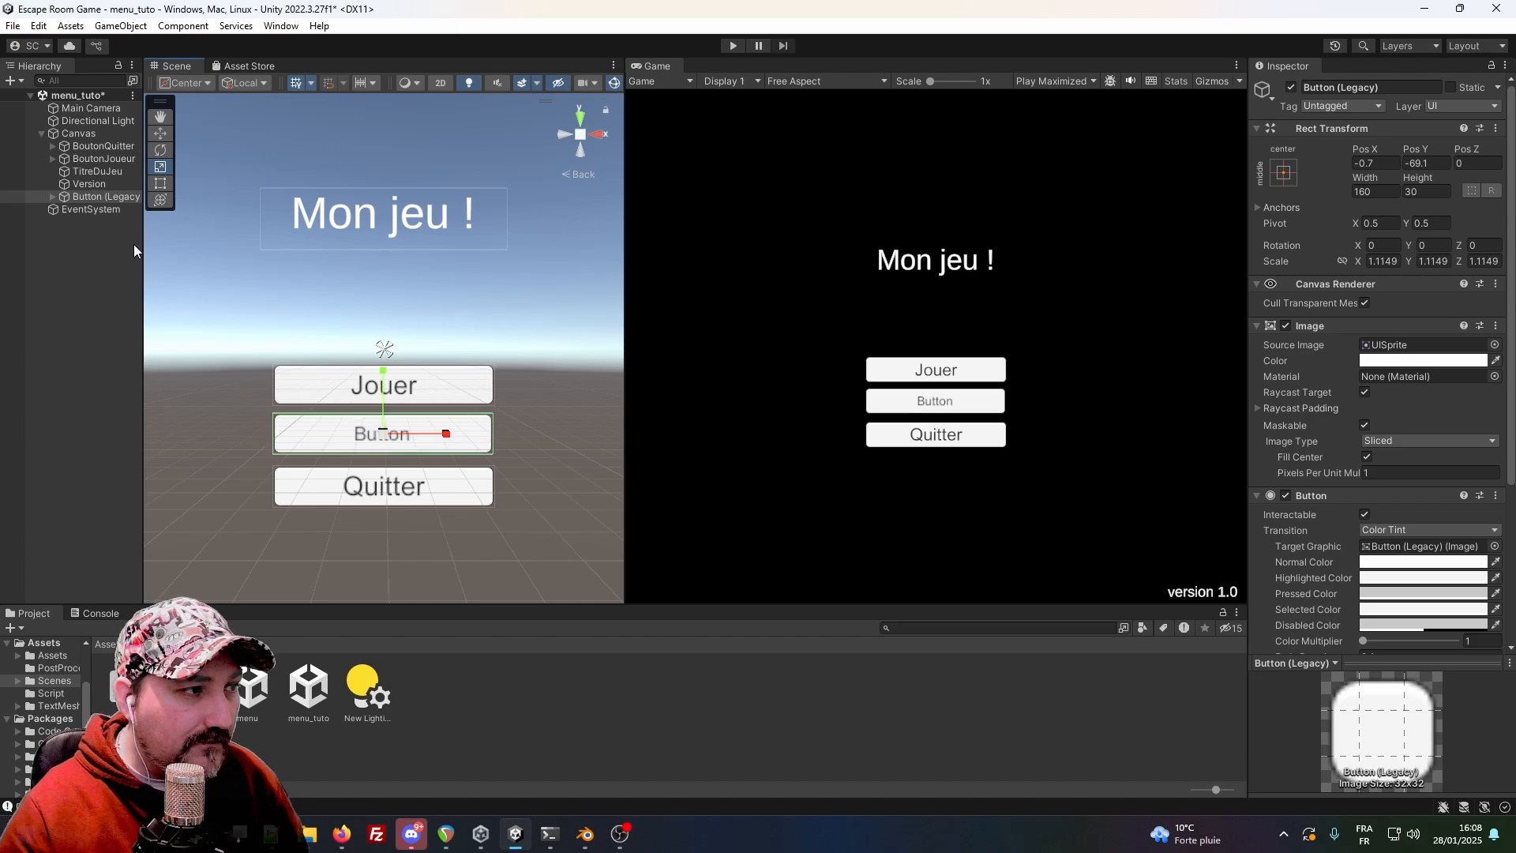
Enable Best Fit on the new button's Text child and scale that text object to about 0.74.
click(51, 198)
click(86, 209)
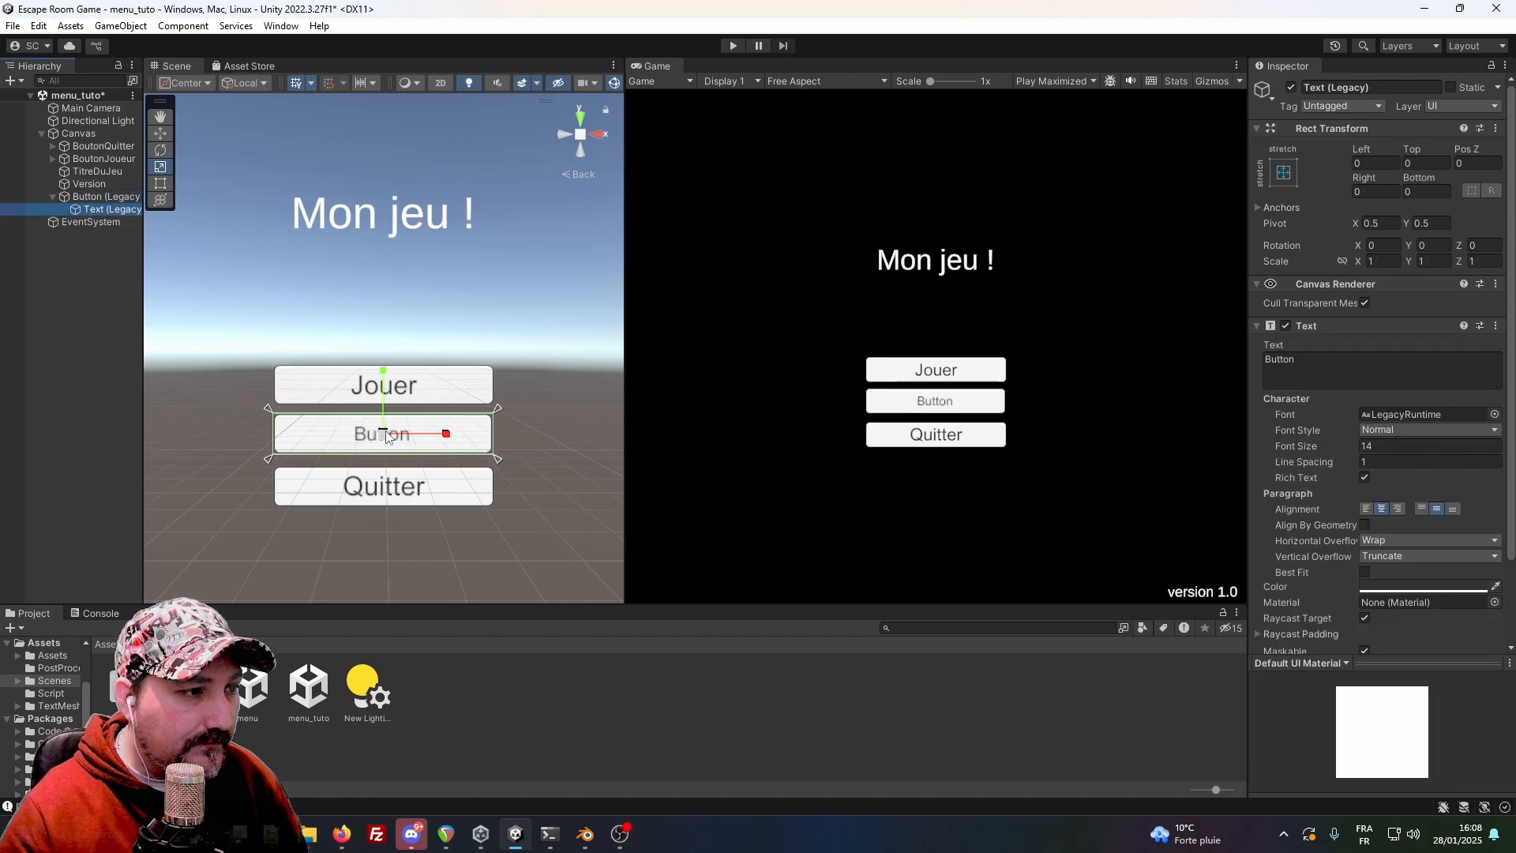
drag(387, 437, 404, 425)
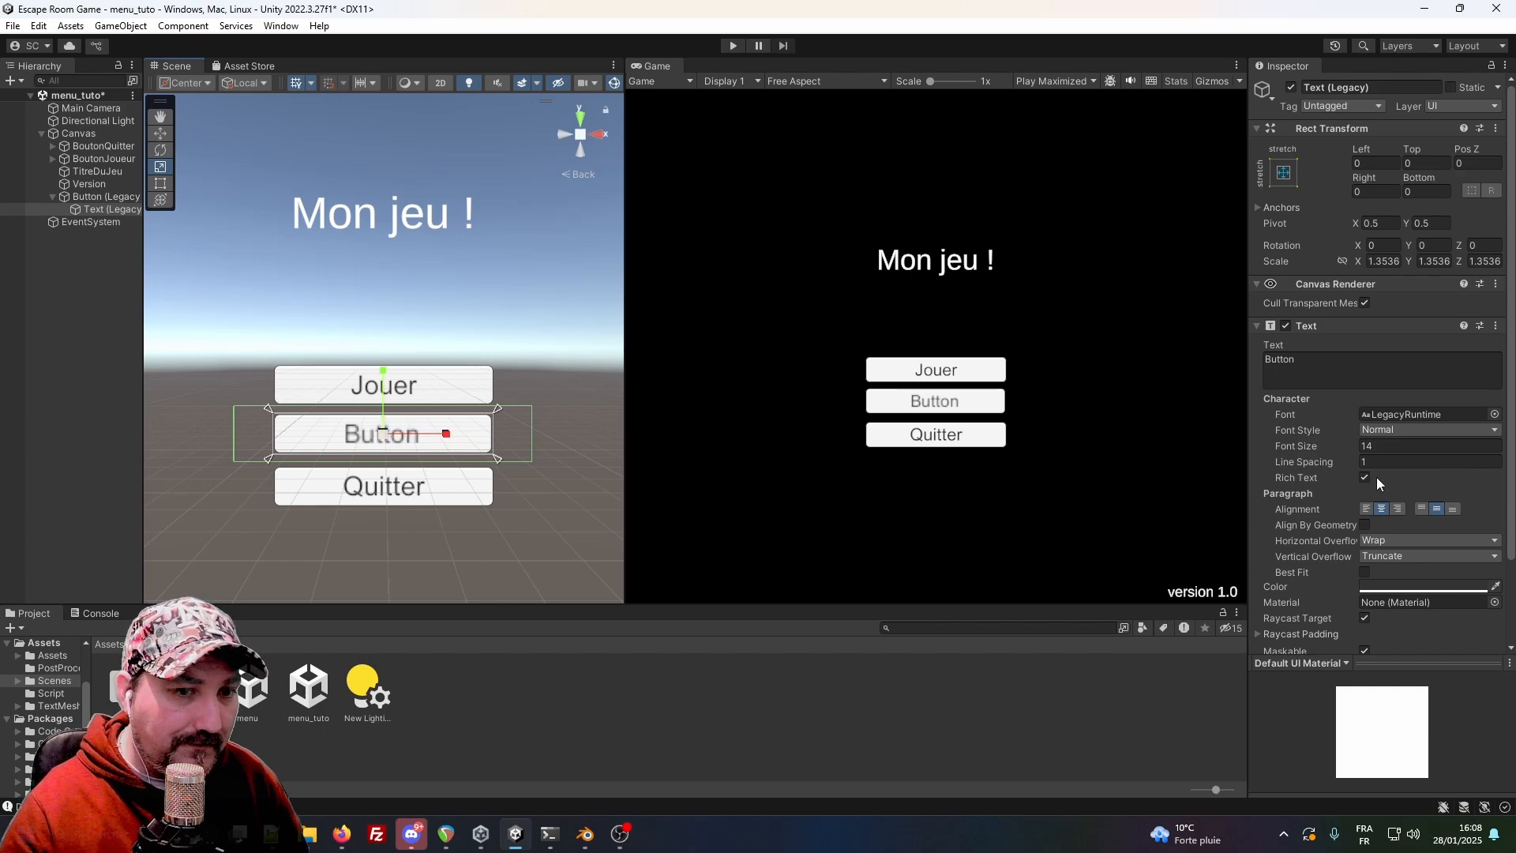
click(1364, 572)
drag(383, 431, 365, 465)
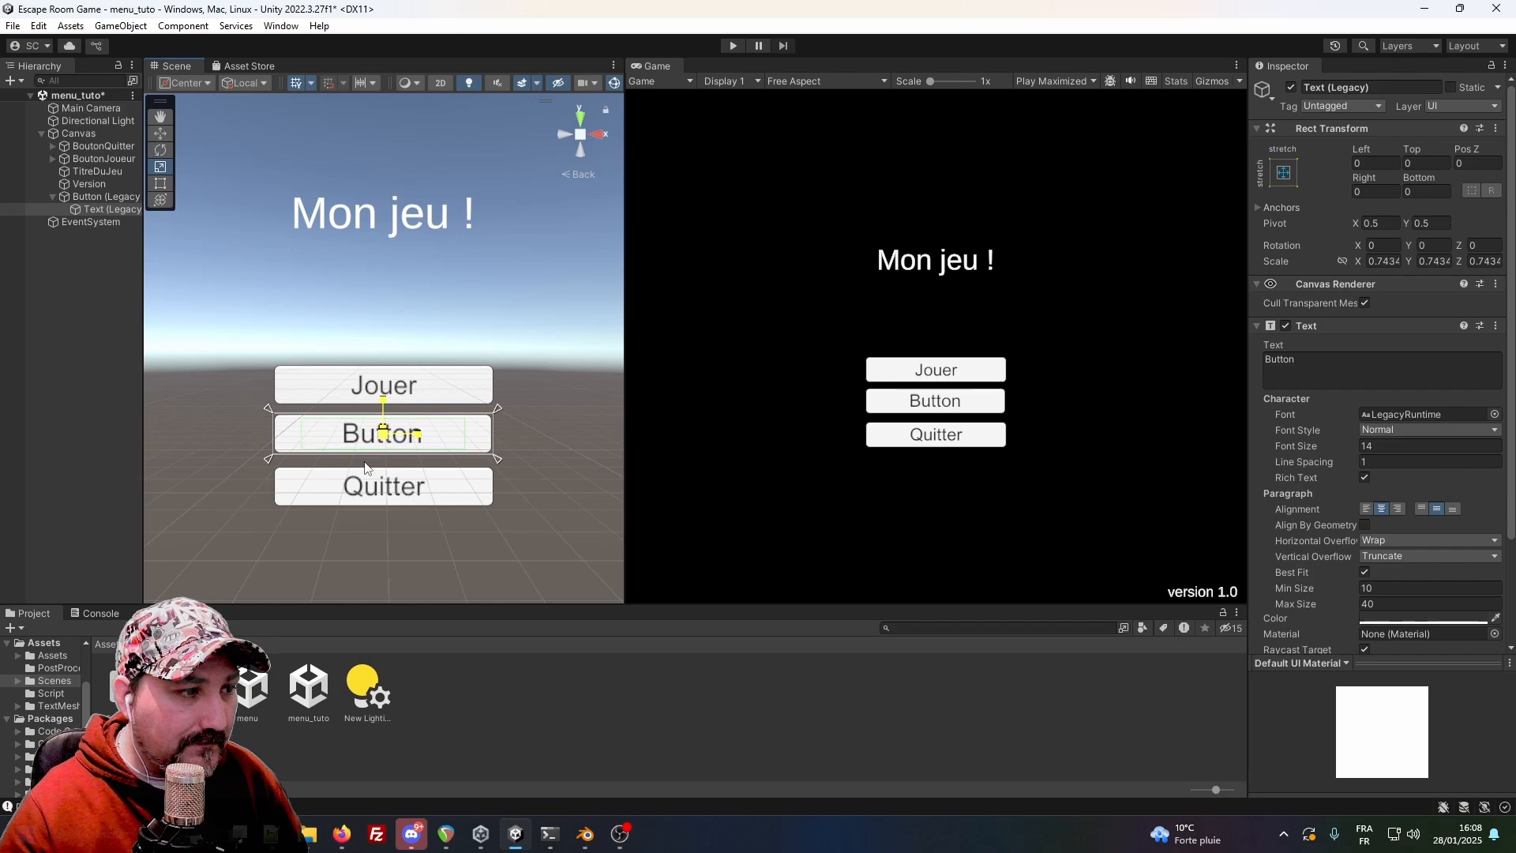
Change the new button's label to Options and scale its text object to about 0.66.
double_click(1299, 364)
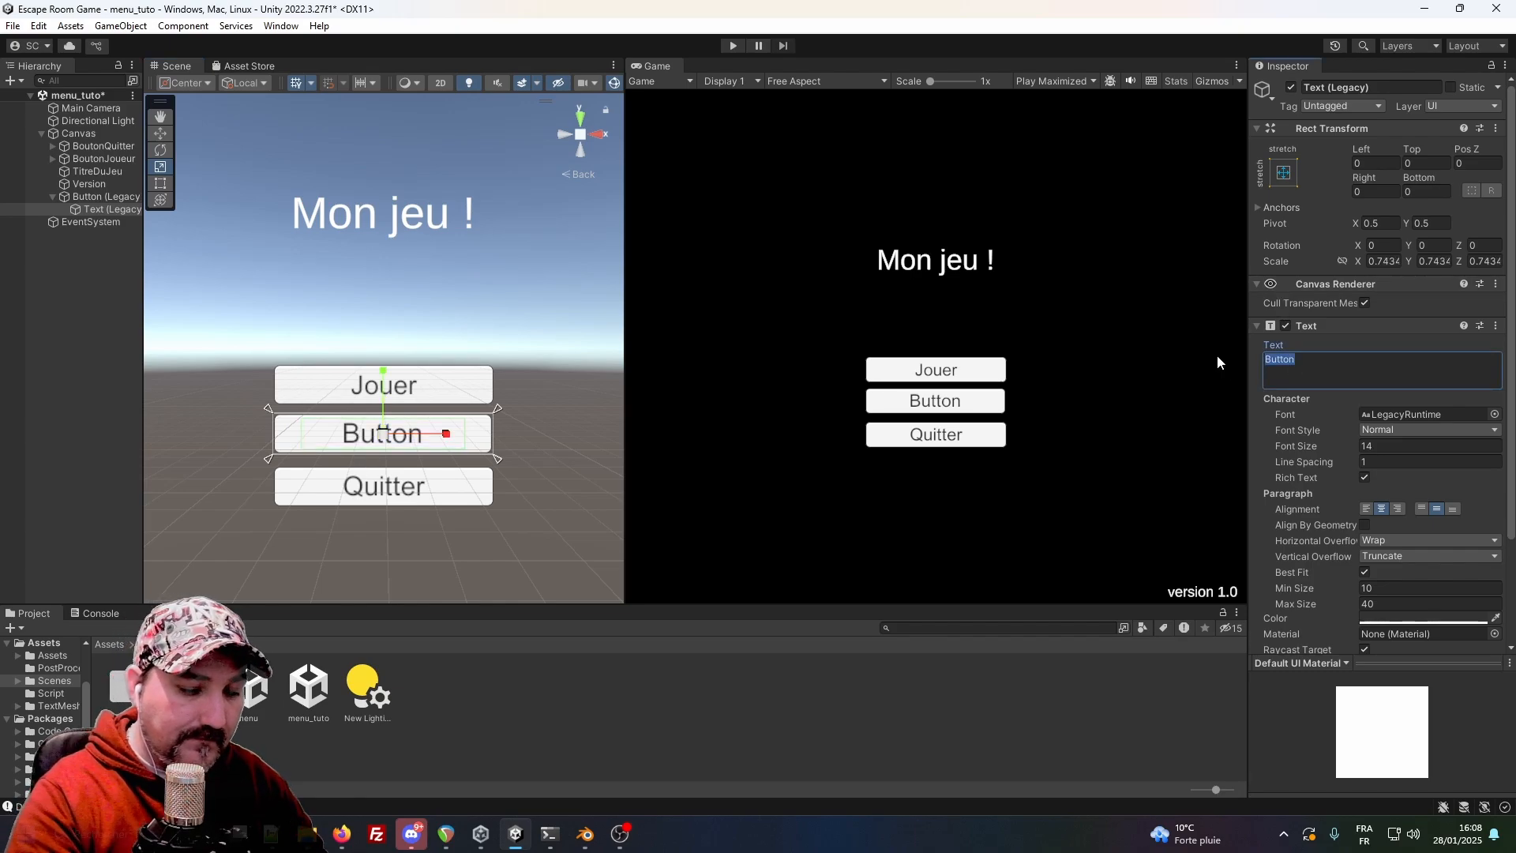
text(Options)
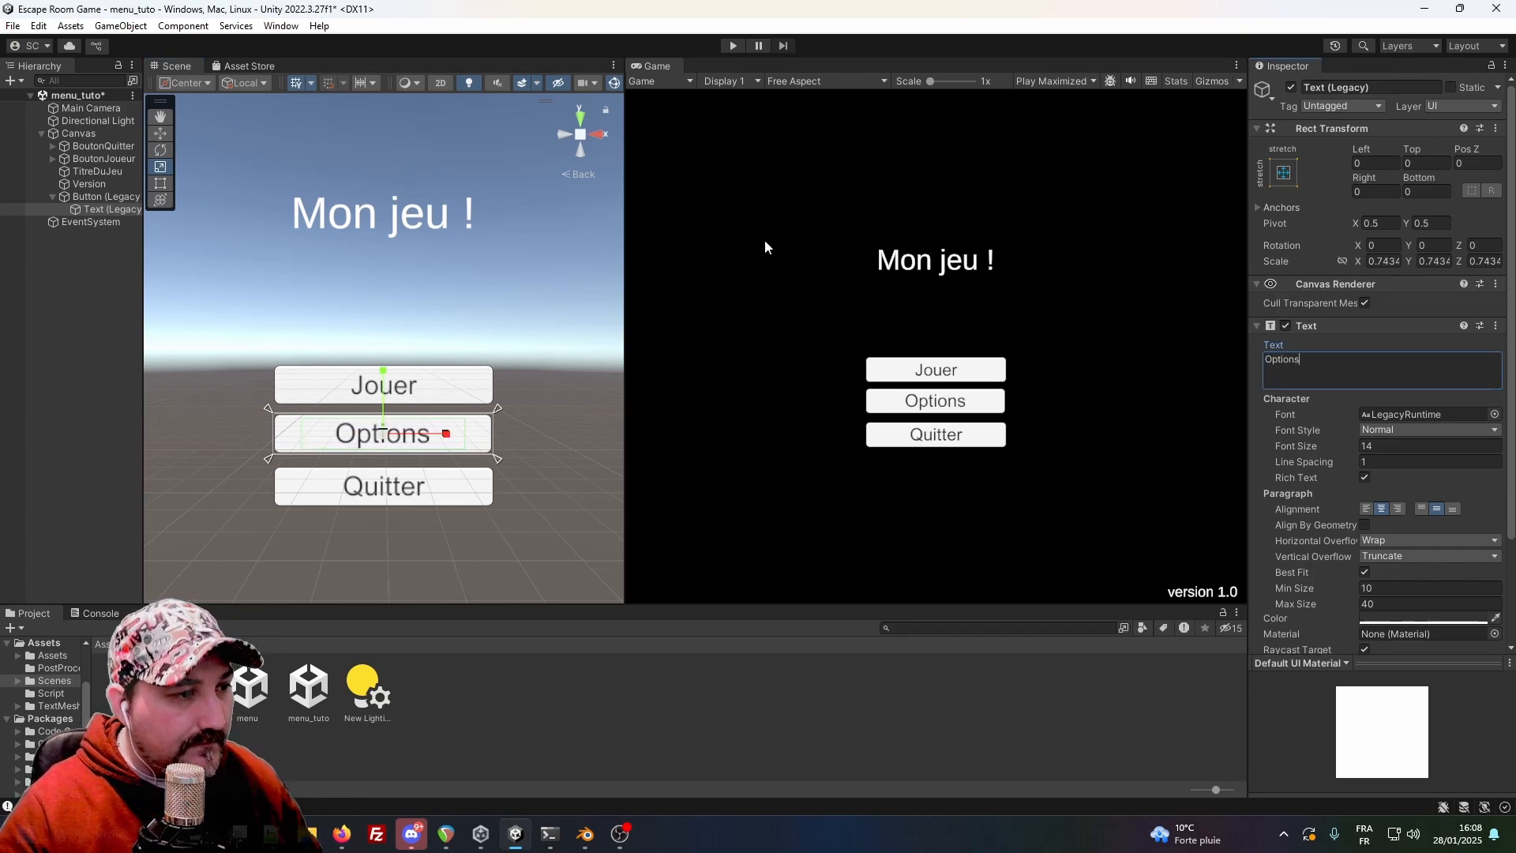
drag(382, 440, 381, 447)
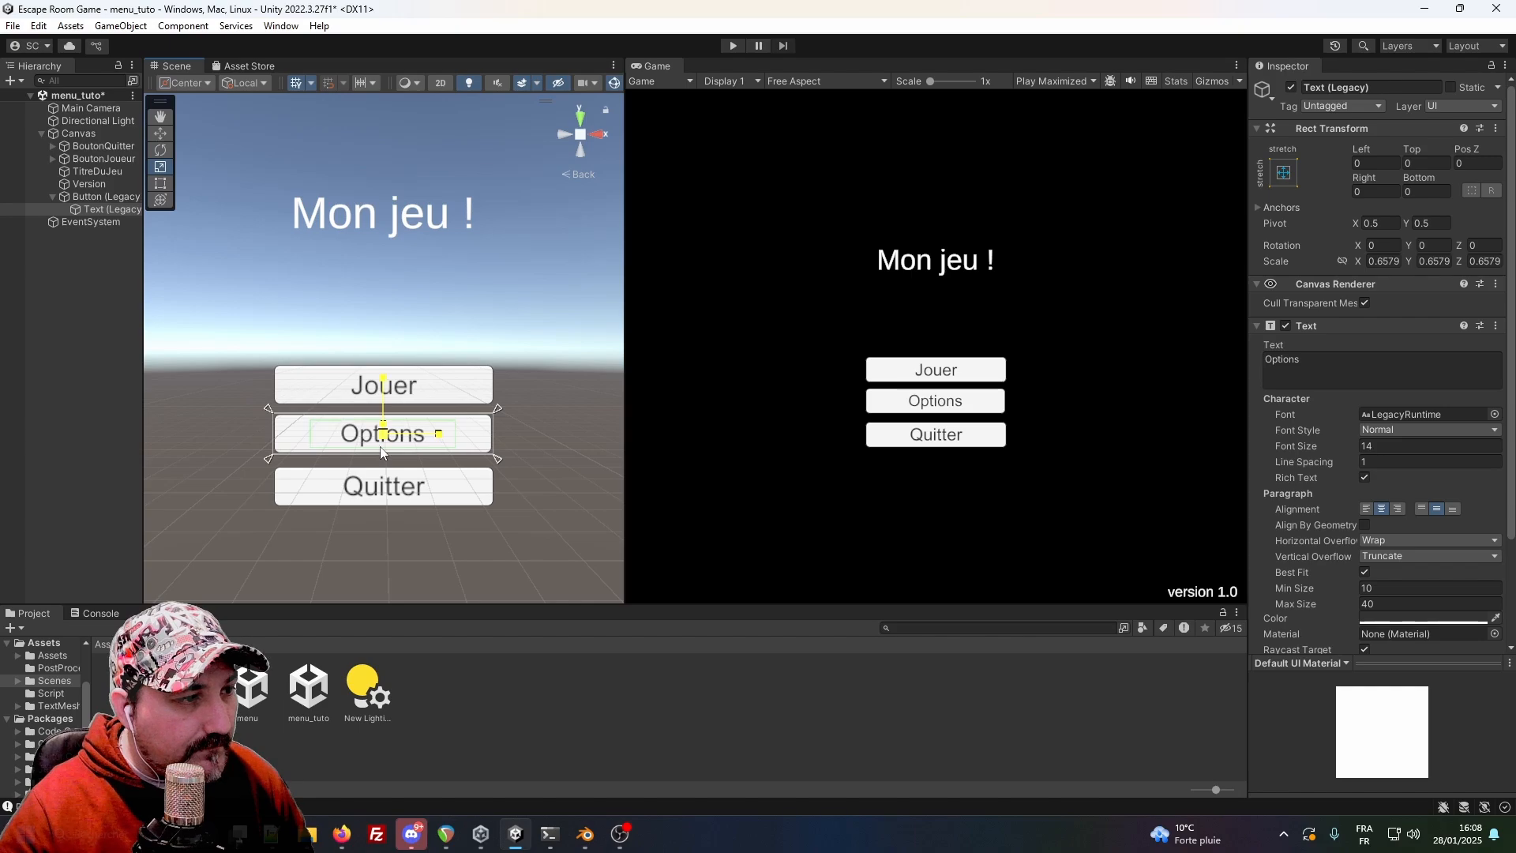
click(160, 133)
click(227, 264)
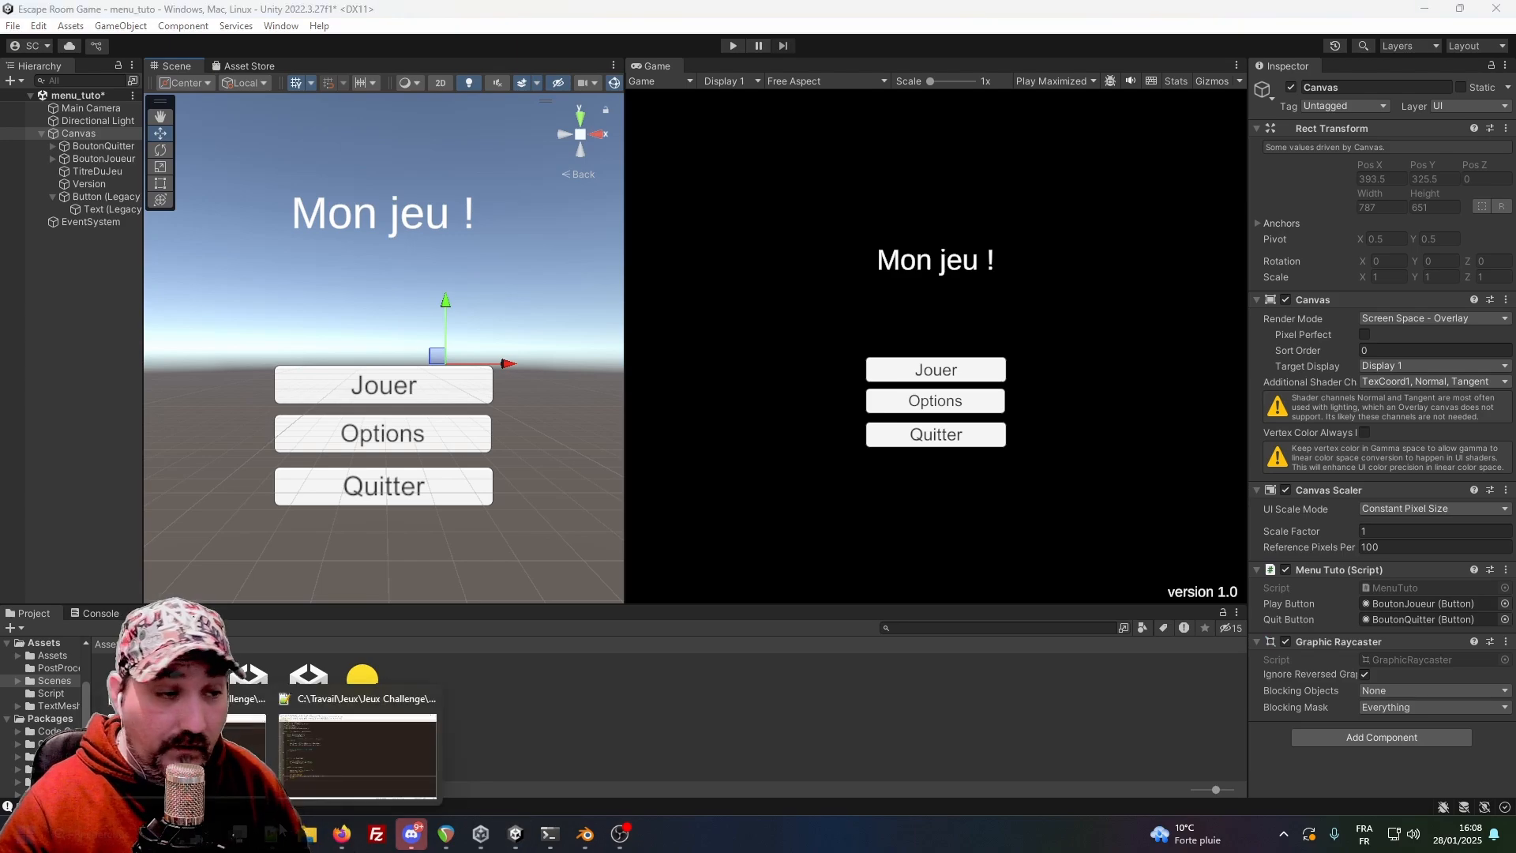
Switch to MenuTuto.cs in Notepad++ and add a public void Options() method below Update containing Debug.Log("Options...");.
click(426, 760)
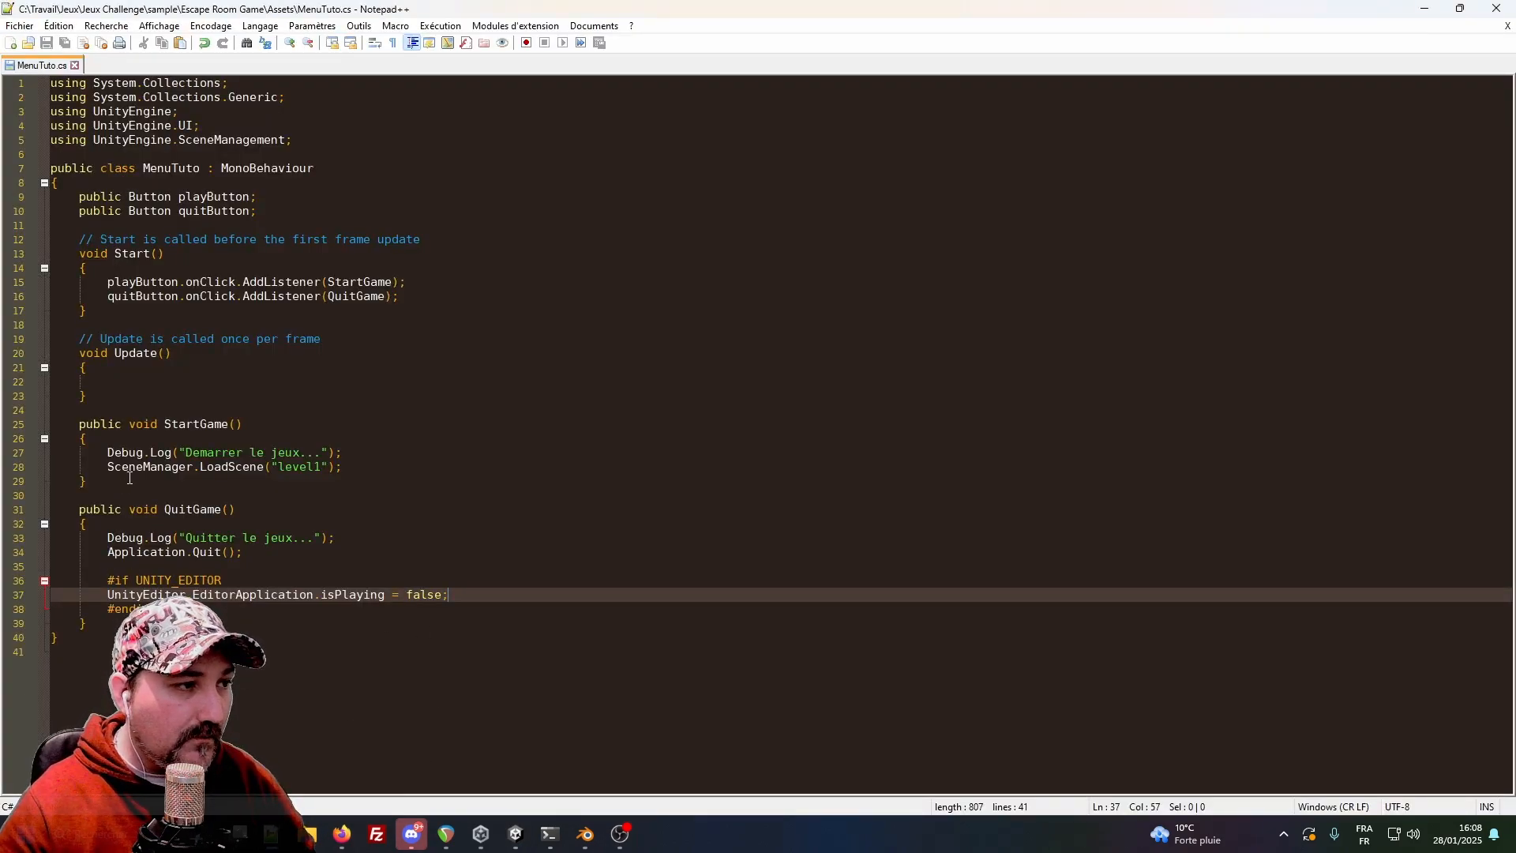
click(100, 395)
key(Return)
key(Return)
text(pub)
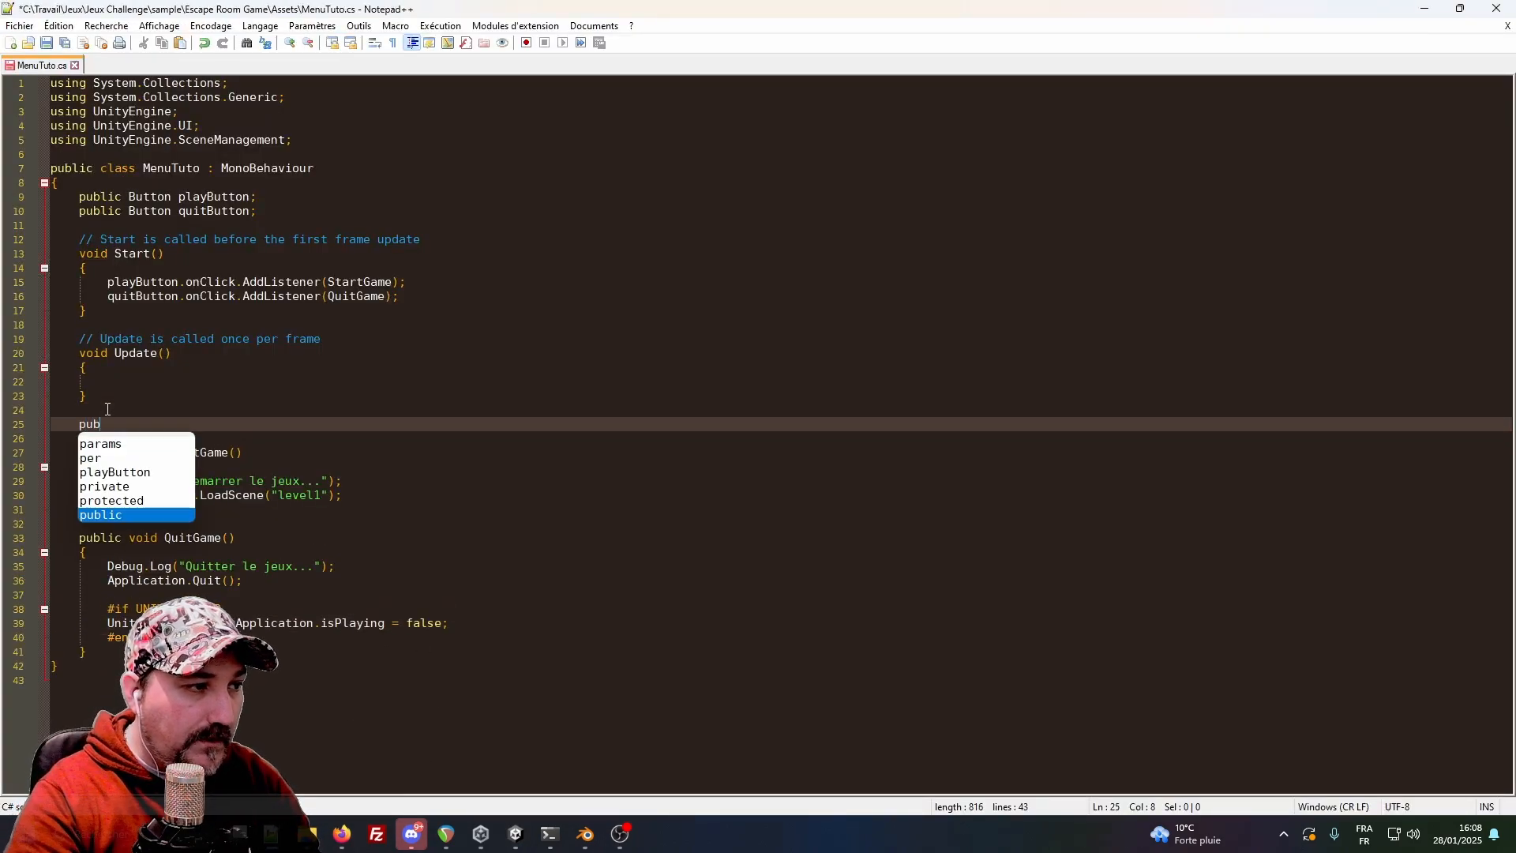
text(lic void O)
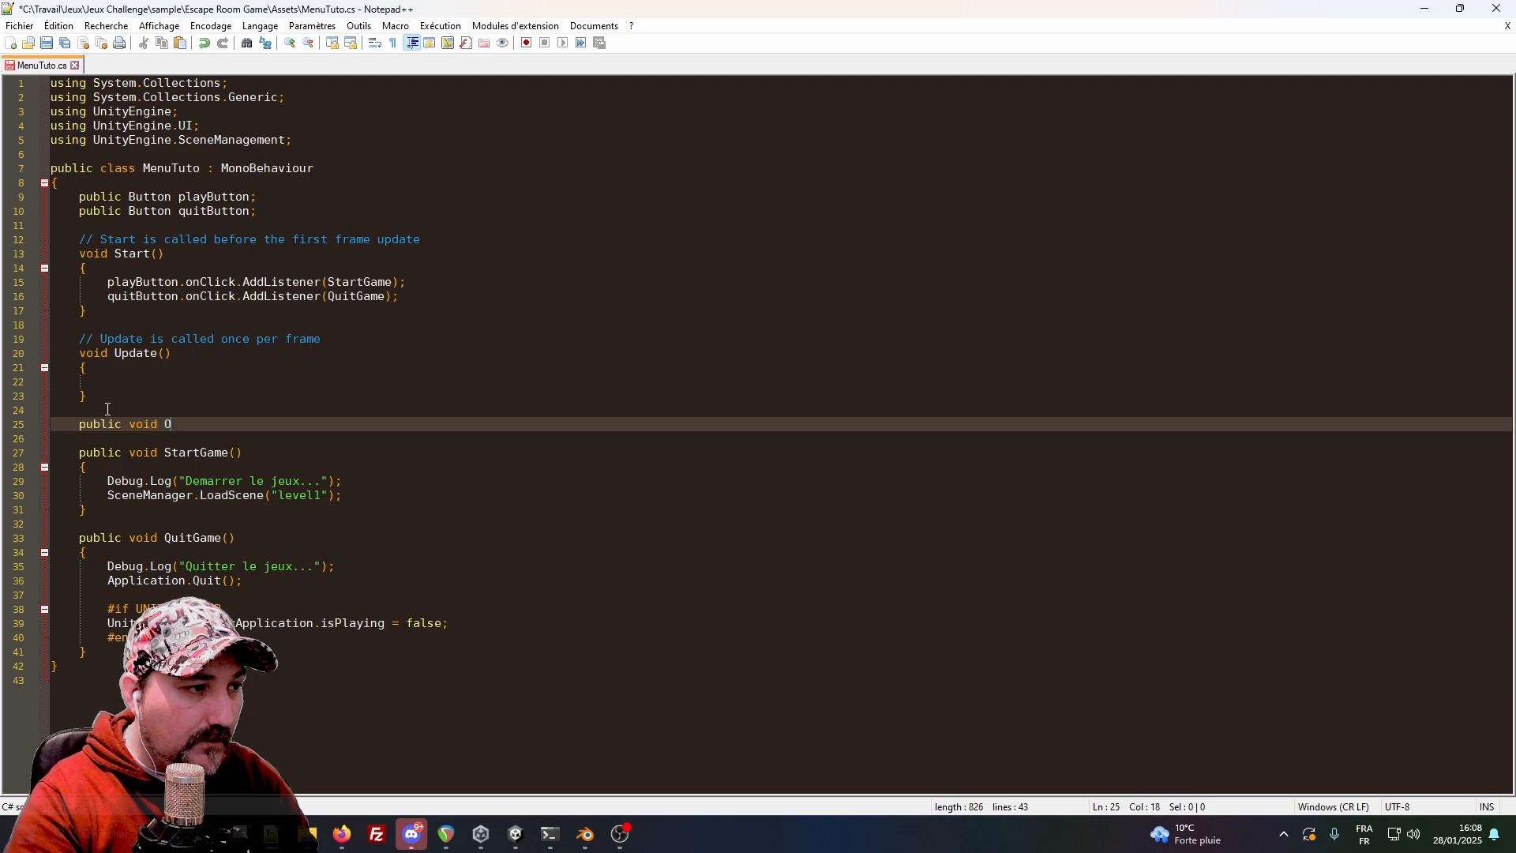
text(ptions())
key(Return)
text({)
key(Return)
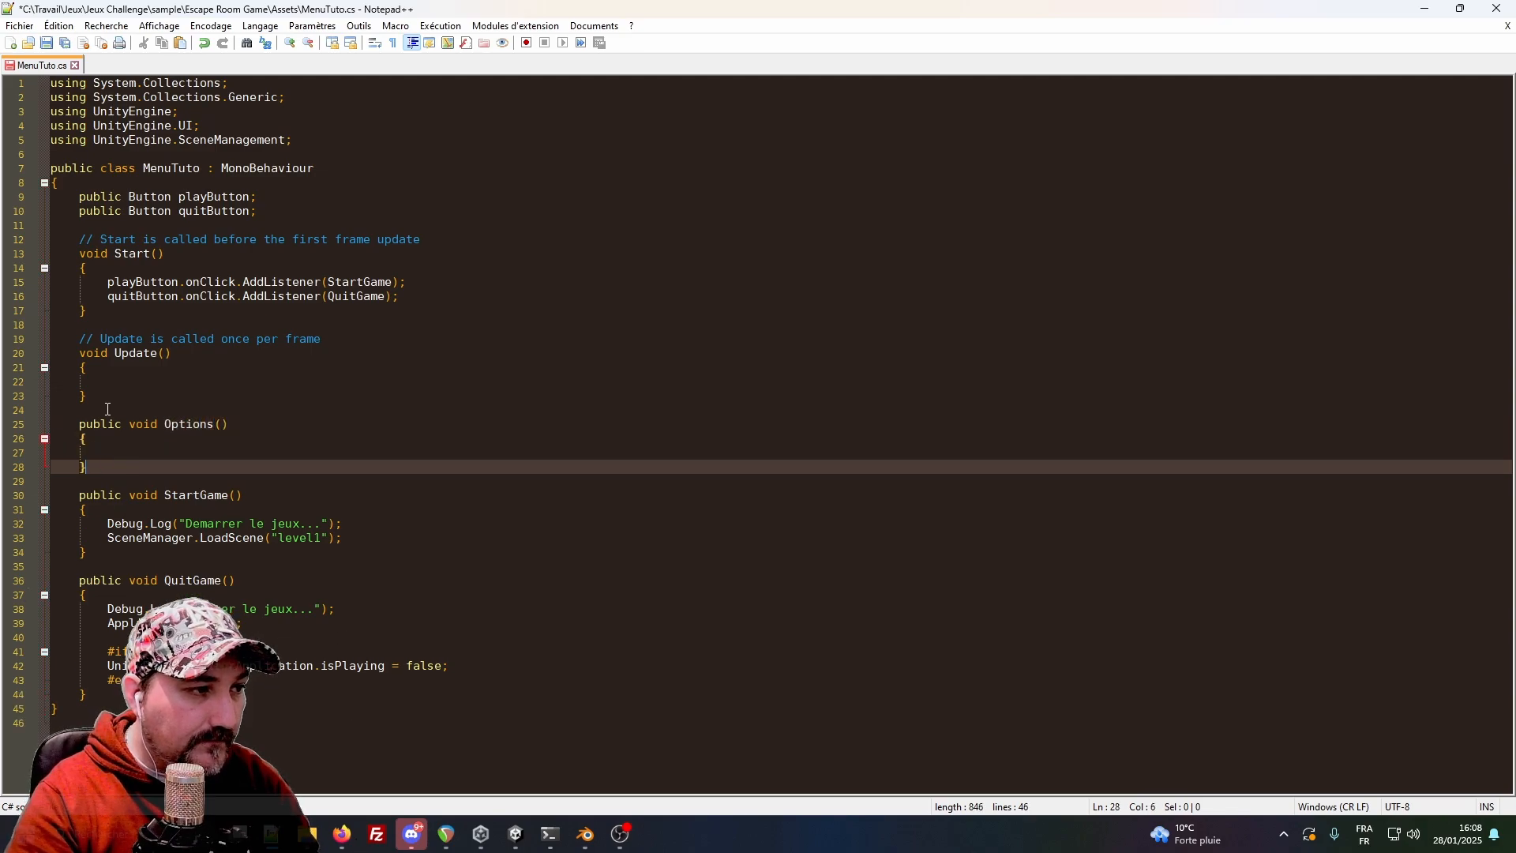
text(Debug.Log()
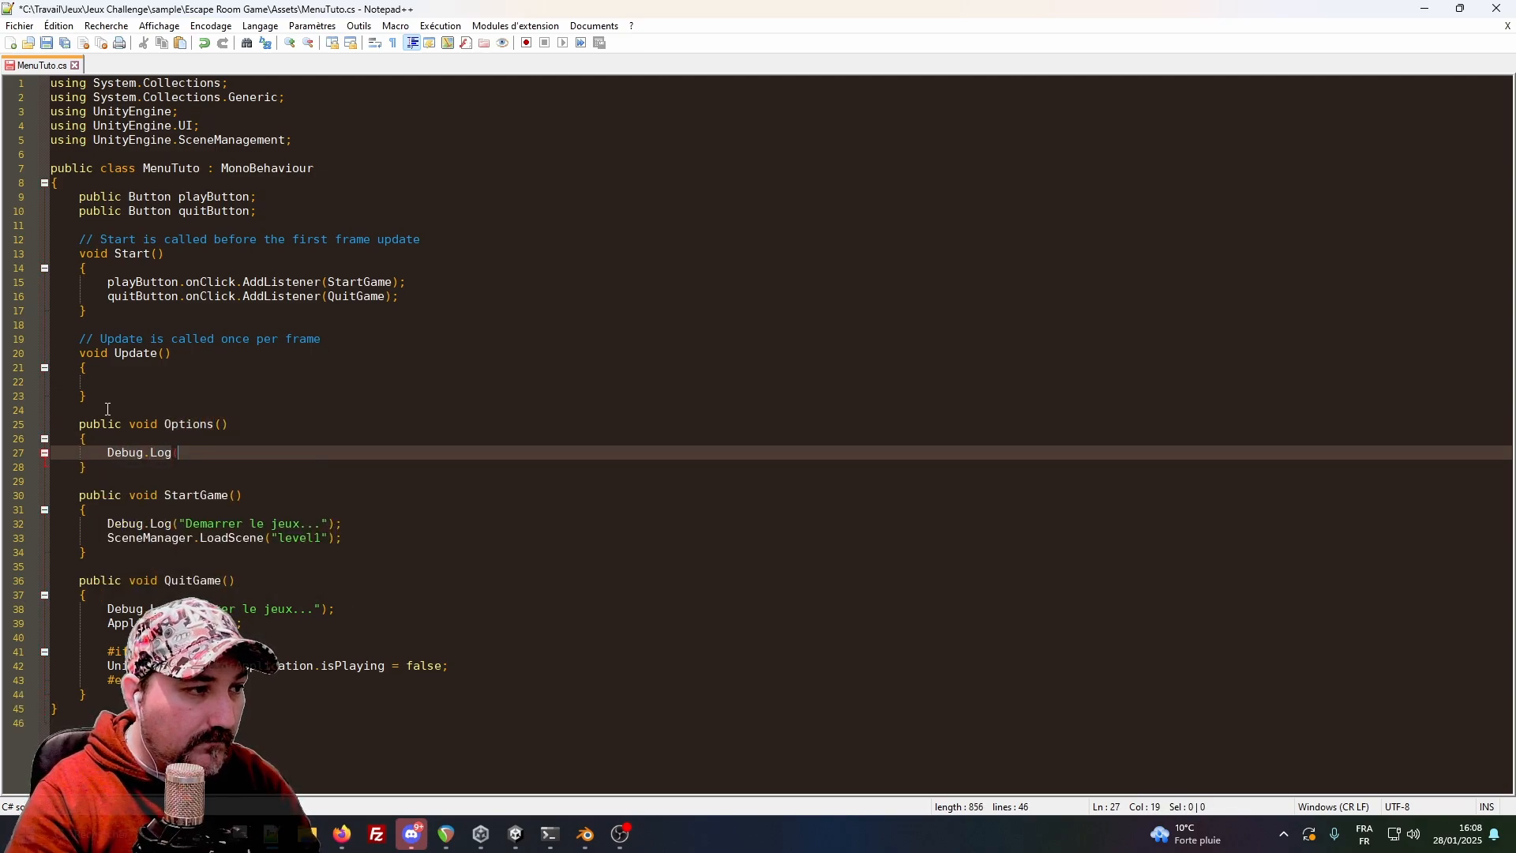
text("Options...");)
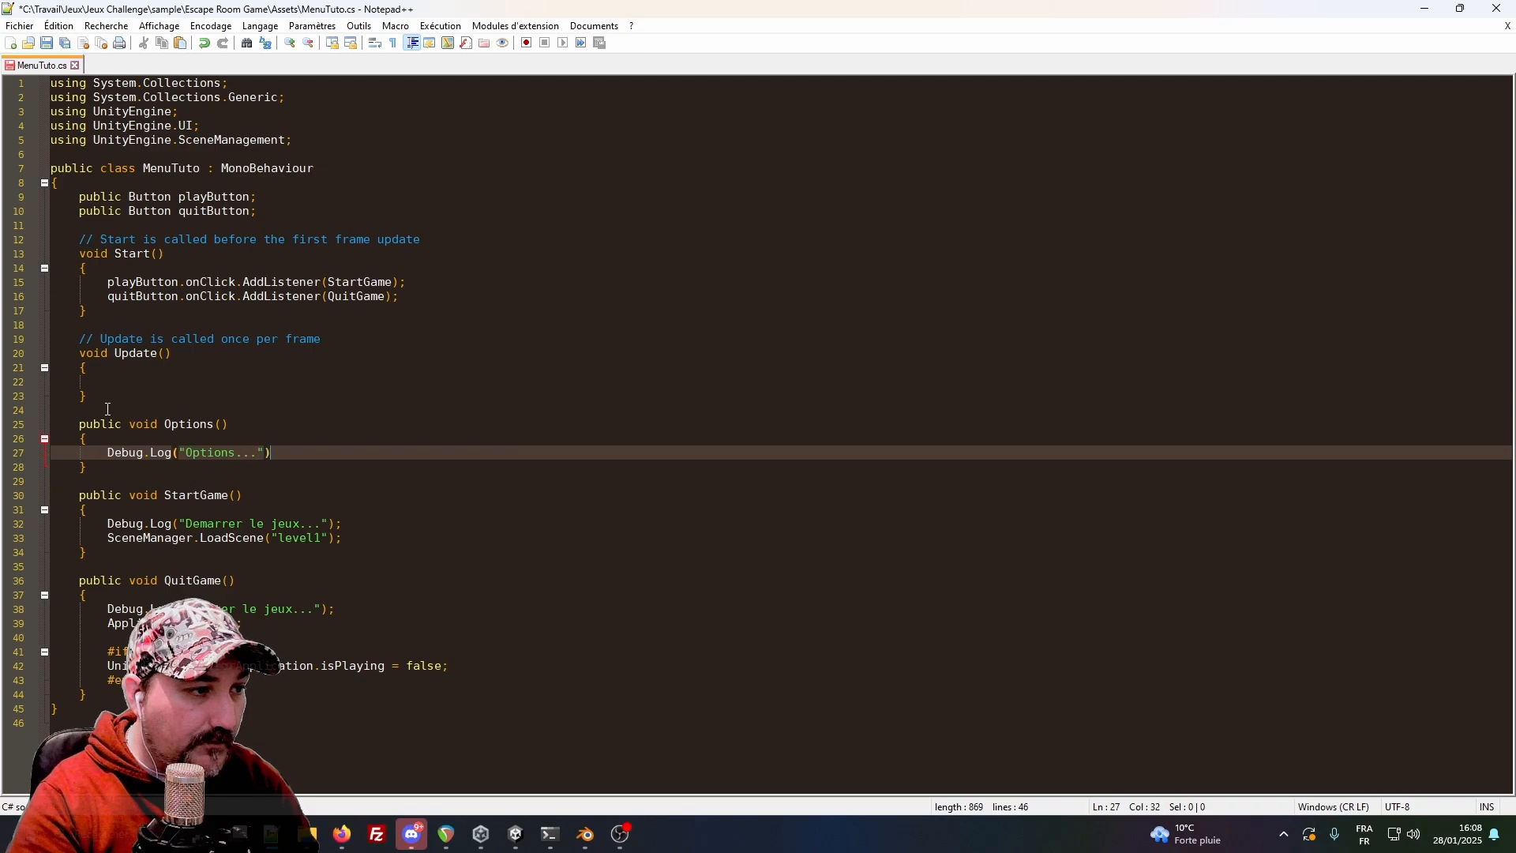
Save the MenuTuto.cs script and switch back to the Unity editor so the script recompiles.
key(ctrl+s)
mouse_move(622, 833)
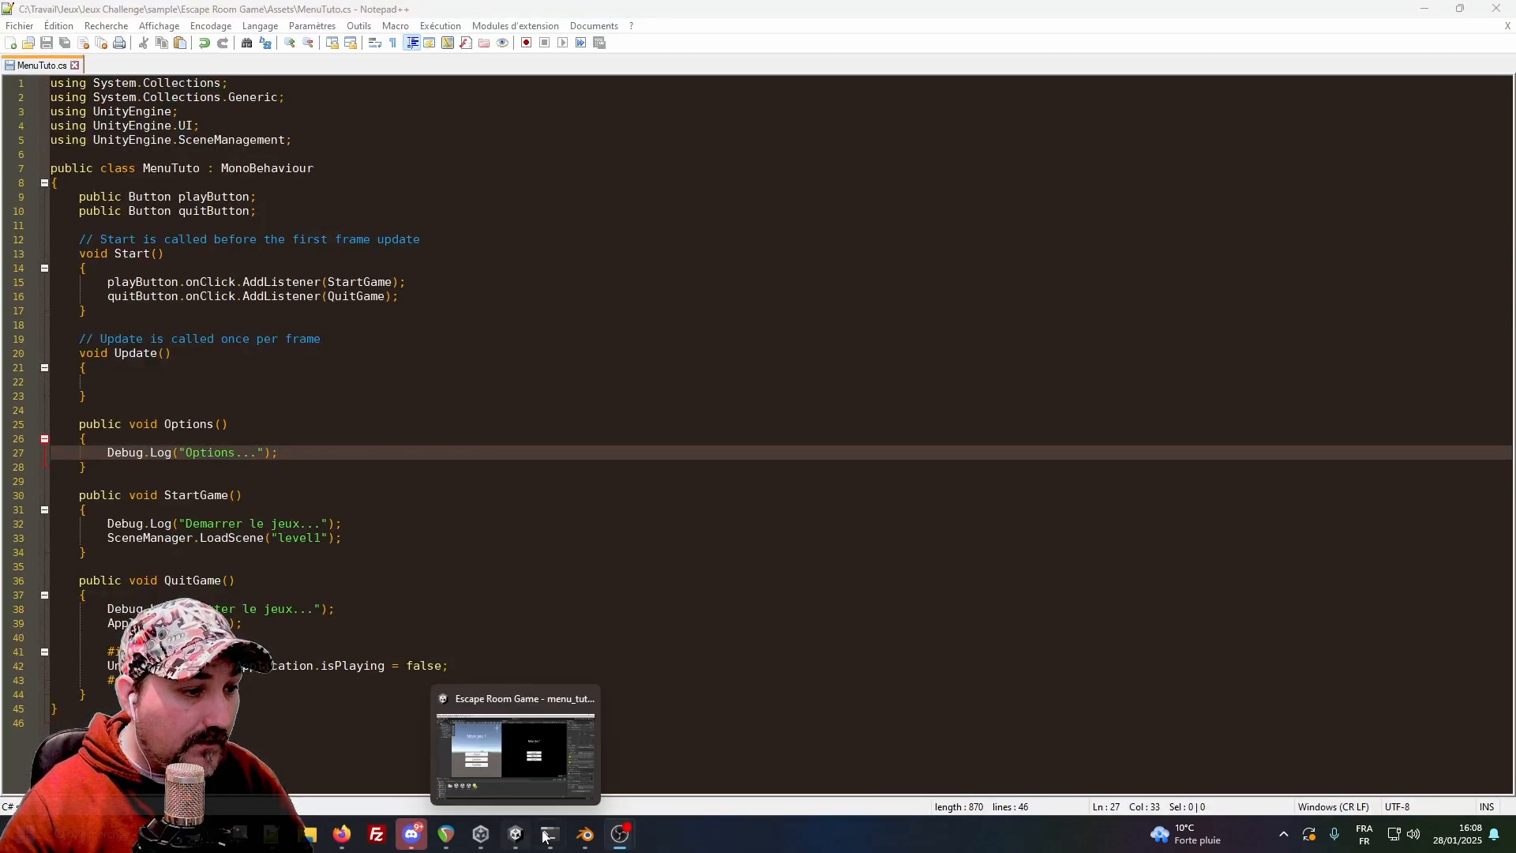
click(514, 839)
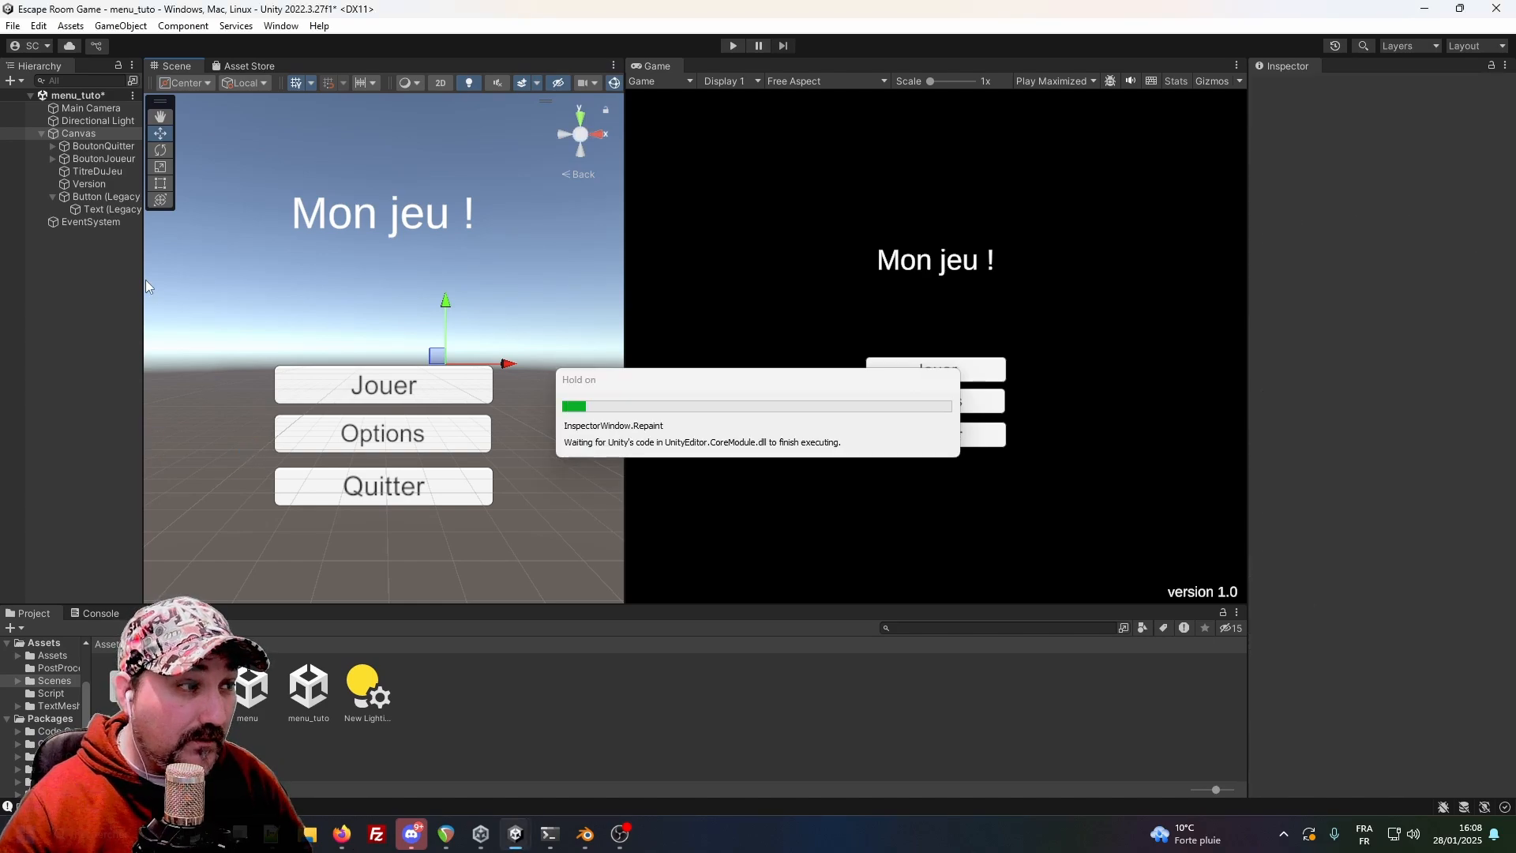
Add an On Click event to the Options button, with Canvas as its object and MenuTuto.Options as the called function.
click(101, 200)
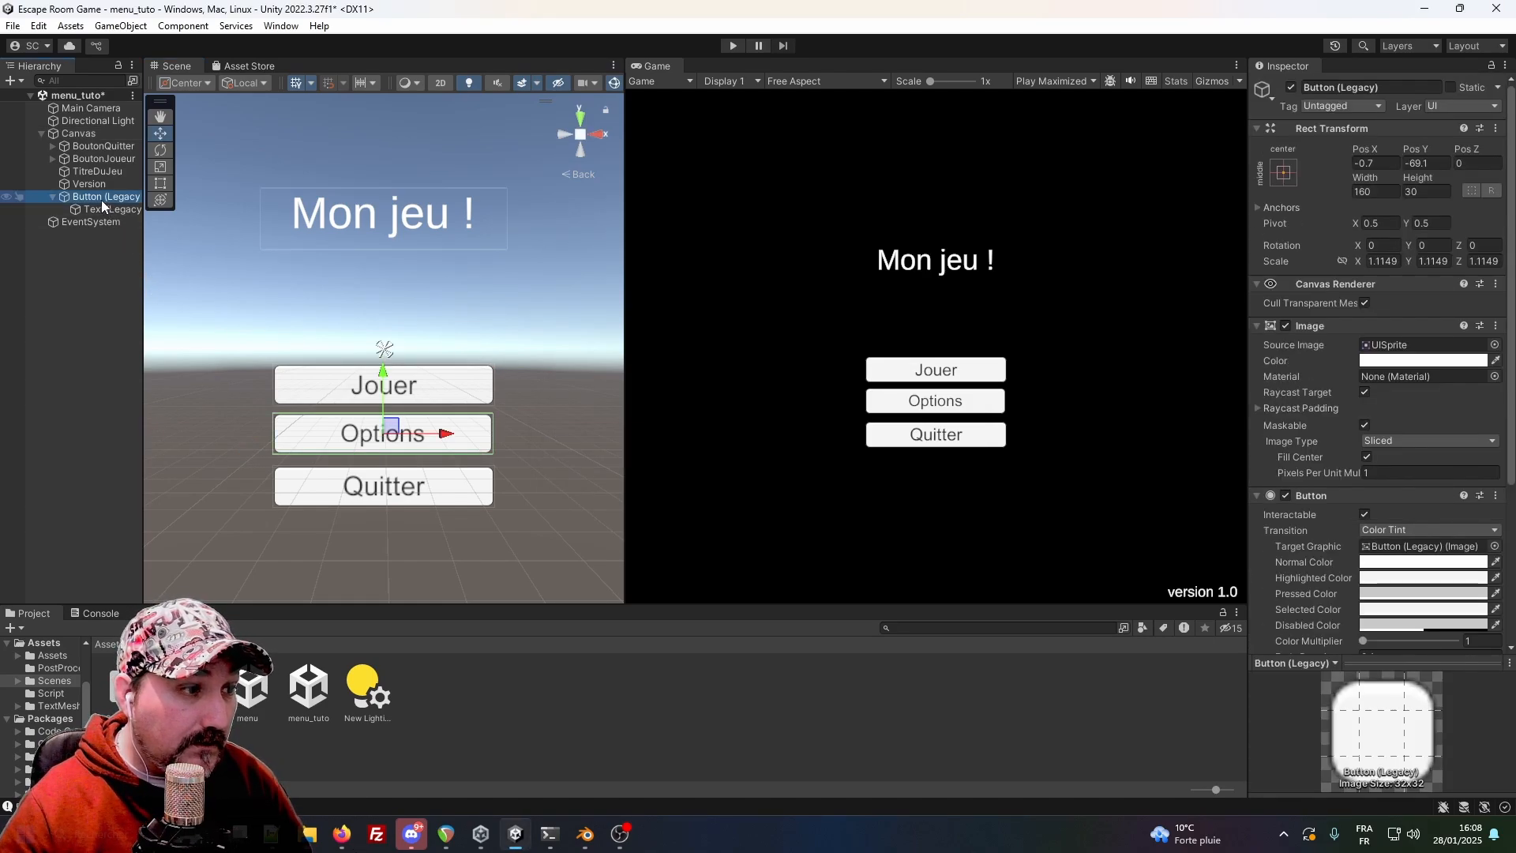
scroll(1333, 548, down, 5)
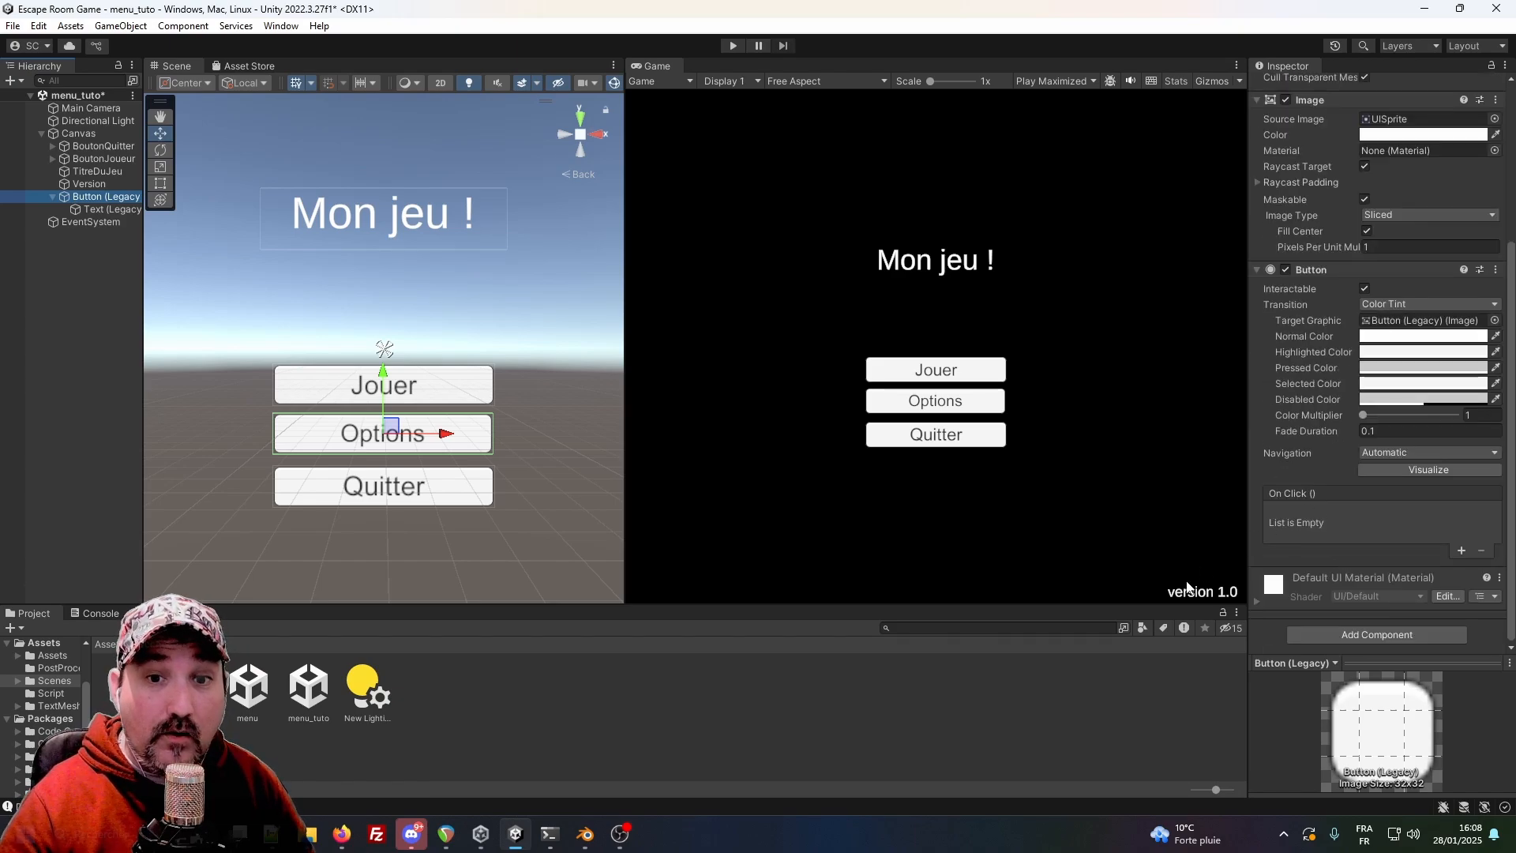
click(1462, 551)
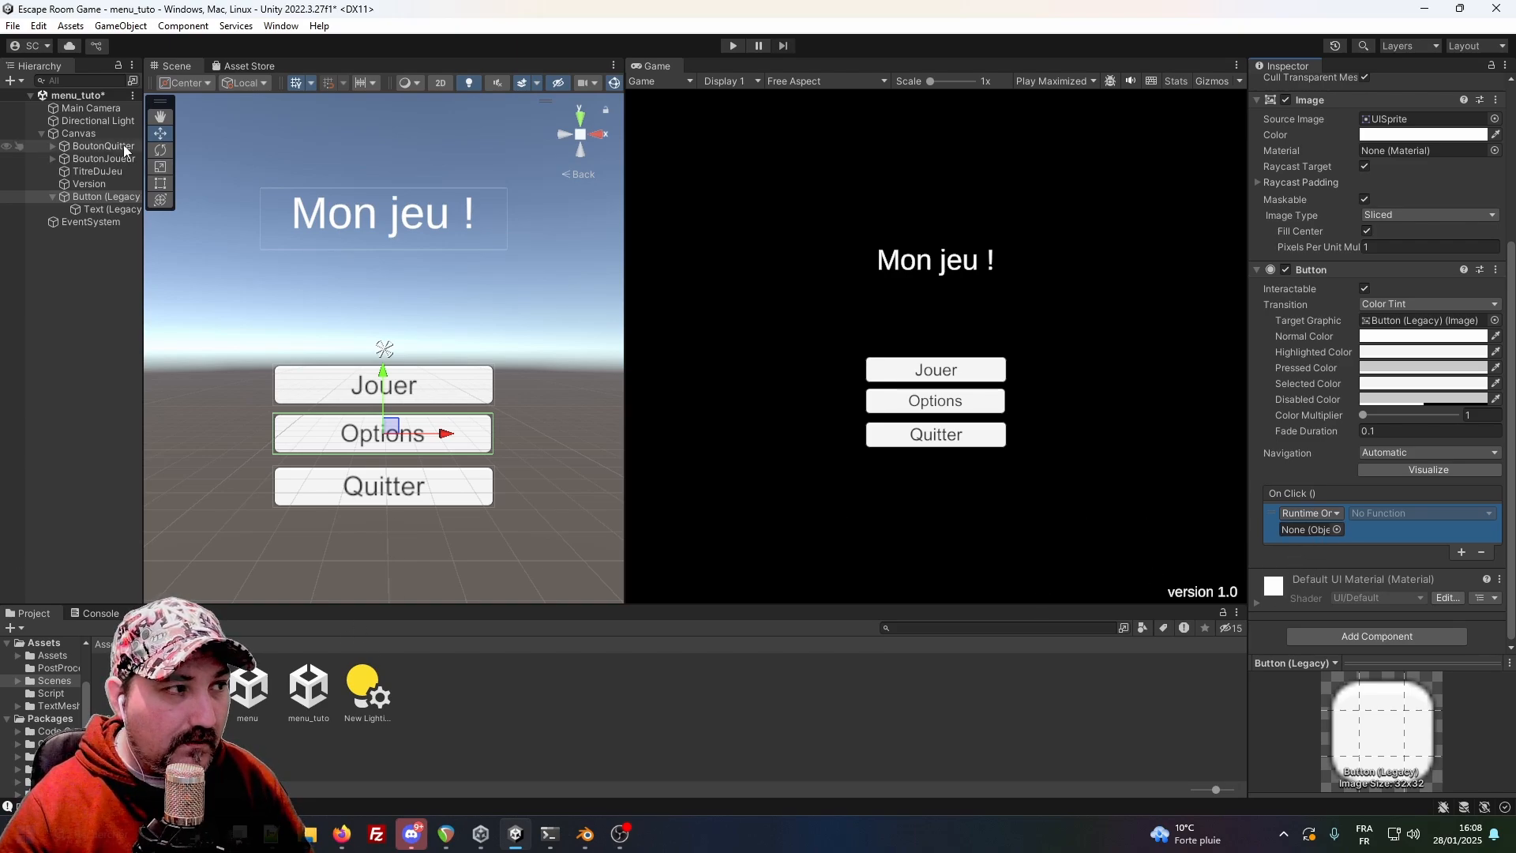
drag(125, 137, 1298, 525)
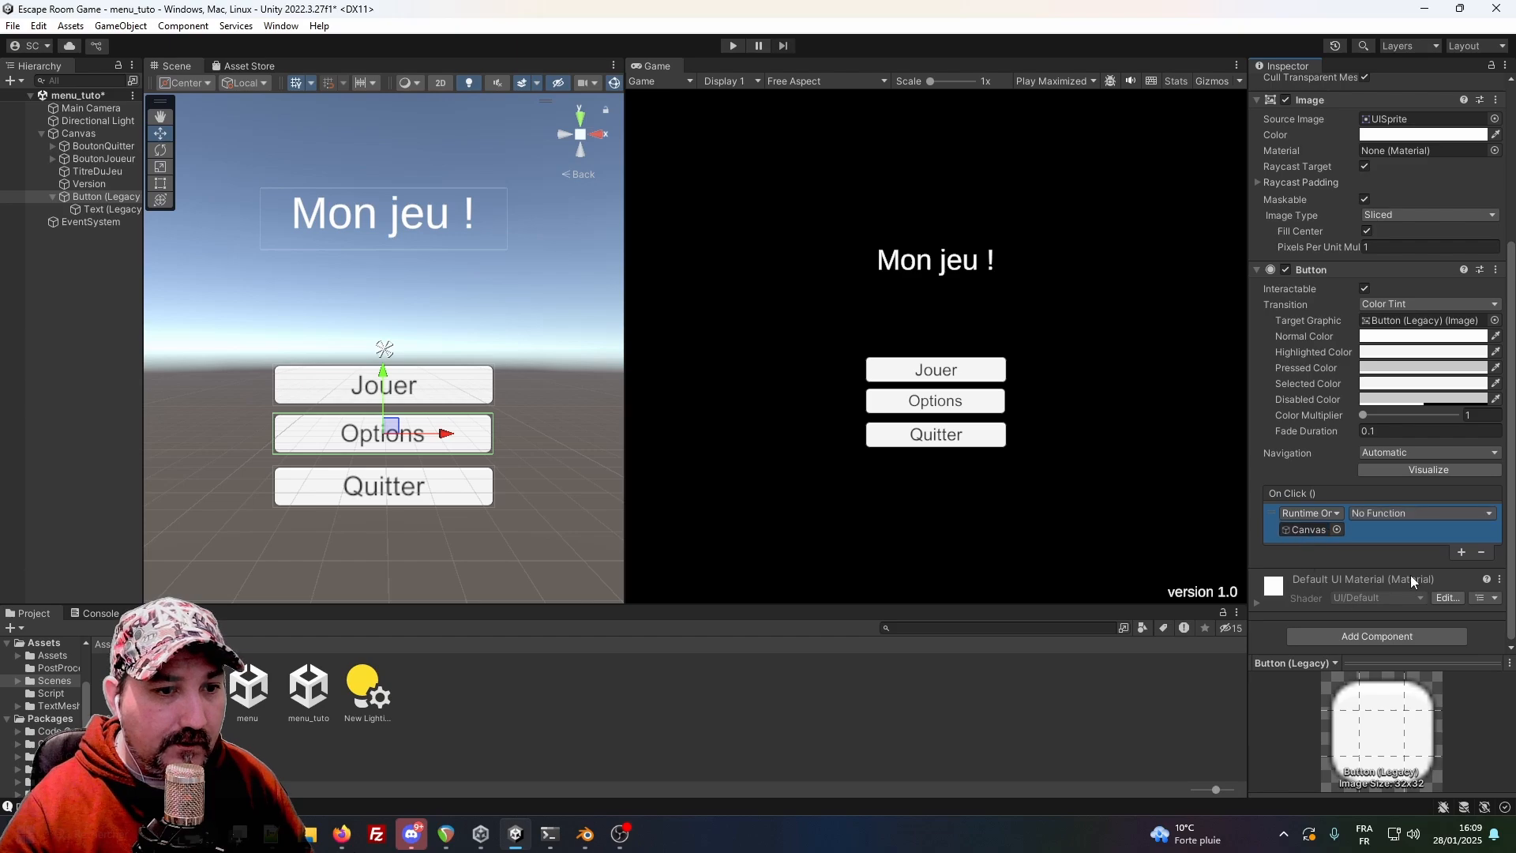
click(1391, 513)
mouse_move(1407, 592)
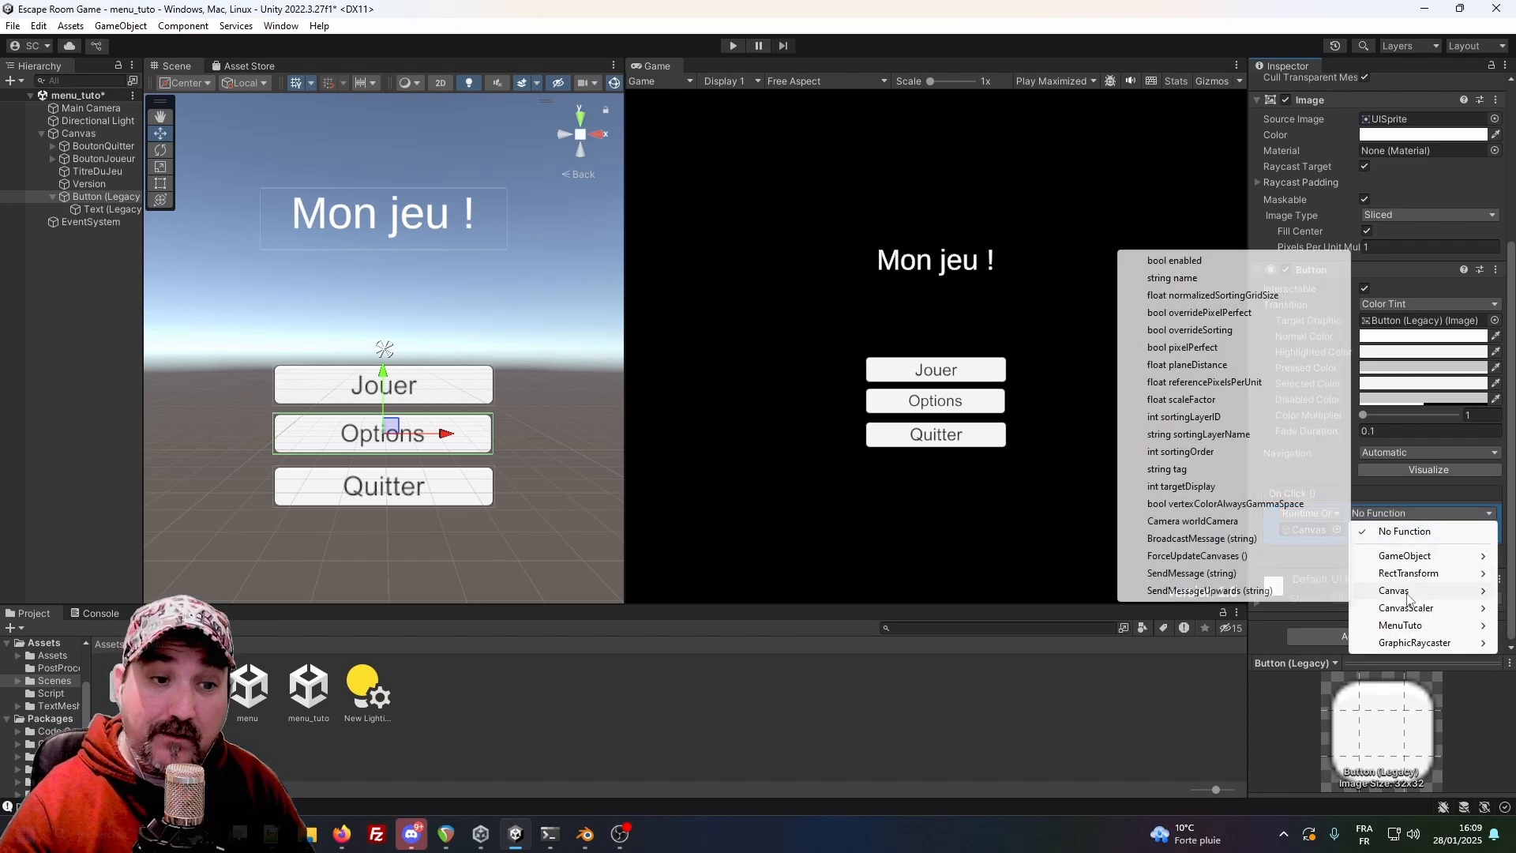
mouse_move(1414, 630)
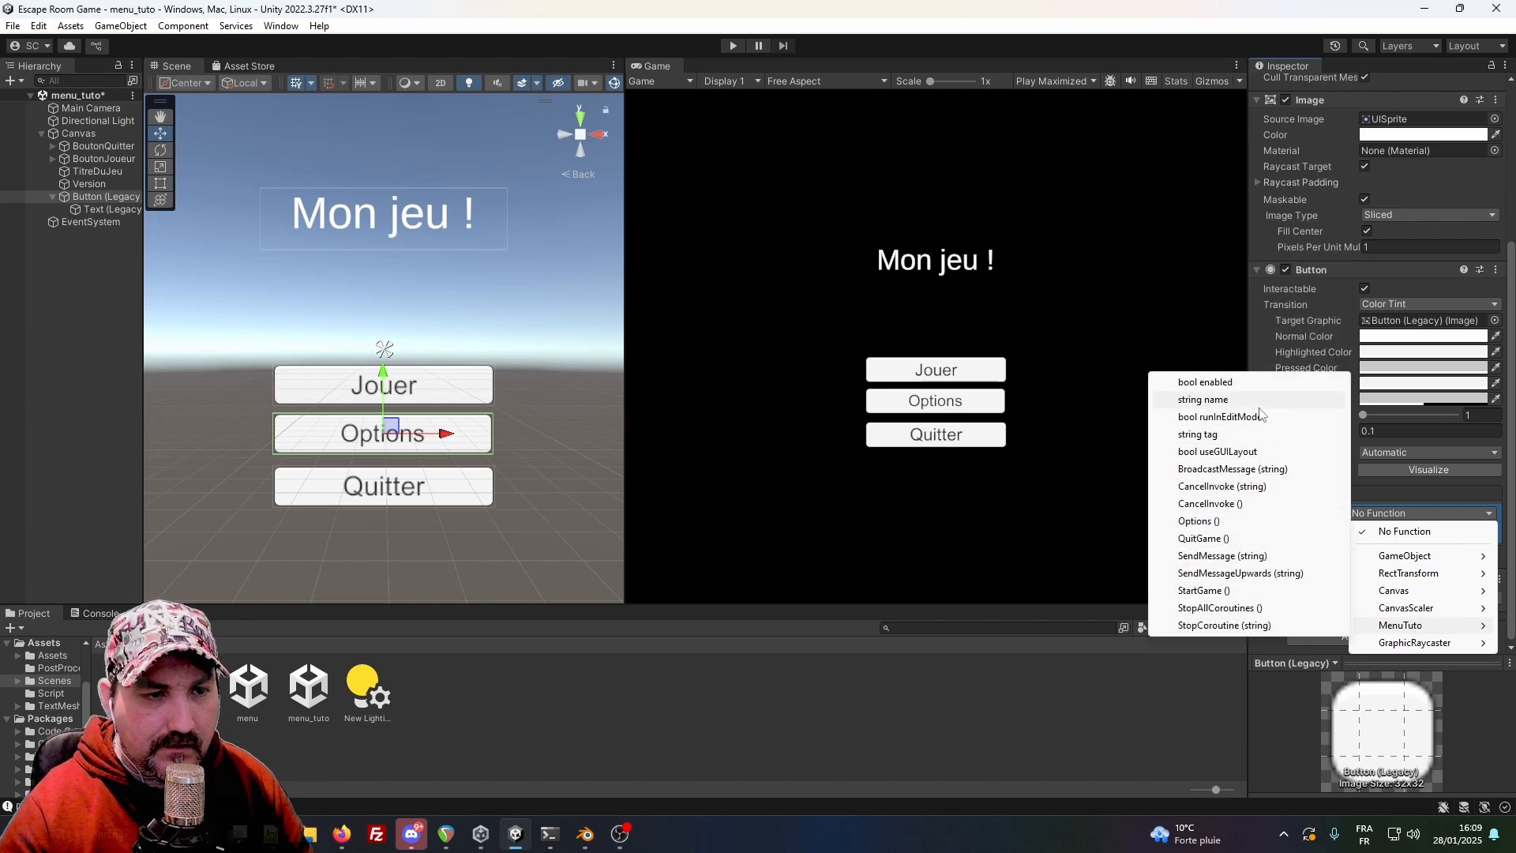
click(1199, 522)
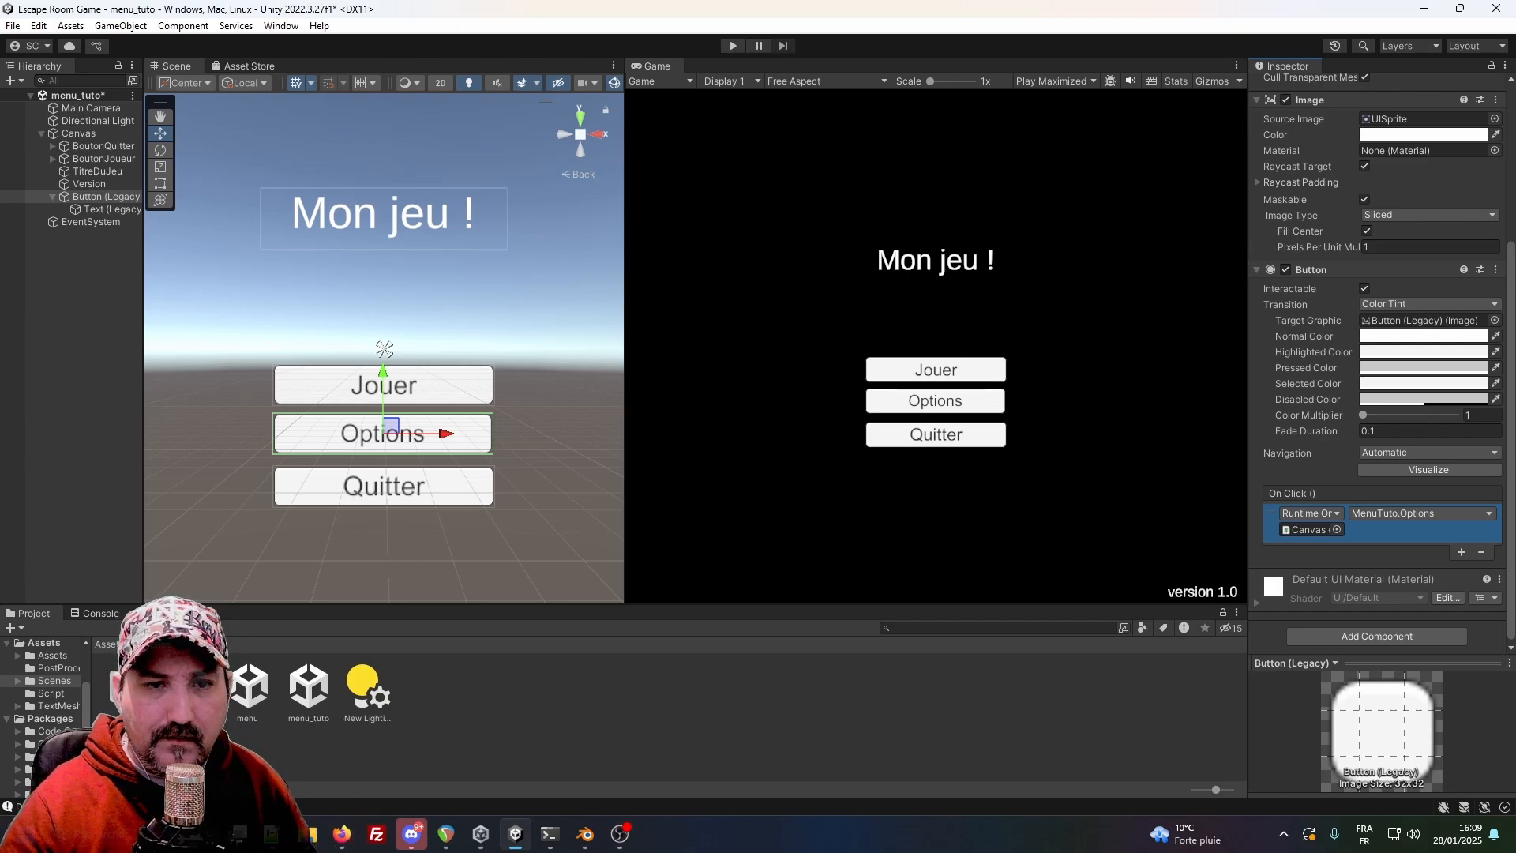
Run the menu scene in play mode, test the Options button, and stop the game.
click(733, 45)
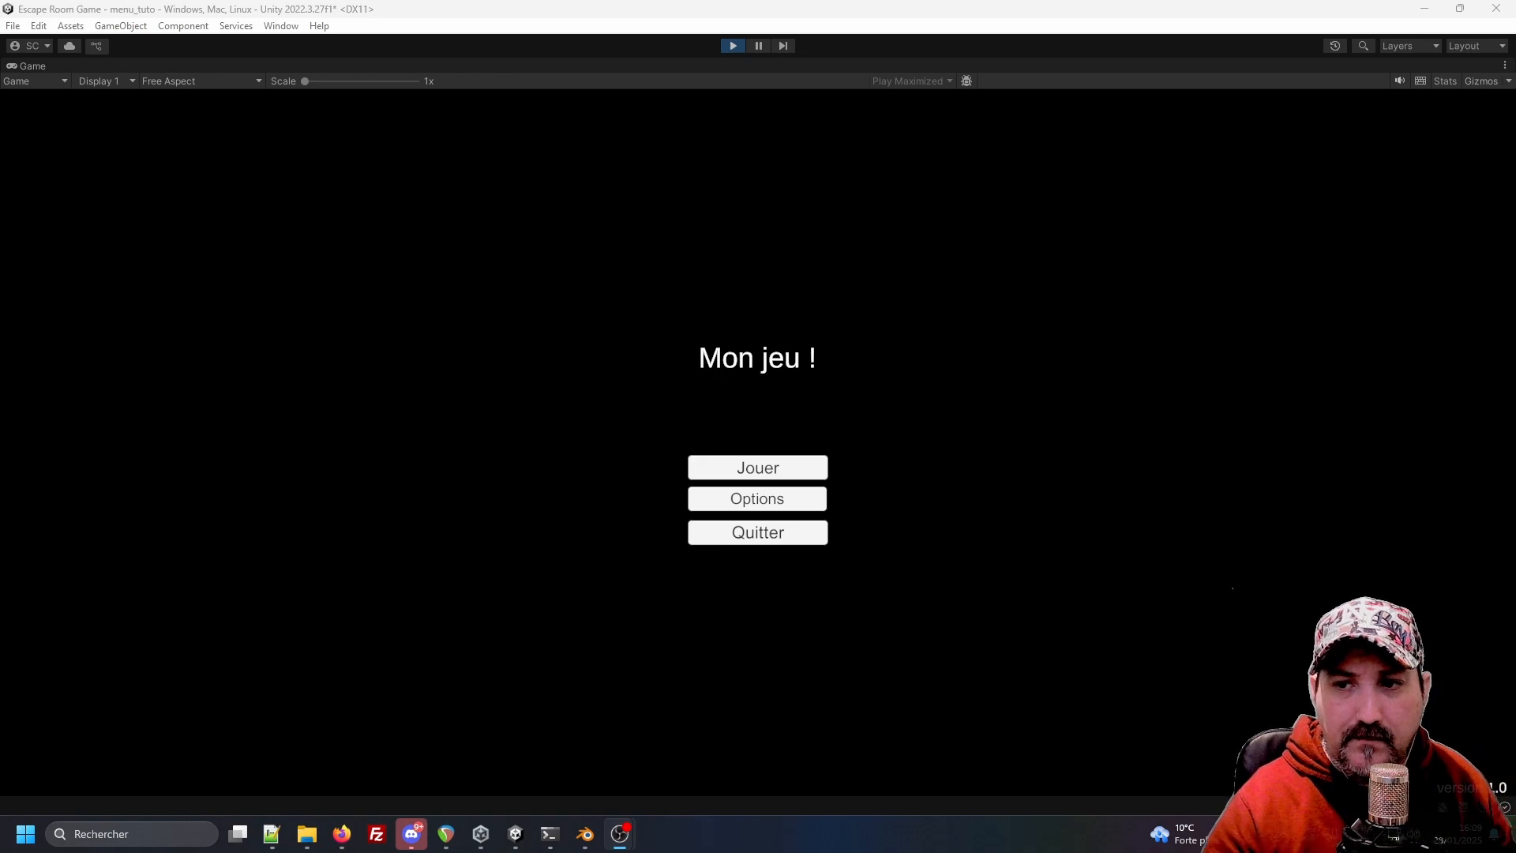
click(773, 505)
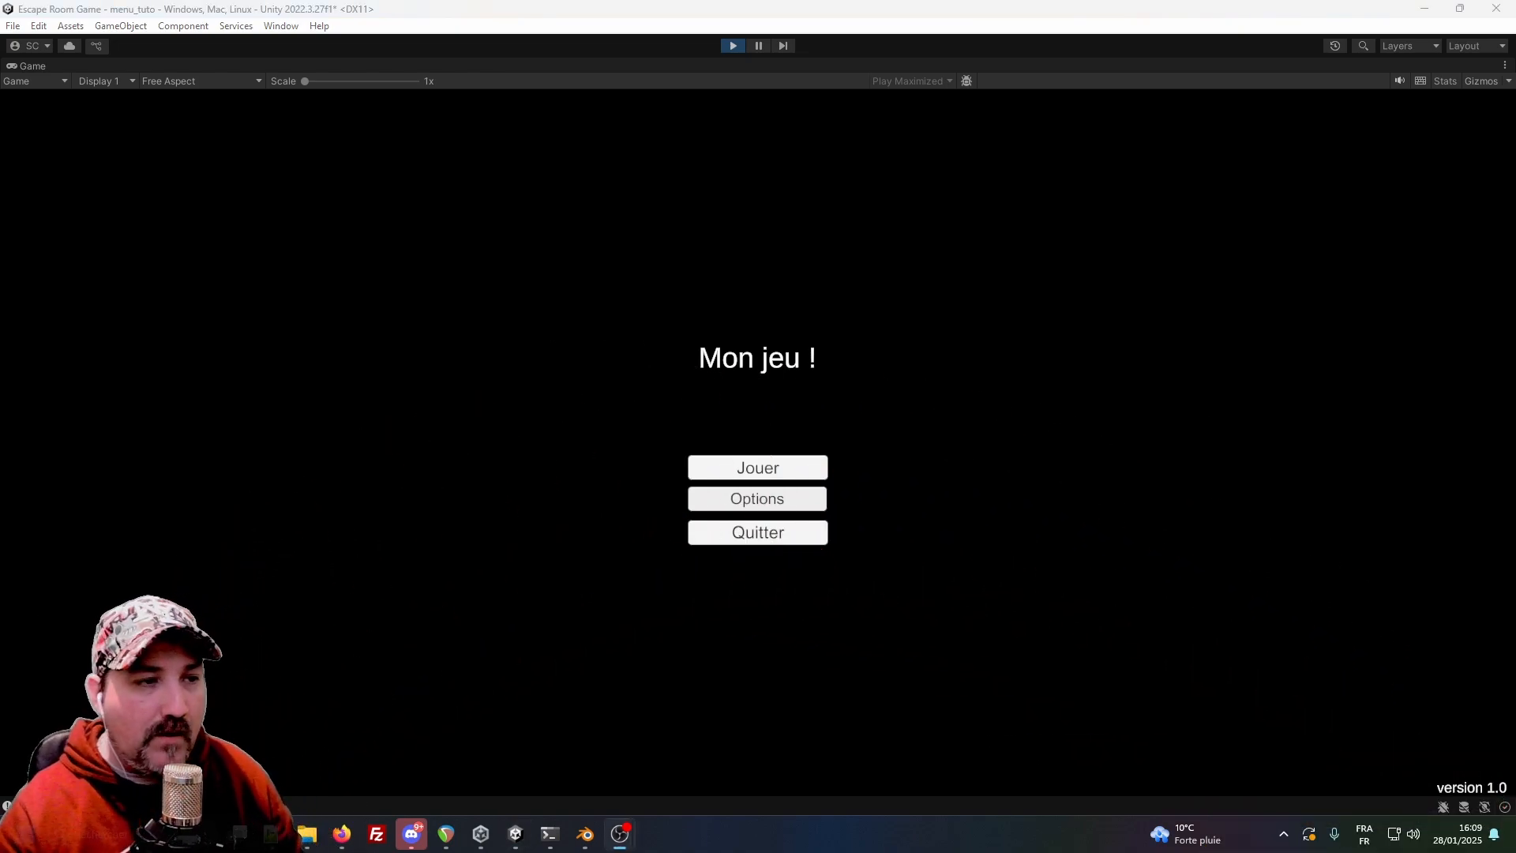
click(731, 49)
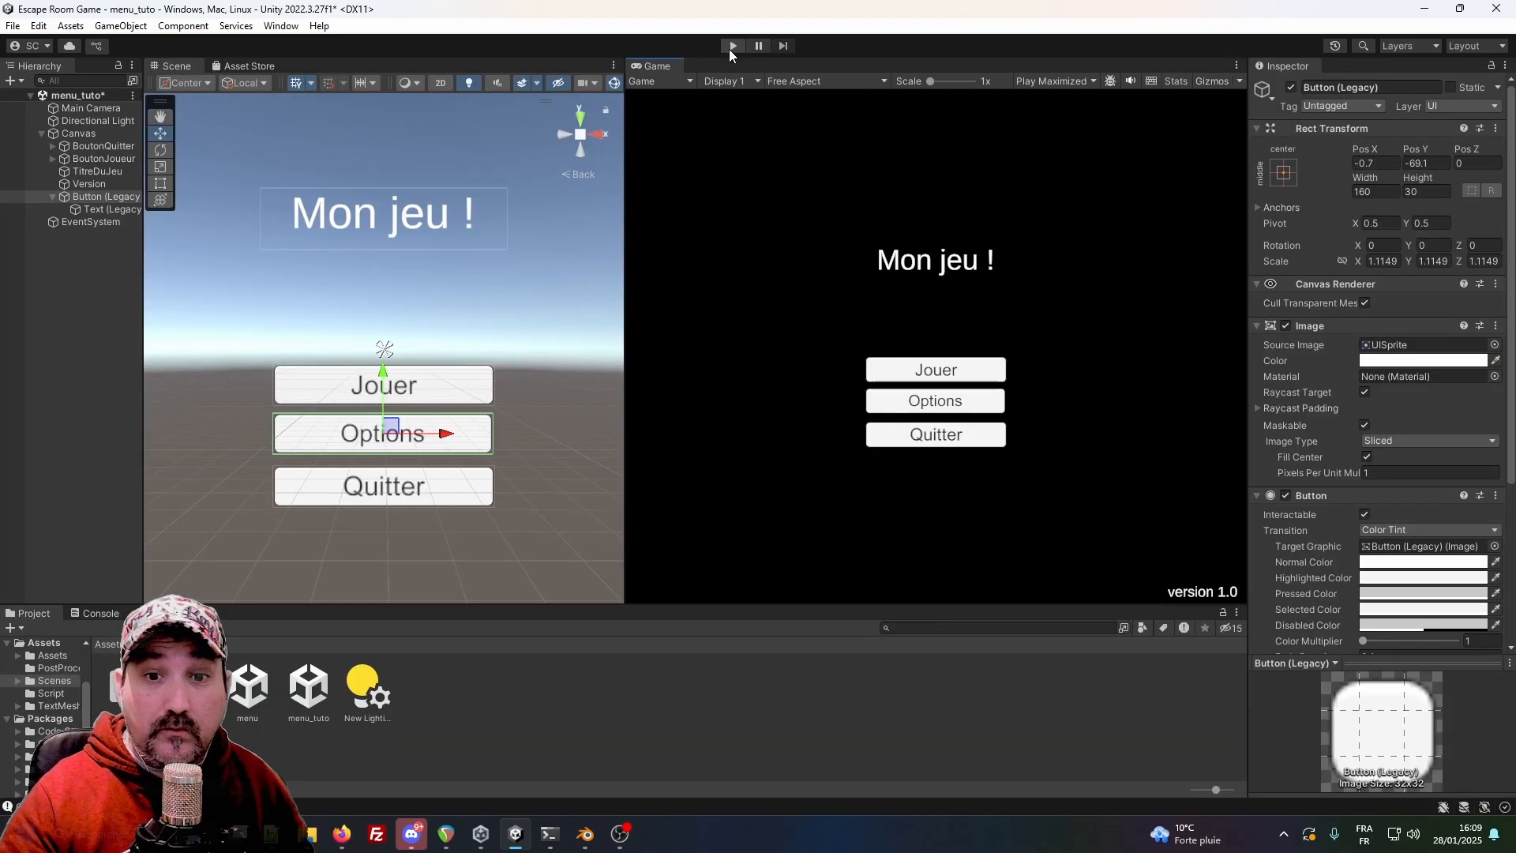